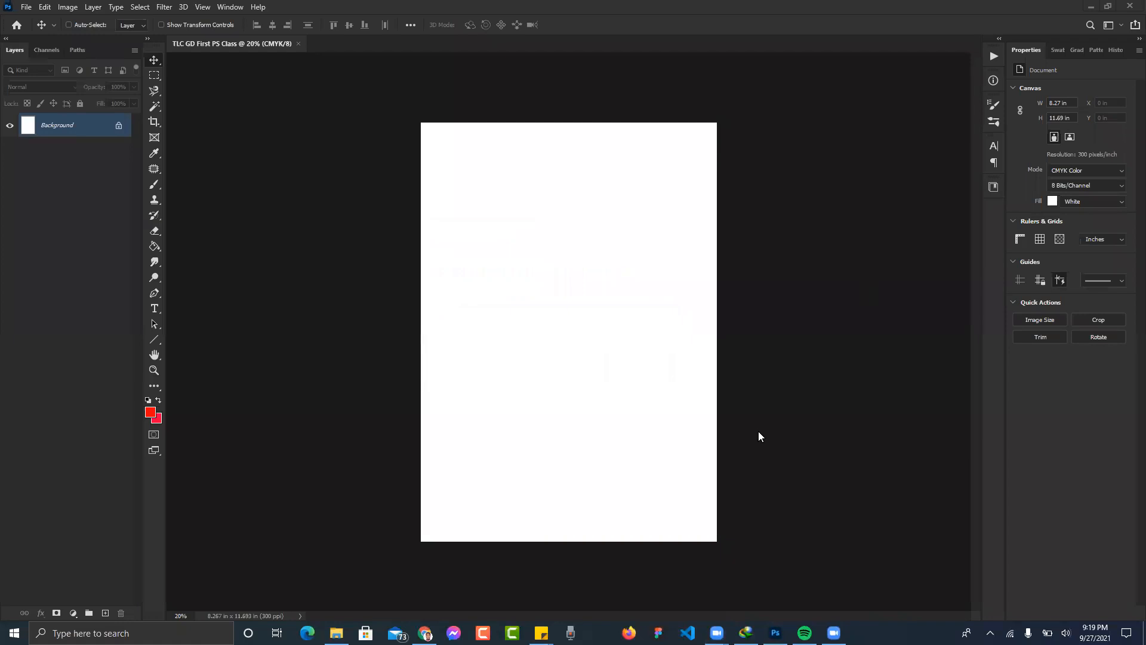
- Open the Downloads folder in File Explorer from the taskbar
{"action": "left_click", "coordinate": [336, 632]}
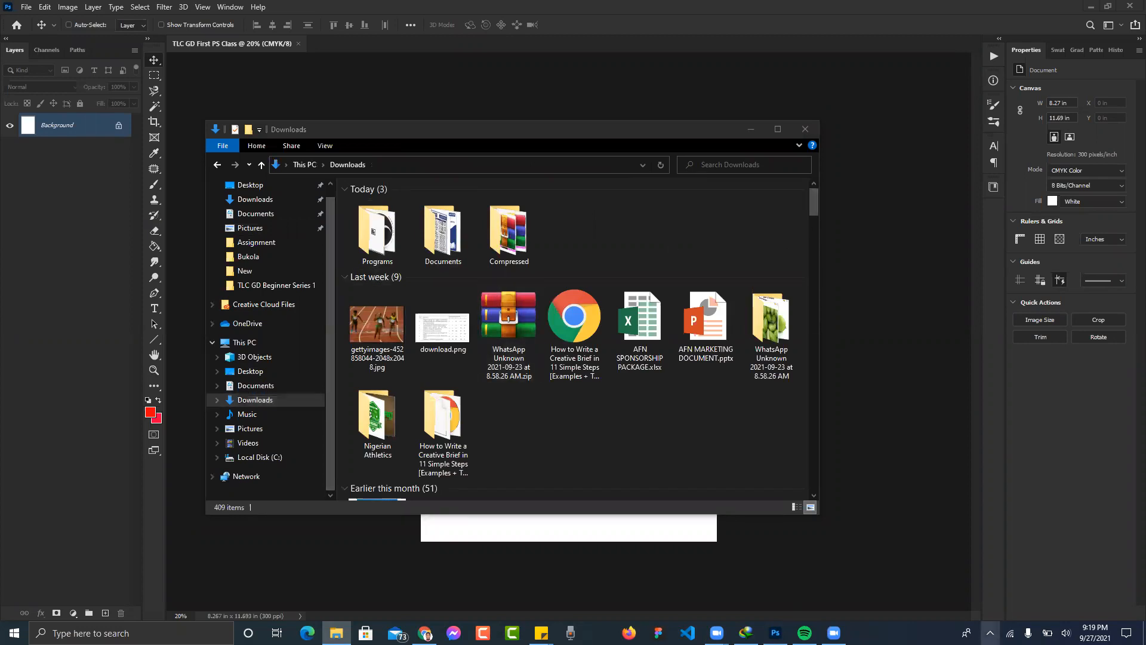
- Use the download manager to show the most recent photo download in its folder
{"action": "left_click", "coordinate": [989, 633]}
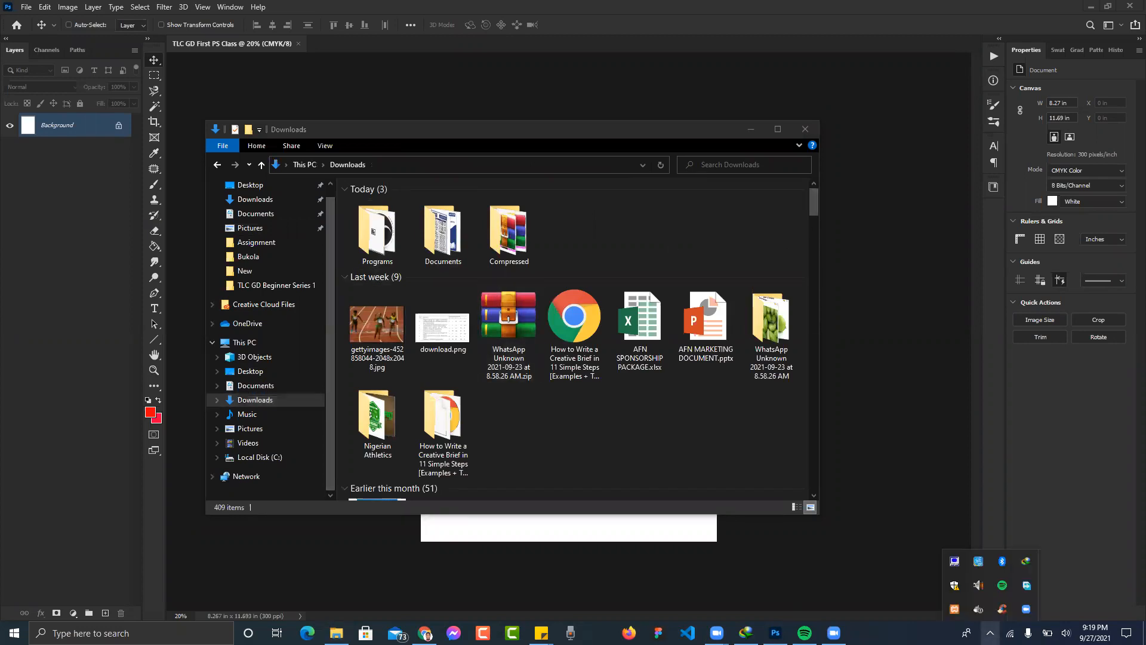
{"action": "left_click", "coordinate": [1026, 586]}
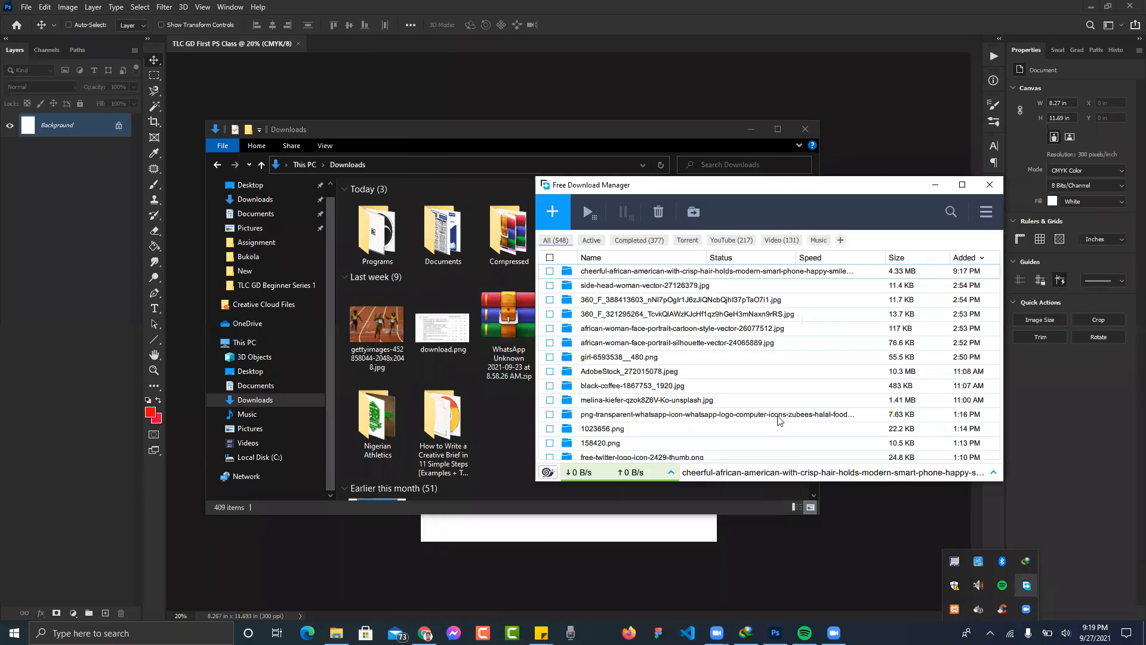
{"action": "right_click", "coordinate": [658, 273]}
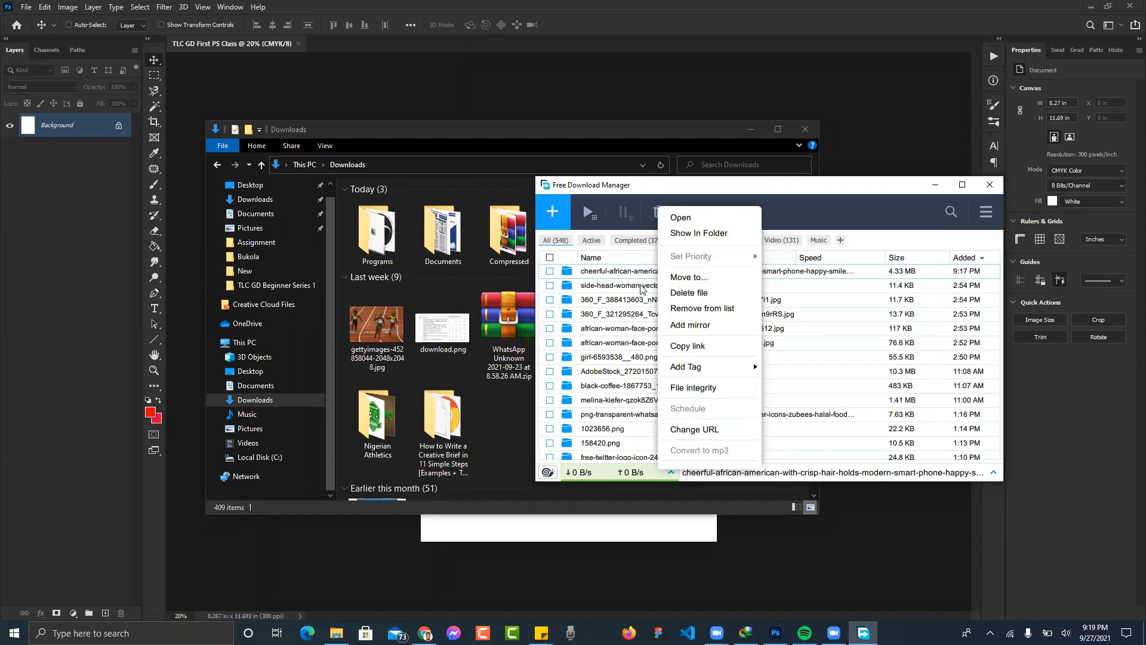
{"action": "right_click", "coordinate": [640, 288]}
{"action": "left_click", "coordinate": [687, 235]}
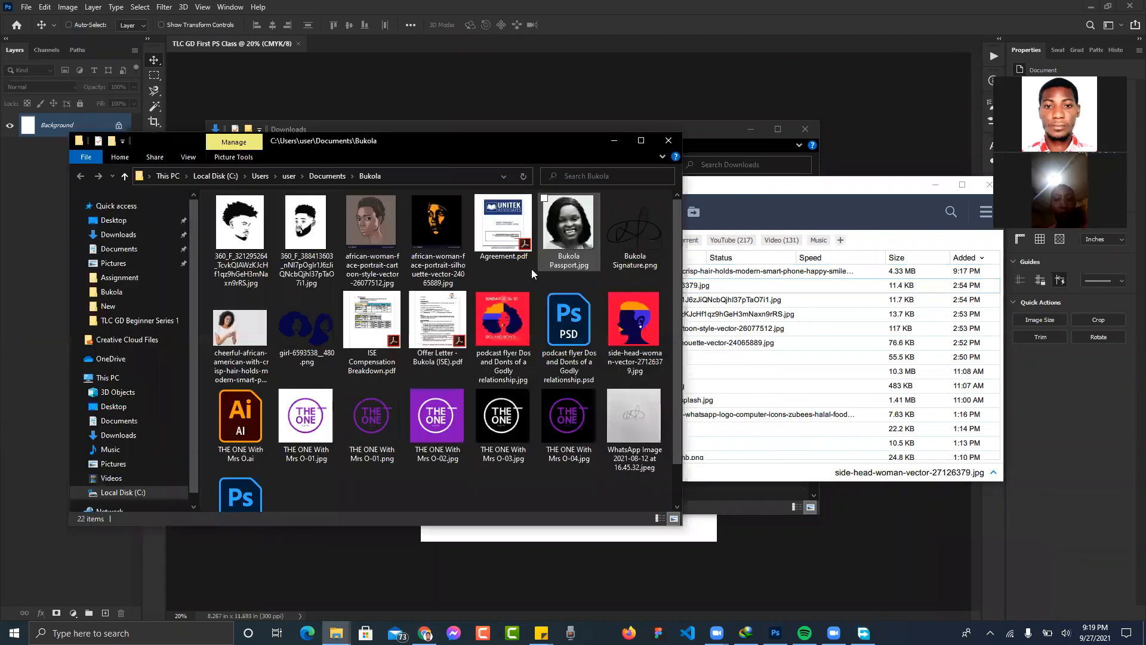
- Copy the cheerful woman-with-phone photo into the TLC GD Beginner Series 1 folder
{"action": "left_click", "coordinate": [244, 311]}
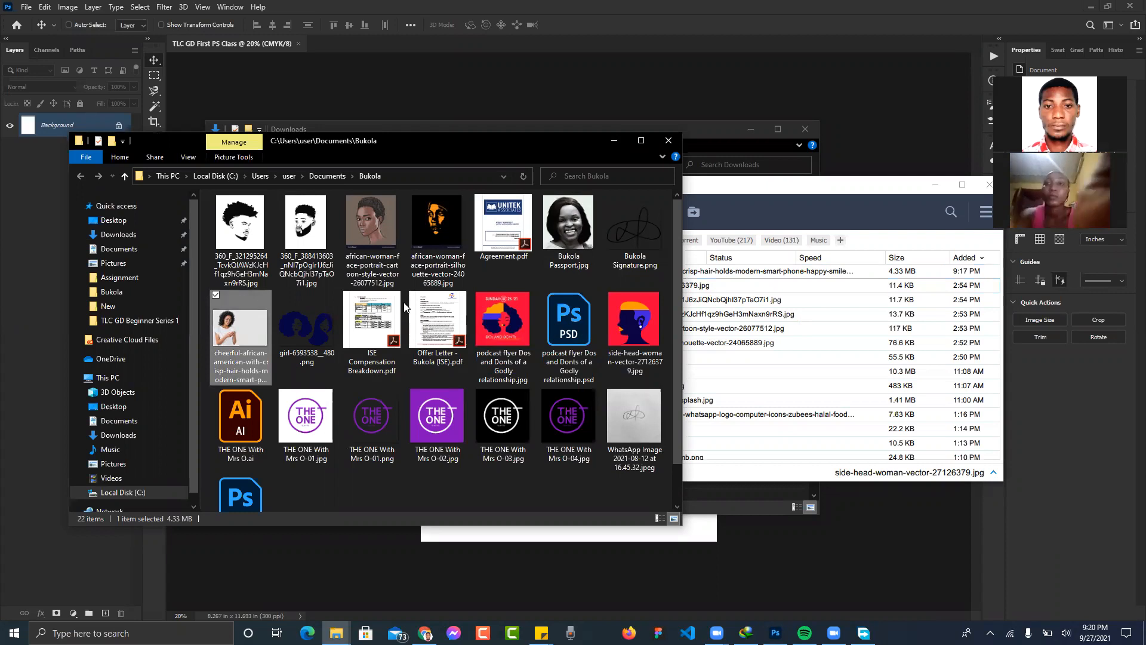
{"action": "scroll", "coordinate": [403, 306], "scroll_direction": "down", "scroll_amount": 1}
{"action": "scroll", "coordinate": [403, 306], "scroll_direction": "up", "scroll_amount": 1}
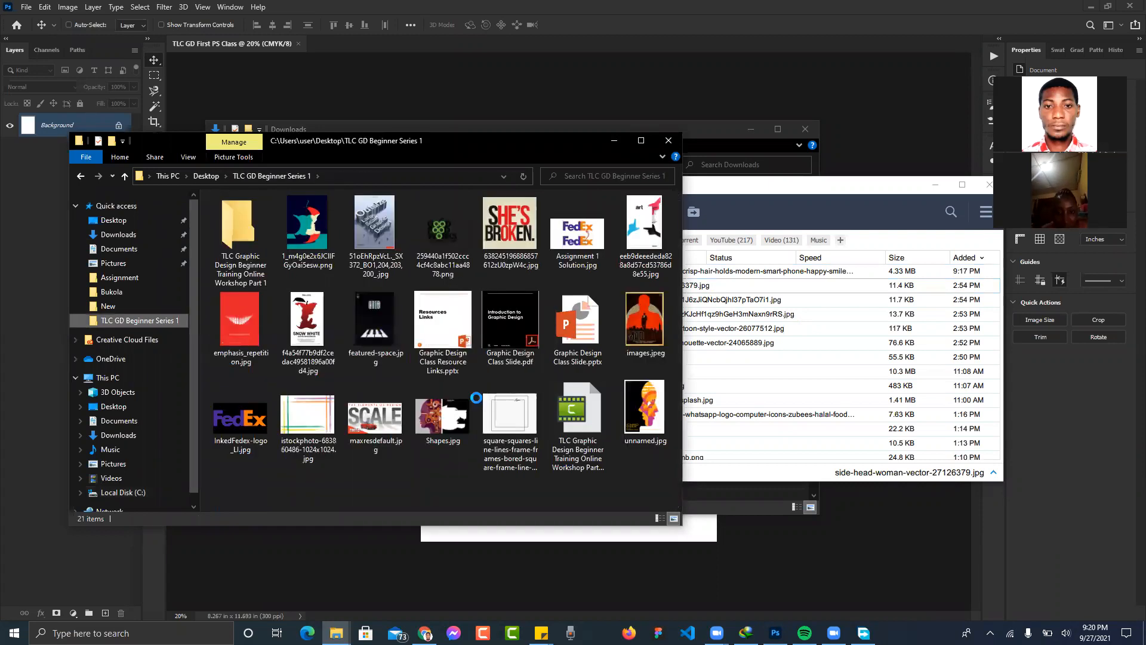
{"action": "key", "text": "ctrl+v"}
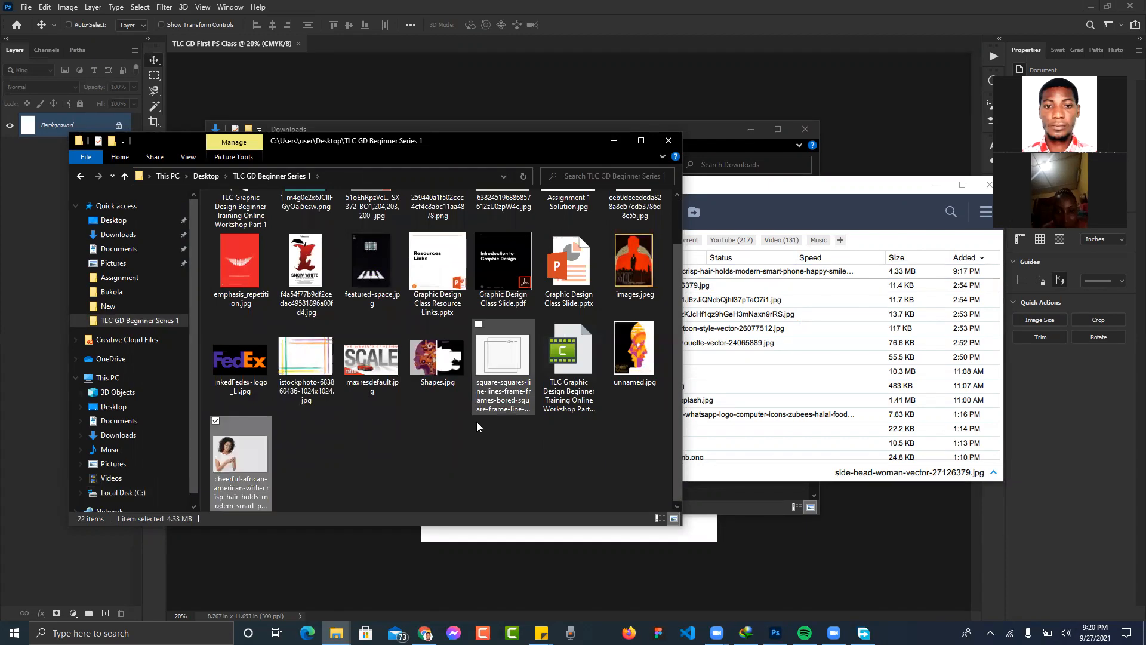
- Show the side-head-woman download in its folder, then close and minimize the folder windows
{"action": "left_click", "coordinate": [731, 191]}
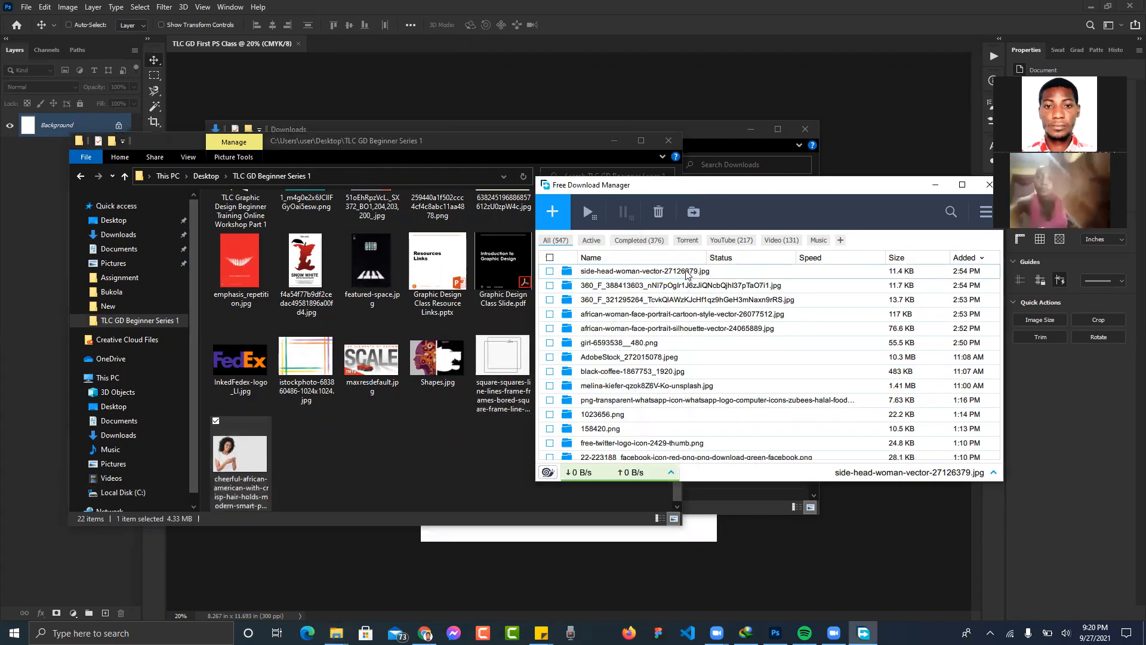
{"action": "right_click", "coordinate": [685, 271]}
{"action": "left_click", "coordinate": [720, 236]}
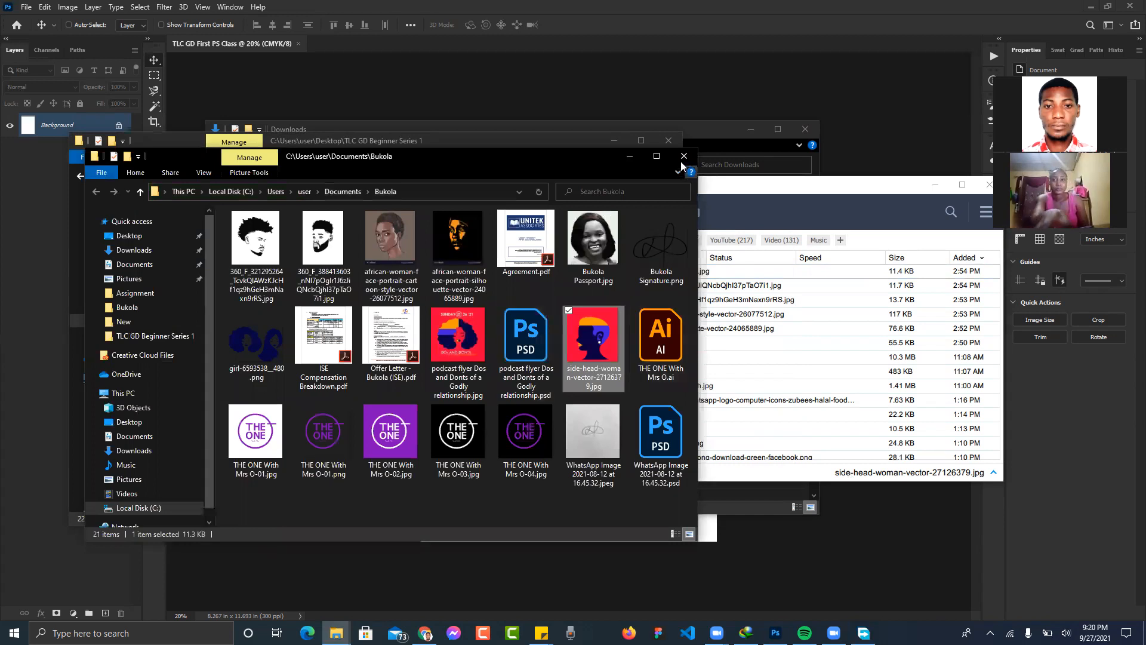
{"action": "left_click", "coordinate": [929, 187]}
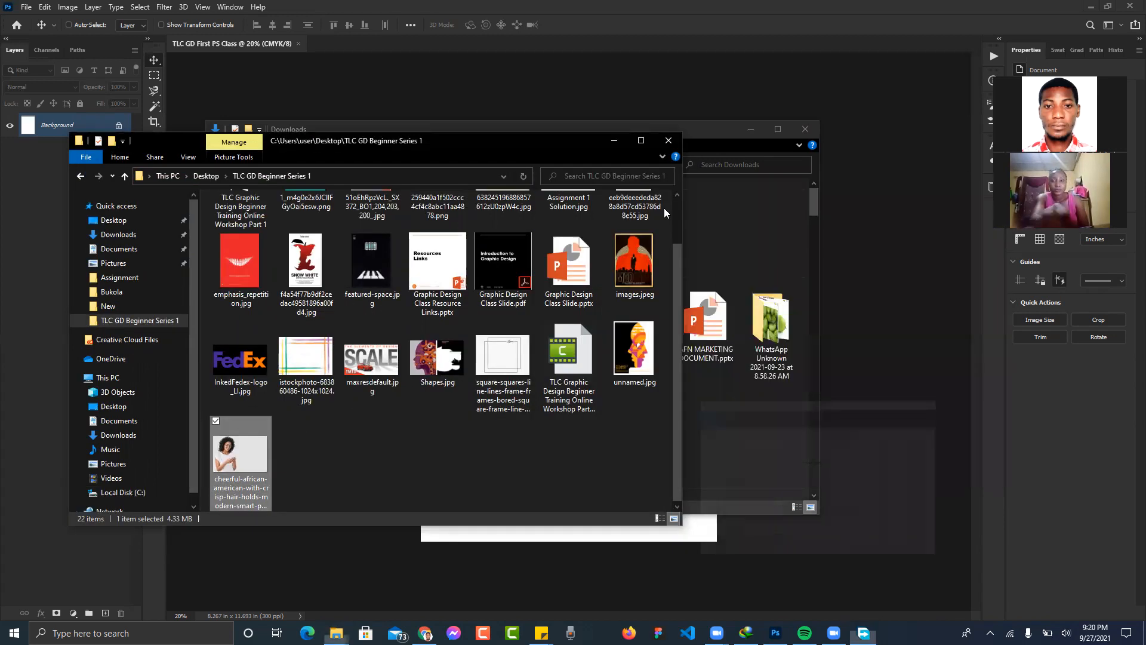
{"action": "left_click", "coordinate": [613, 141]}
{"action": "left_click", "coordinate": [745, 129]}
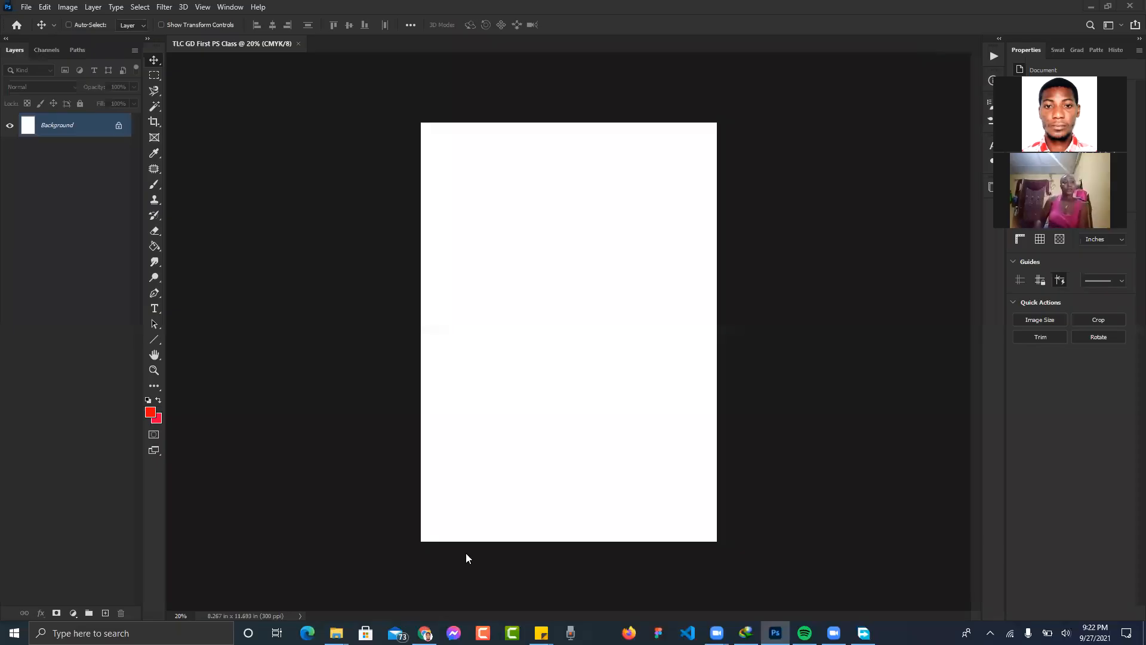
- Switch to the browser showing the Freepik page of the woman texting on her phone
{"action": "left_click", "coordinate": [425, 632]}
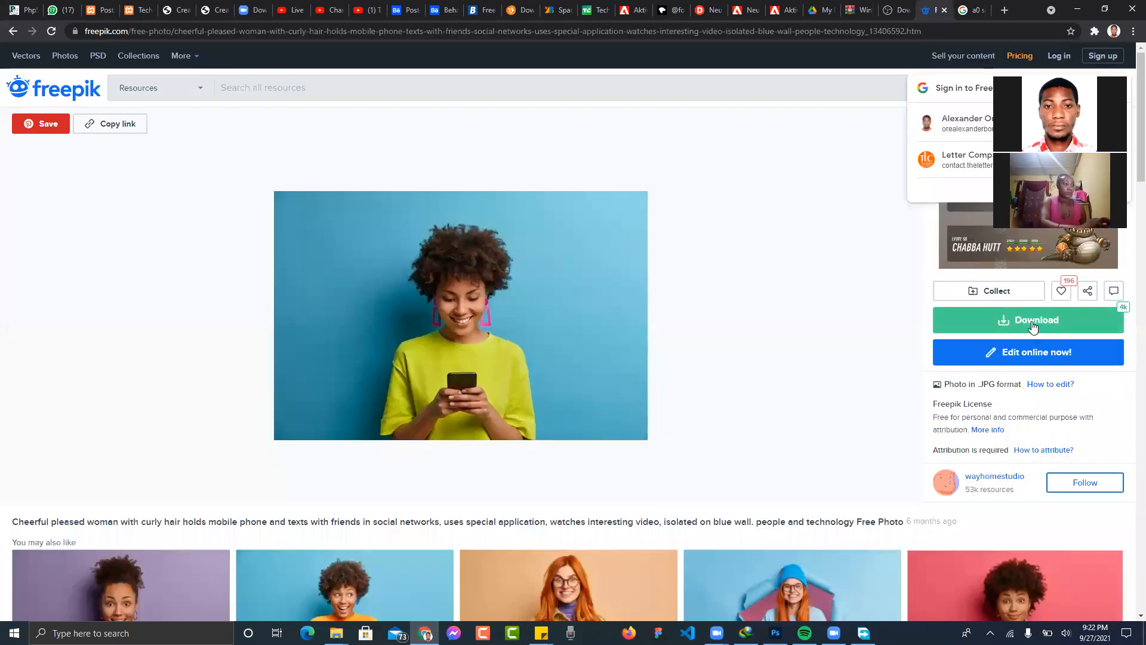
- Download the curly-haired woman photo at Medium 1500 x 1000px and paste it into TLC GD Beginner Series 1
{"action": "left_click", "coordinate": [1033, 326]}
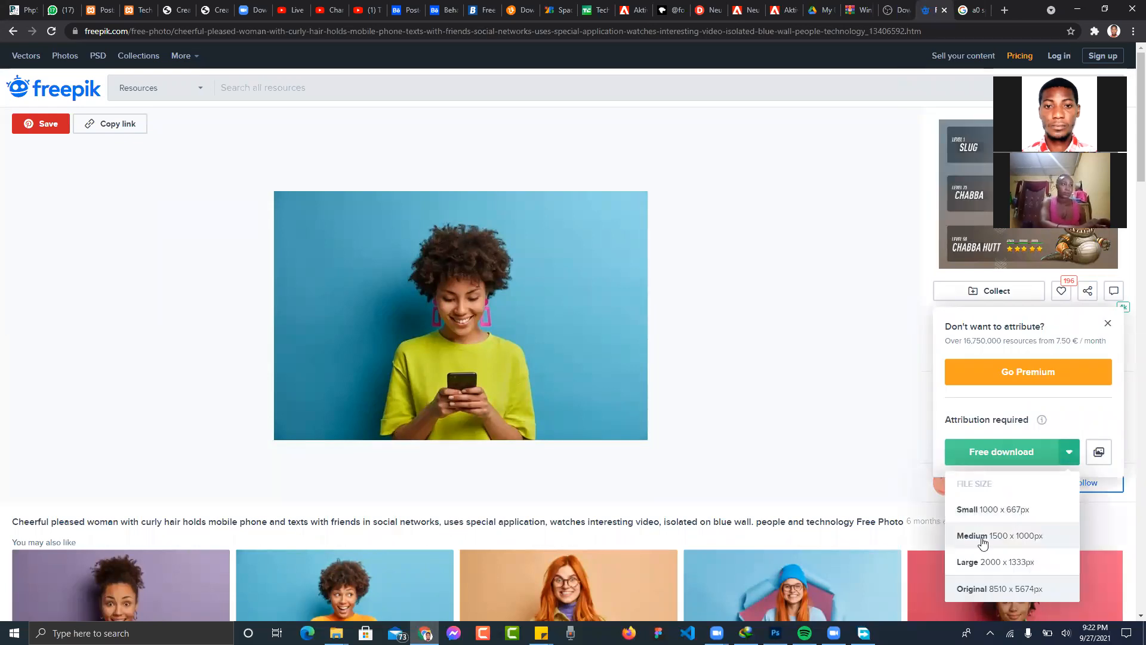
{"action": "left_click", "coordinate": [983, 536]}
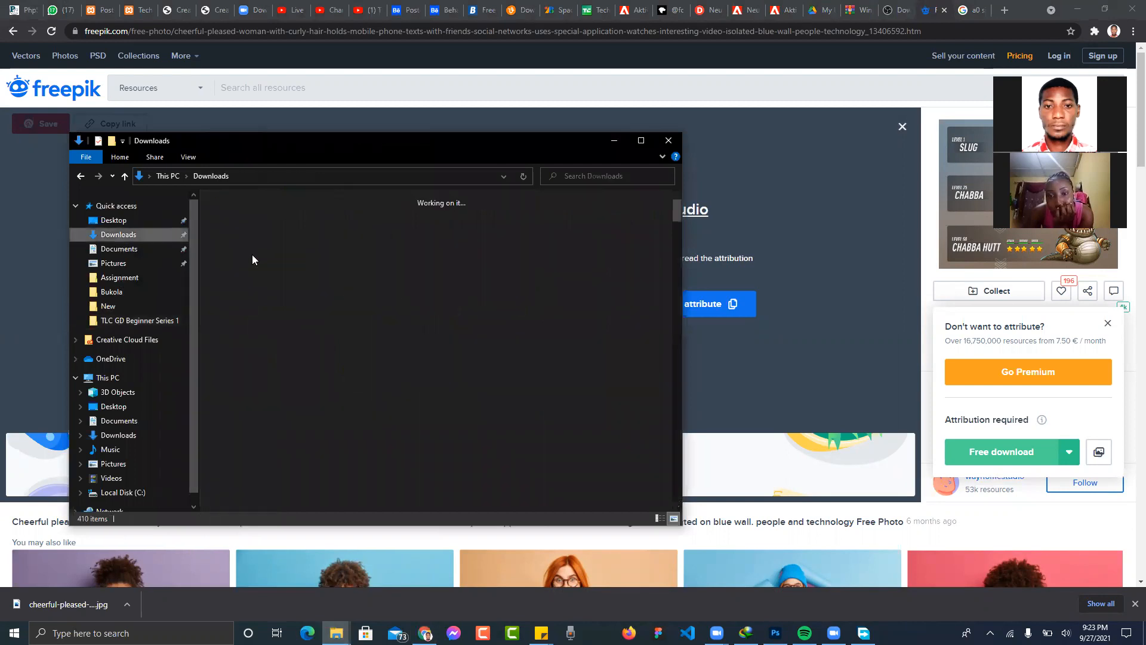
{"action": "left_click", "coordinate": [254, 250]}
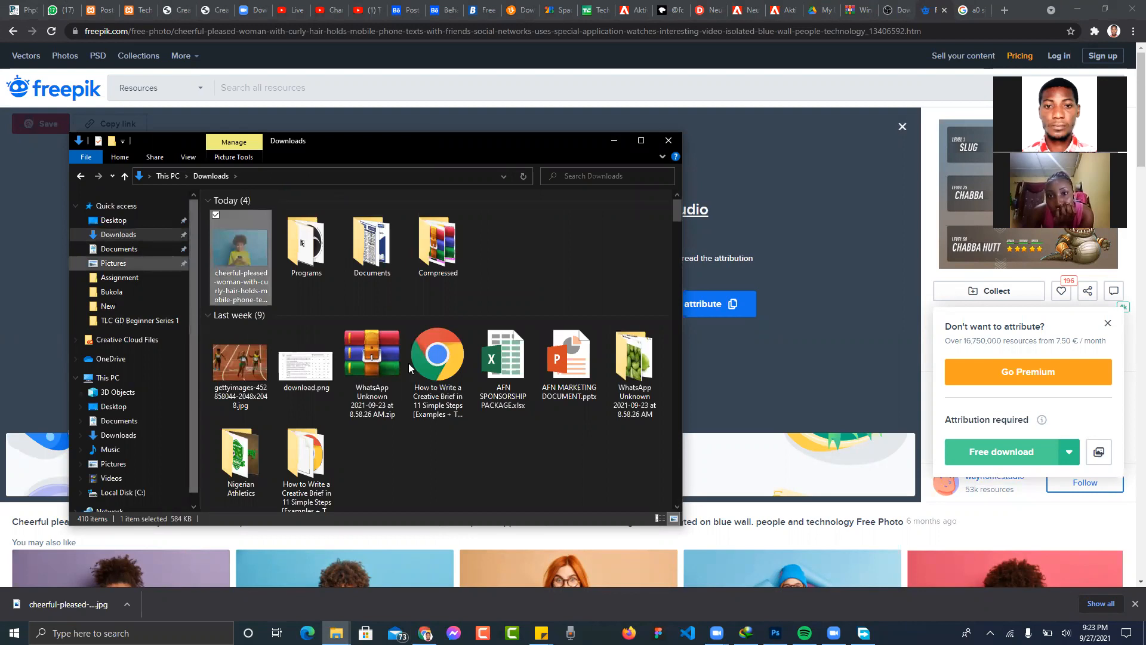
{"action": "key", "text": "ctrl+v"}
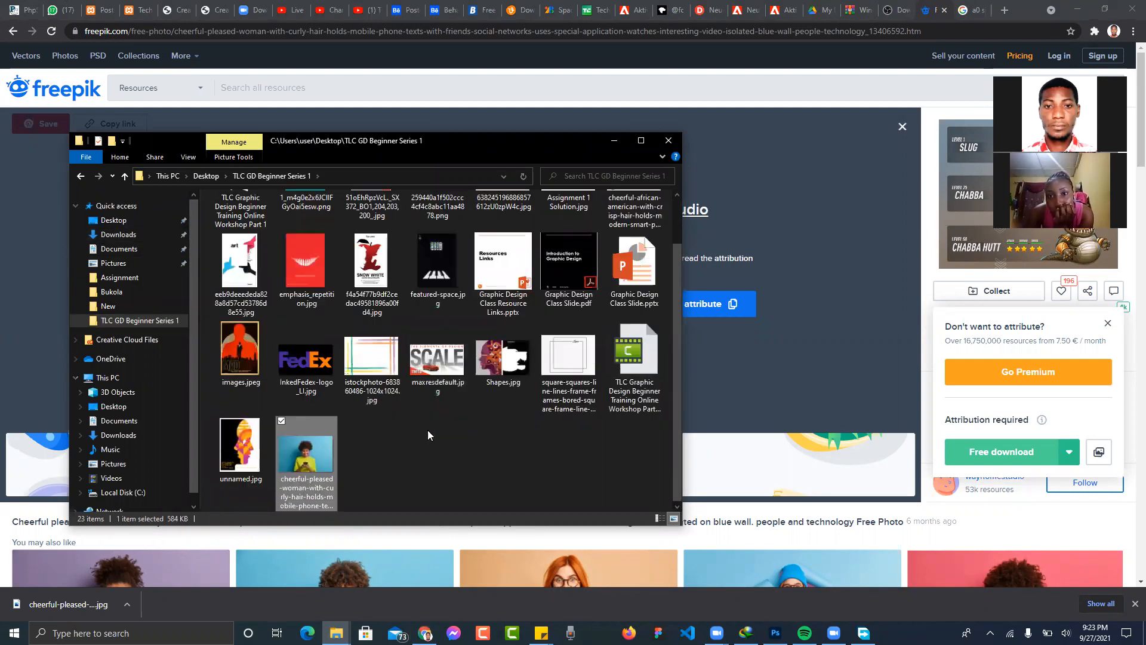
{"action": "left_click", "coordinate": [613, 146]}
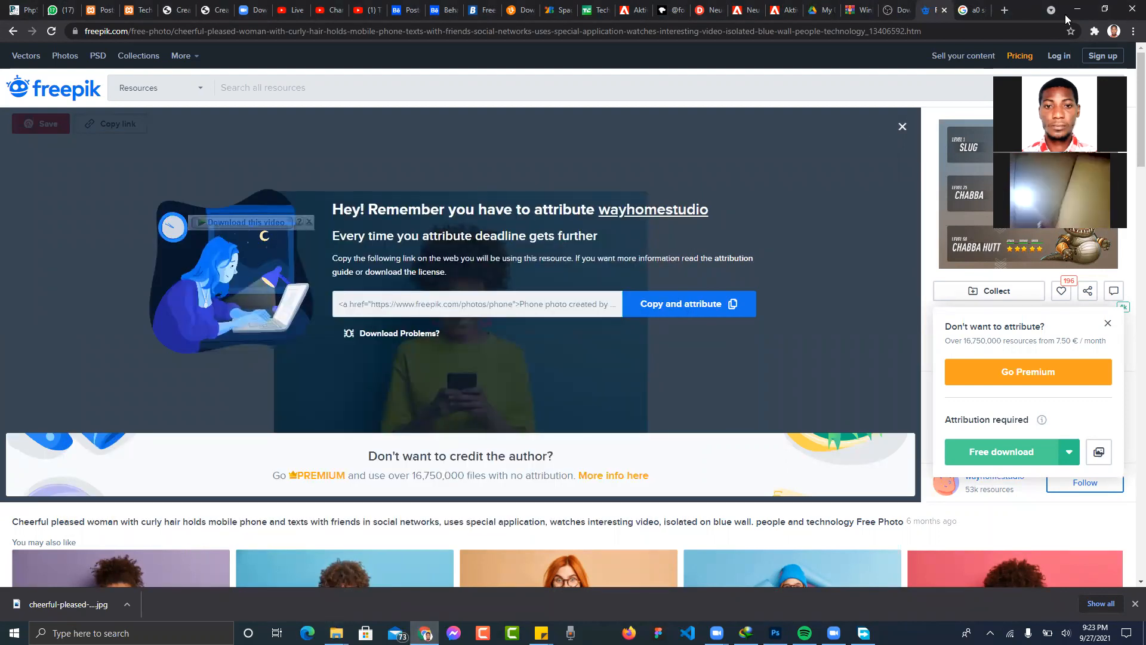
{"action": "left_click", "coordinate": [1078, 10]}
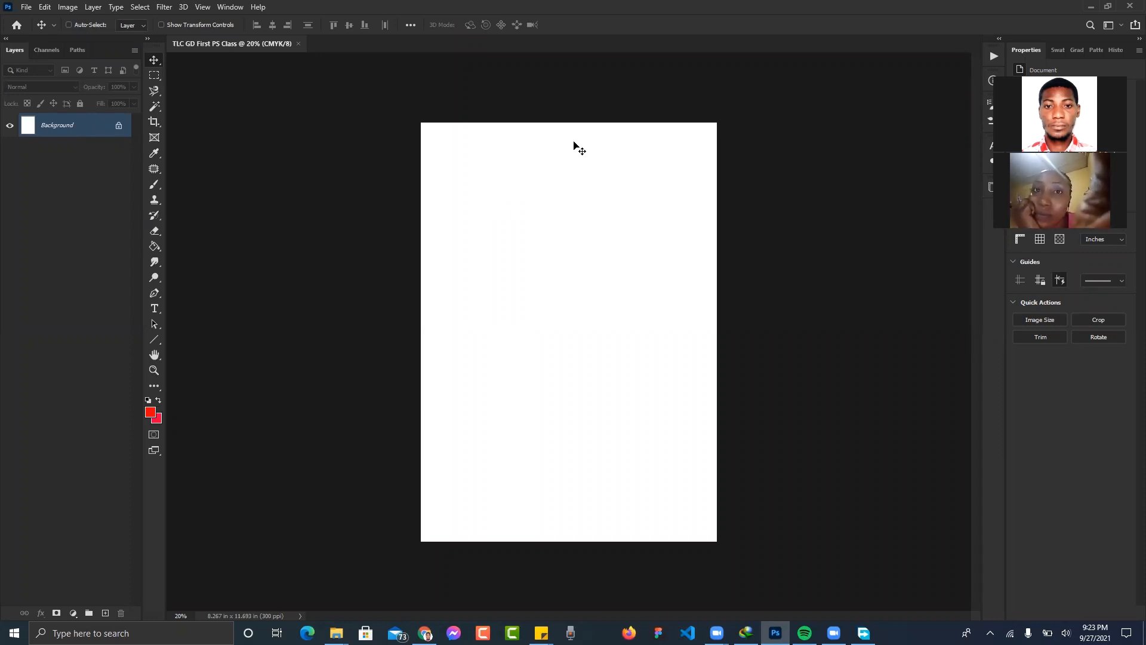
- Dismiss the Background layer's options menu and undo so the layer stays locked
{"action": "right_click", "coordinate": [74, 127]}
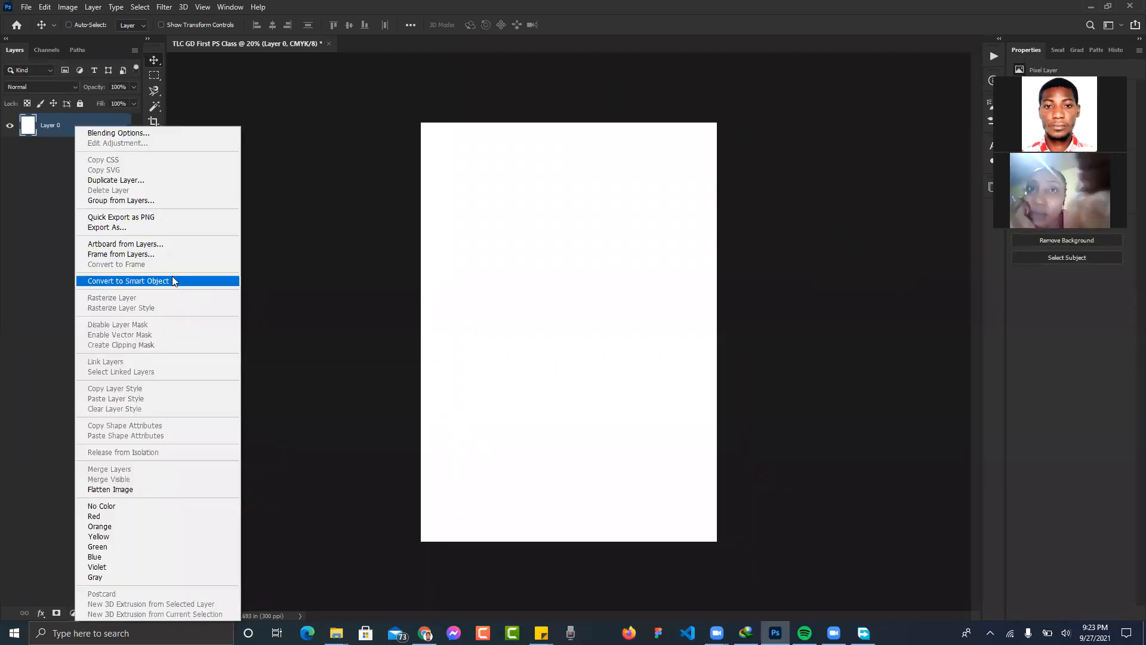
{"action": "left_click", "coordinate": [266, 276]}
{"action": "key", "text": "ctrl+z"}
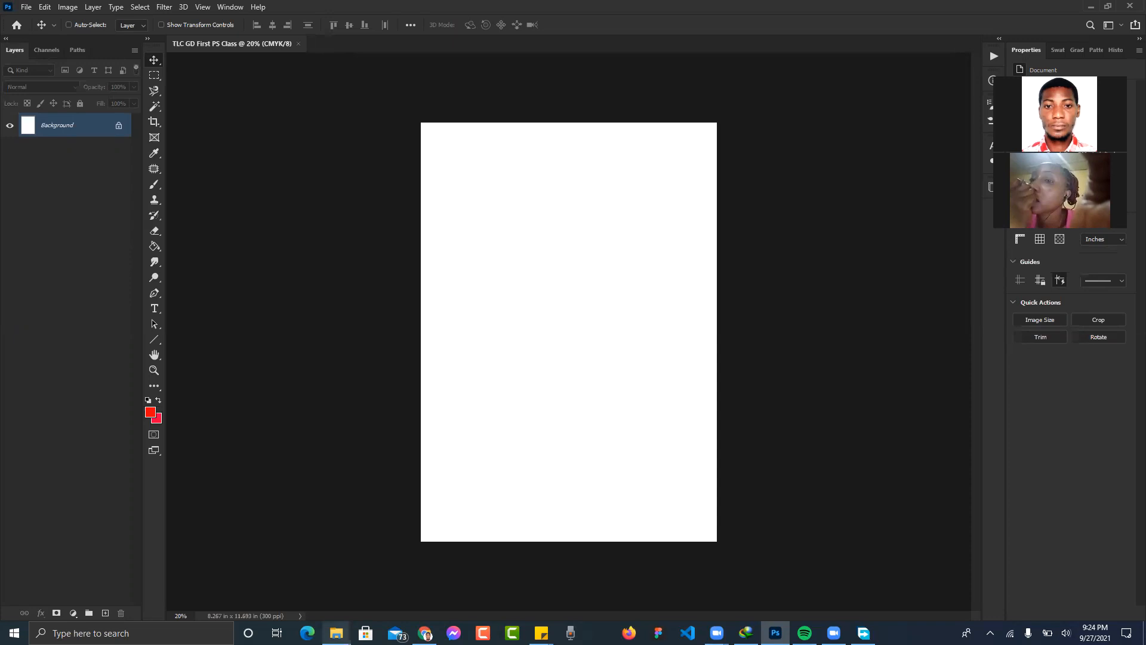
{"action": "mouse_move", "coordinate": [336, 631]}
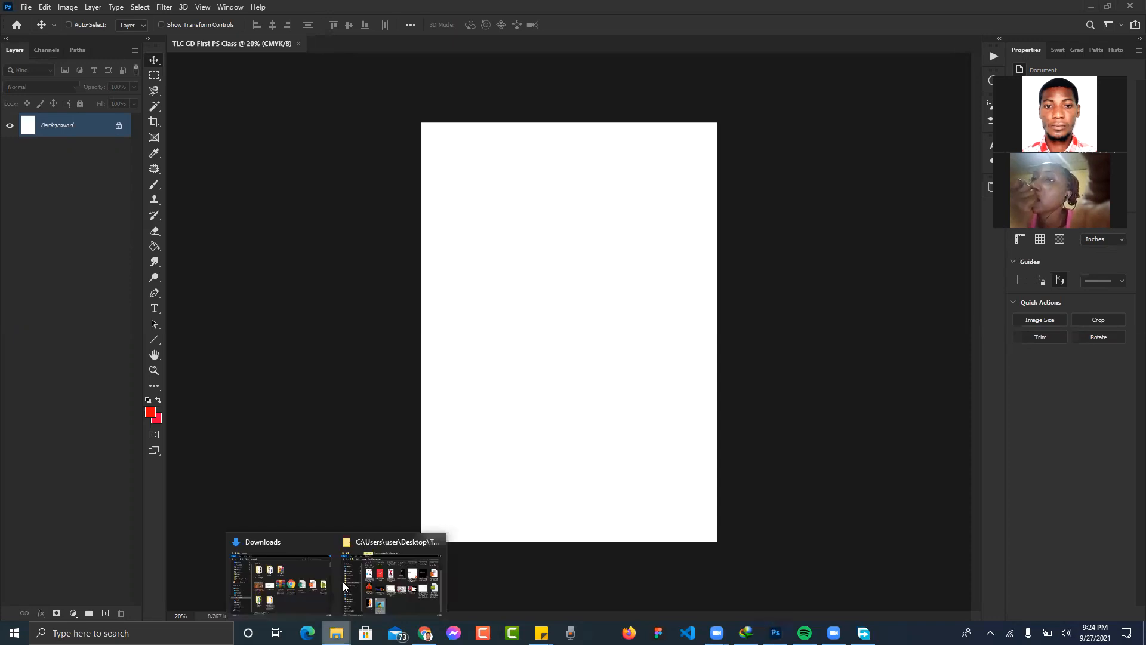
{"action": "left_click", "coordinate": [387, 588]}
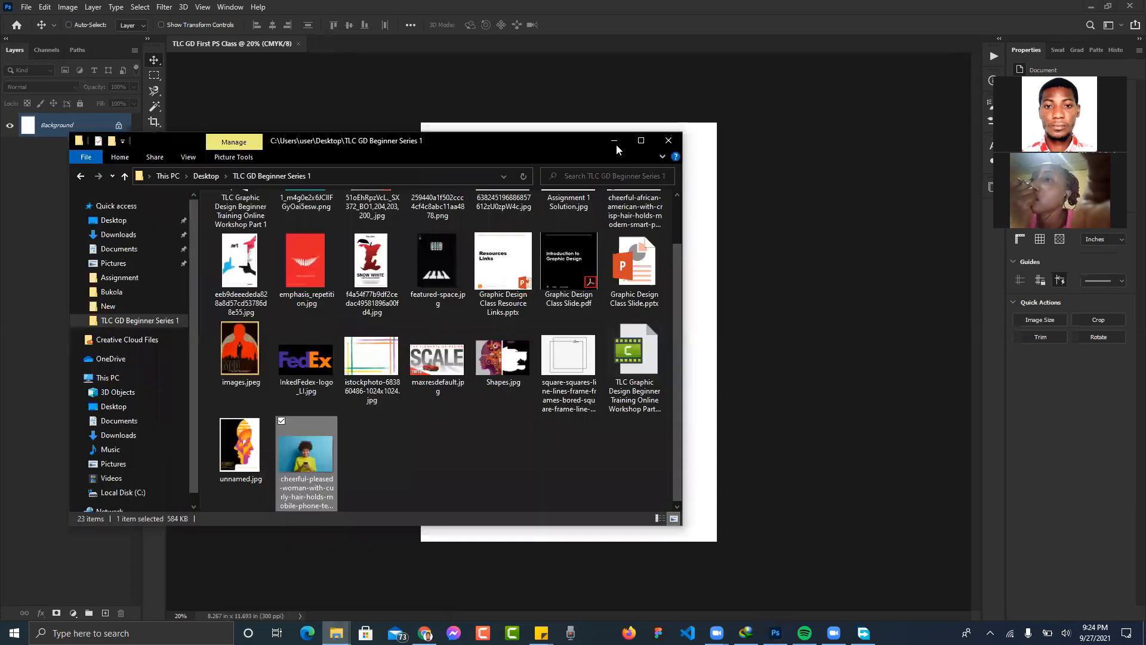
{"action": "left_click", "coordinate": [613, 142]}
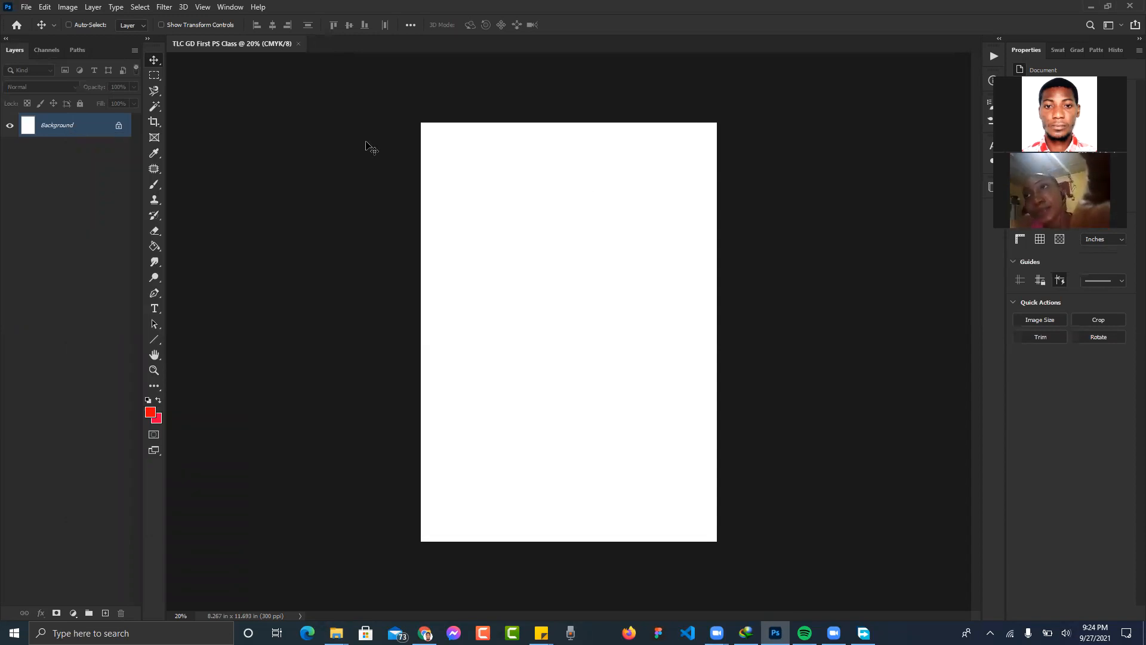
{"action": "right_click", "coordinate": [156, 64]}
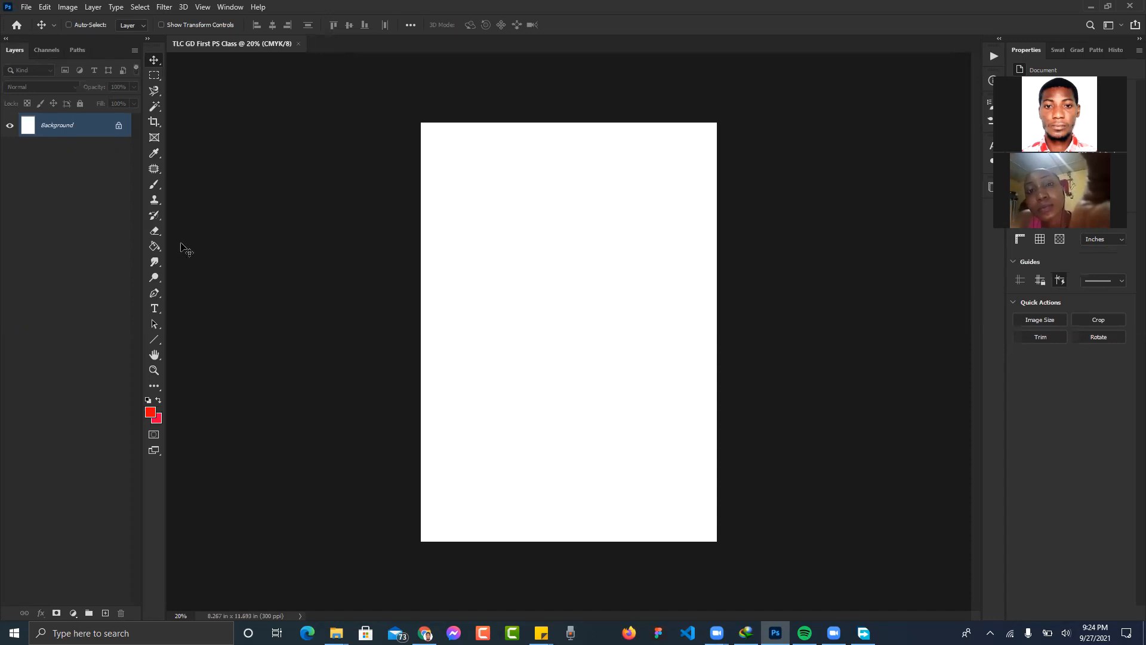
- Type a person's name as a text layer near the page centre and commit it
{"action": "left_click", "coordinate": [155, 310]}
{"action": "left_click", "coordinate": [527, 293]}
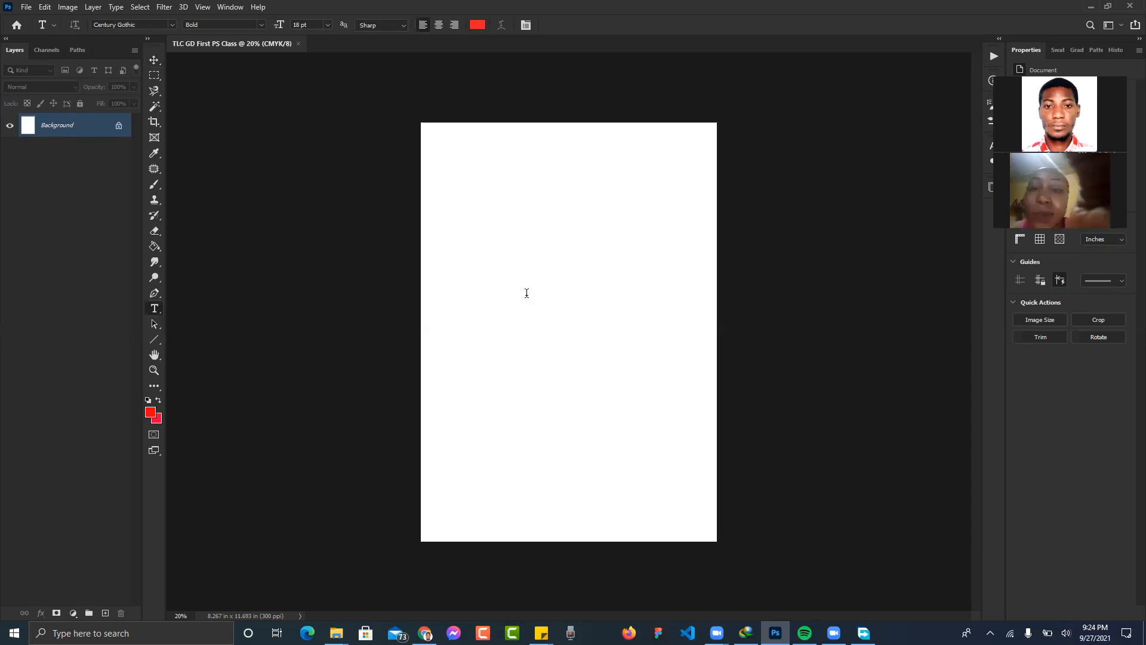
{"action": "left_click", "coordinate": [526, 293]}
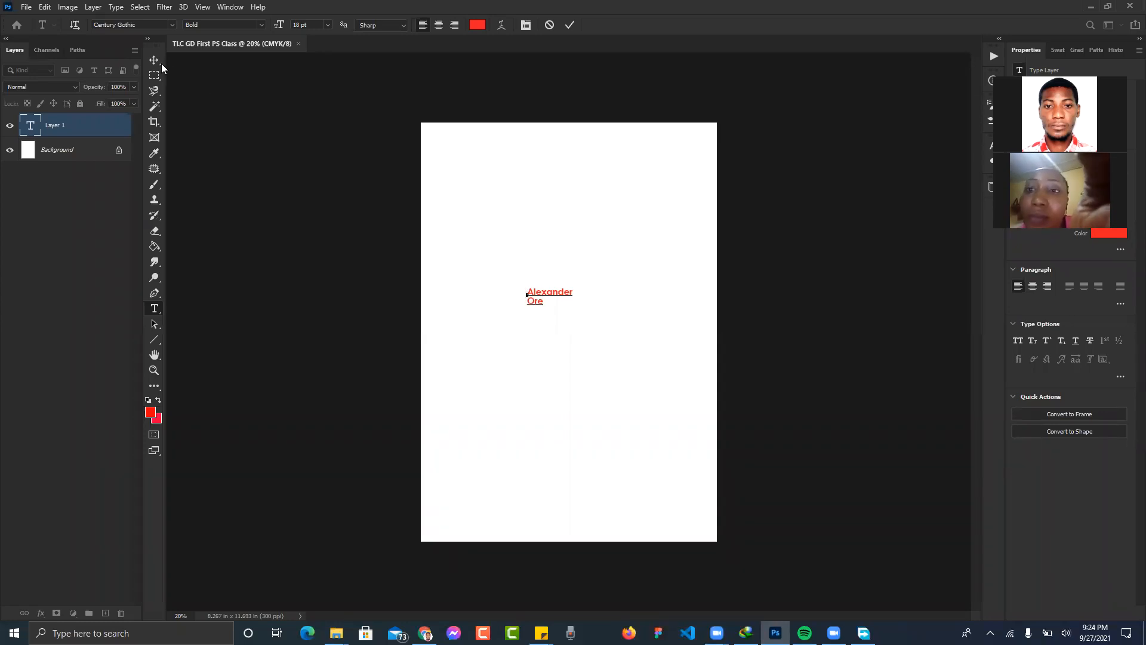
{"action": "key", "text": "ctrl+Return"}
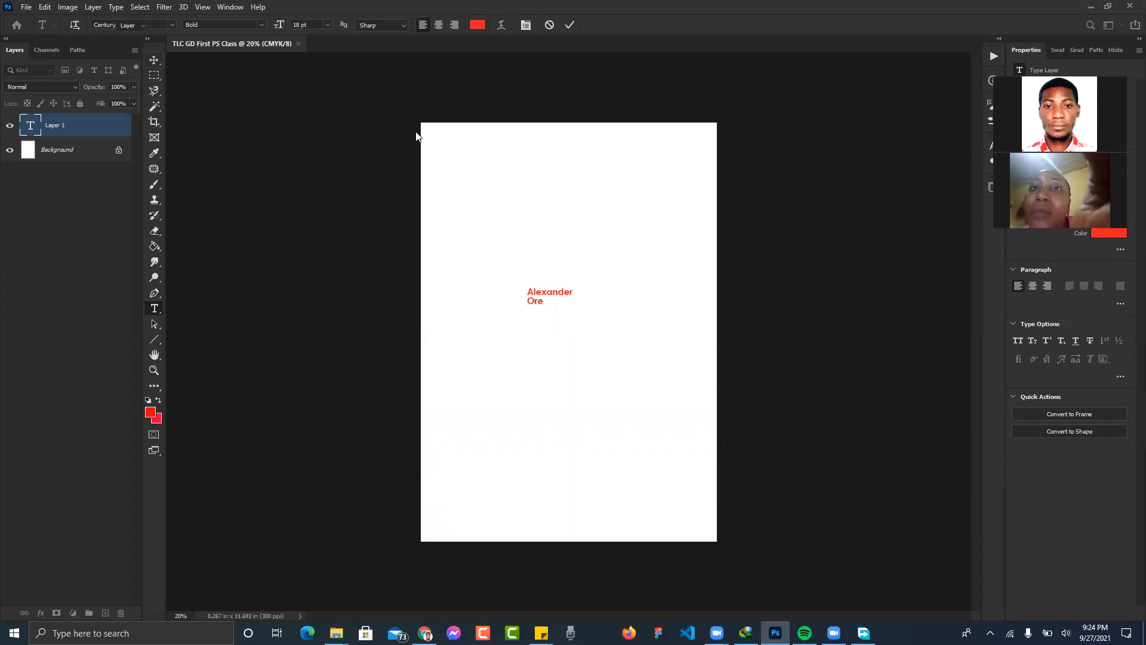
{"action": "key", "text": "v"}
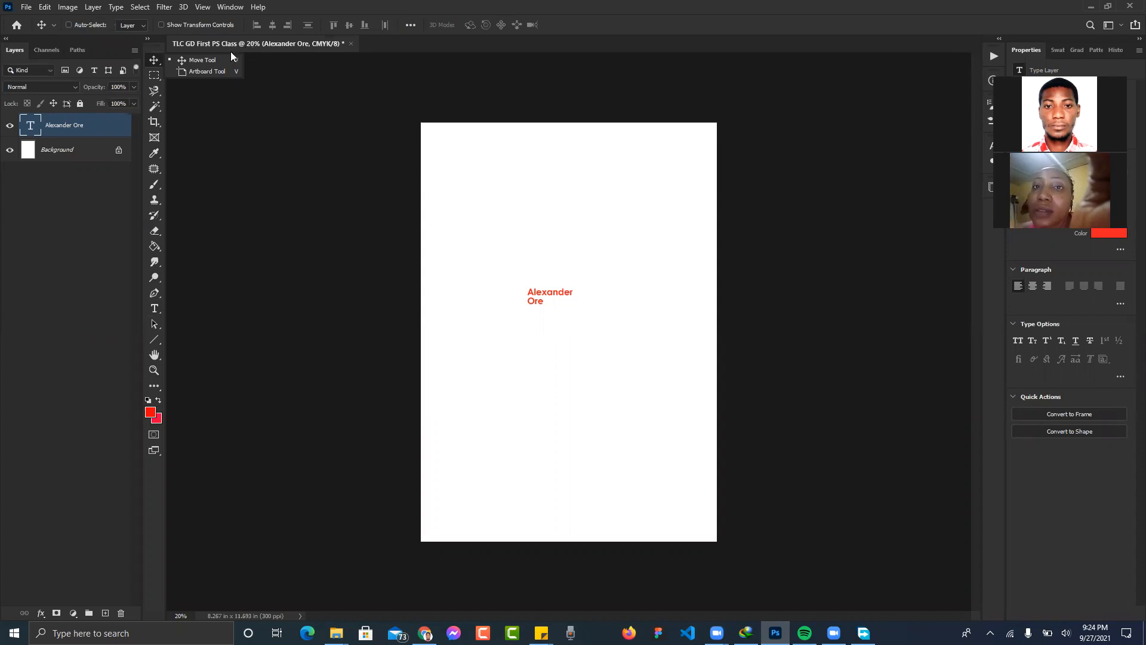
- Drag the red name text until it sits on the page's vertical centre line near the top
{"action": "left_click_drag", "start_coordinate": [376, 235], "coordinate": [441, 249]}
{"action": "left_click_drag", "start_coordinate": [359, 183], "coordinate": [357, 185]}
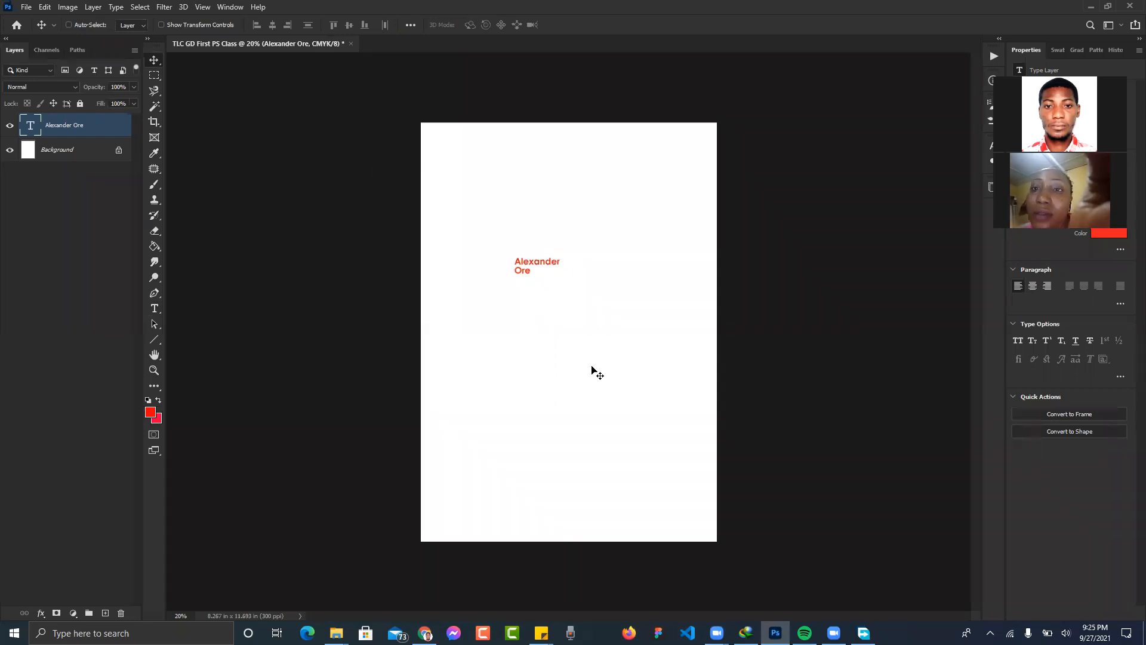
{"action": "left_click_drag", "start_coordinate": [544, 339], "coordinate": [532, 329]}
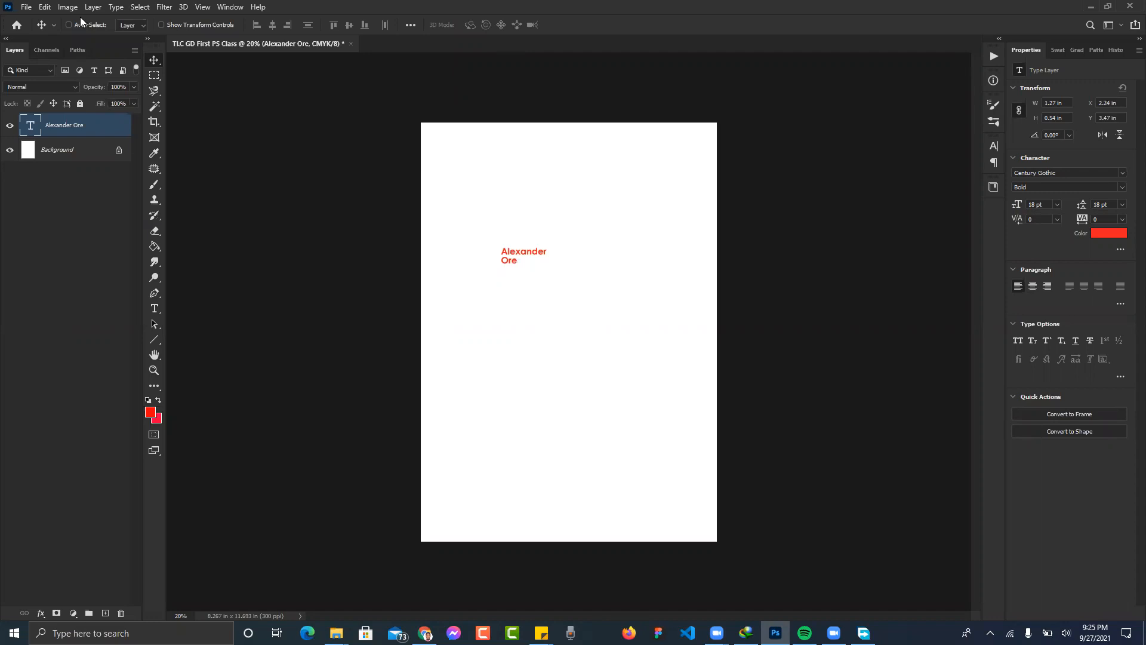
{"action": "left_click_drag", "start_coordinate": [510, 266], "coordinate": [555, 281]}
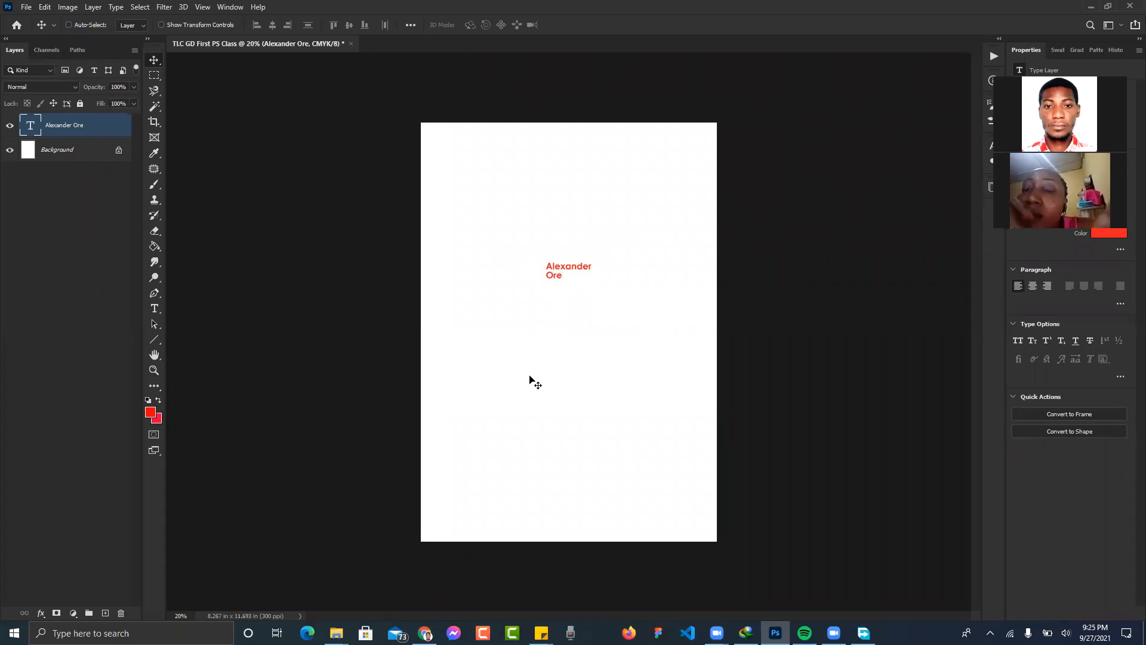
{"action": "left_click_drag", "start_coordinate": [572, 391], "coordinate": [550, 380]}
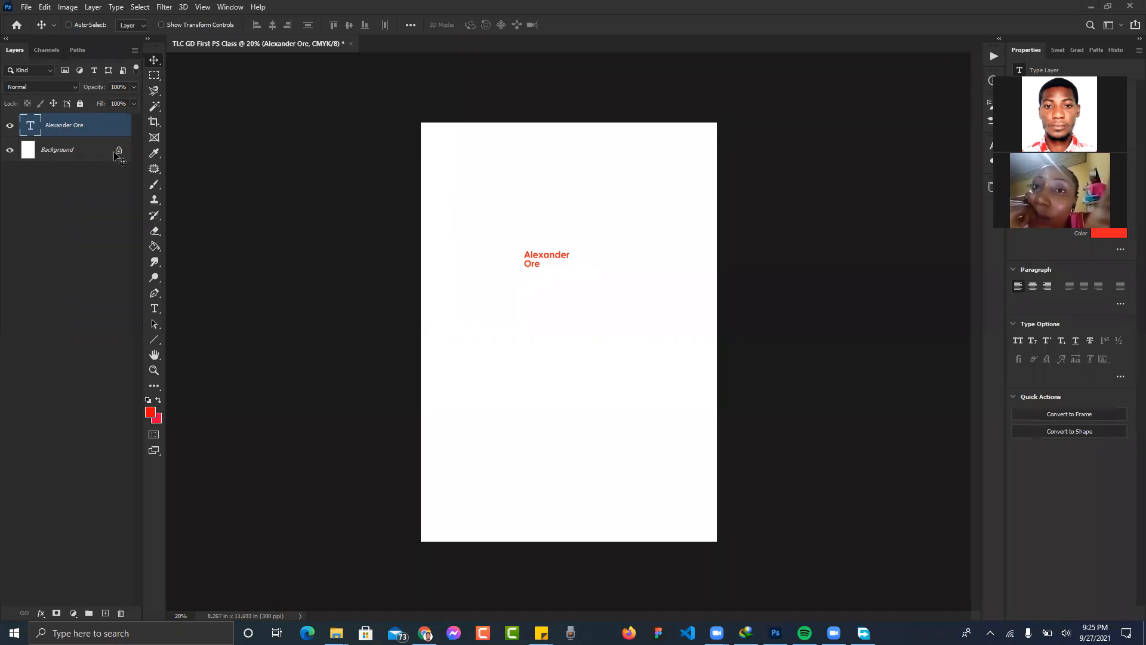
{"action": "left_click", "coordinate": [553, 380]}
{"action": "mouse_move", "coordinate": [664, 400]}
{"action": "left_mouse_down"}
{"action": "mouse_move", "coordinate": [592, 399]}
{"action": "mouse_move", "coordinate": [682, 391]}
{"action": "left_mouse_up"}
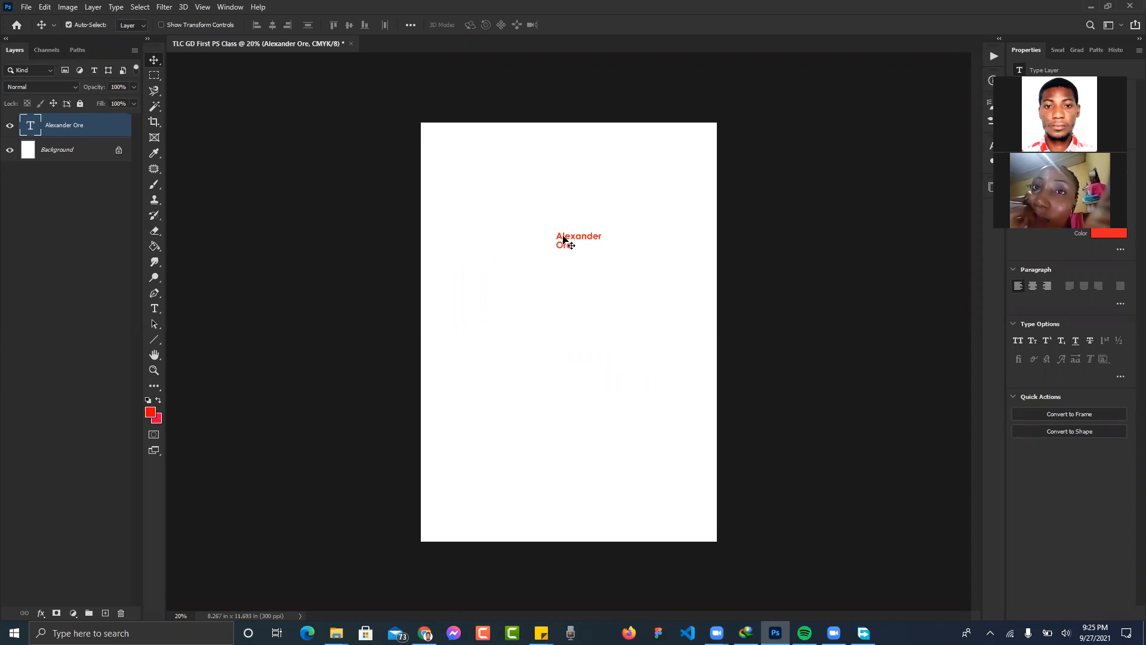
{"action": "left_click_drag", "start_coordinate": [569, 237], "coordinate": [295, 298]}
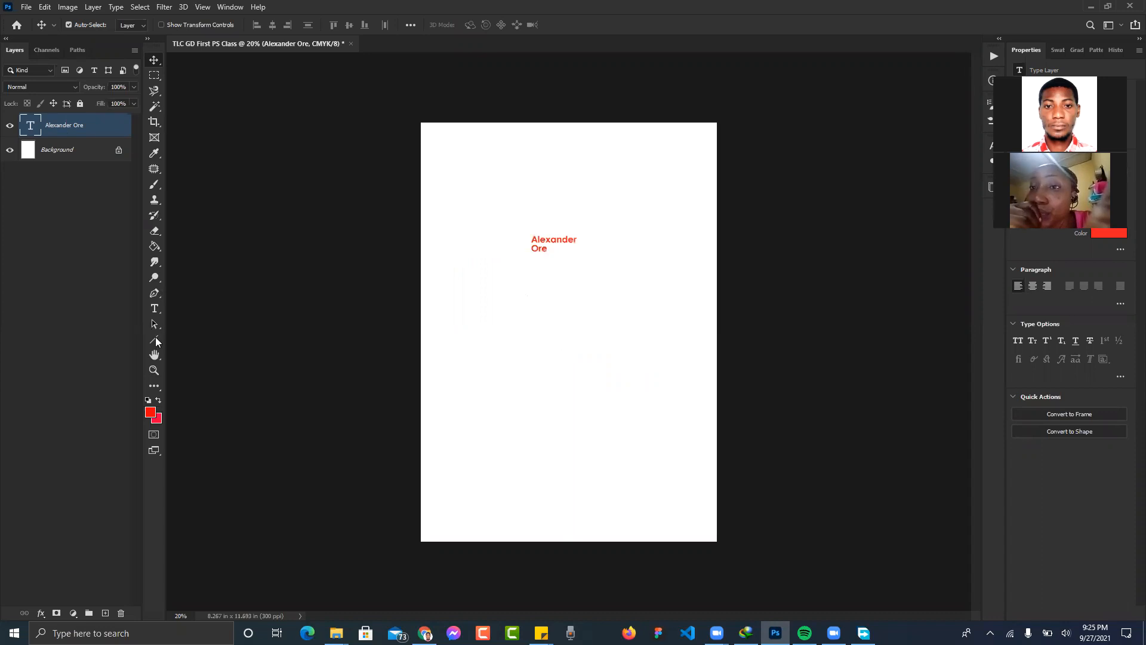
{"action": "left_click", "coordinate": [157, 339]}
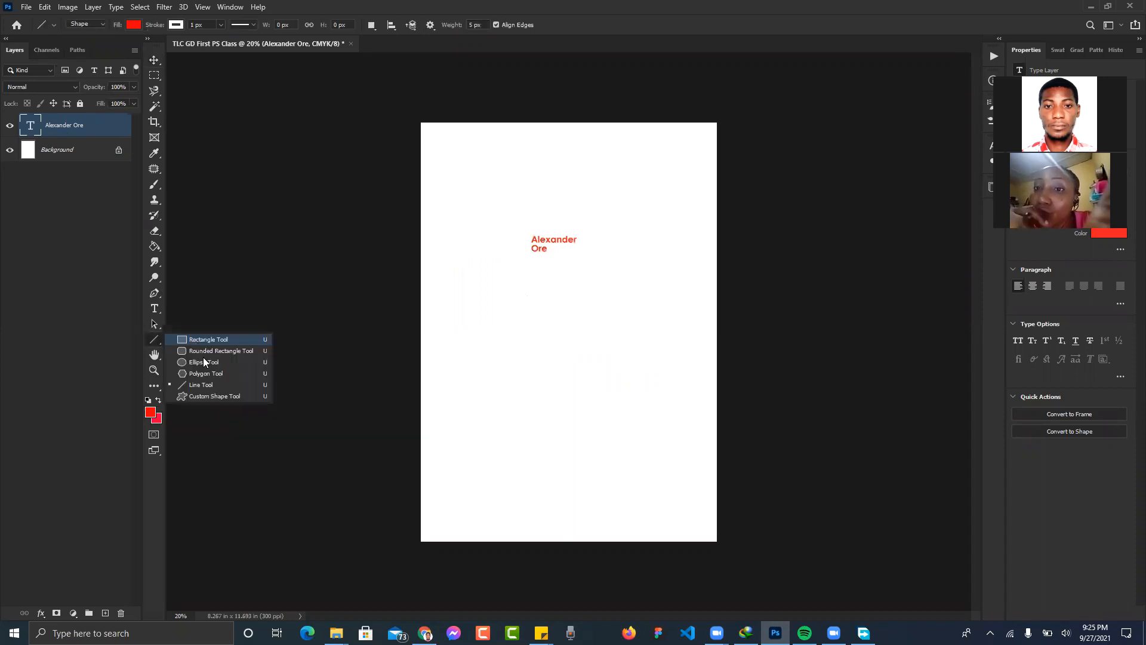
- Draw a red filled circle (Ellipse 1) below the name text and turn off Auto-Select
{"action": "left_click", "coordinate": [537, 347]}
{"action": "left_click_drag", "start_coordinate": [597, 392], "coordinate": [611, 402]}
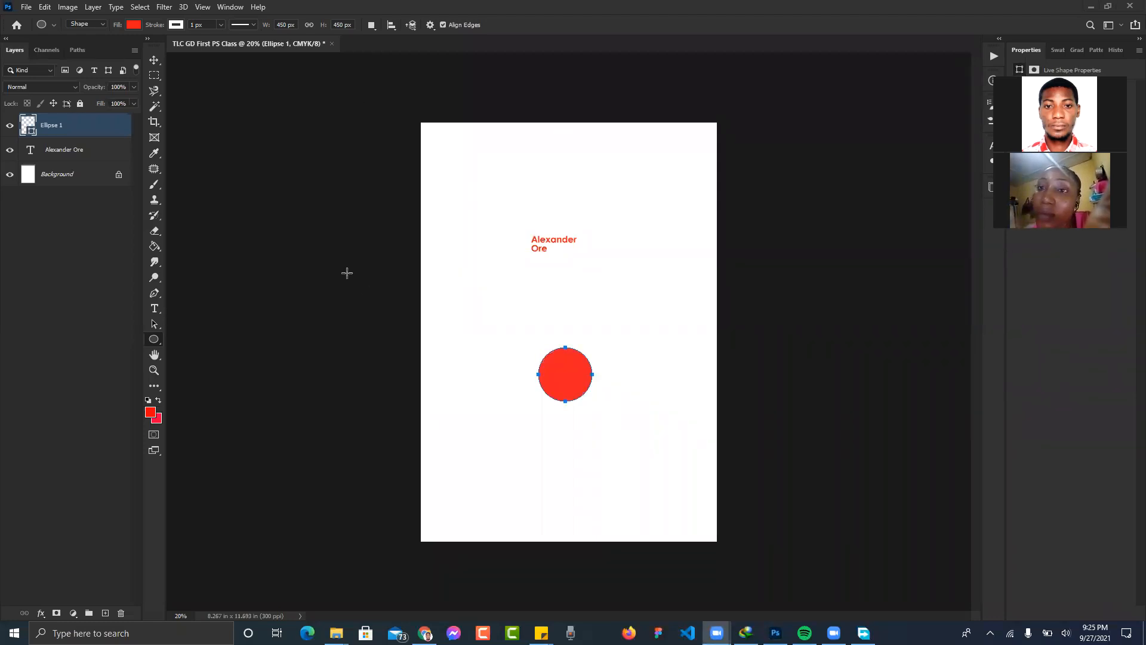
{"action": "key", "text": "v"}
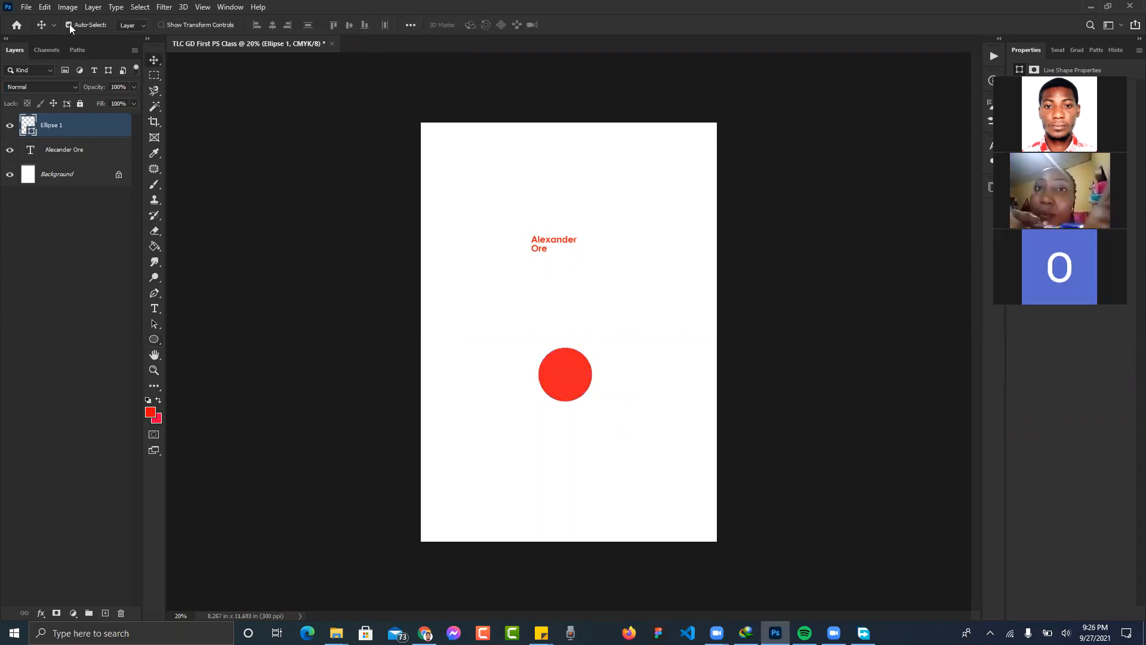
{"action": "left_click", "coordinate": [68, 24]}
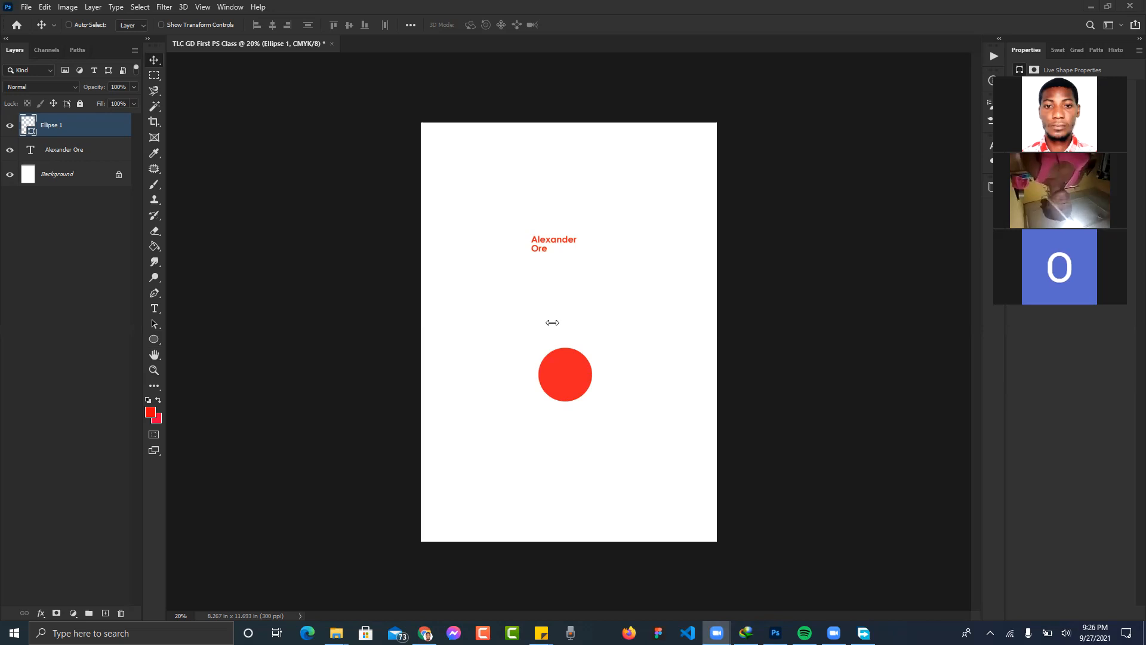
- Select the name text layer and drag it down so it is centred above the circle
{"action": "left_click", "coordinate": [563, 377]}
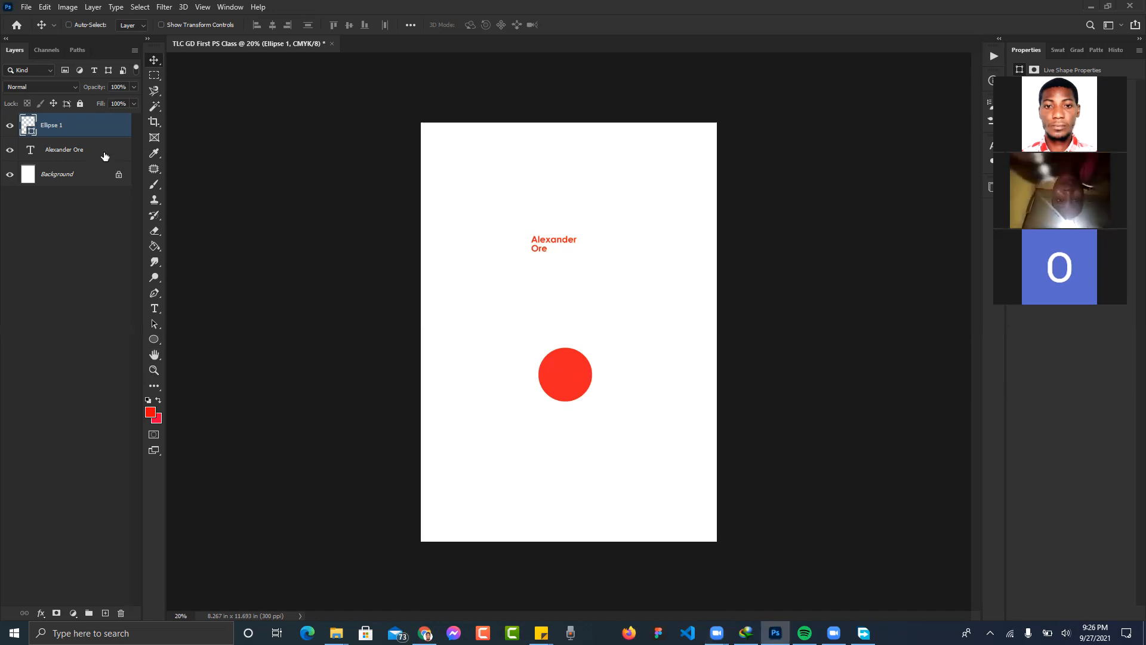
{"action": "left_click", "coordinate": [71, 154]}
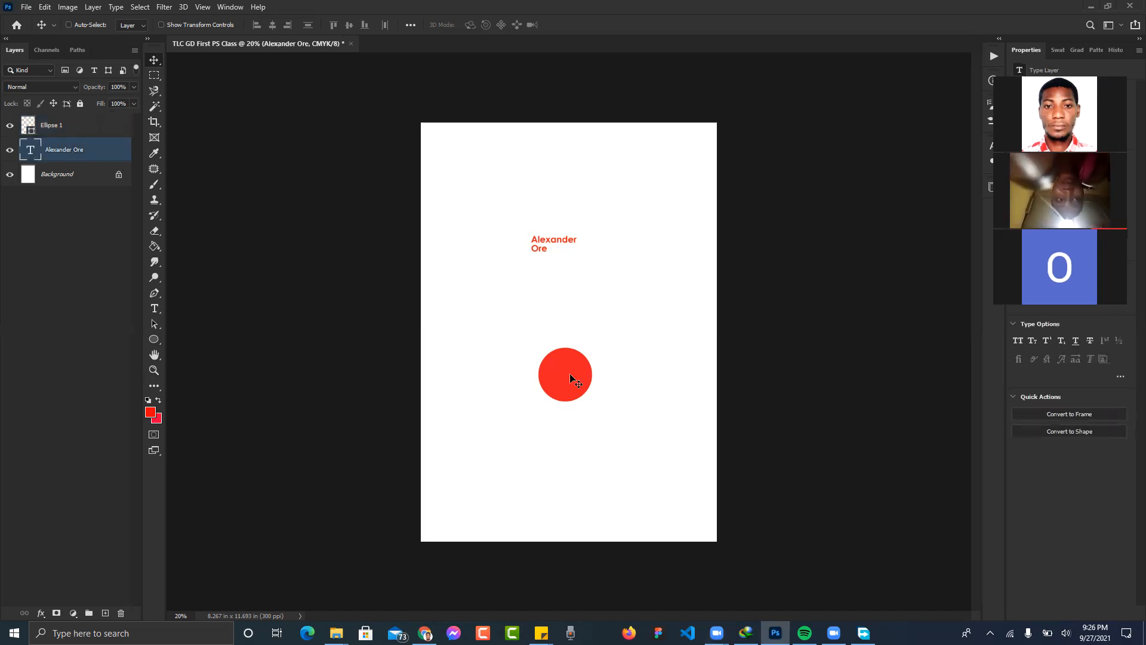
{"action": "left_click_drag", "start_coordinate": [544, 354], "coordinate": [538, 434]}
{"action": "left_click_drag", "start_coordinate": [607, 403], "coordinate": [558, 391]}
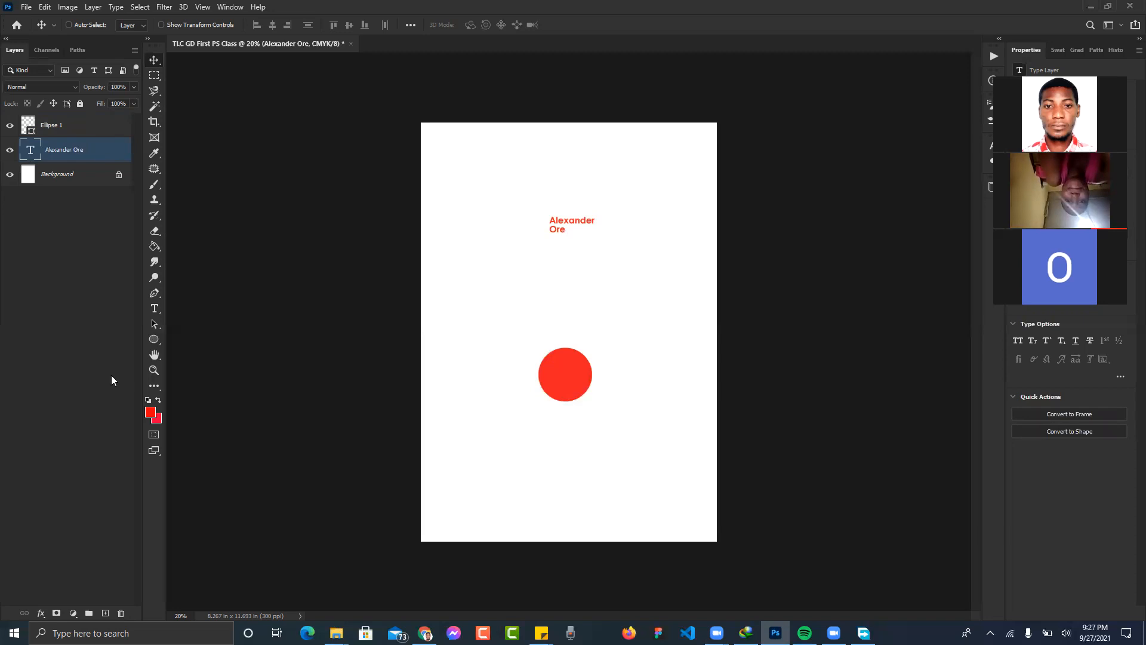
{"action": "mouse_move", "coordinate": [527, 350]}
{"action": "left_mouse_down"}
{"action": "mouse_move", "coordinate": [554, 387]}
{"action": "mouse_move", "coordinate": [516, 370]}
{"action": "left_mouse_up"}
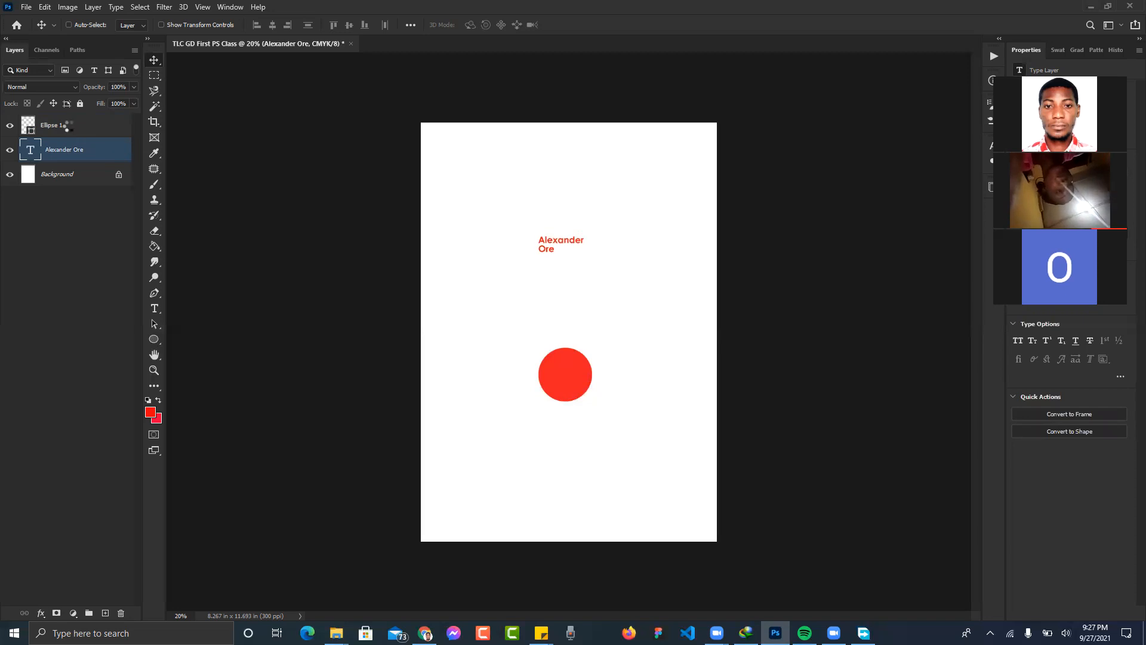
- Move the red circle, re-enable Auto-Select, and align the name text centred just above it
{"action": "left_click", "coordinate": [70, 129]}
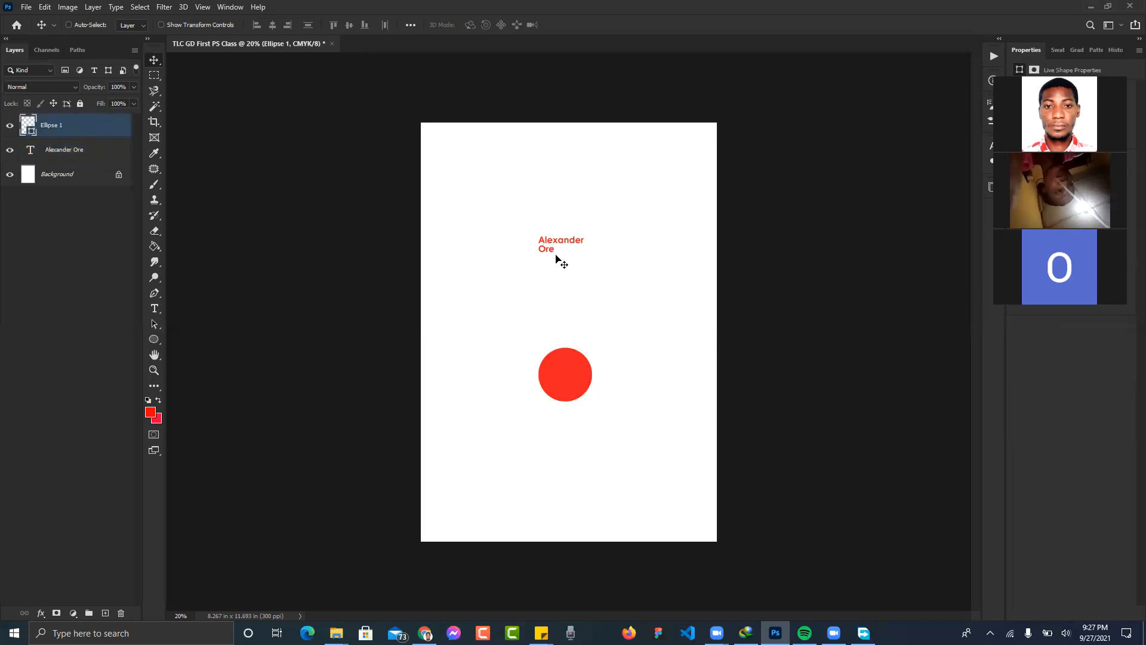
{"action": "left_click_drag", "start_coordinate": [555, 241], "coordinate": [594, 278]}
{"action": "left_click", "coordinate": [86, 26]}
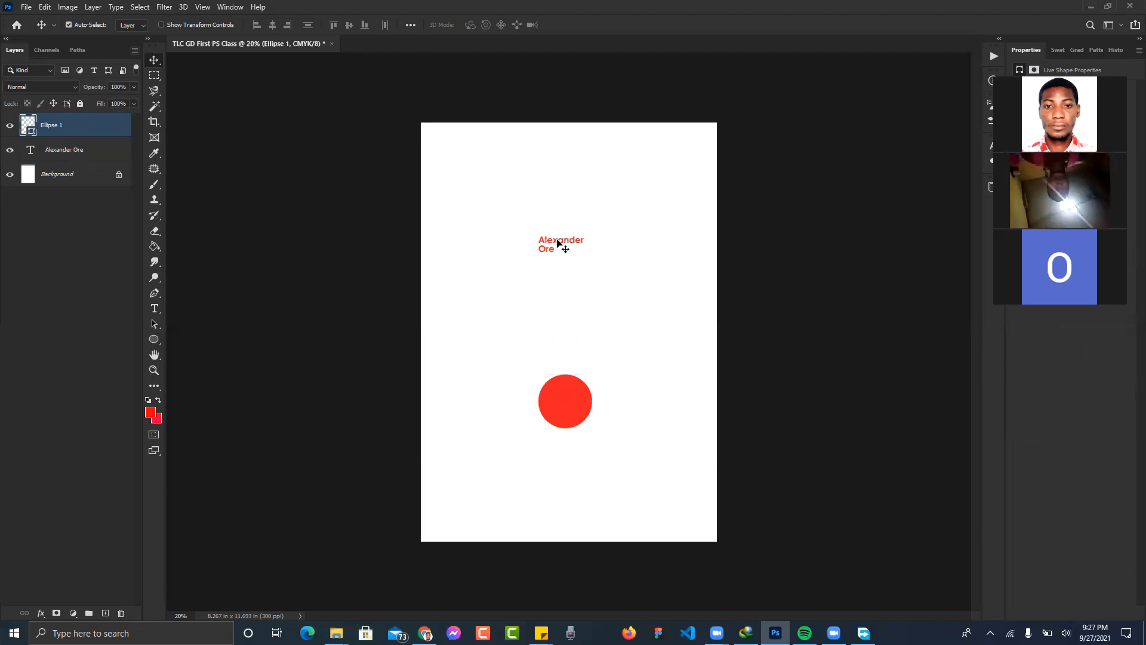
{"action": "left_click_drag", "start_coordinate": [556, 243], "coordinate": [586, 208]}
{"action": "left_click_drag", "start_coordinate": [568, 358], "coordinate": [605, 366]}
{"action": "left_click_drag", "start_coordinate": [529, 411], "coordinate": [551, 278]}
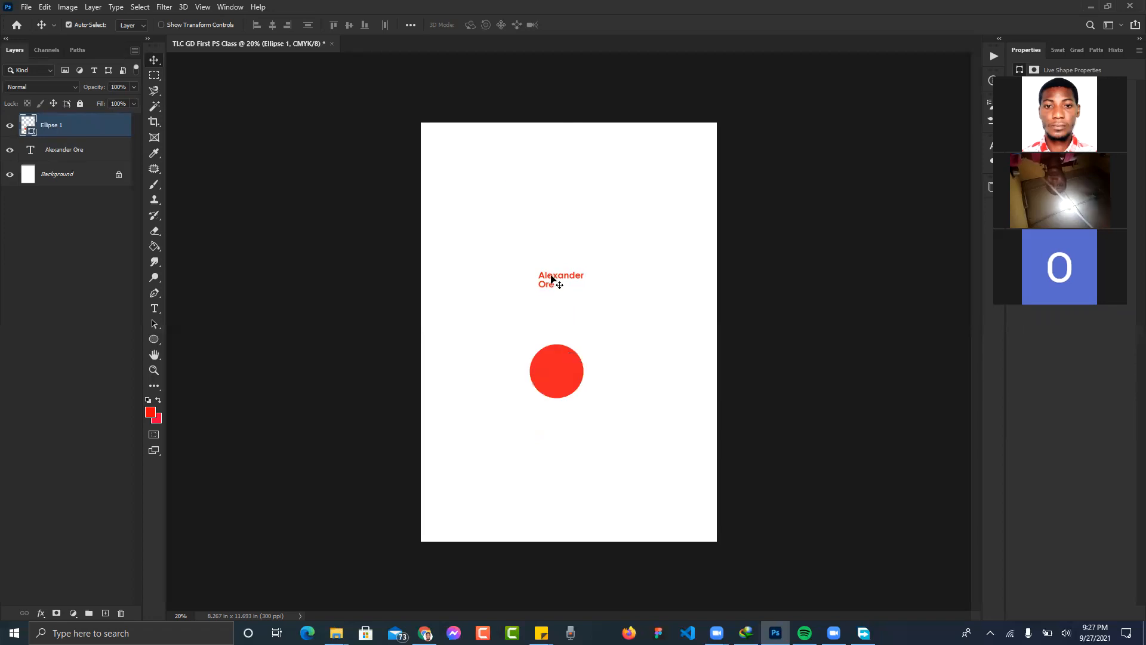
{"action": "left_click", "coordinate": [552, 278]}
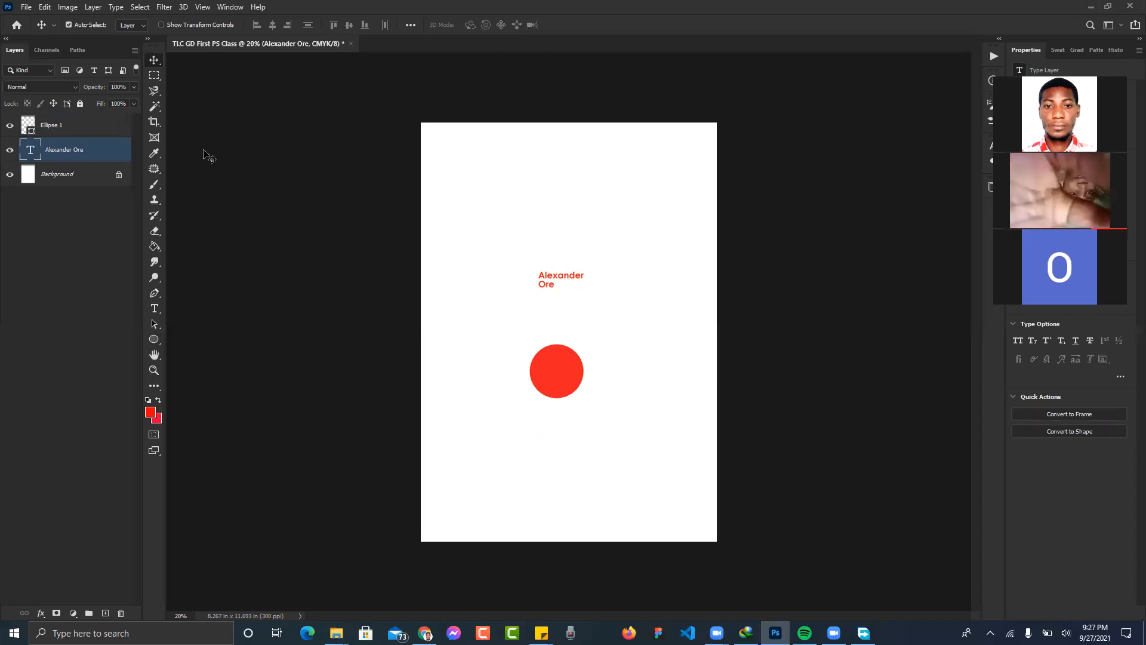
- Delete the red name text layer and then the Ellipse 1 red circle layer
{"action": "left_click", "coordinate": [67, 129]}
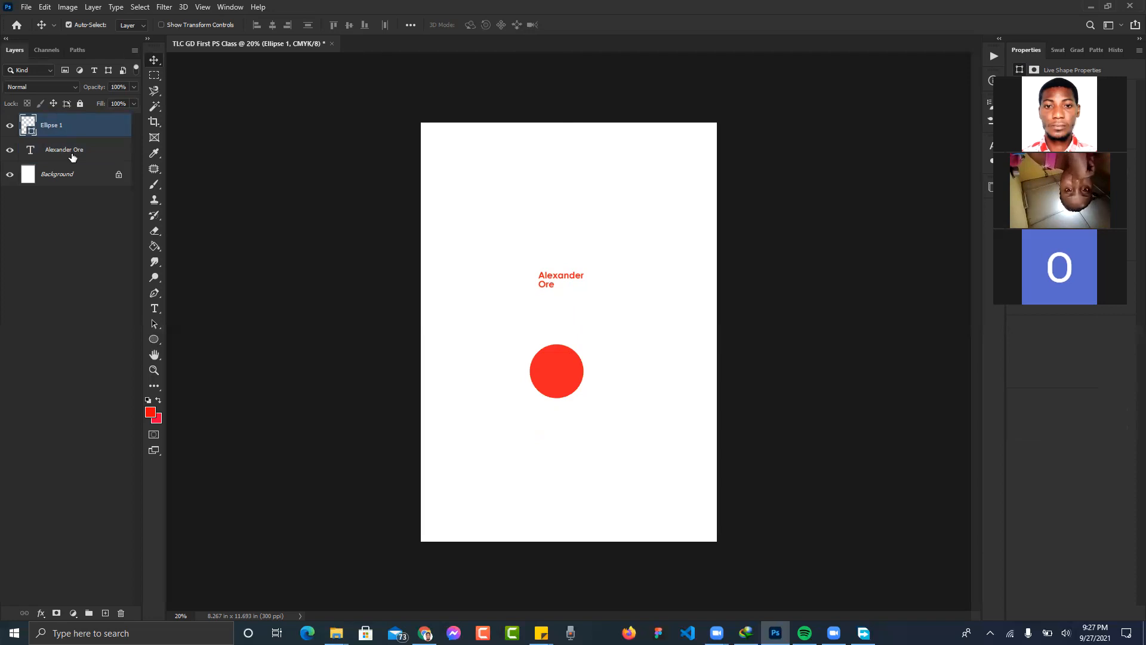
{"action": "left_click", "coordinate": [72, 157]}
{"action": "key", "text": "Delete"}
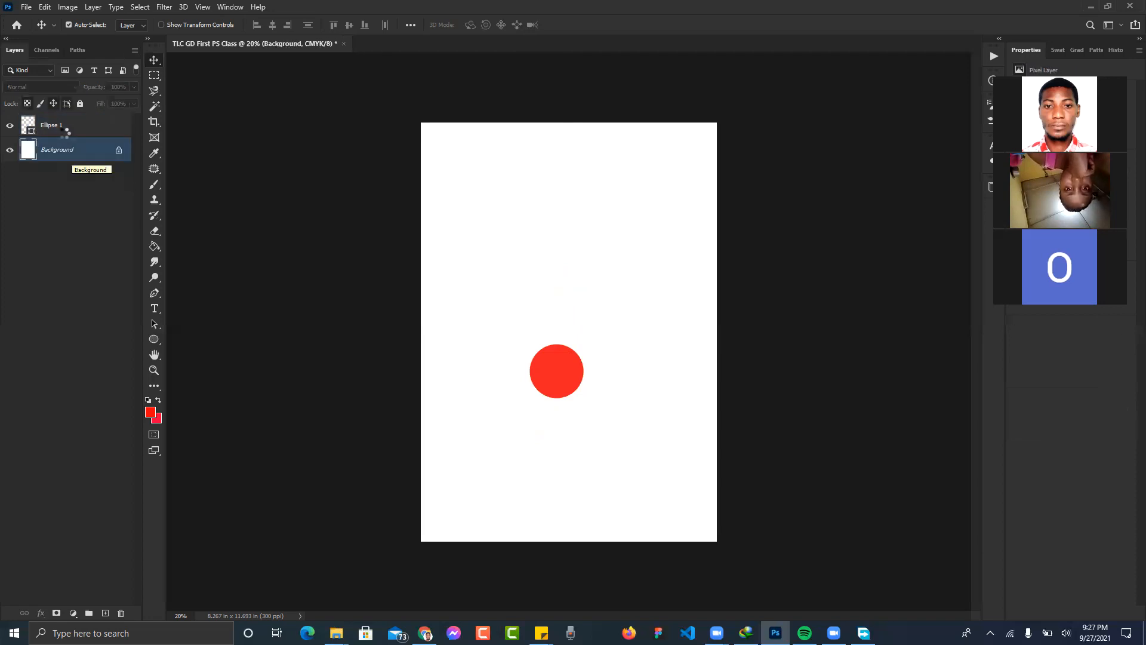
{"action": "left_click", "coordinate": [64, 136]}
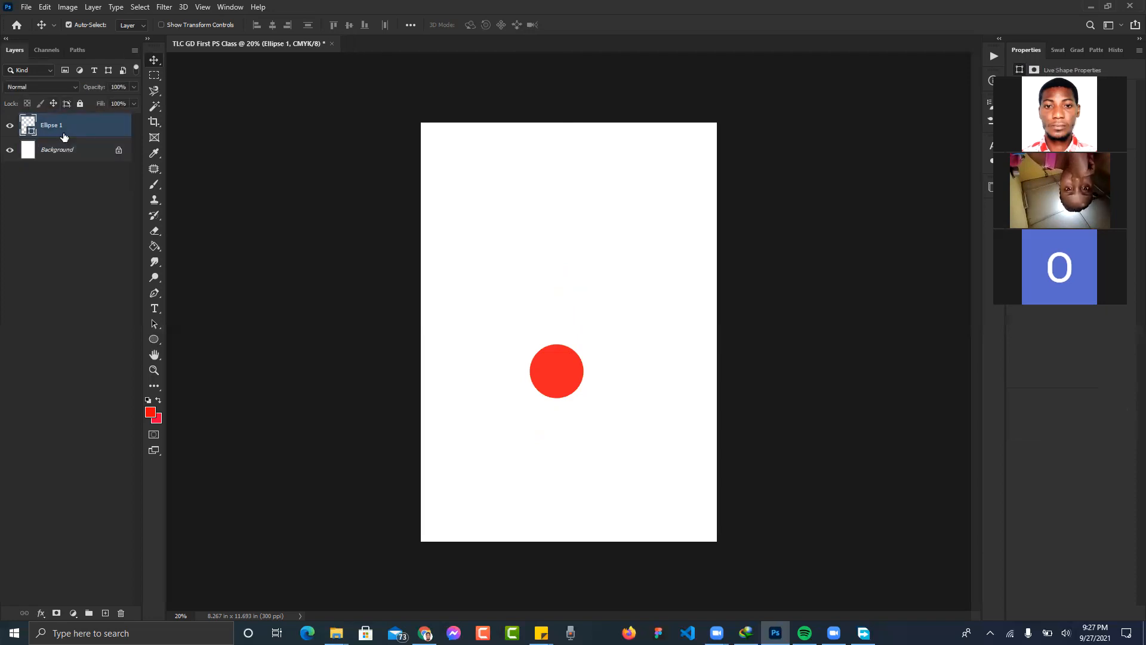
{"action": "key", "text": "Delete"}
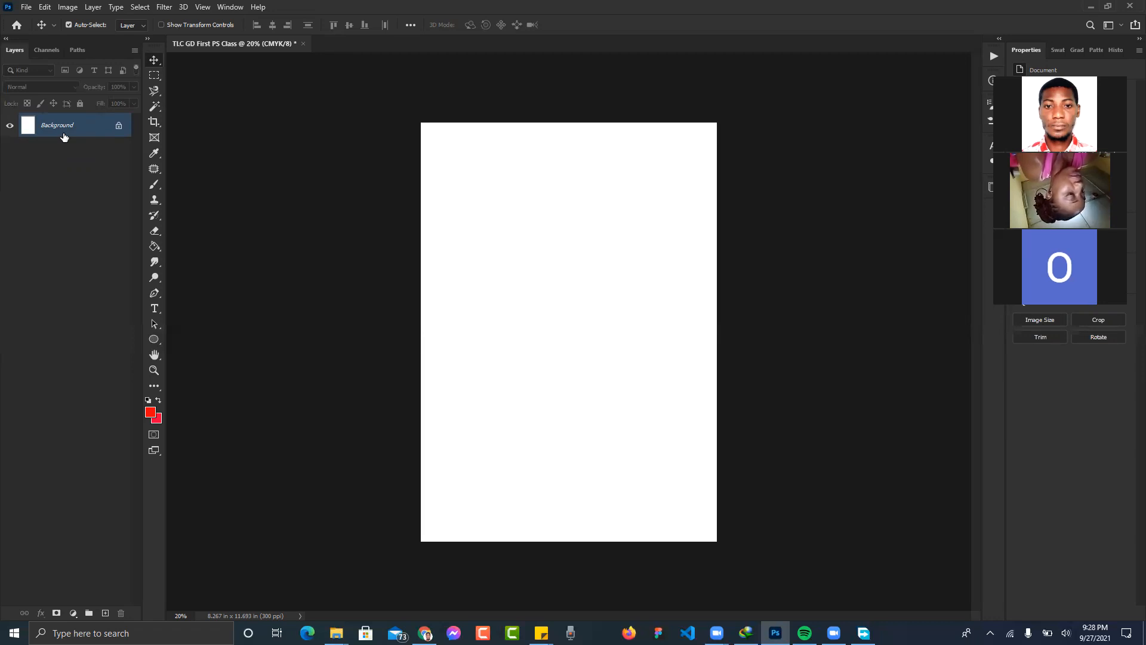
- Create a new empty layer named BG through Layer > New > Layer
{"action": "left_click", "coordinate": [91, 7]}
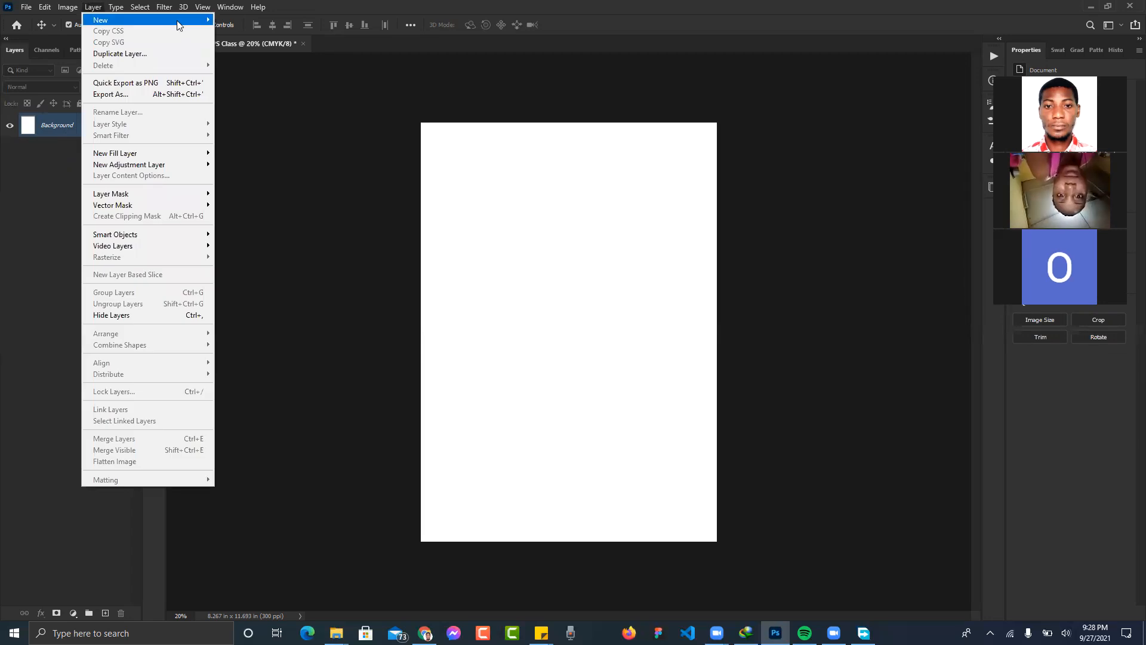
{"action": "mouse_move", "coordinate": [178, 22]}
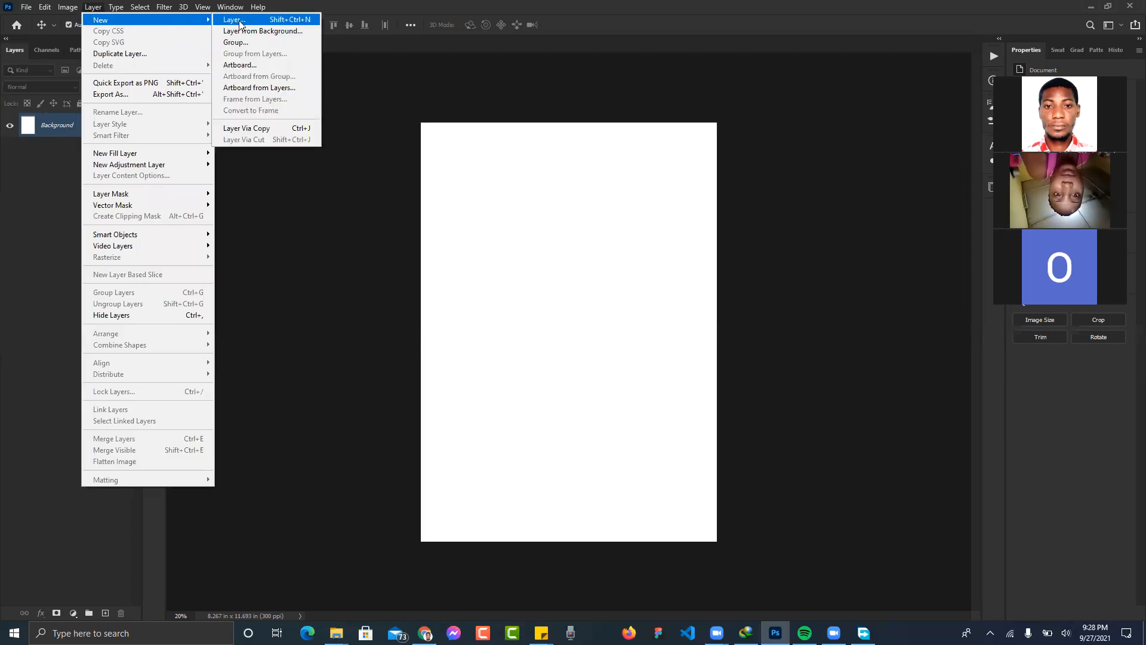
{"action": "left_click", "coordinate": [239, 23]}
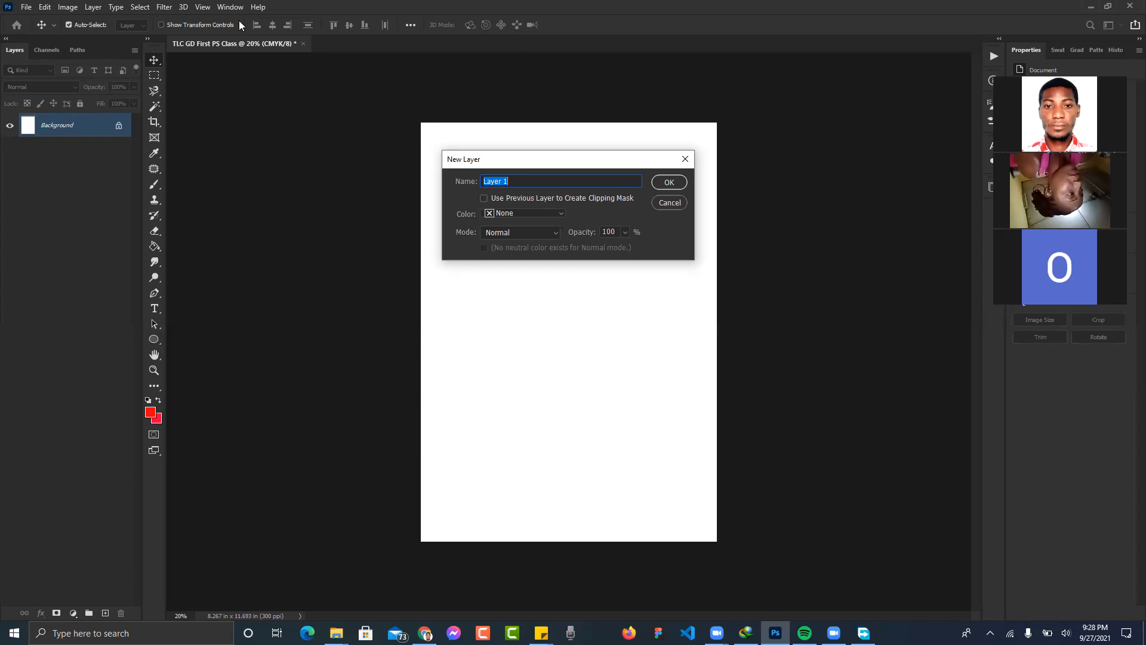
{"action": "type", "text": "BG"}
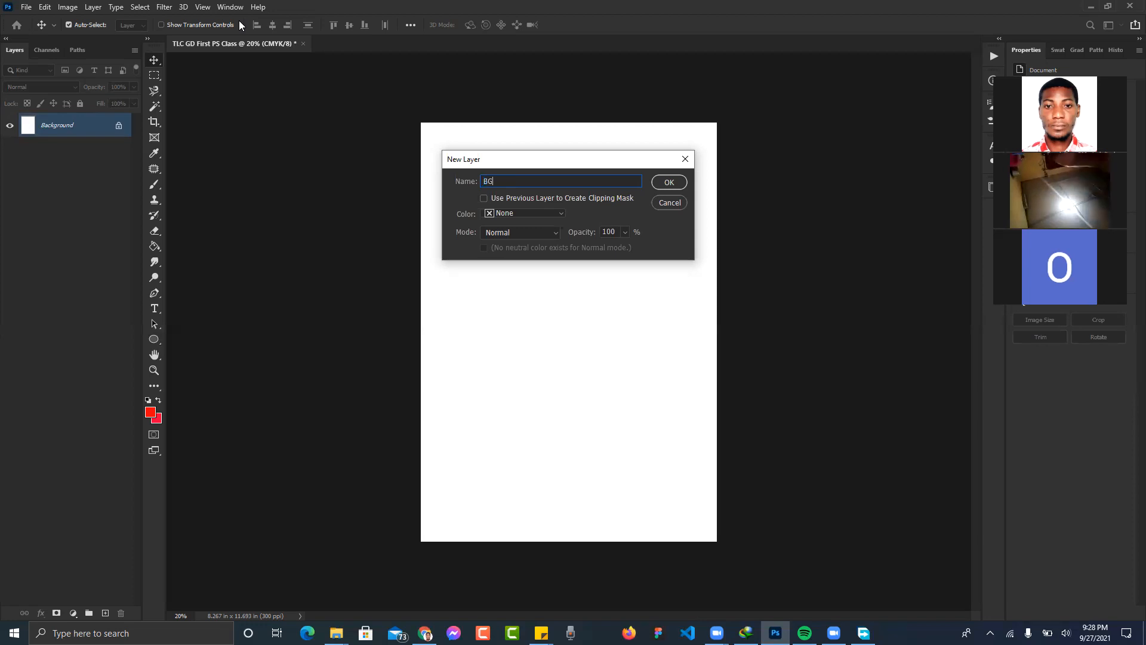
{"action": "left_click", "coordinate": [669, 183]}
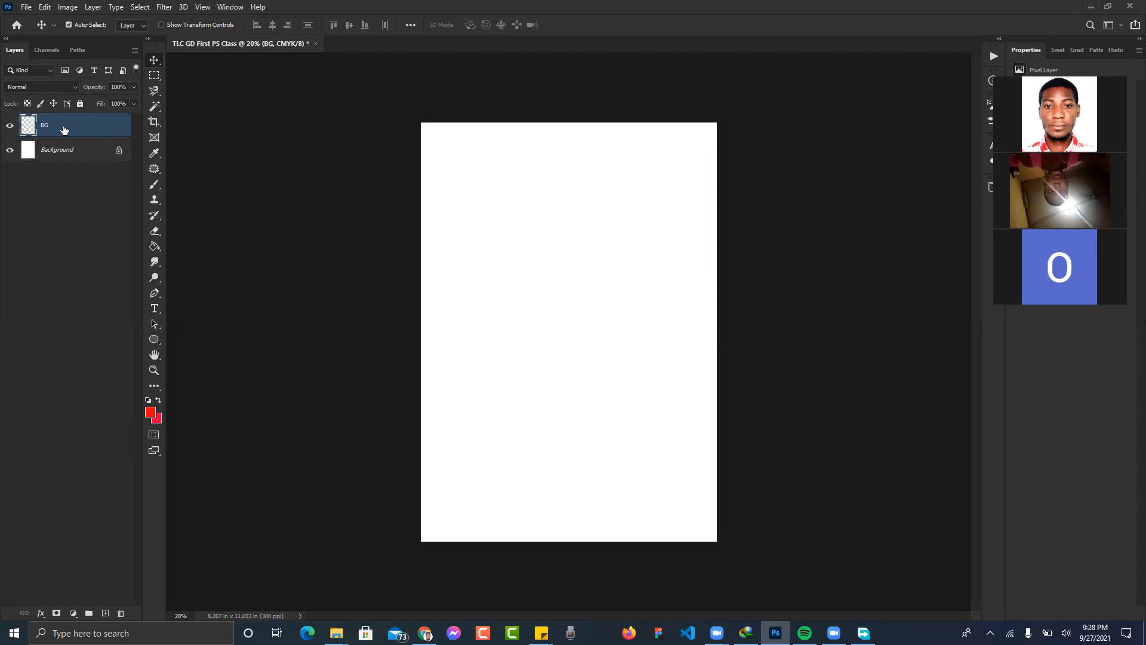
- Delete the empty BG layer
{"action": "key", "text": "Delete"}
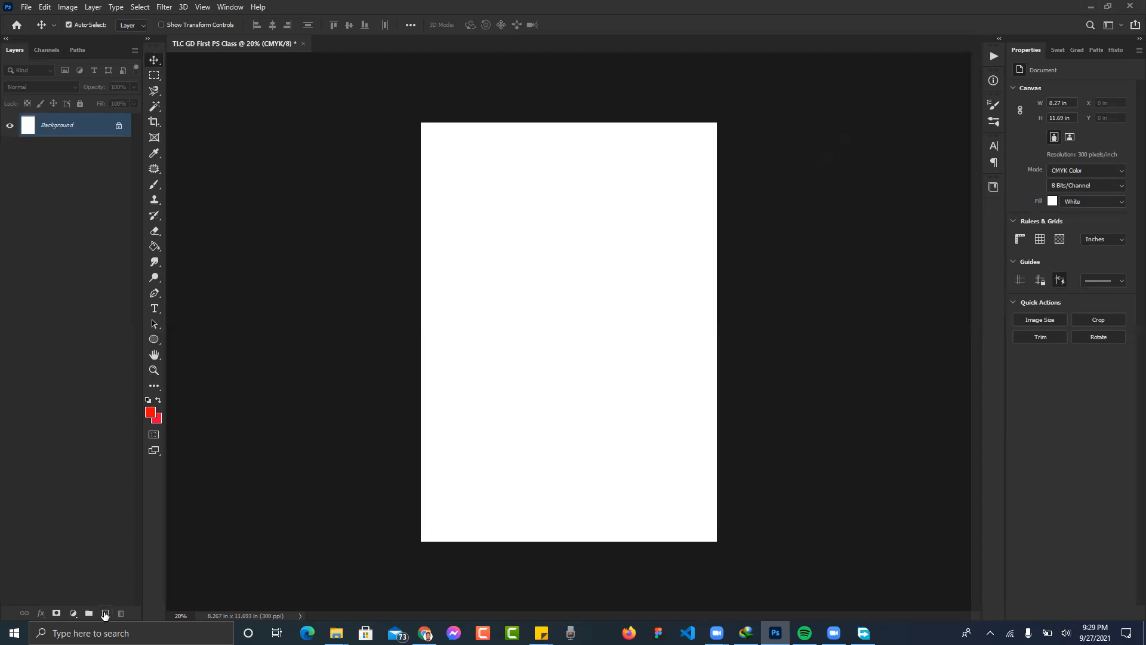
- Add a new empty Layer 1 with the Create New Layer button and keep it selected
{"action": "left_click", "coordinate": [104, 613]}
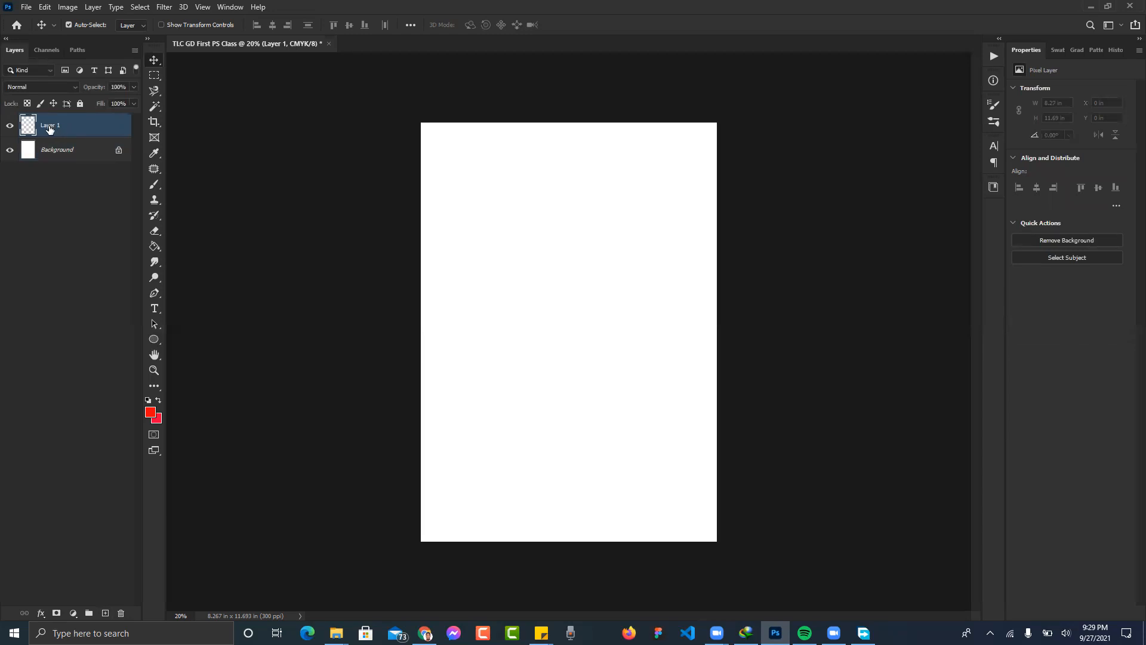
{"action": "left_click", "coordinate": [44, 194]}
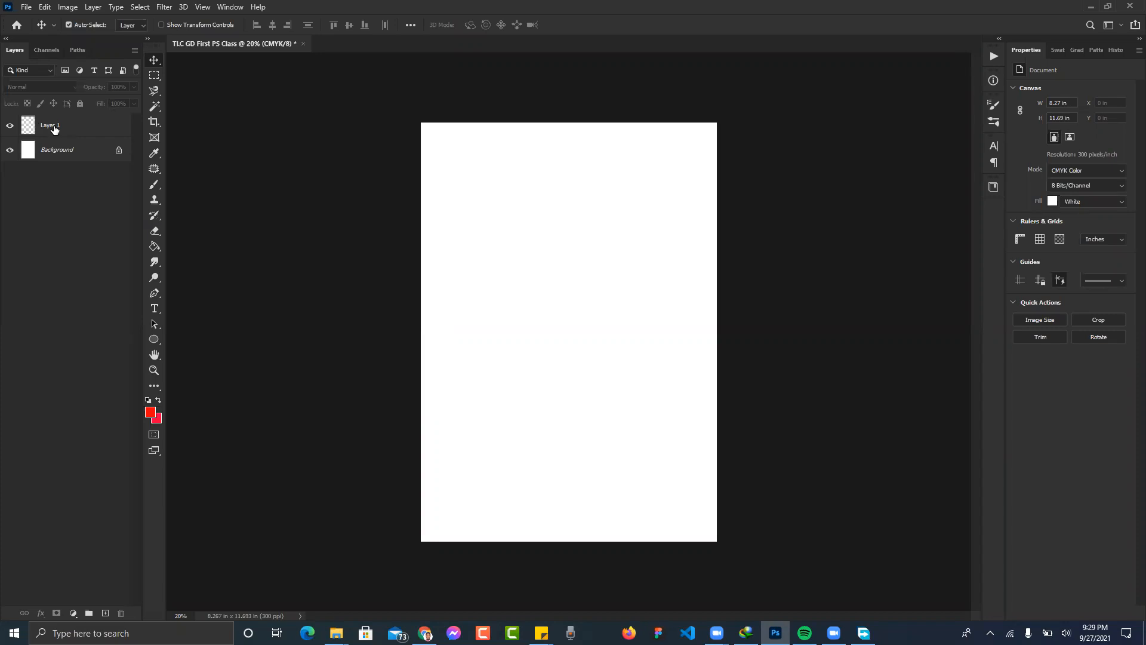
{"action": "left_click", "coordinate": [104, 129]}
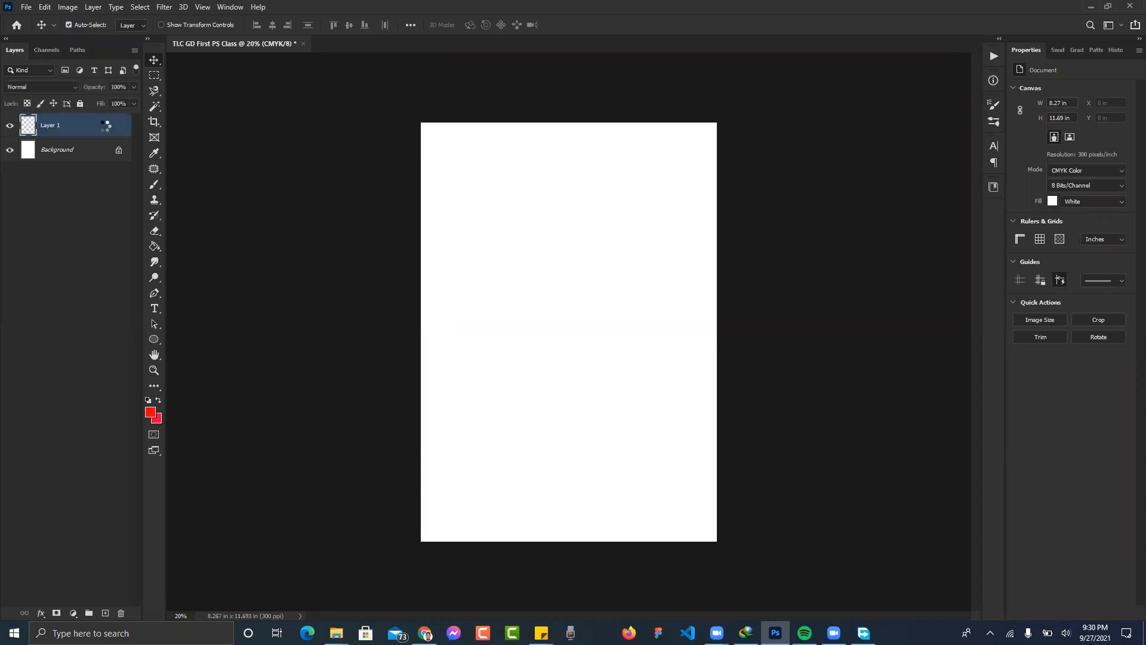
{"action": "key", "text": "h"}
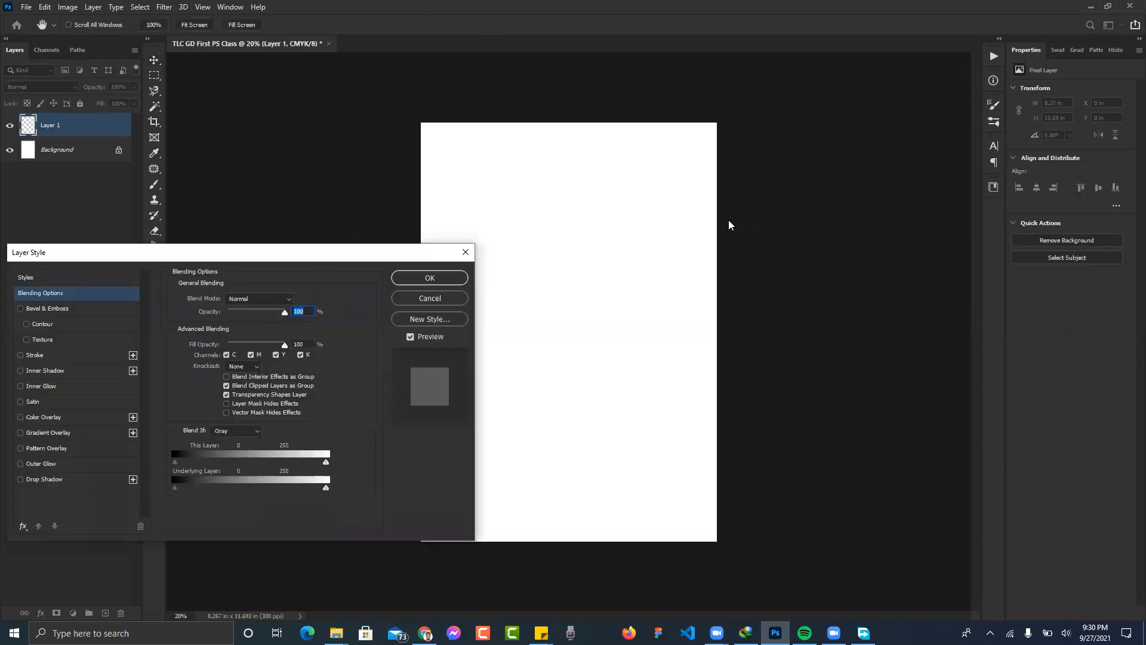
{"action": "key", "text": "Escape"}
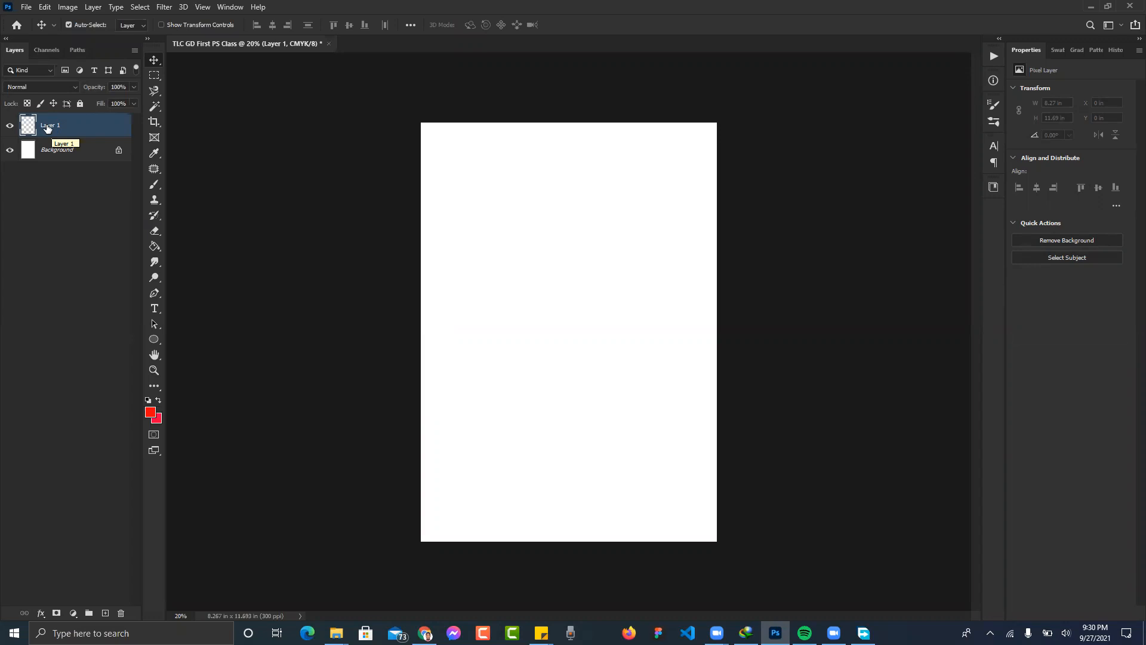
- Rename Layer 1 to BG, then delete the BG layer
{"action": "double_click", "coordinate": [48, 125]}
{"action": "type", "text": "BG"}
{"action": "key", "text": "Return"}
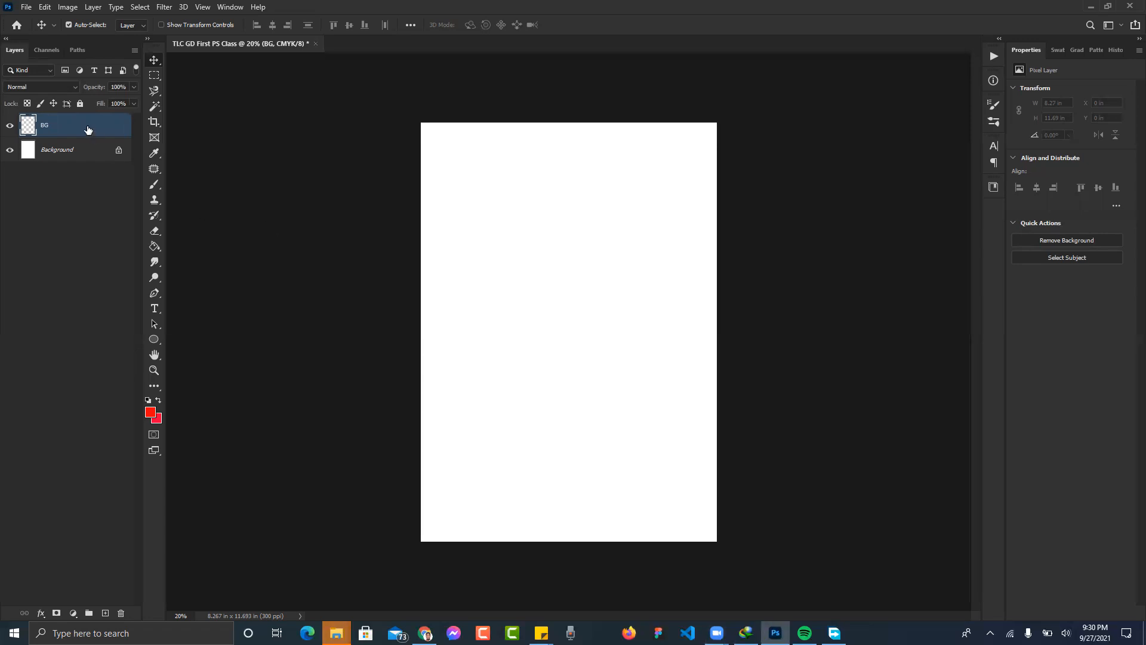
{"action": "key", "text": "Delete"}
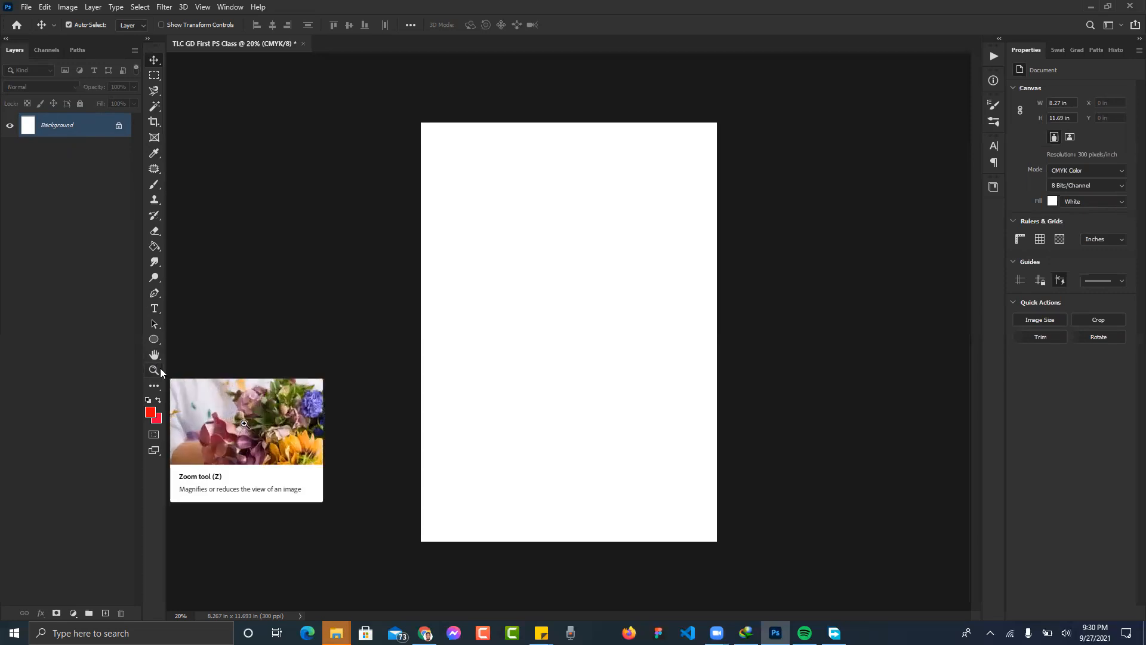
- Draw an ellipse near the page centre, rename it Red Circle, then delete that layer
{"action": "left_click", "coordinate": [157, 345]}
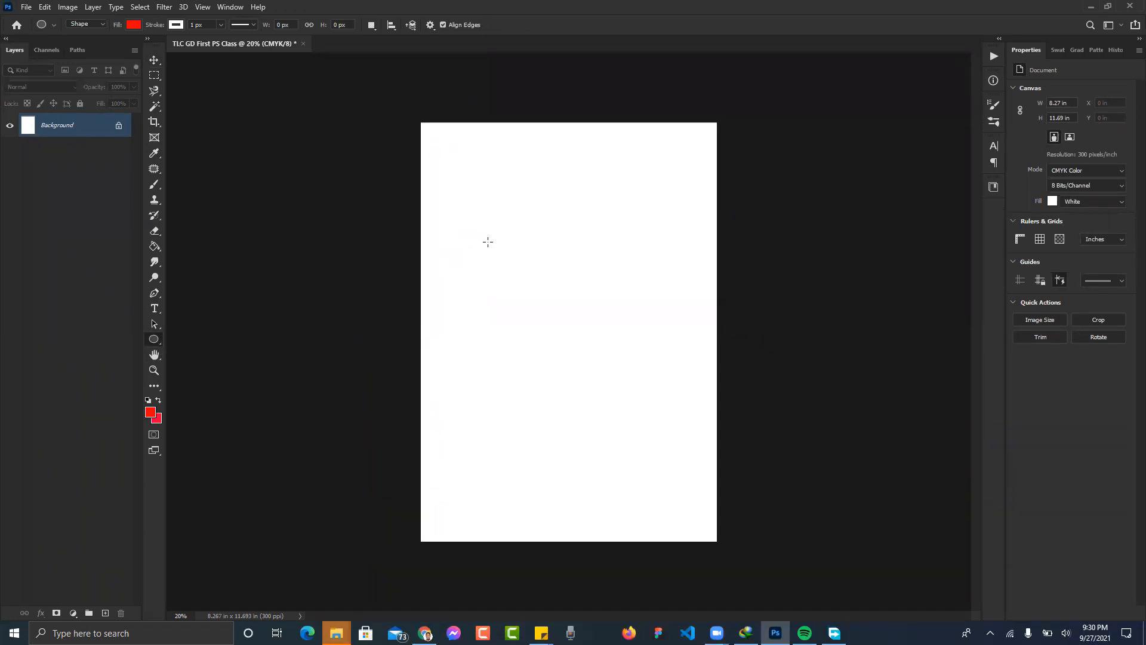
{"action": "left_click_drag", "start_coordinate": [480, 265], "coordinate": [613, 404]}
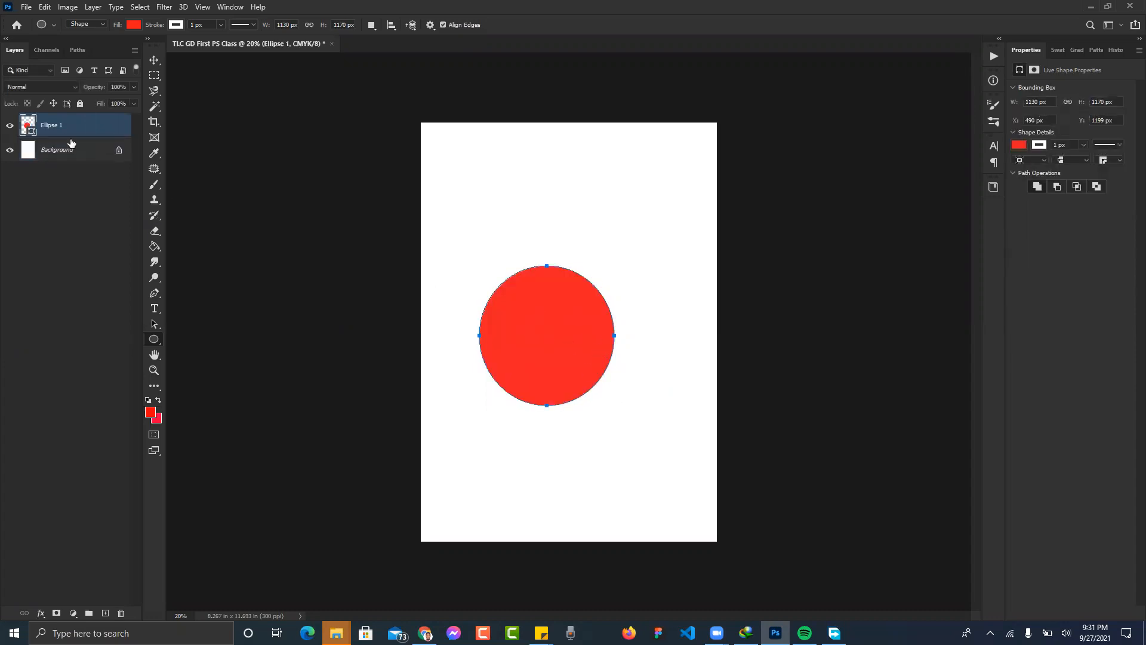
{"action": "double_click", "coordinate": [47, 126]}
{"action": "type", "text": "Red Circ"}
{"action": "key", "text": "Return"}
{"action": "key", "text": "v"}
{"action": "key", "text": "Delete"}
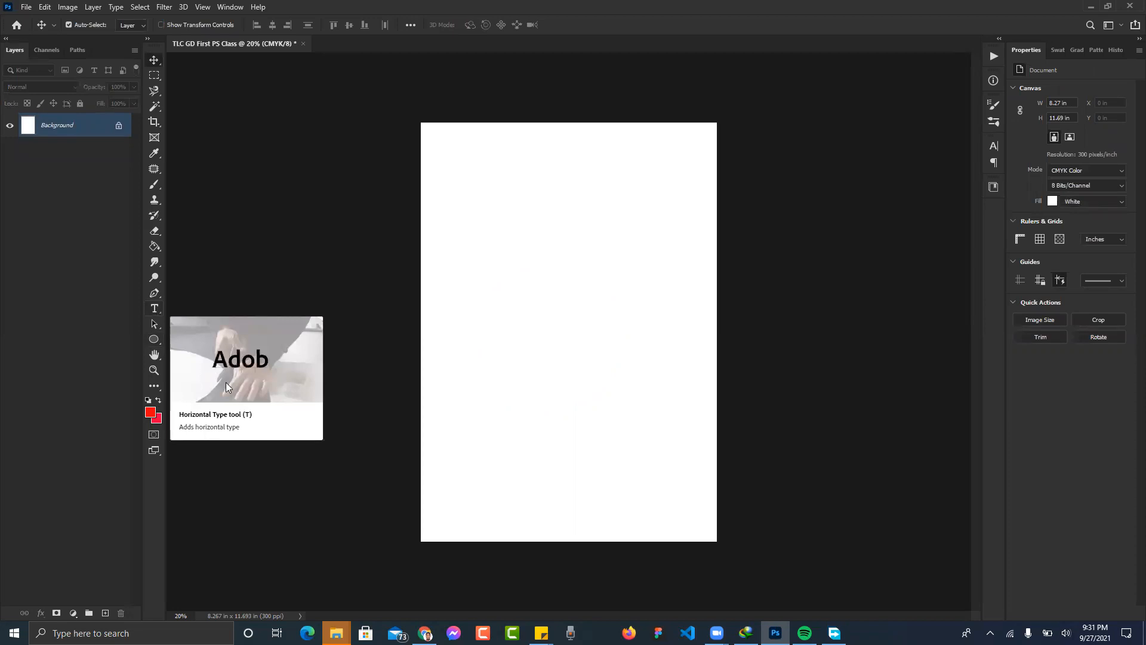
{"action": "left_click", "coordinate": [154, 308]}
{"action": "left_click", "coordinate": [491, 277]}
{"action": "left_click", "coordinate": [493, 278]}
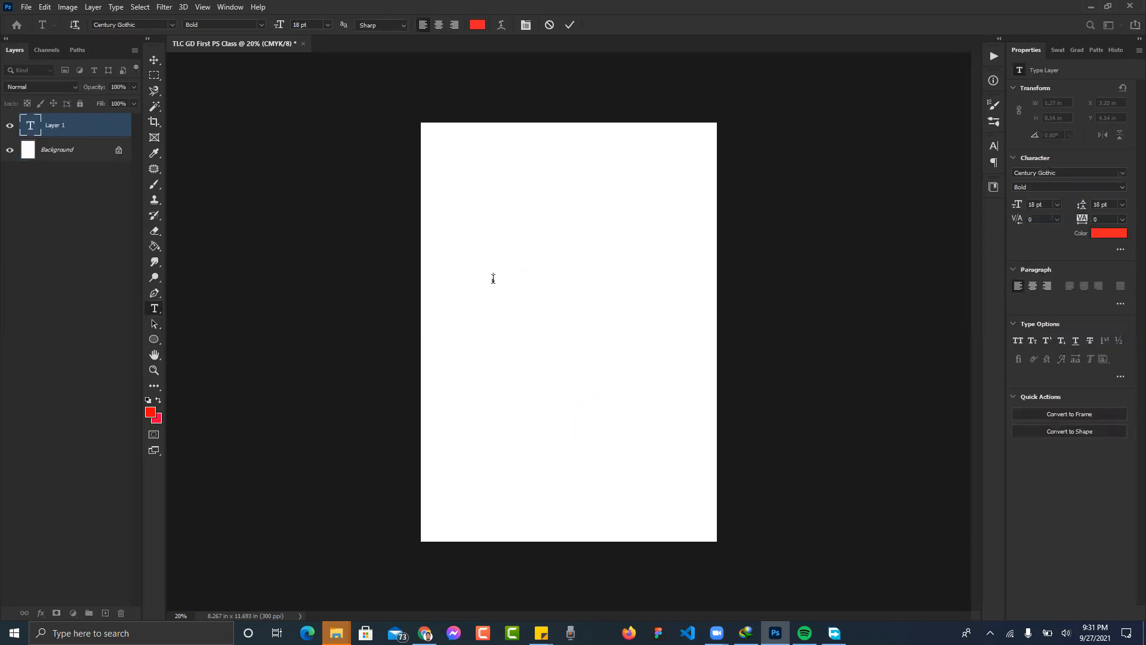
{"action": "type", "text": "The Letter Company"}
{"action": "left_click", "coordinate": [567, 83]}
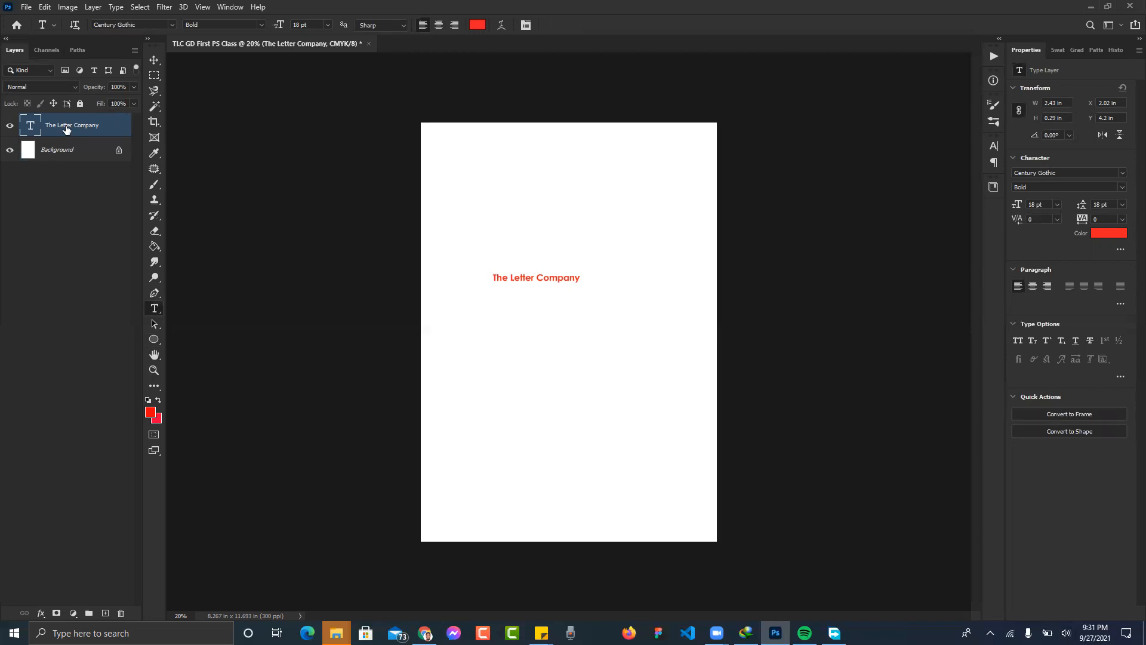
{"action": "key", "text": "v"}
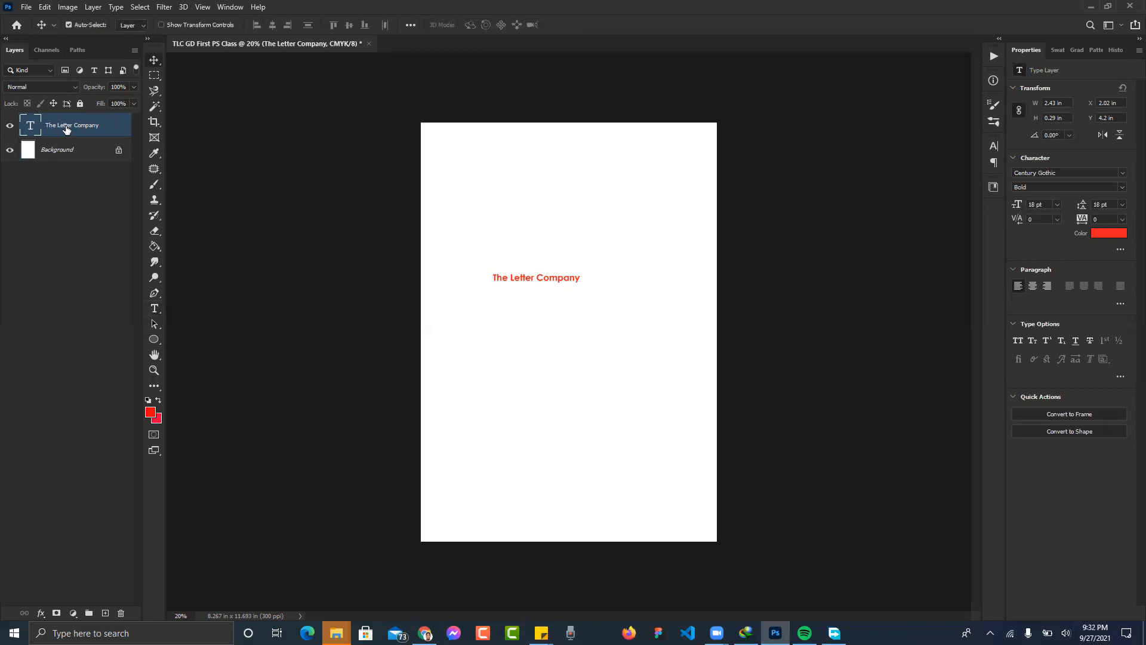
{"action": "key", "text": "Delete"}
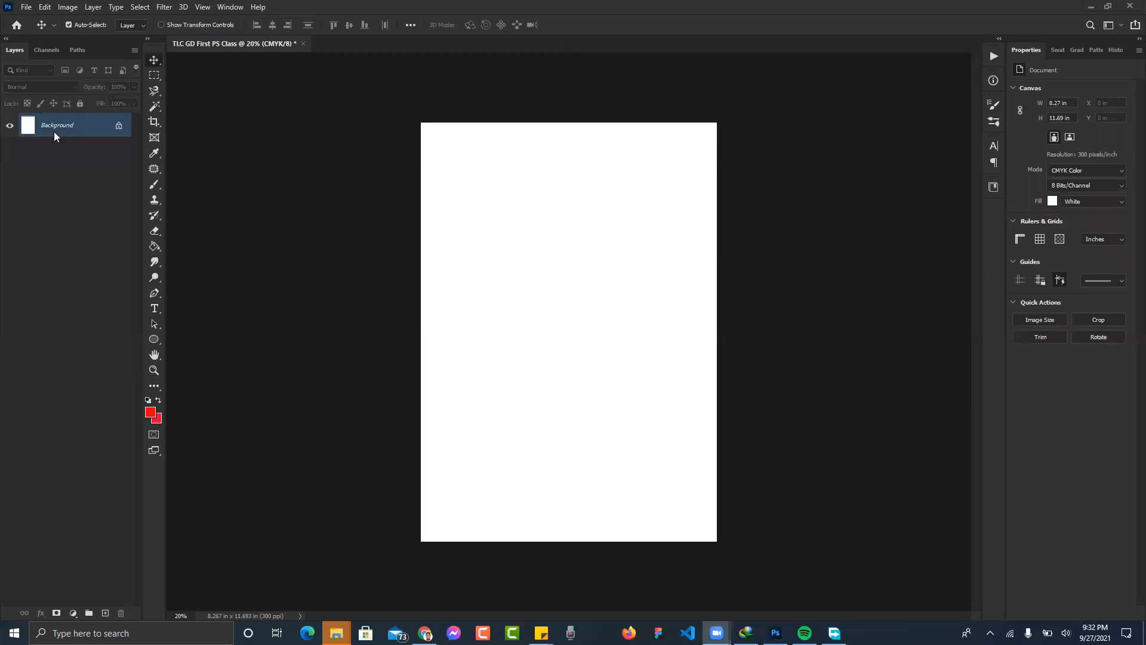
{"action": "left_click", "coordinate": [29, 8]}
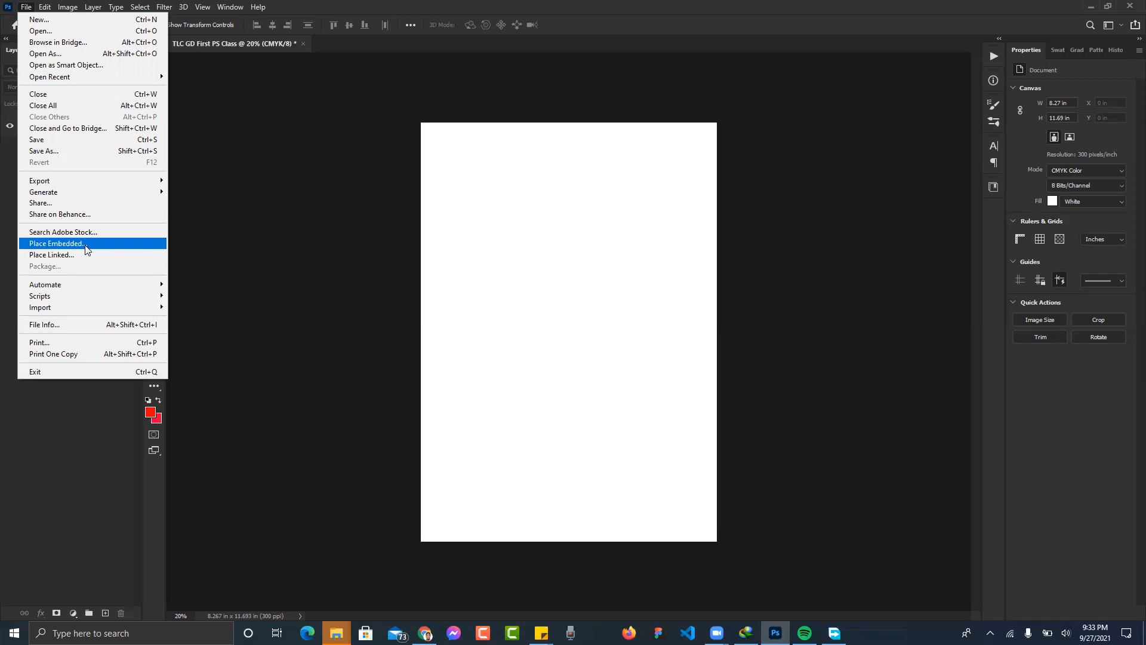
- Choose Place Embedded from the File menu
{"action": "left_click", "coordinate": [86, 245]}
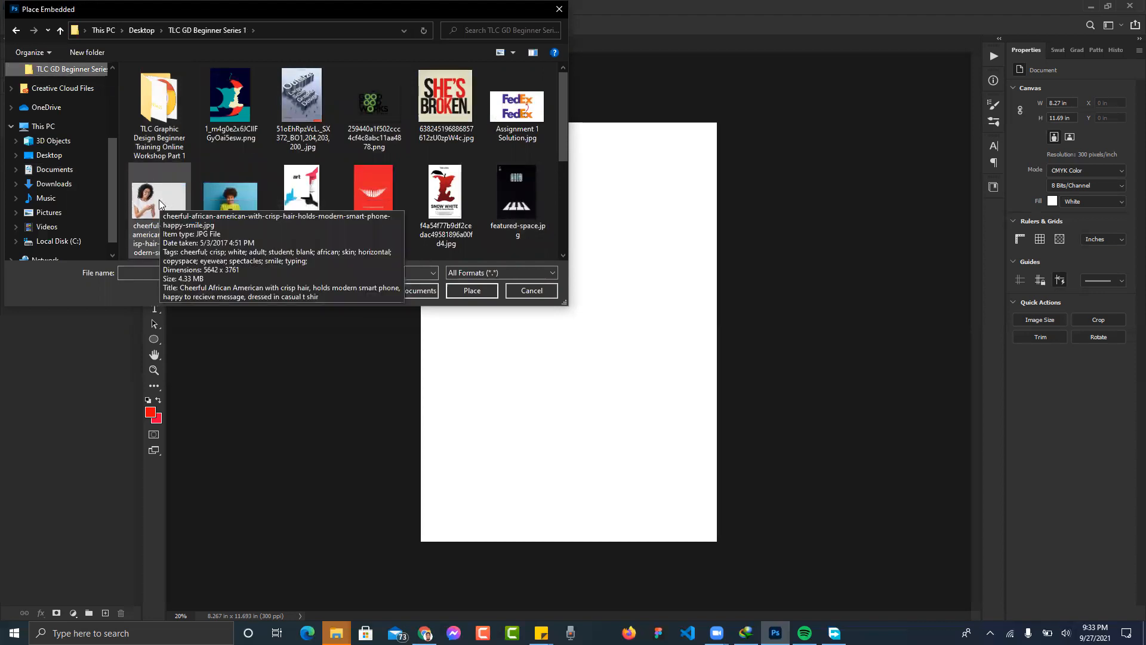
- Embed the woman-with-phone JPG from the TLC GD Beginner Series 1 folder
{"action": "double_click", "coordinate": [234, 203]}
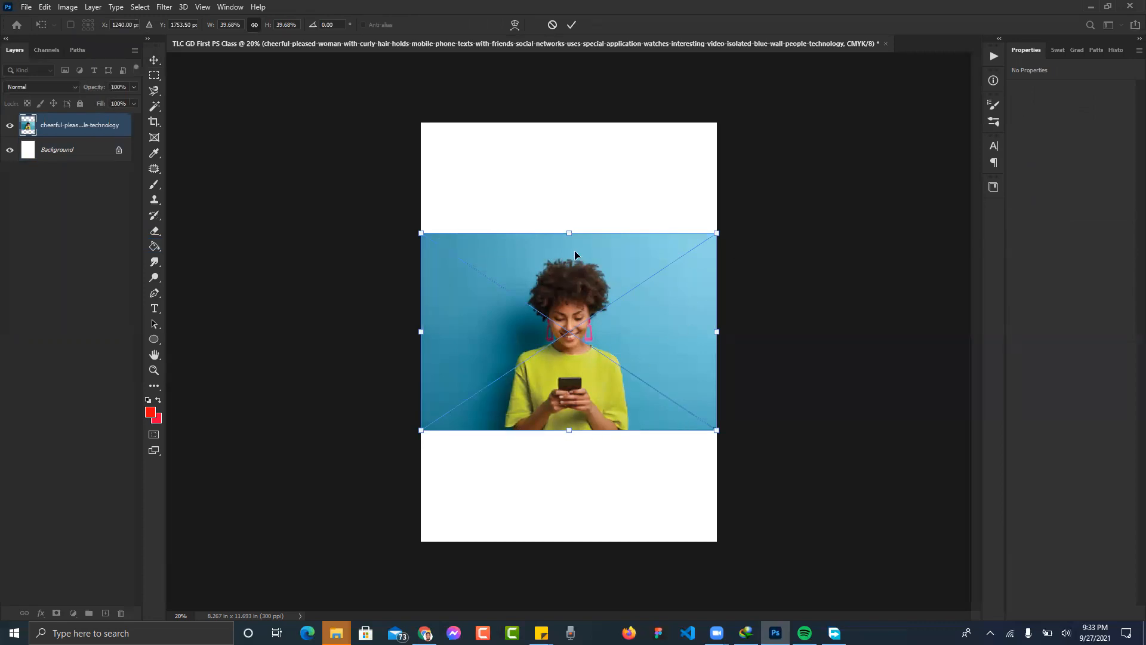
- Commit the photo's placement and confirm an unchanged free transform
{"action": "left_click", "coordinate": [571, 25]}
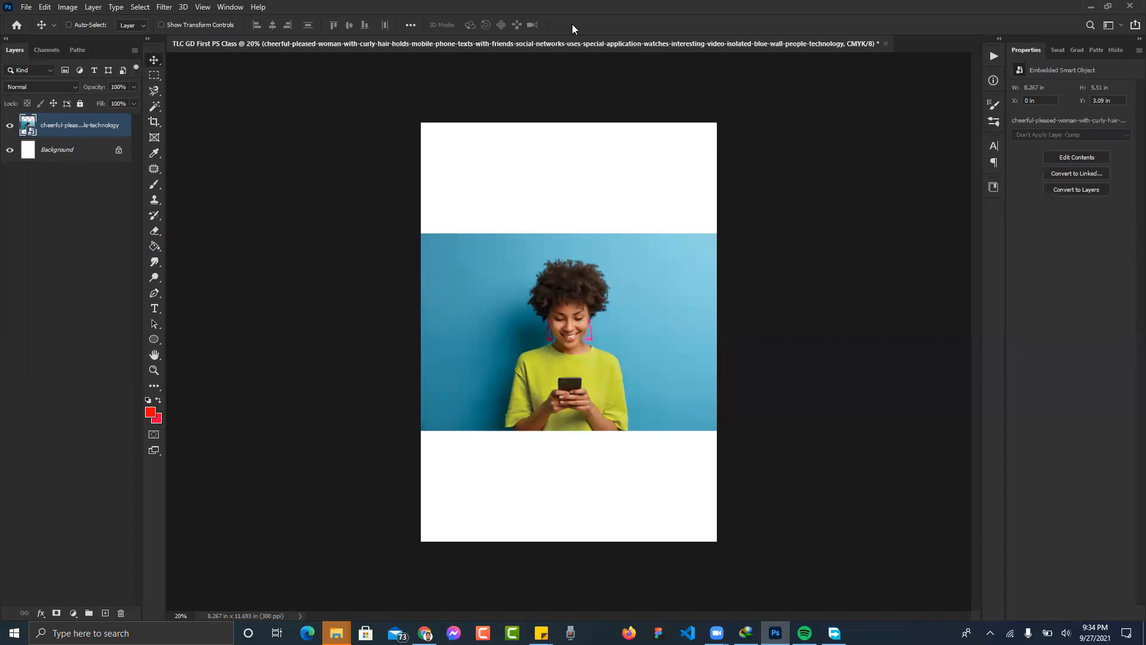
{"action": "key", "text": "ctrl+t"}
{"action": "left_click", "coordinate": [571, 25]}
- Delete the placed photo layer, undo once, and delete it again
{"action": "key", "text": "Delete"}
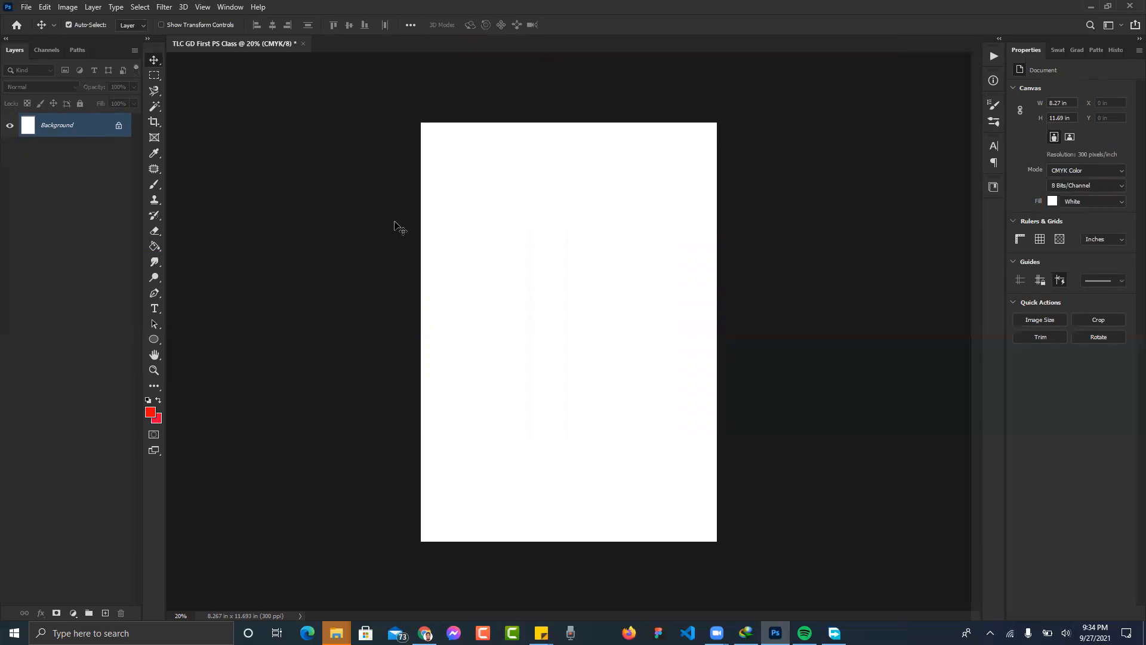
{"action": "key", "text": "ctrl+z"}
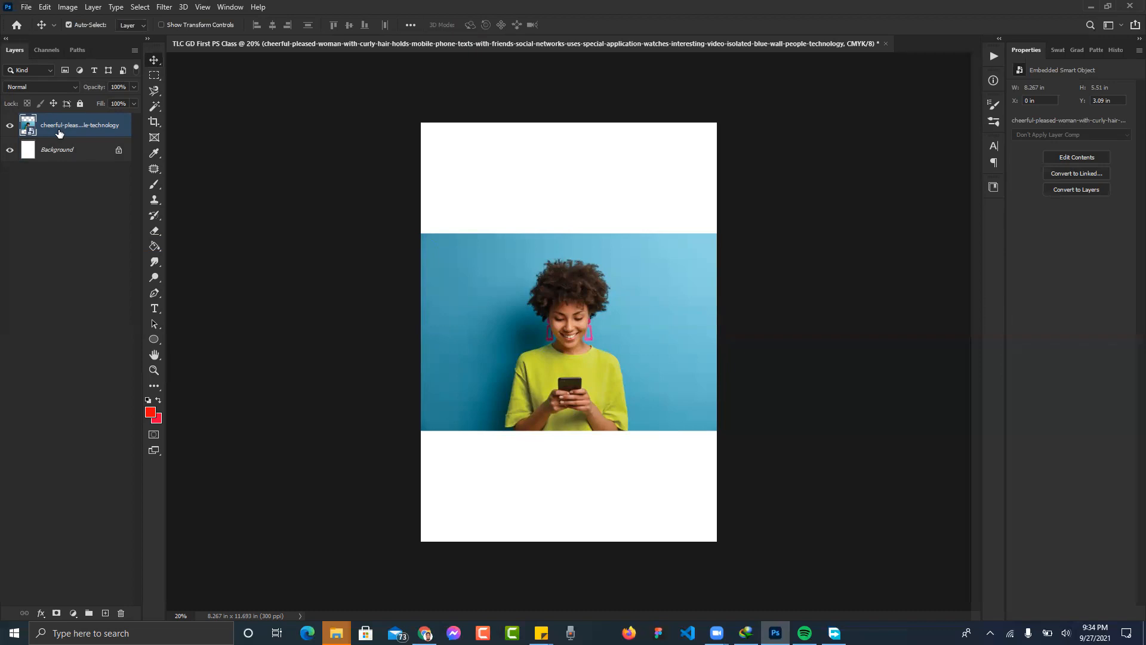
{"action": "key", "text": "Delete"}
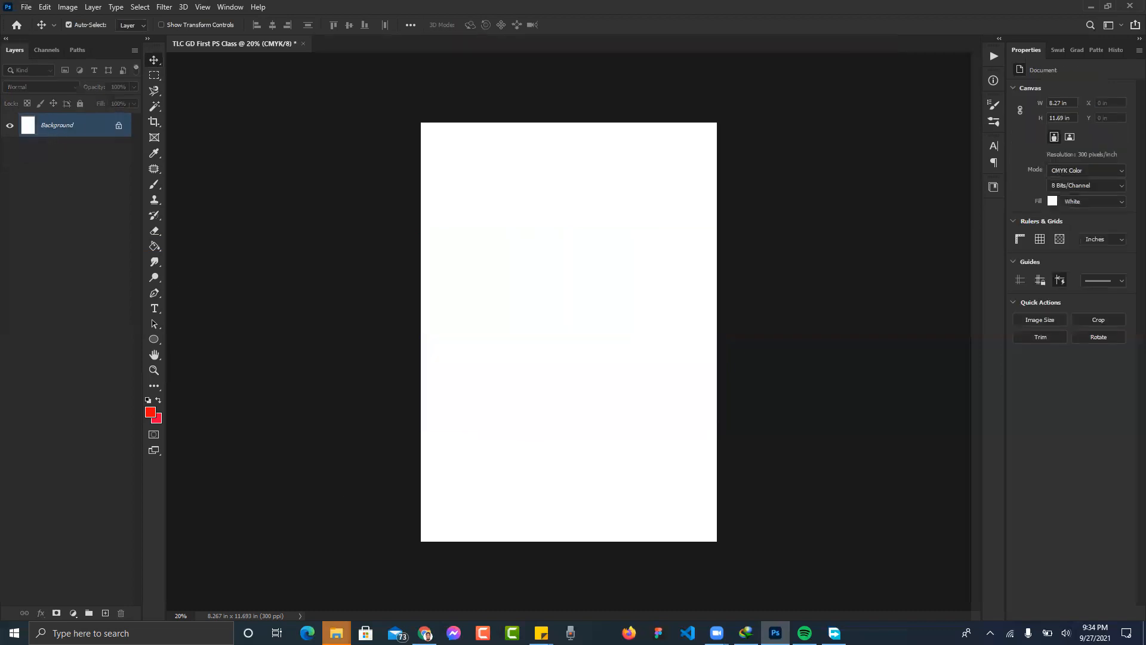
- Close the extra Documents window and drag the woman-with-phone photo from its folder onto the page
{"action": "mouse_move", "coordinate": [336, 632]}
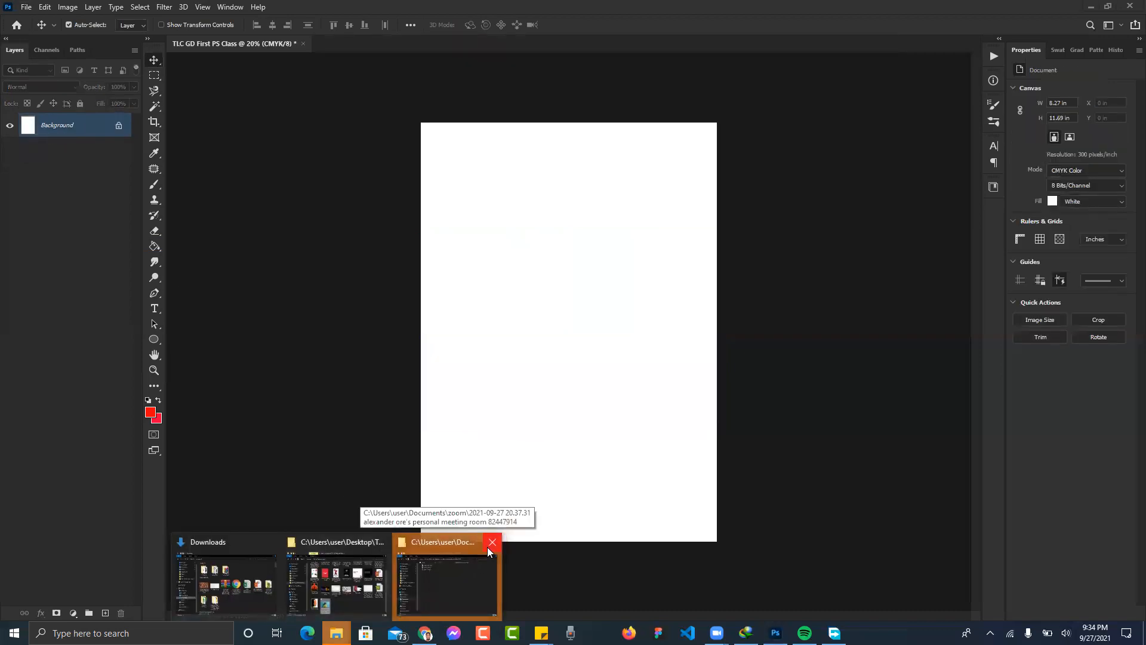
{"action": "left_click", "coordinate": [487, 546]}
{"action": "key", "text": "alt+Tab"}
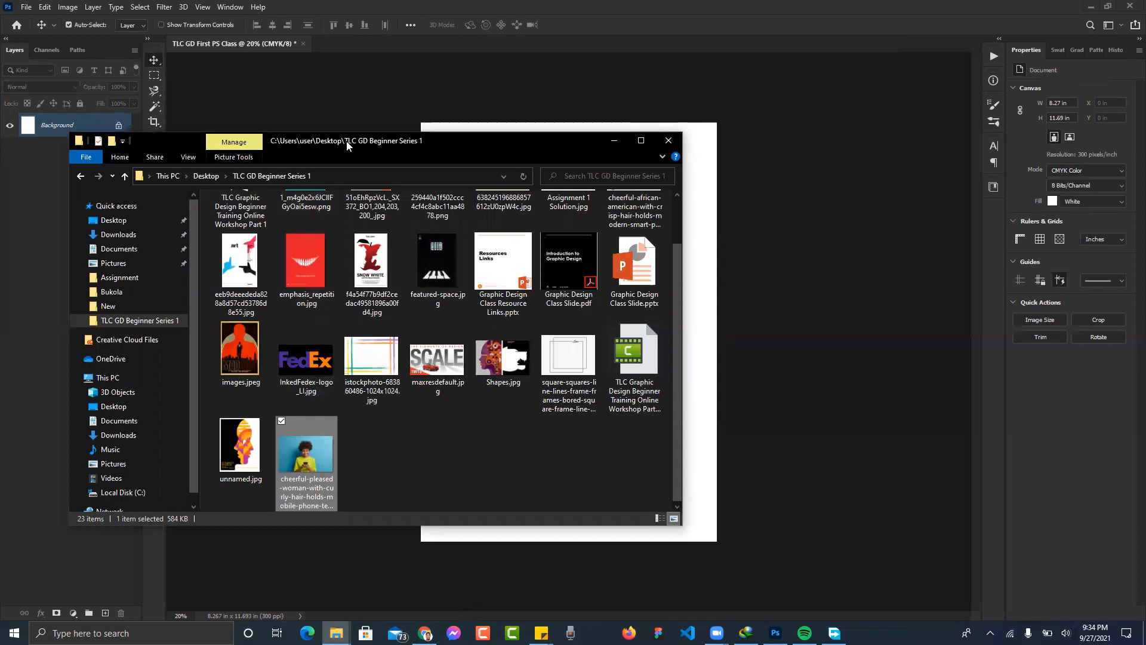
{"action": "left_click_drag", "start_coordinate": [347, 146], "coordinate": [972, 130]}
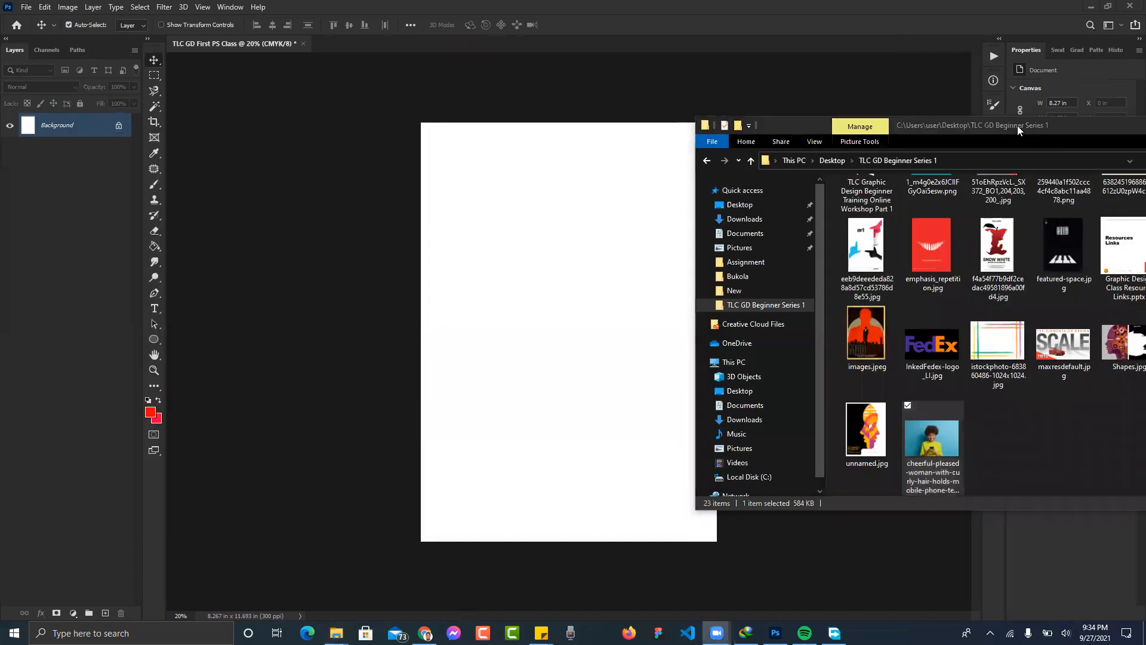
{"action": "left_click", "coordinate": [958, 441]}
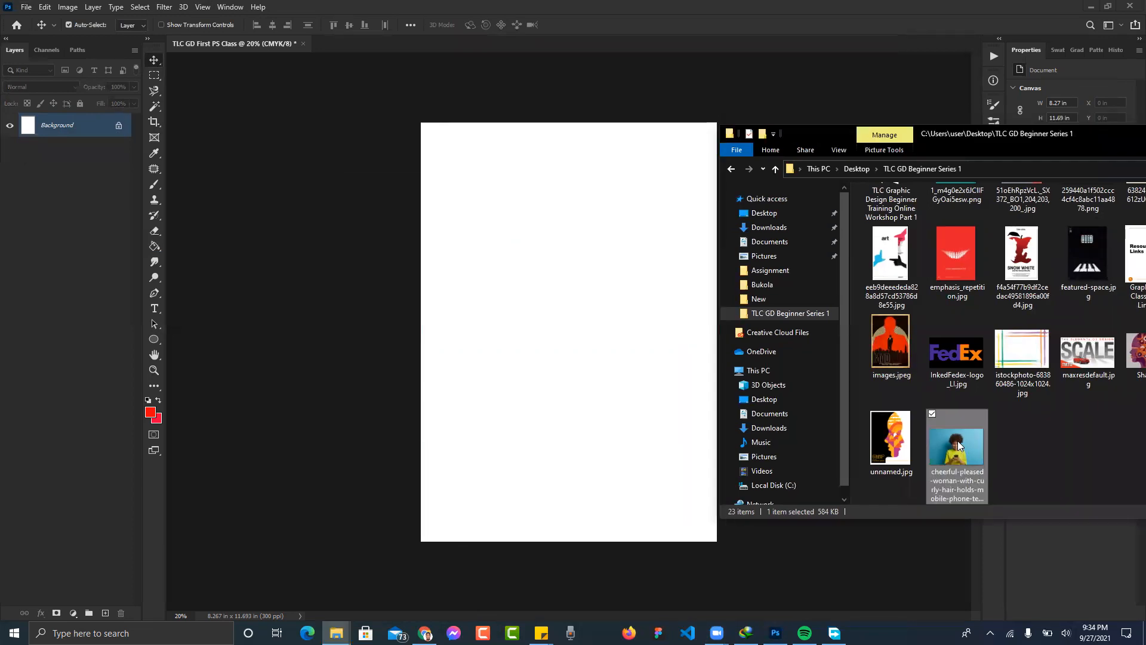
{"action": "left_click_drag", "start_coordinate": [958, 445], "coordinate": [549, 295]}
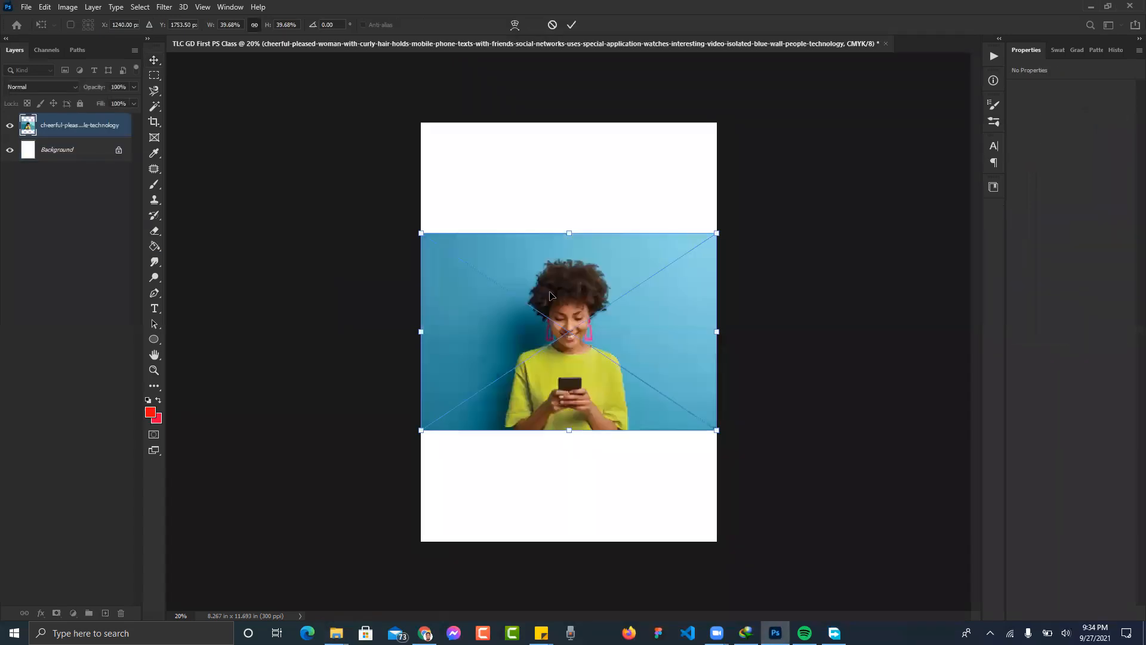
- Commit the dragged-in woman photo as its own layer, then deselect it
{"action": "key", "text": "Return"}
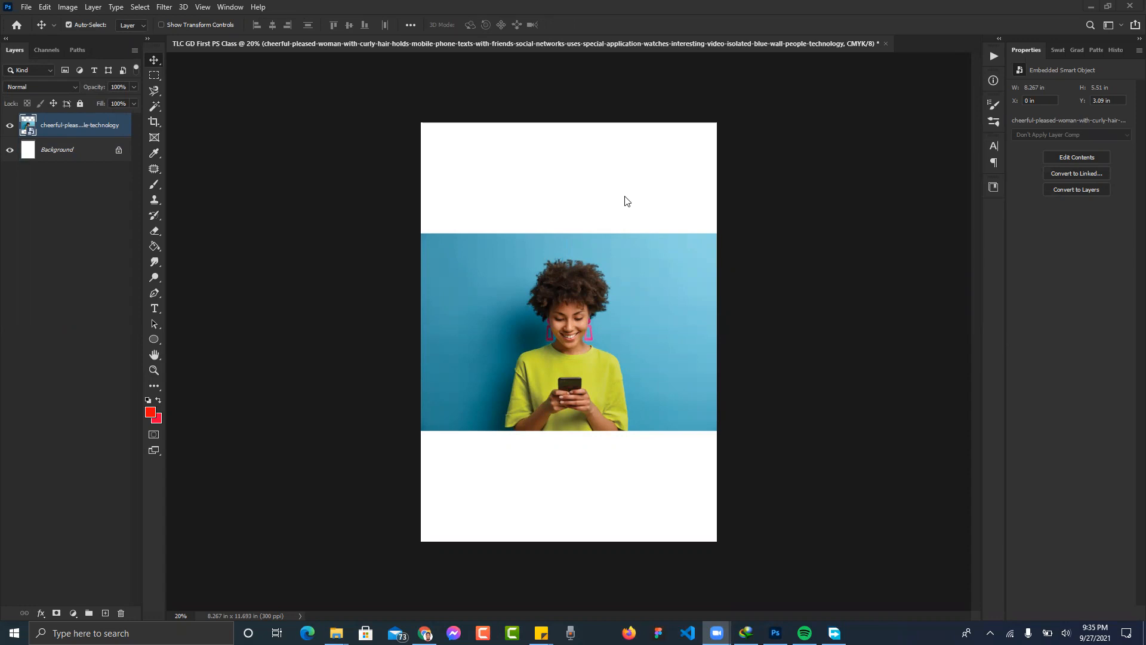
{"action": "left_click", "coordinate": [564, 279]}
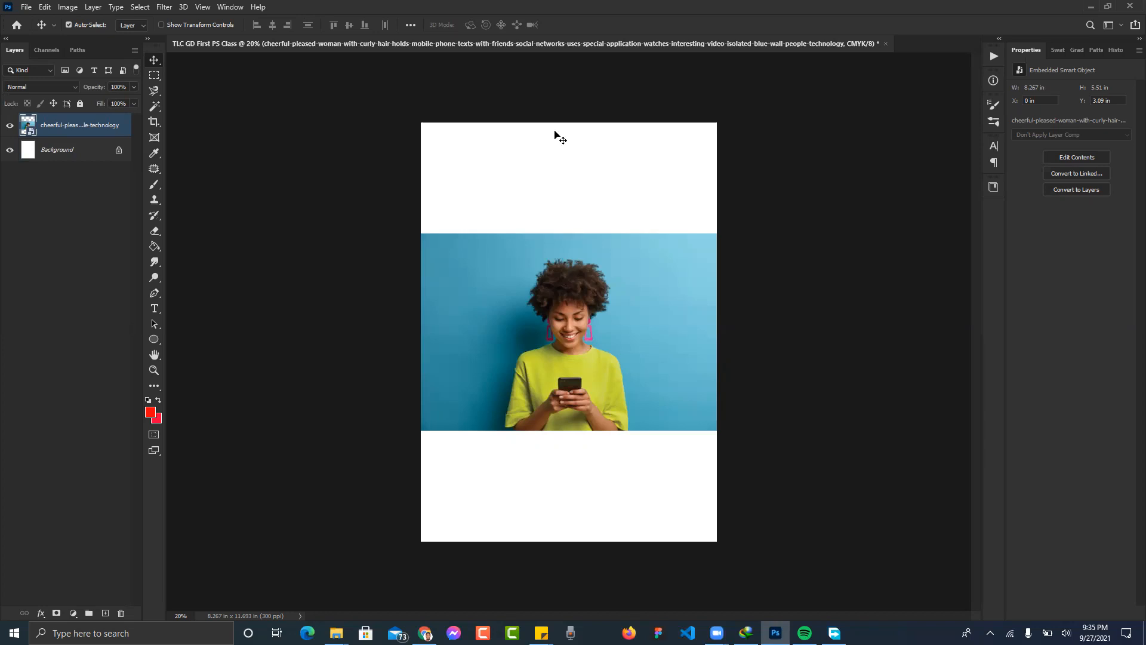
{"action": "left_click", "coordinate": [565, 203]}
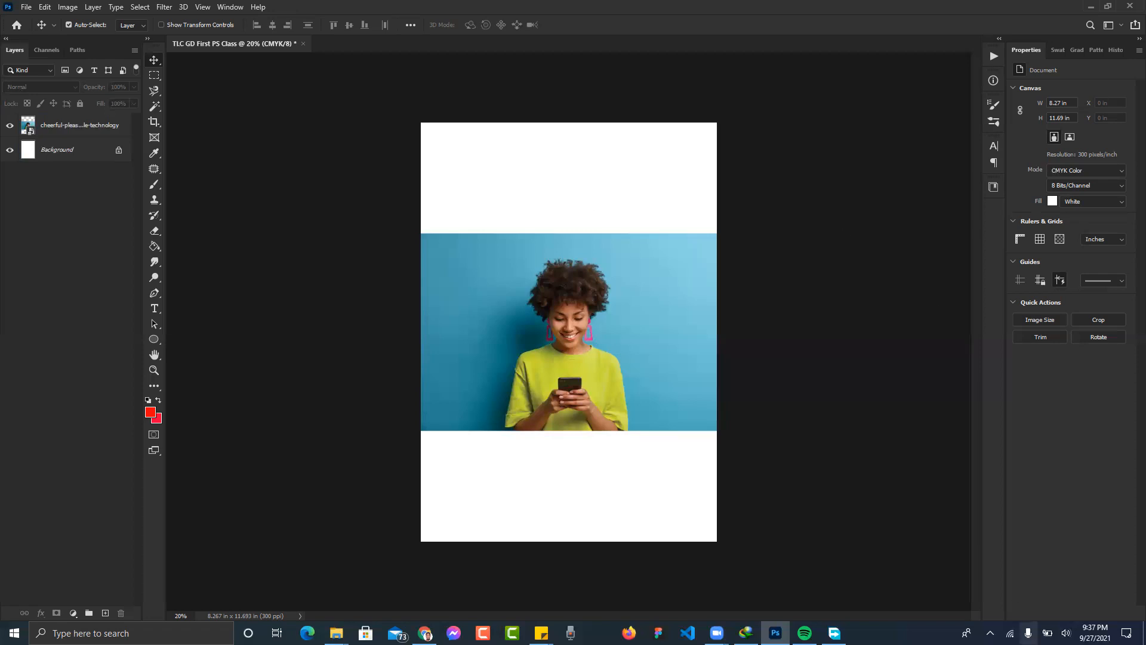
{"action": "left_click", "coordinate": [1027, 632]}
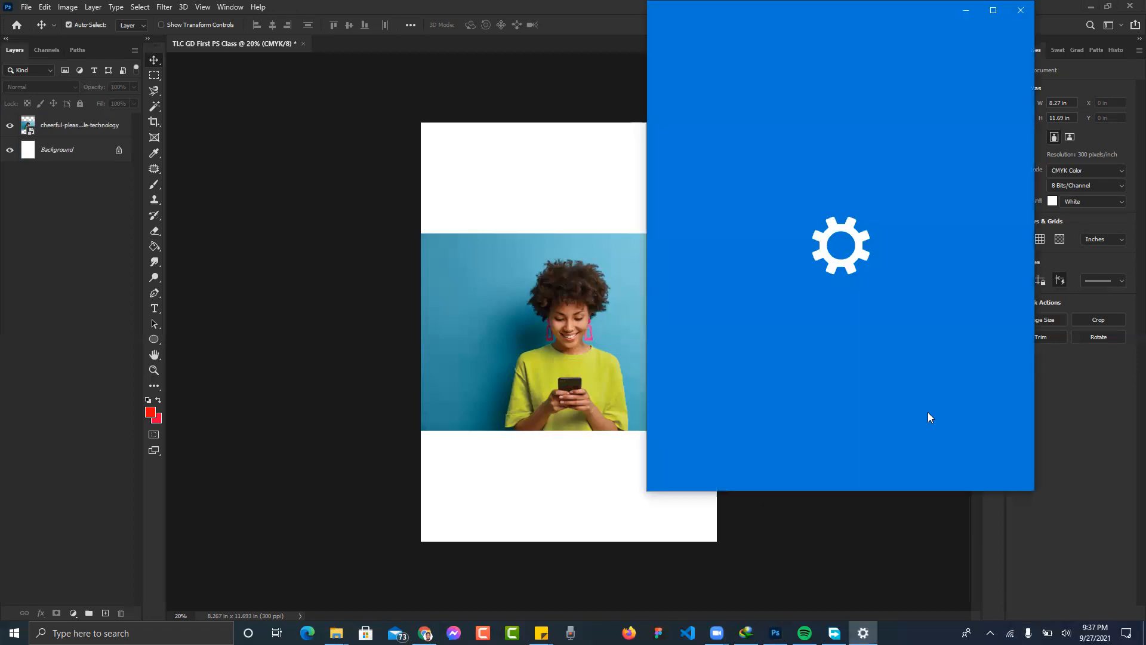
{"action": "scroll", "coordinate": [922, 245], "scroll_direction": "down", "scroll_amount": 8}
{"action": "scroll", "coordinate": [923, 240], "scroll_direction": "up", "scroll_amount": 10}
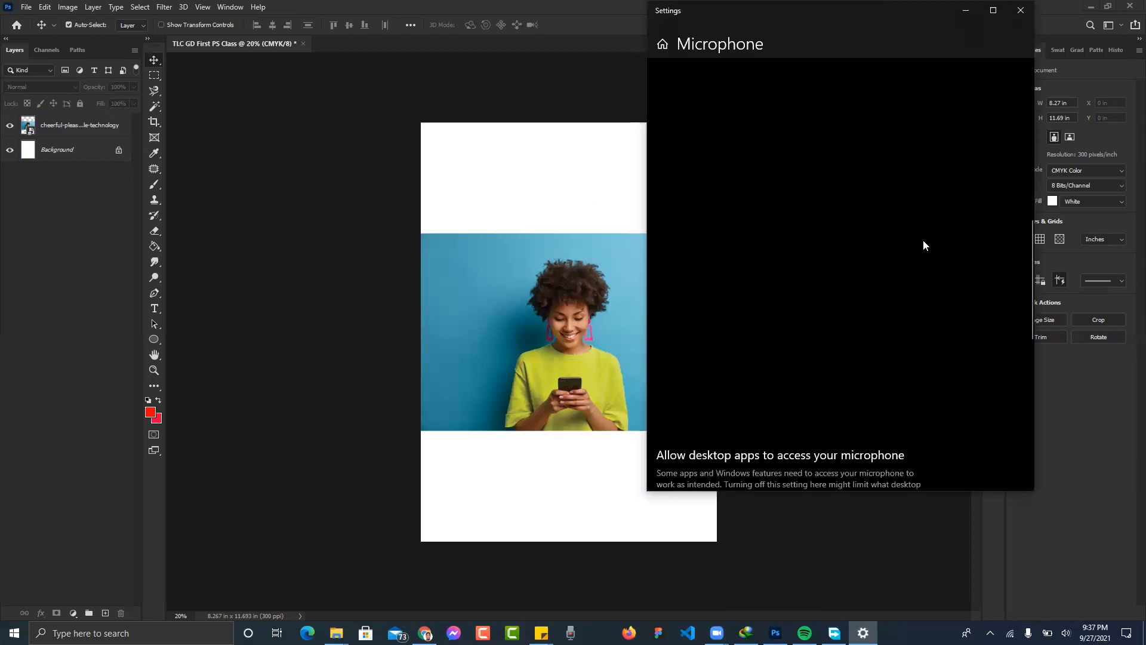
{"action": "left_click", "coordinate": [1019, 17]}
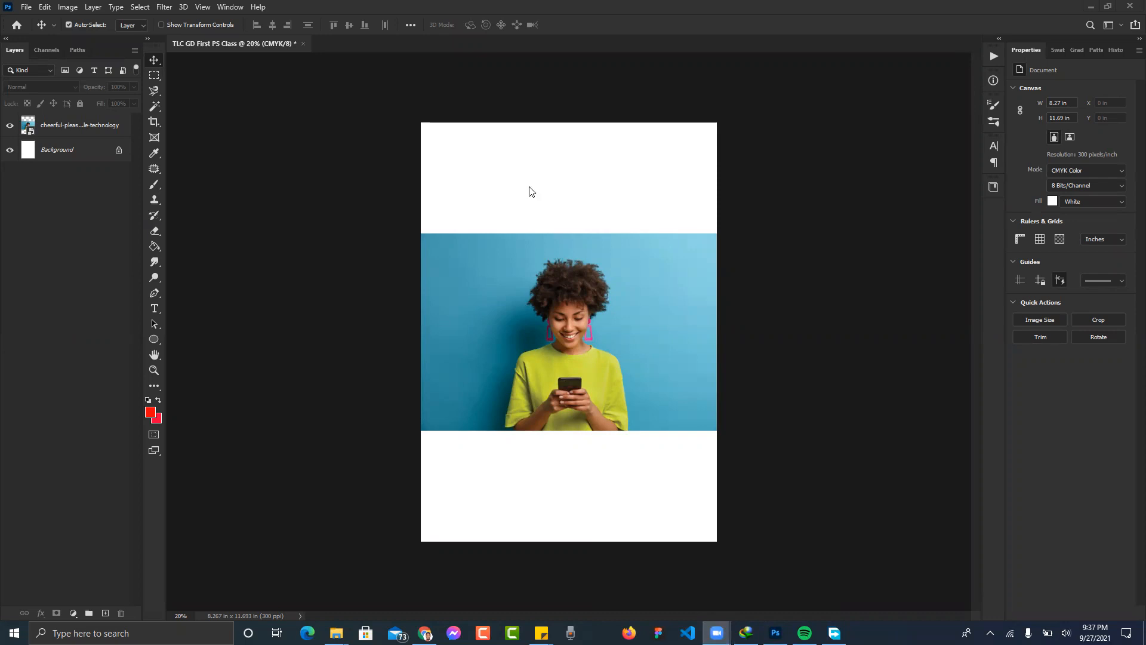
- Bring Photoshop back to the front and select the woman's photo layer in the Layers panel
{"action": "left_click", "coordinate": [310, 234]}
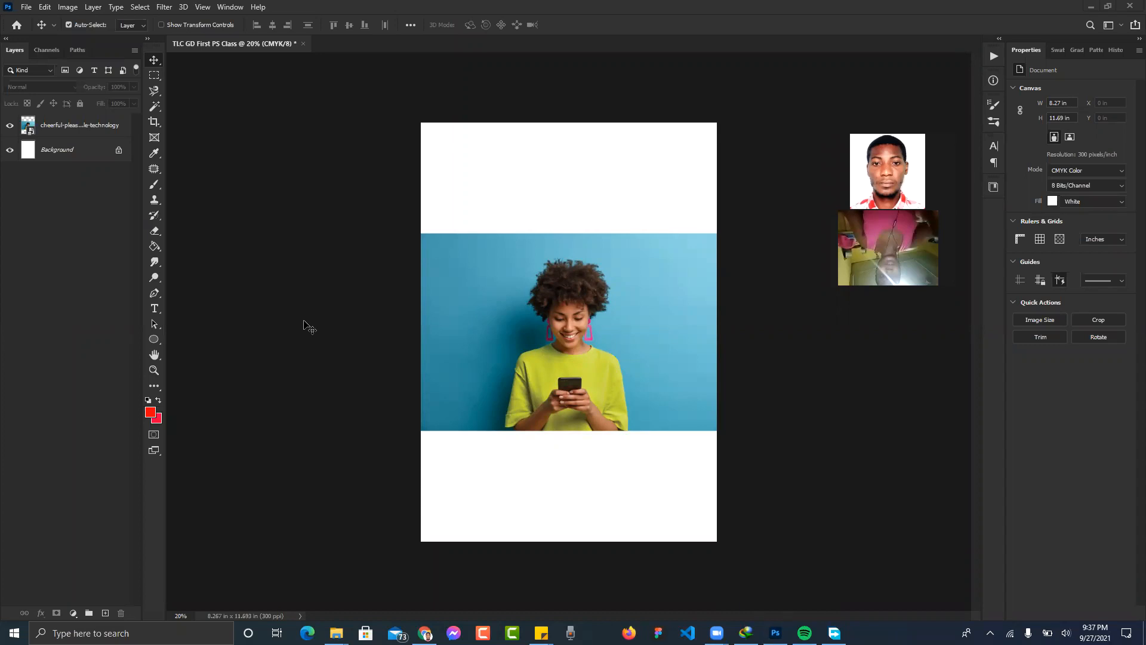
{"action": "left_click", "coordinate": [82, 126]}
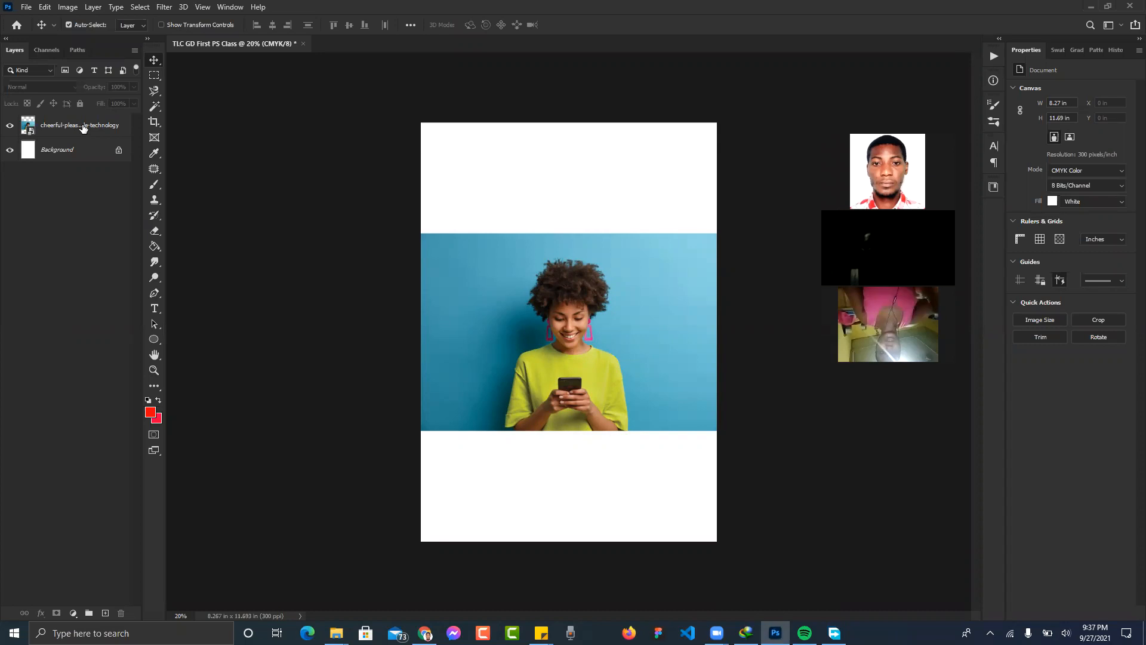
{"action": "left_click", "coordinate": [625, 343]}
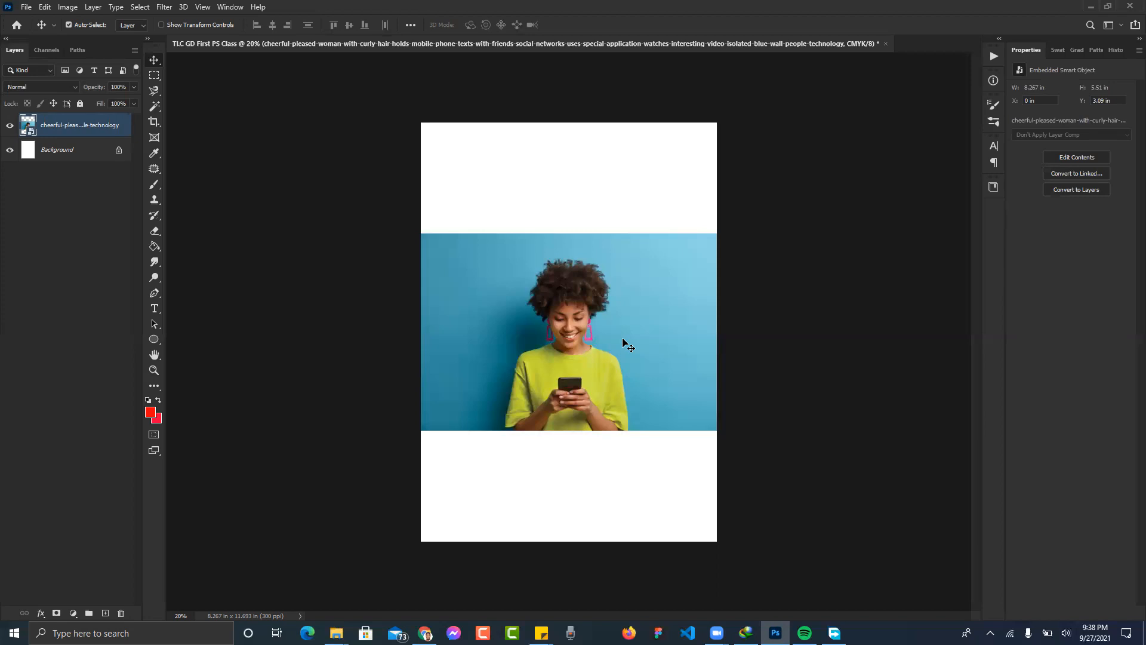
- Zoom the page to 33.3% and rasterize the woman's smart-object photo layer
{"action": "right_click", "coordinate": [56, 126]}
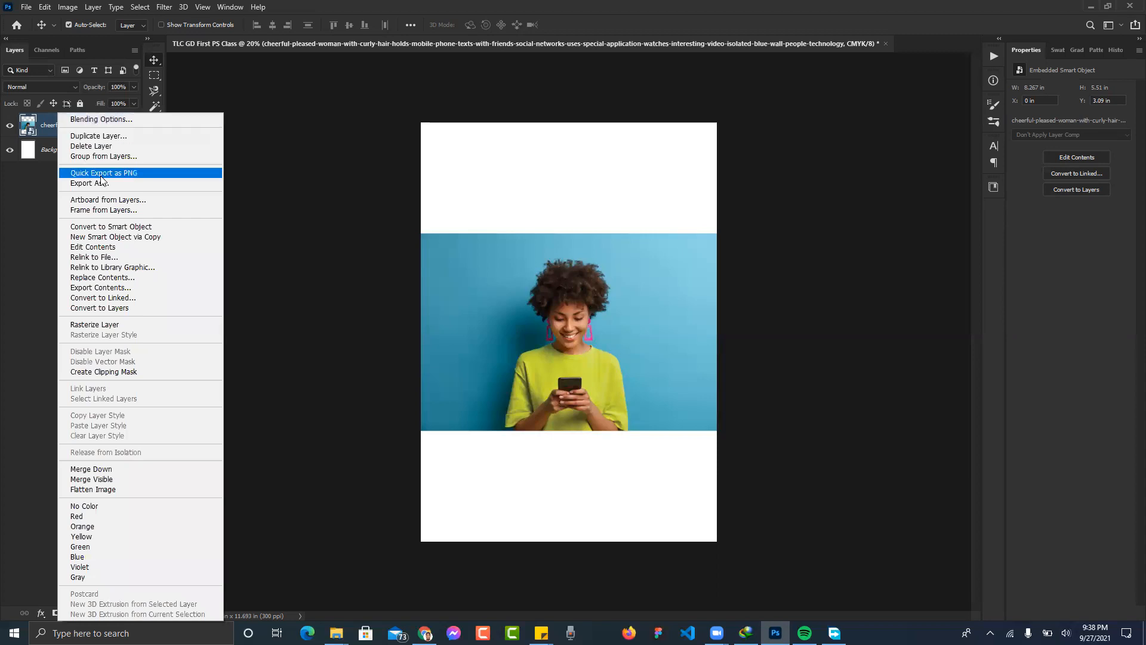
{"action": "left_click", "coordinate": [45, 211]}
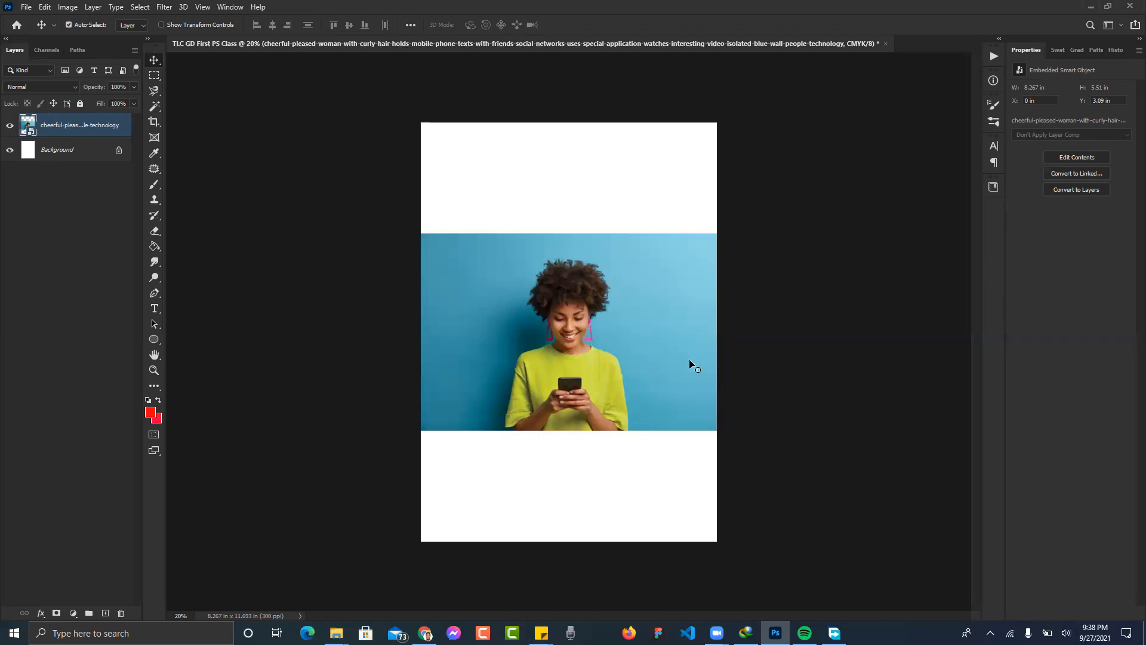
{"action": "key", "text": "ctrl+plus"}
{"action": "key", "text": "ctrl+plus"}
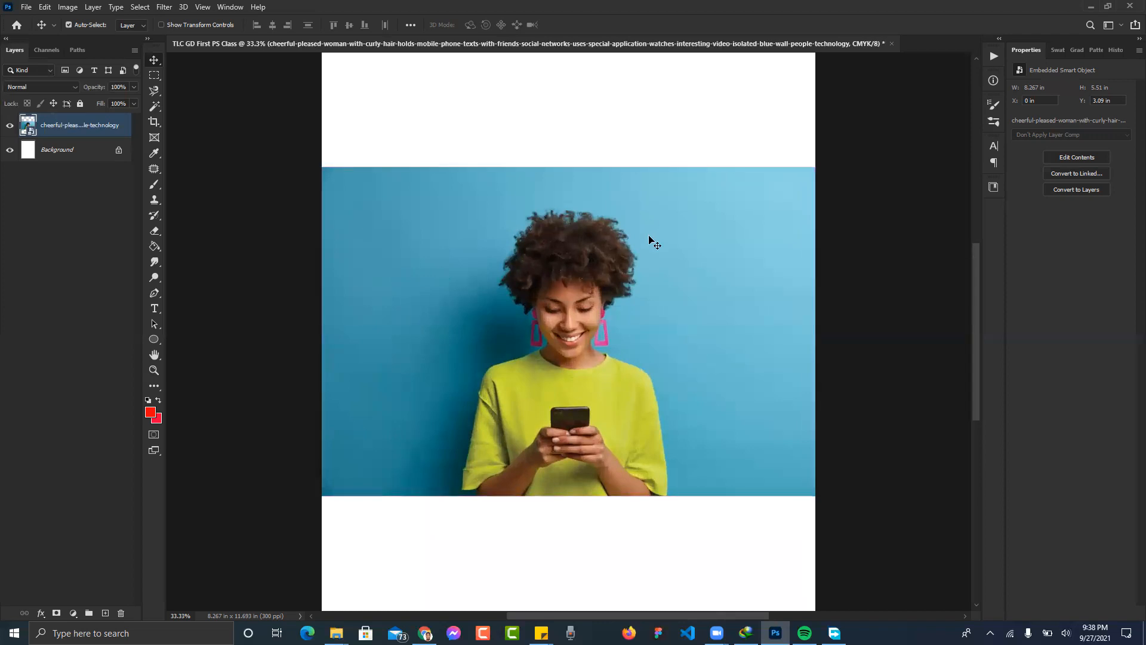
{"action": "right_click", "coordinate": [72, 128]}
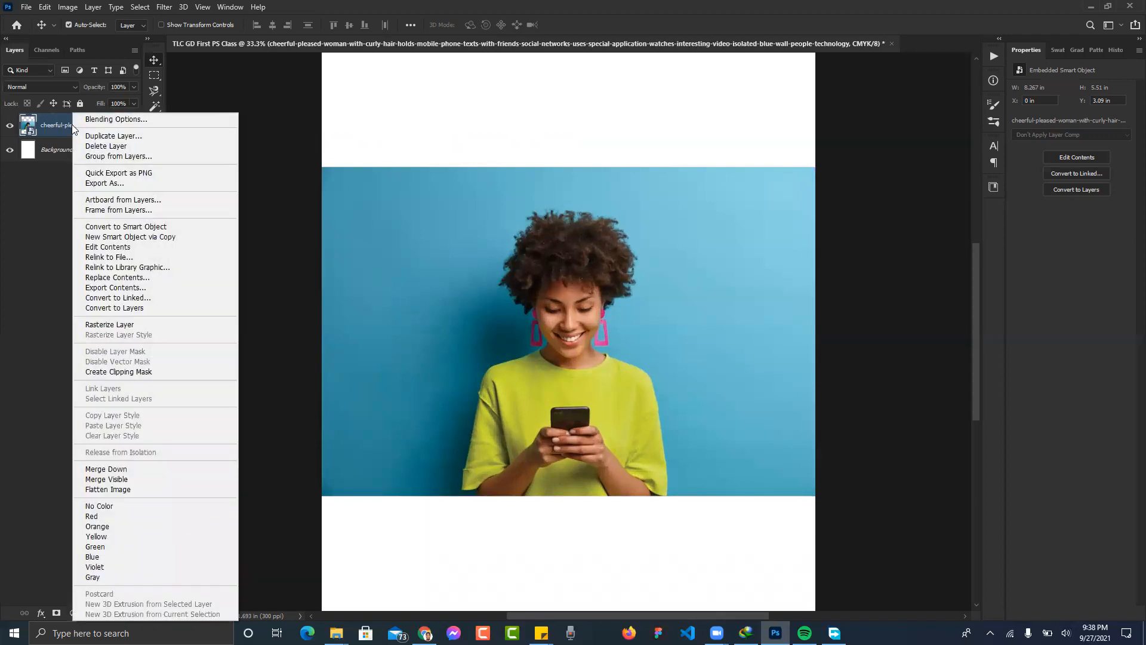
{"action": "left_click", "coordinate": [35, 197]}
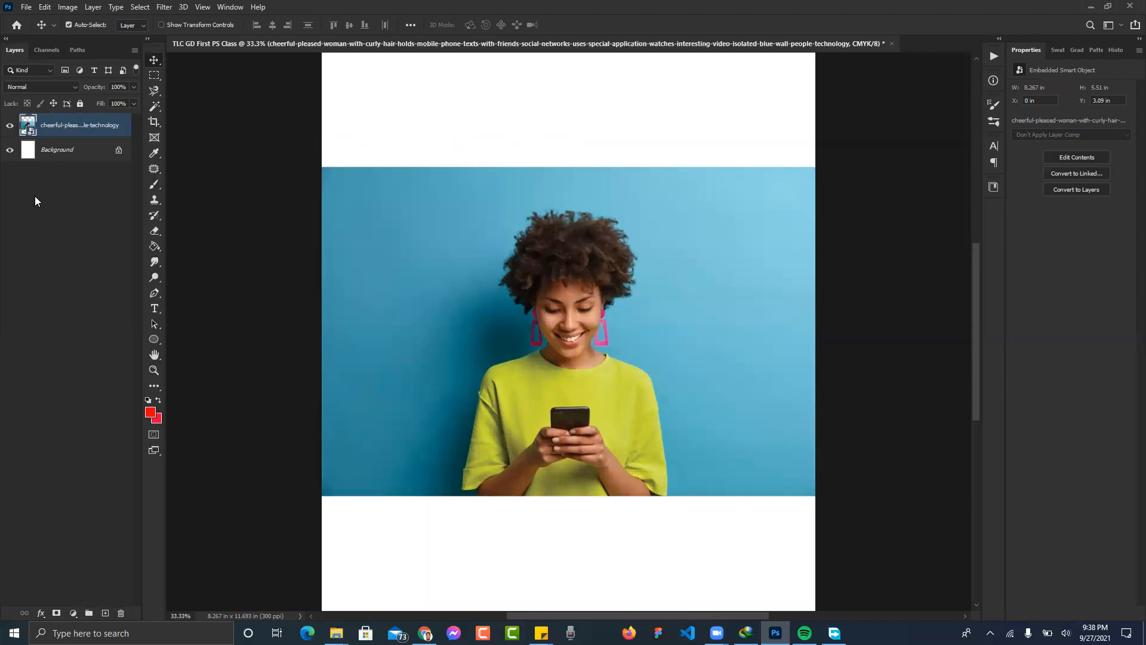
{"action": "right_click", "coordinate": [83, 125]}
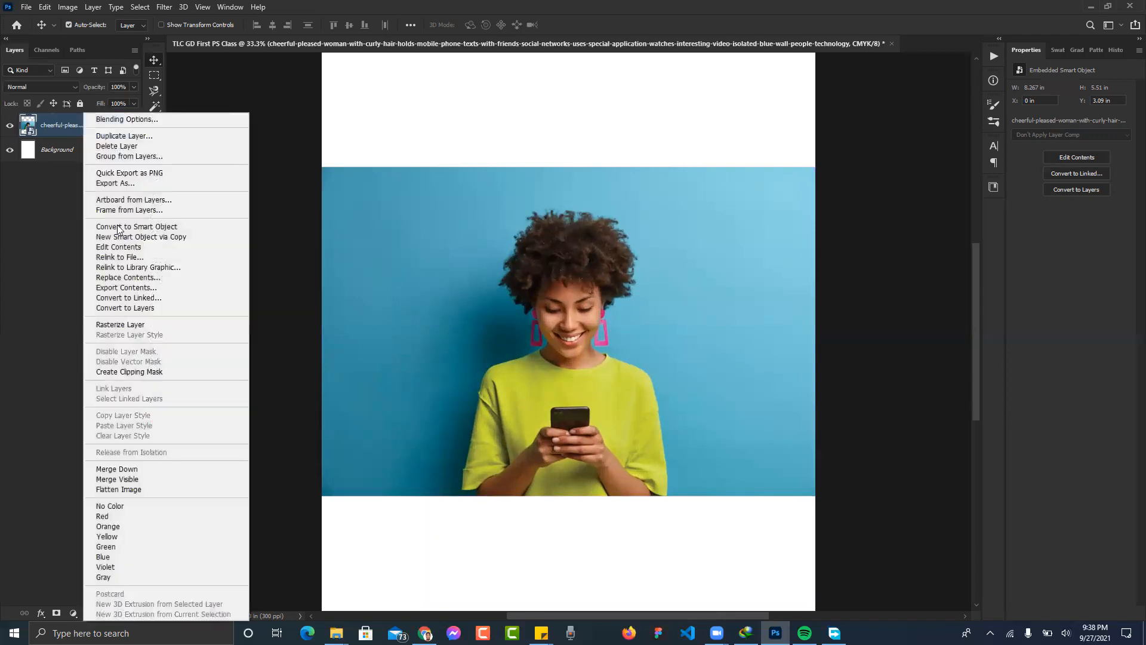
{"action": "left_click", "coordinate": [148, 327]}
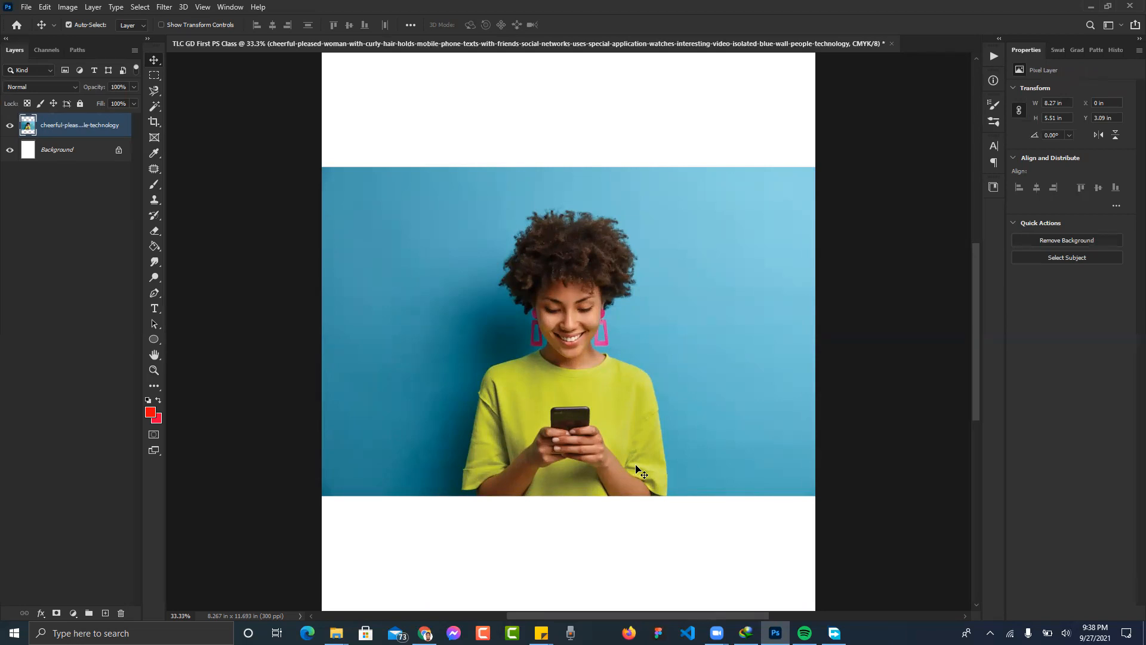
- Undo the rasterize to restore the smart object, then pick the Magic Wand tool
{"action": "key", "text": "ctrl+z"}
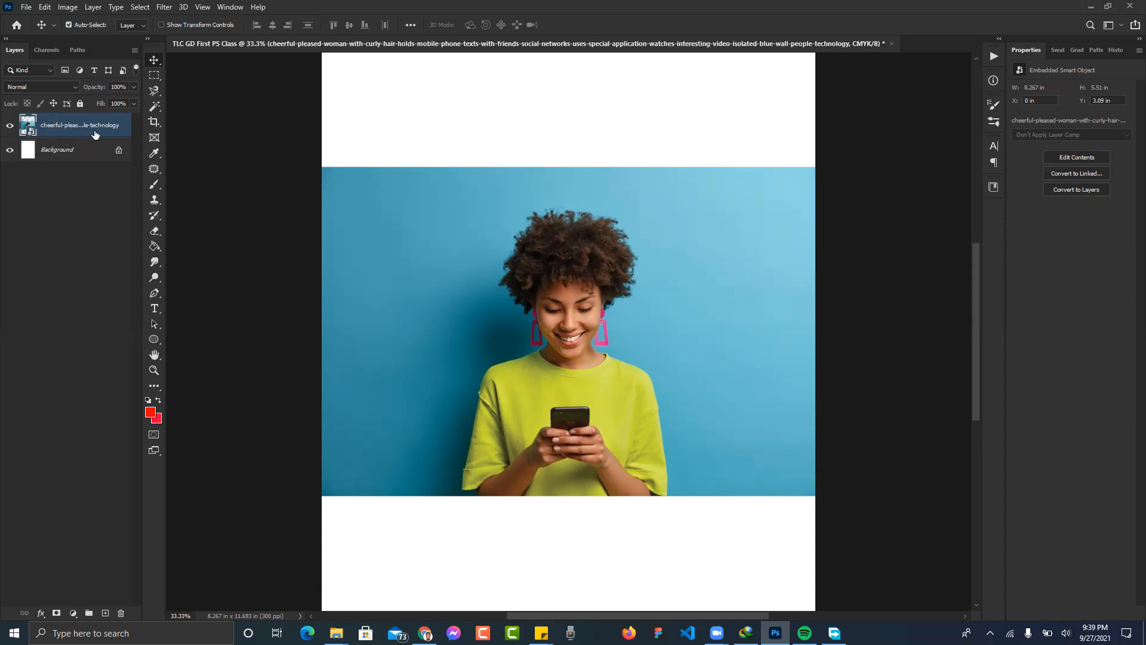
{"action": "right_click", "coordinate": [76, 134]}
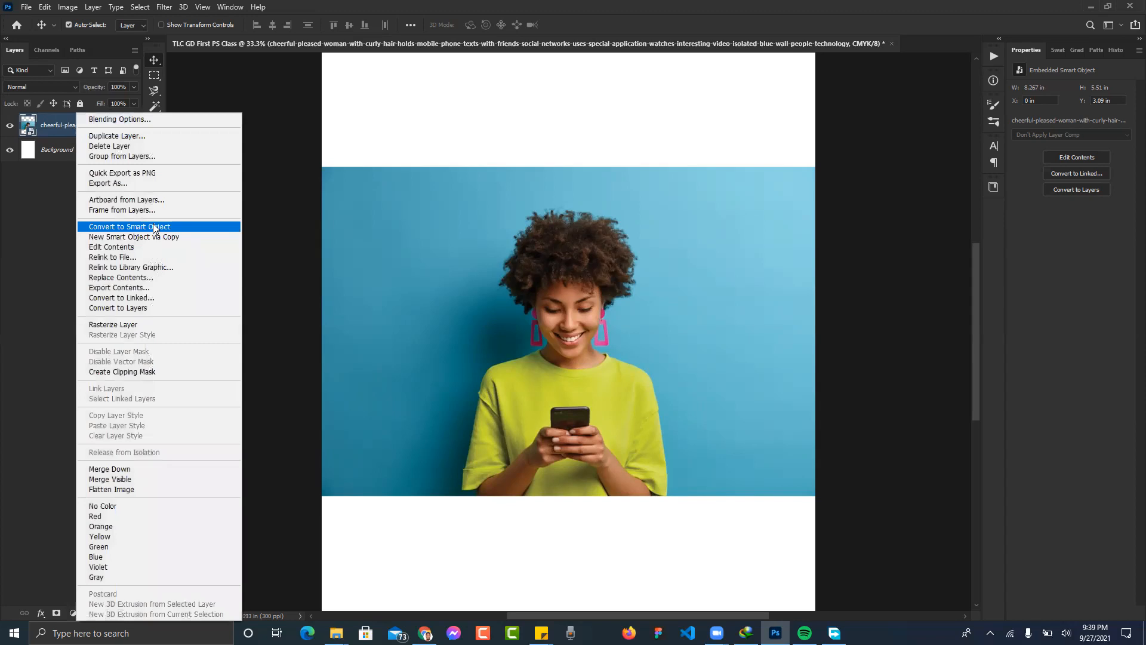
{"action": "left_click", "coordinate": [33, 232]}
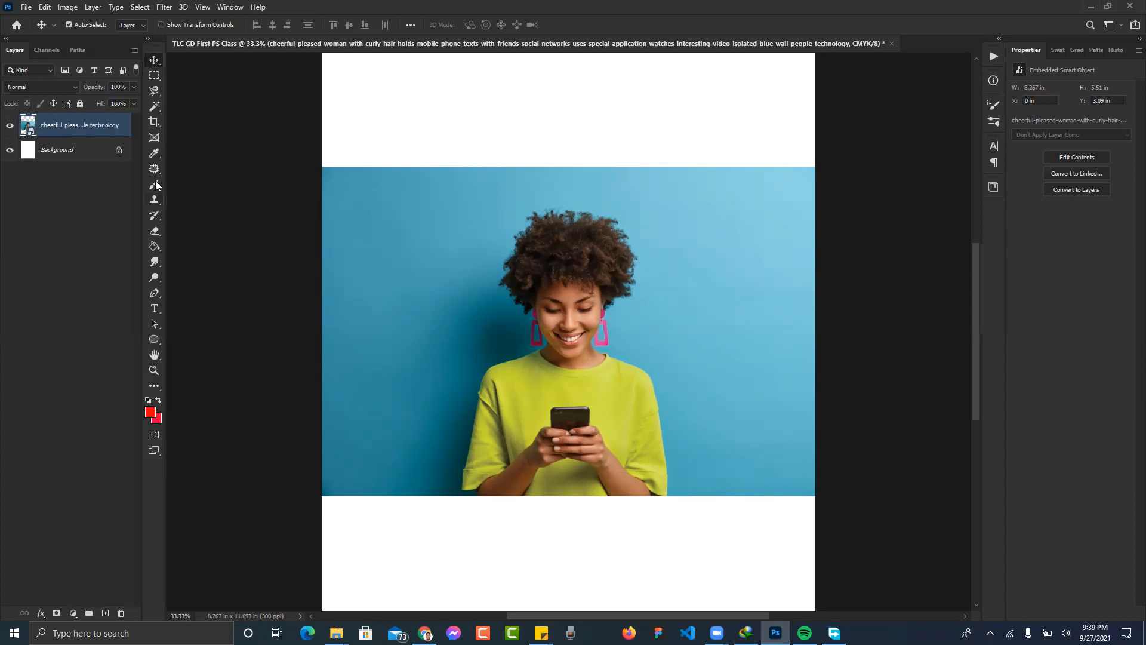
{"action": "left_click", "coordinate": [155, 106]}
{"action": "left_click", "coordinate": [412, 225]}
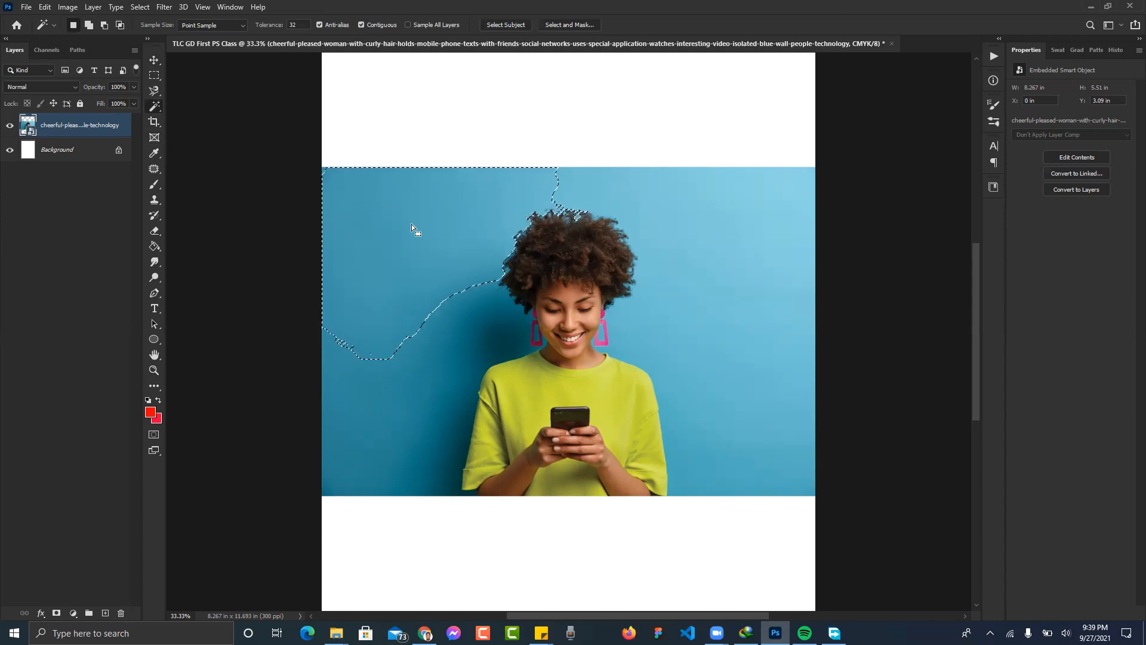
{"action": "key", "text": "Delete"}
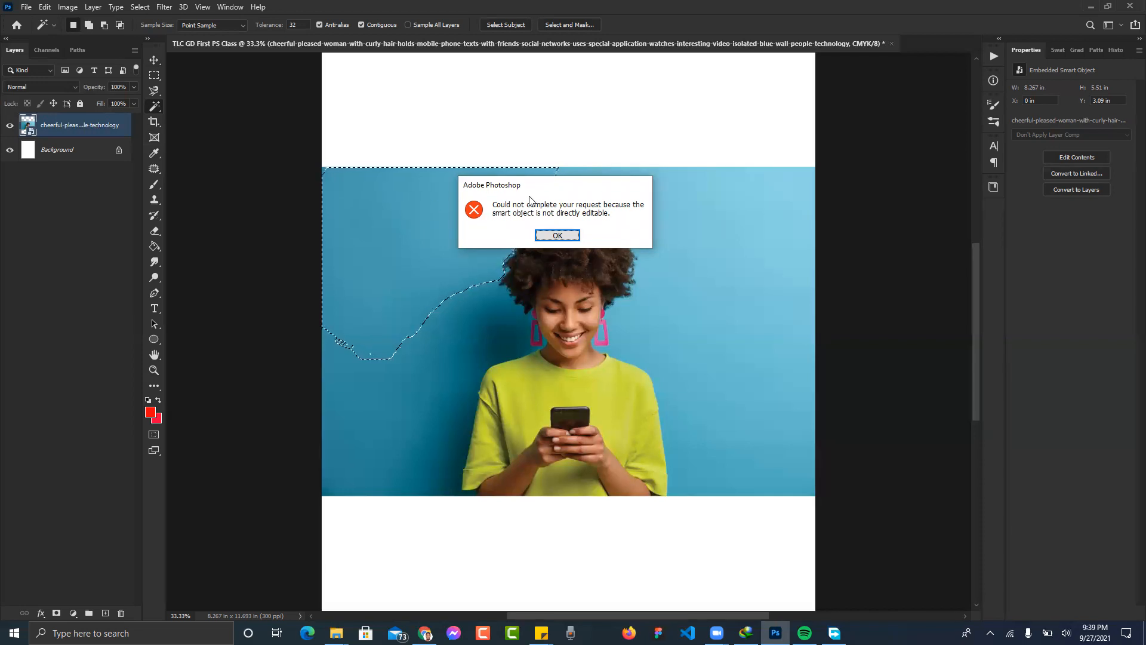
{"action": "left_click", "coordinate": [551, 235]}
{"action": "key", "text": "ctrl+d"}
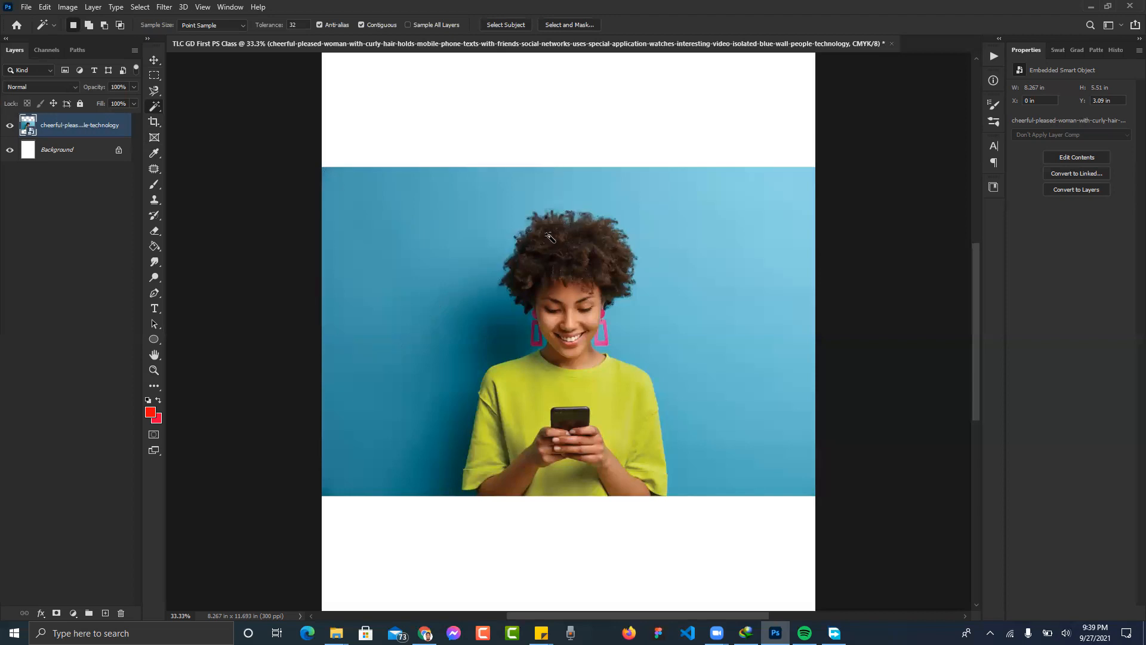
- Rasterize the woman's photo layer into editable pixels from its layer menu
{"action": "right_click", "coordinate": [65, 131]}
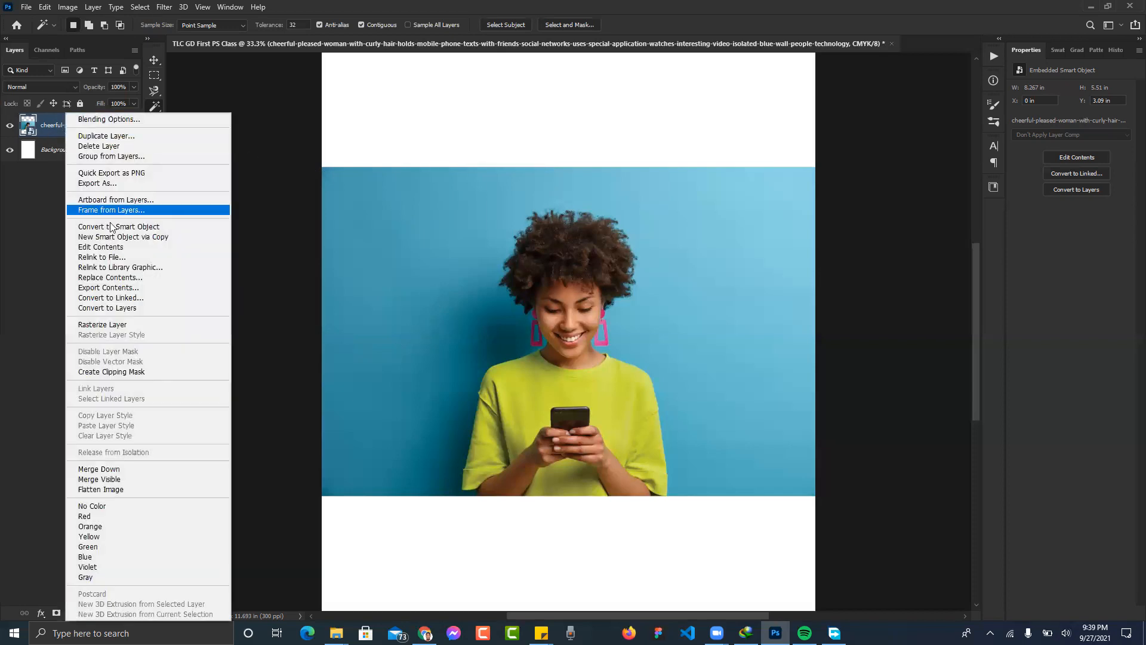
{"action": "left_click", "coordinate": [124, 325]}
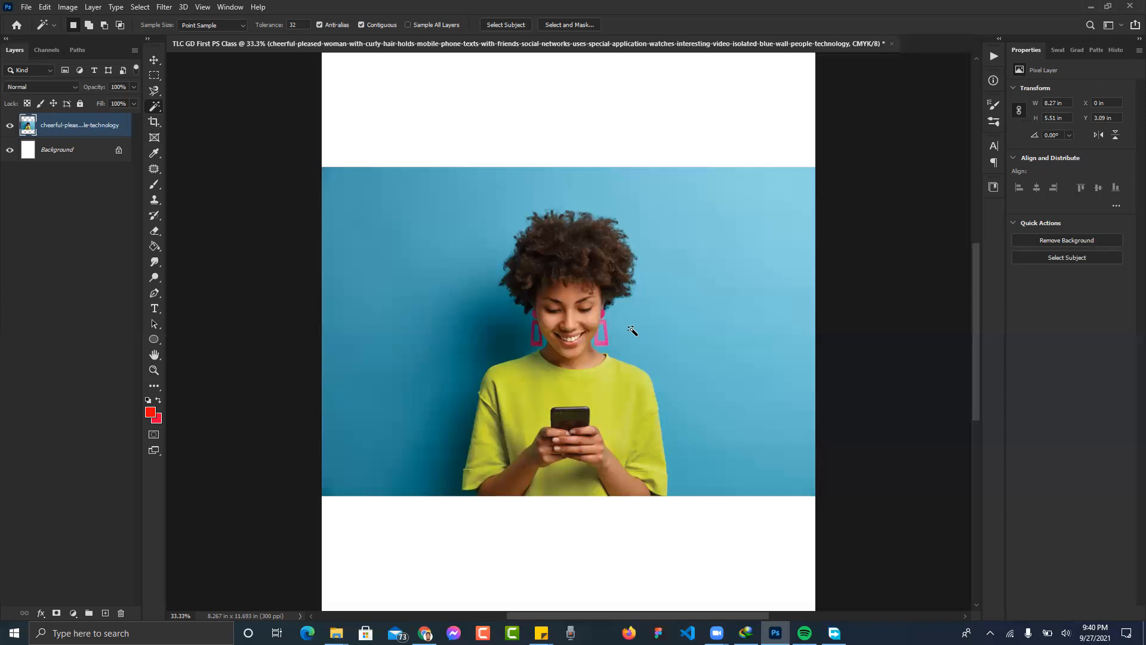
- Switch to the Quick Selection tool and resize its brush to about 300
{"action": "right_click", "coordinate": [158, 112]}
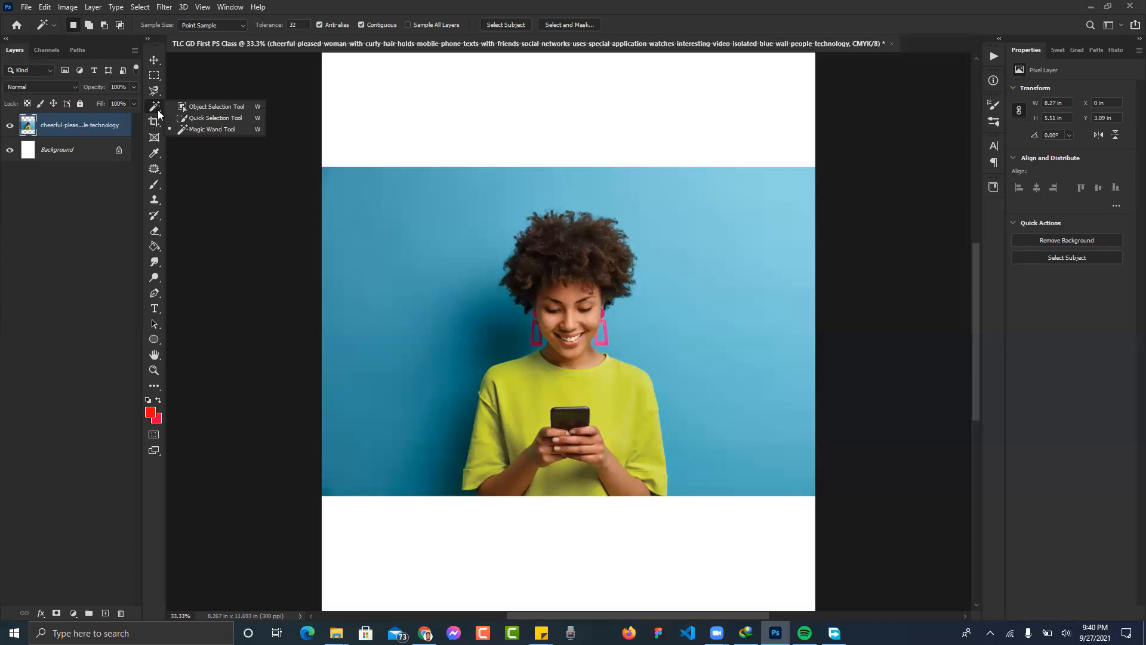
{"action": "left_click", "coordinate": [227, 119]}
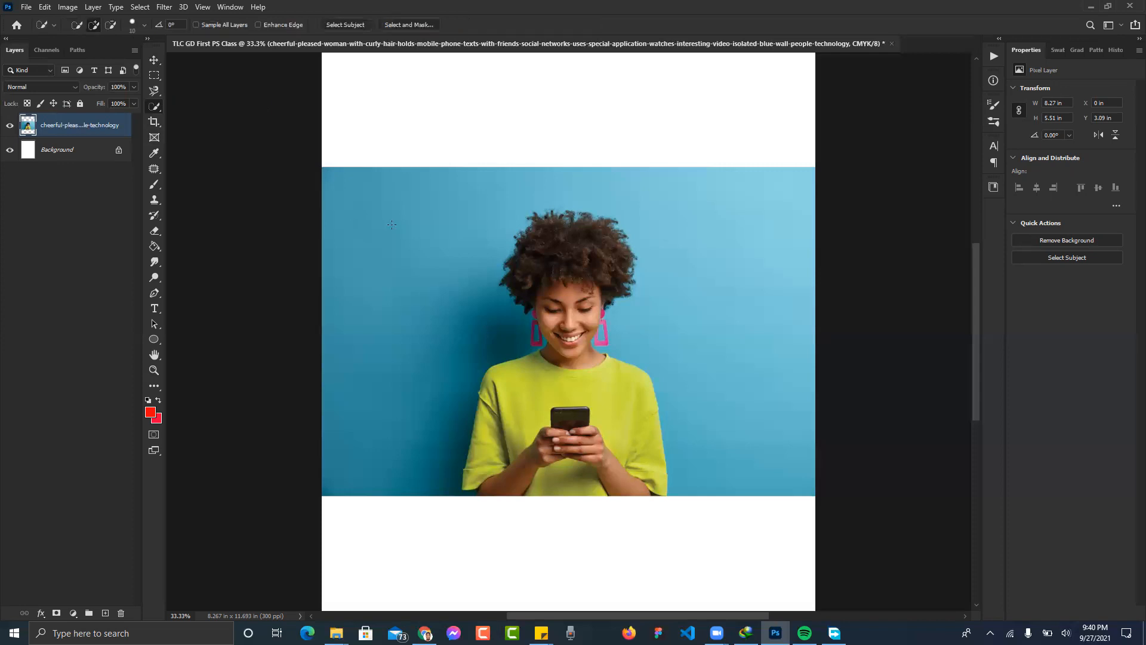
{"action": "key", "text": "bracketright"}
{"action": "key", "text": "bracketright"}
{"action": "key", "text": "bracketright"}
{"action": "key", "text": "bracketright"}
{"action": "key", "text": "bracketright"}
{"action": "key", "text": "bracketright"}
{"action": "key", "text": "bracketright"}
{"action": "key", "text": "bracketright"}
{"action": "key", "text": "bracketleft"}
{"action": "key", "text": "bracketleft"}
{"action": "key", "text": "bracketleft"}
{"action": "key", "text": "bracketleft"}
{"action": "key", "text": "bracketleft"}
{"action": "key", "text": "bracketleft"}
{"action": "key", "text": "bracketright"}
{"action": "key", "text": "bracketright"}
{"action": "key", "text": "bracketright"}
{"action": "key", "text": "bracketright"}
{"action": "key", "text": "bracketright"}
{"action": "key", "text": "bracketright"}
{"action": "key", "text": "bracketright"}
{"action": "key", "text": "bracketright"}
{"action": "key", "text": "bracketright"}
{"action": "key", "text": "bracketright"}
{"action": "key", "text": "bracketright"}
{"action": "key", "text": "bracketright"}
{"action": "key", "text": "bracketright"}
{"action": "key", "text": "bracketright"}
{"action": "key", "text": "bracketright"}
{"action": "key", "text": "bracketright"}
{"action": "key", "text": "bracketright"}
{"action": "key", "text": "bracketright"}
{"action": "key", "text": "bracketleft"}
{"action": "key", "text": "bracketleft"}
{"action": "key", "text": "bracketleft"}
{"action": "key", "text": "bracketleft"}
{"action": "key", "text": "bracketright"}
{"action": "key", "text": "bracketright"}
{"action": "key", "text": "bracketright"}
- Select the blue backdrop on both sides of the woman, then open the Zoom meeting's volume controls
{"action": "mouse_move", "coordinate": [402, 236]}
{"action": "left_mouse_down"}
{"action": "mouse_move", "coordinate": [397, 227]}
{"action": "mouse_move", "coordinate": [390, 254]}
{"action": "mouse_move", "coordinate": [369, 235]}
{"action": "mouse_move", "coordinate": [374, 263]}
{"action": "mouse_move", "coordinate": [466, 203]}
{"action": "left_mouse_up"}
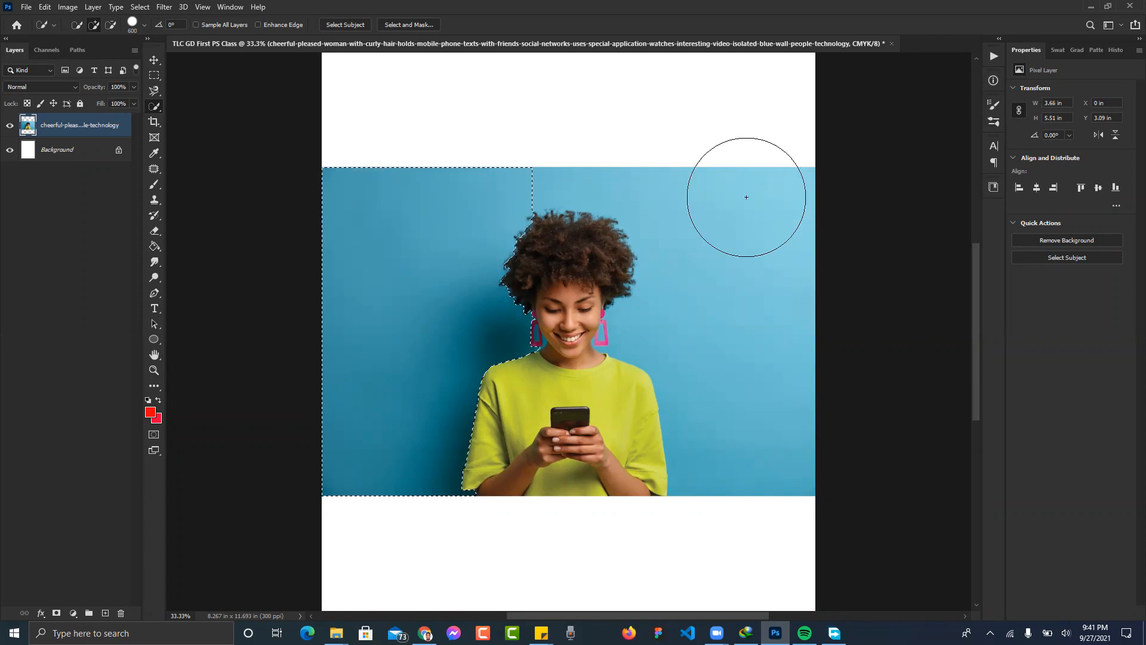
{"action": "left_click", "coordinate": [755, 253]}
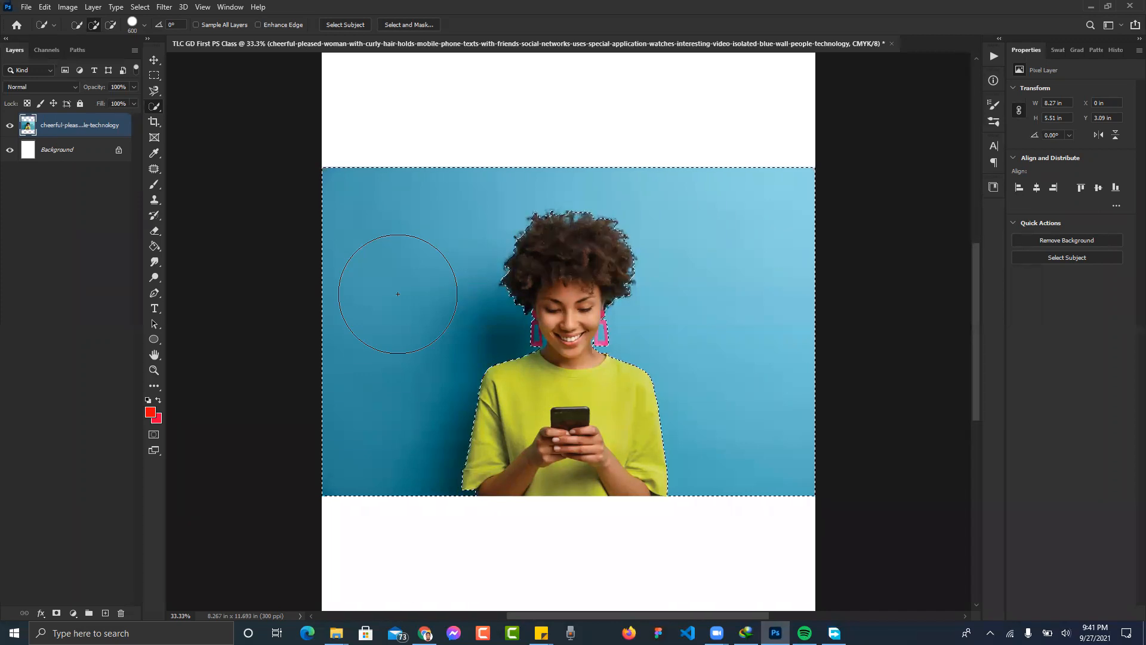
{"action": "left_click", "coordinate": [386, 31]}
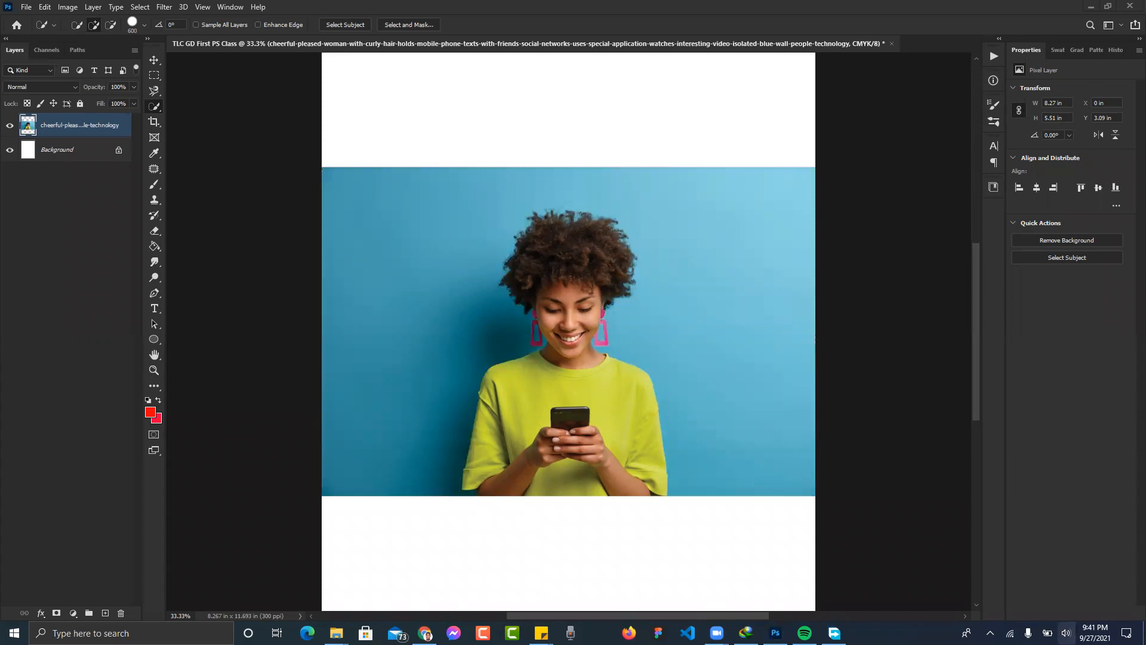
{"action": "left_click", "coordinate": [1066, 632]}
- Raise speaker volume to 100, then test background and shirt selections with brush sizes 400–600
{"action": "left_click_drag", "start_coordinate": [1052, 604], "coordinate": [1106, 604]}
{"action": "left_click", "coordinate": [894, 508]}
{"action": "left_click", "coordinate": [517, 302]}
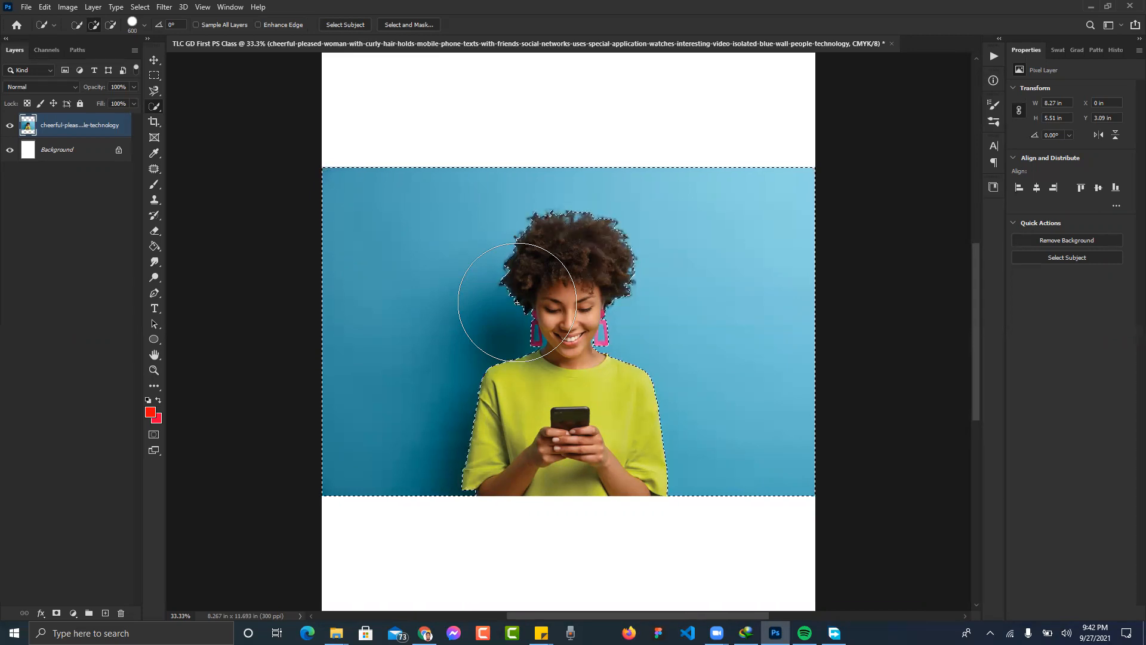
{"action": "key", "text": "ctrl+d"}
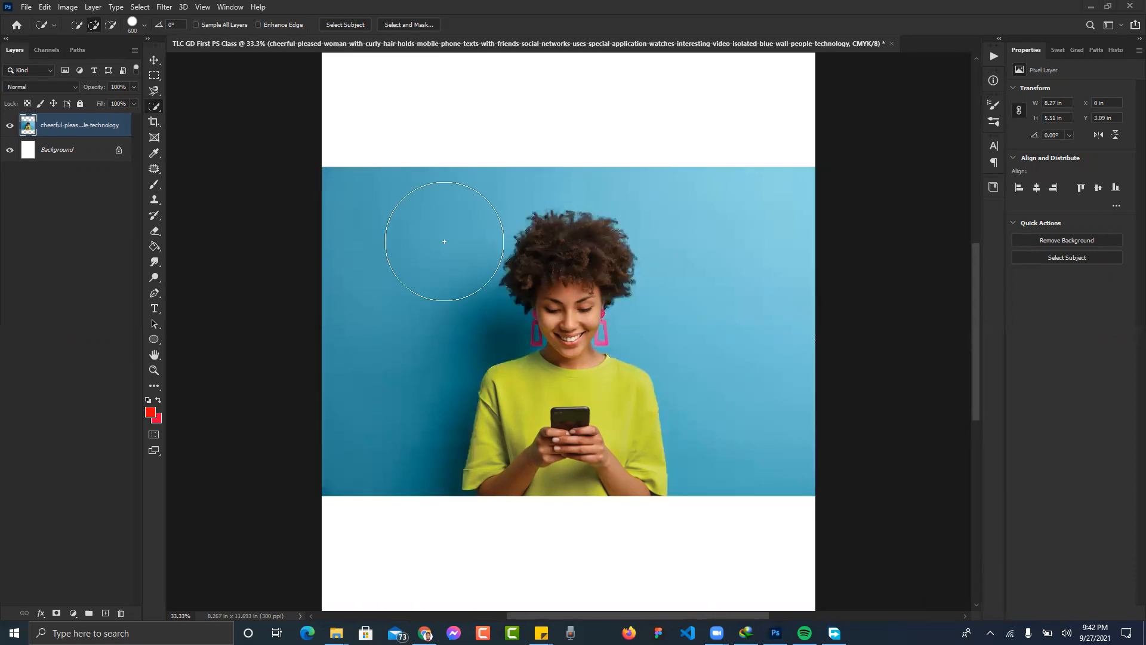
{"action": "left_click", "coordinate": [389, 240]}
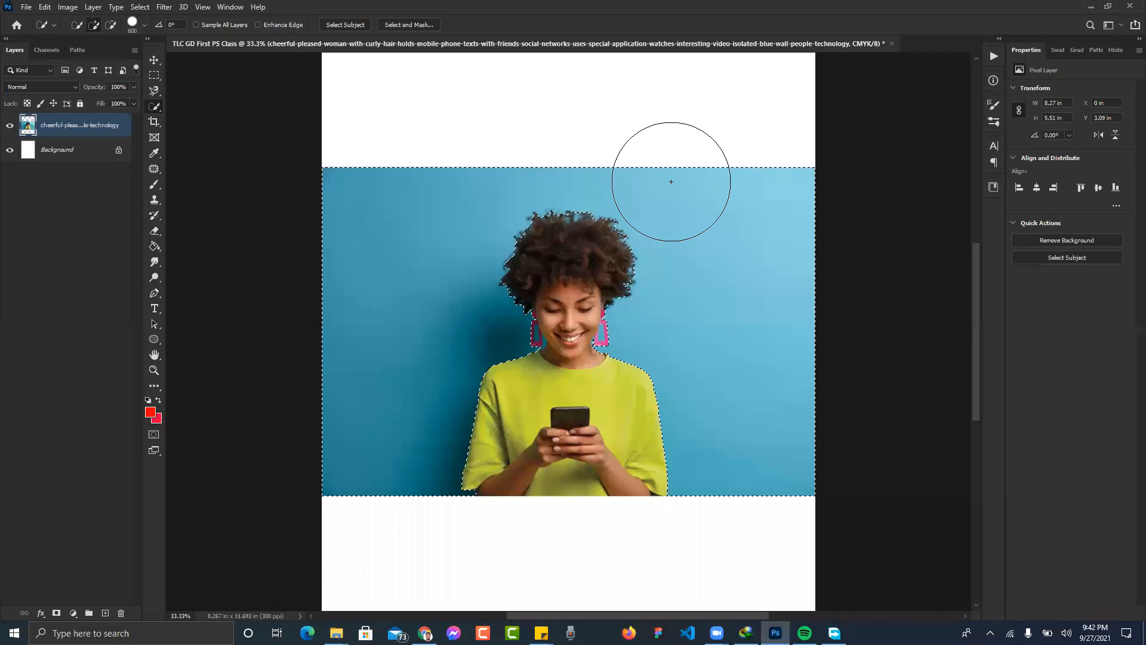
{"action": "key", "text": "ctrl+d"}
{"action": "key", "text": "bracketleft"}
{"action": "key", "text": "bracketleft"}
{"action": "mouse_move", "coordinate": [622, 392]}
{"action": "left_mouse_down"}
{"action": "mouse_move", "coordinate": [519, 412]}
{"action": "mouse_move", "coordinate": [478, 436]}
{"action": "mouse_move", "coordinate": [498, 433]}
{"action": "mouse_move", "coordinate": [508, 459]}
{"action": "mouse_move", "coordinate": [566, 497]}
{"action": "mouse_move", "coordinate": [570, 513]}
{"action": "left_mouse_up"}
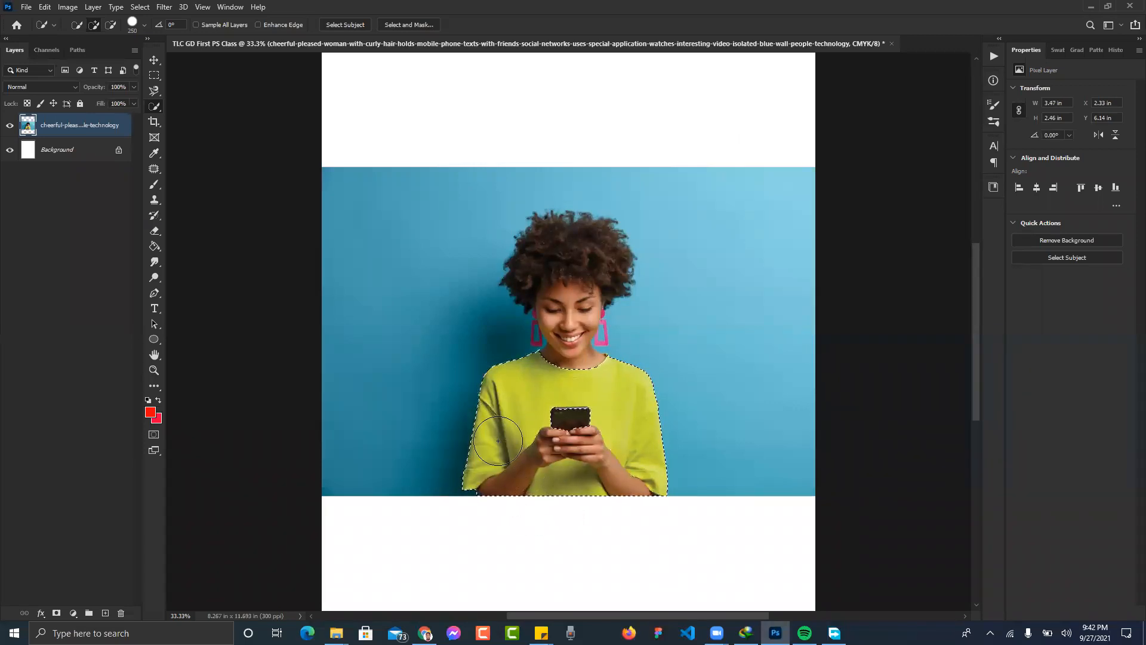
{"action": "key", "text": "ctrl+d"}
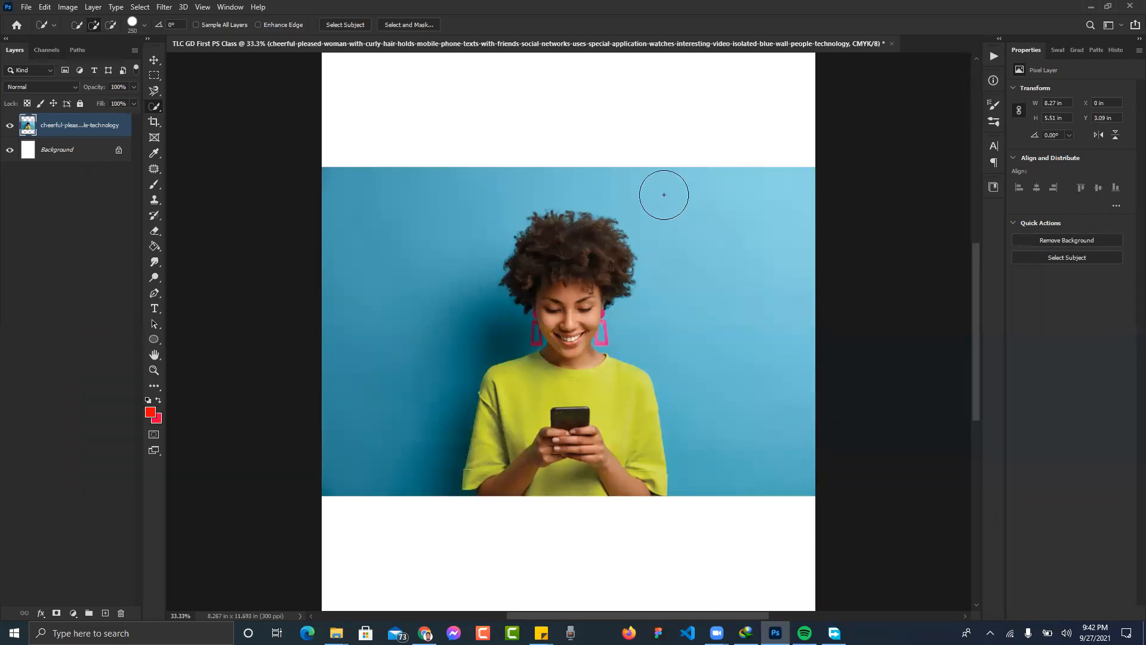
{"action": "key", "text": "bracketright"}
{"action": "key", "text": "bracketright"}
{"action": "key", "text": "bracketright"}
{"action": "key", "text": "bracketright"}
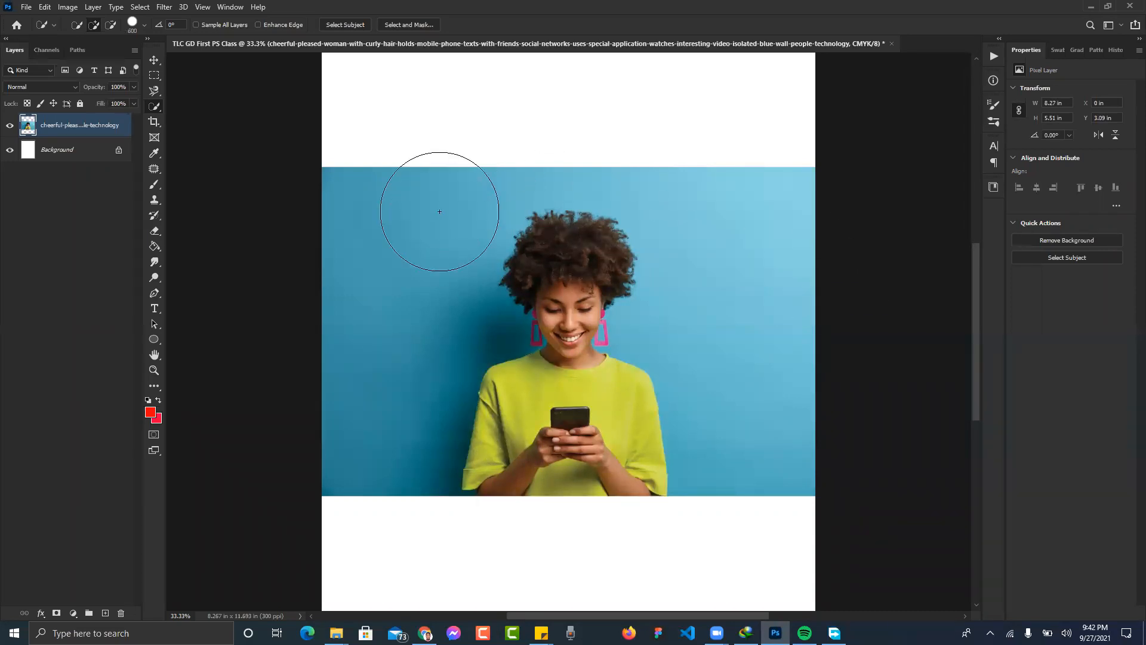
- Select the whole blue backdrop, delete it and deselect
{"action": "left_click", "coordinate": [403, 237]}
{"action": "left_click", "coordinate": [734, 236]}
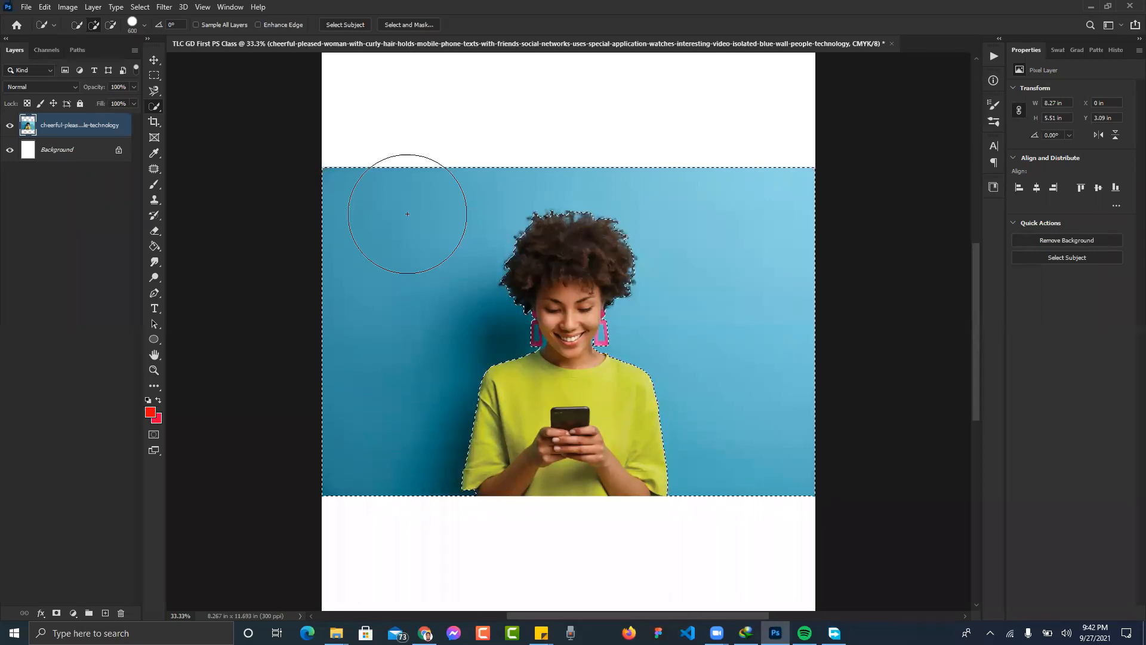
{"action": "key", "text": "Delete"}
{"action": "key", "text": "ctrl+d"}
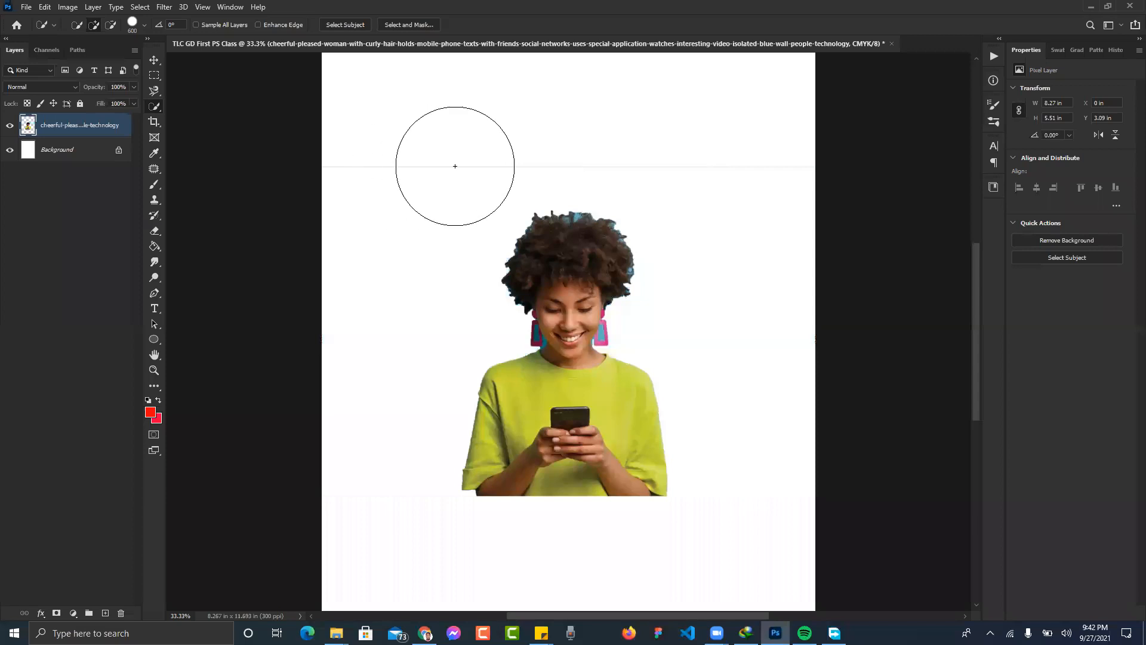
- Try selecting the white area, then undo twice to bring back the blue background
{"action": "left_click_drag", "start_coordinate": [456, 159], "coordinate": [335, 159]}
{"action": "key", "text": "ctrl+d"}
{"action": "left_click", "coordinate": [394, 172]}
{"action": "key", "text": "ctrl+d"}
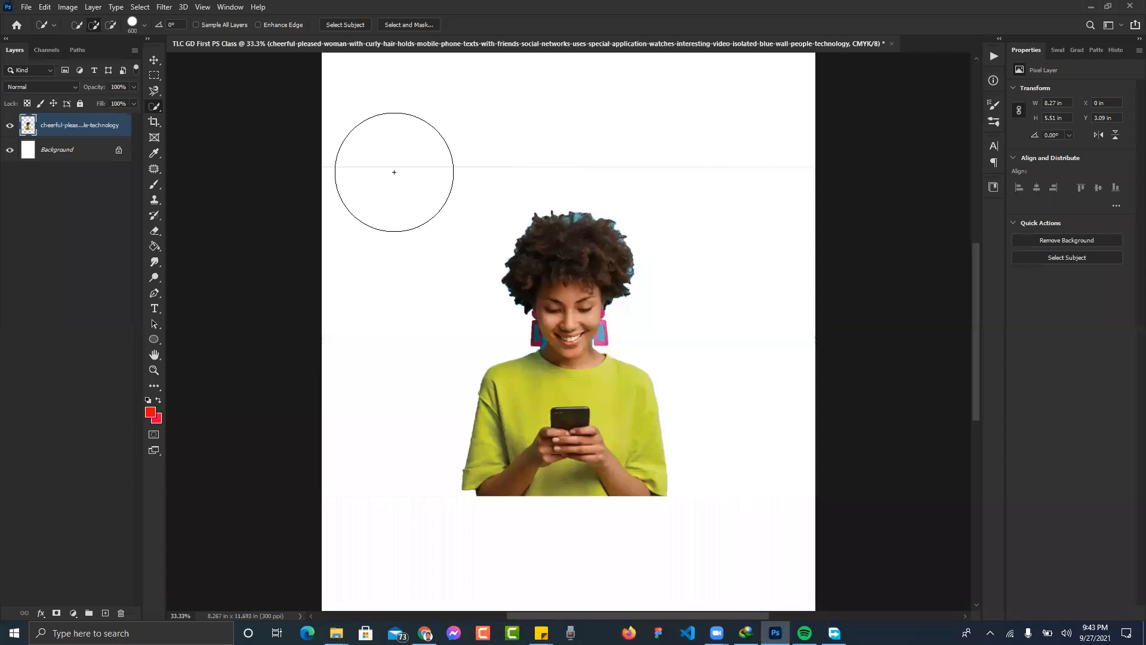
{"action": "key", "text": "v"}
{"action": "key", "text": "ctrl+z"}
{"action": "key", "text": "ctrl+z"}
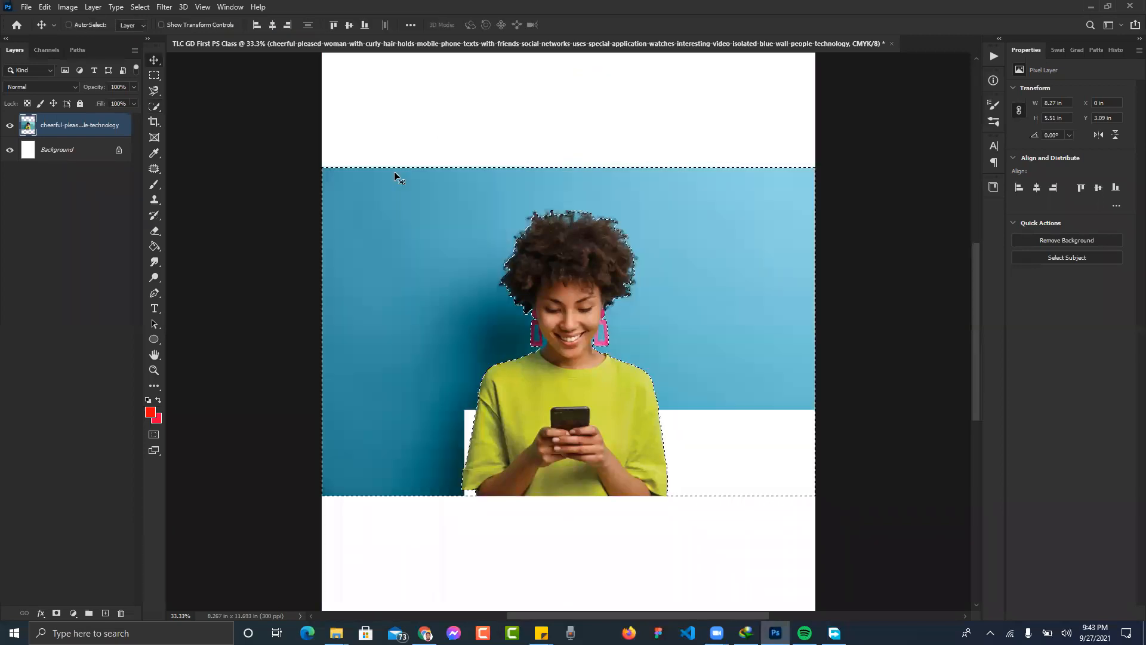
{"action": "key", "text": "ctrl+z"}
{"action": "key", "text": "ctrl"}
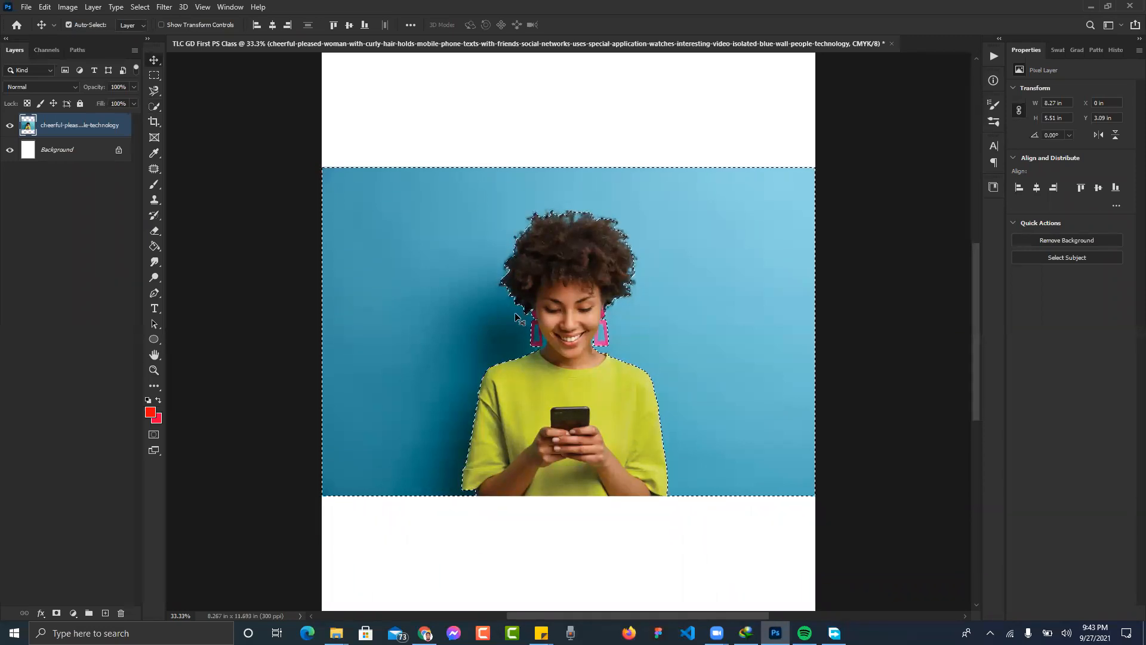
- Delete the blue background again, zoom to 100%, and set the Quick Selection brush to 150
{"action": "key", "text": "Delete"}
{"action": "key", "text": "ctrl+d"}
{"action": "key", "text": "ctrl+plus"}
{"action": "key", "text": "ctrl+plus"}
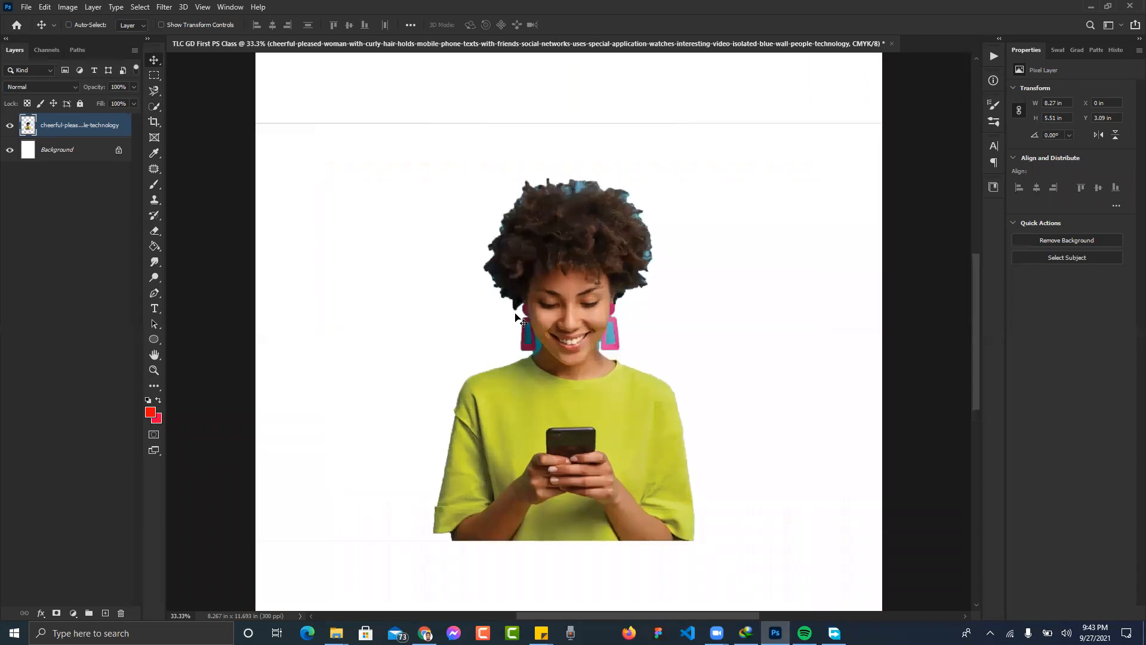
{"action": "key", "text": "ctrl+plus"}
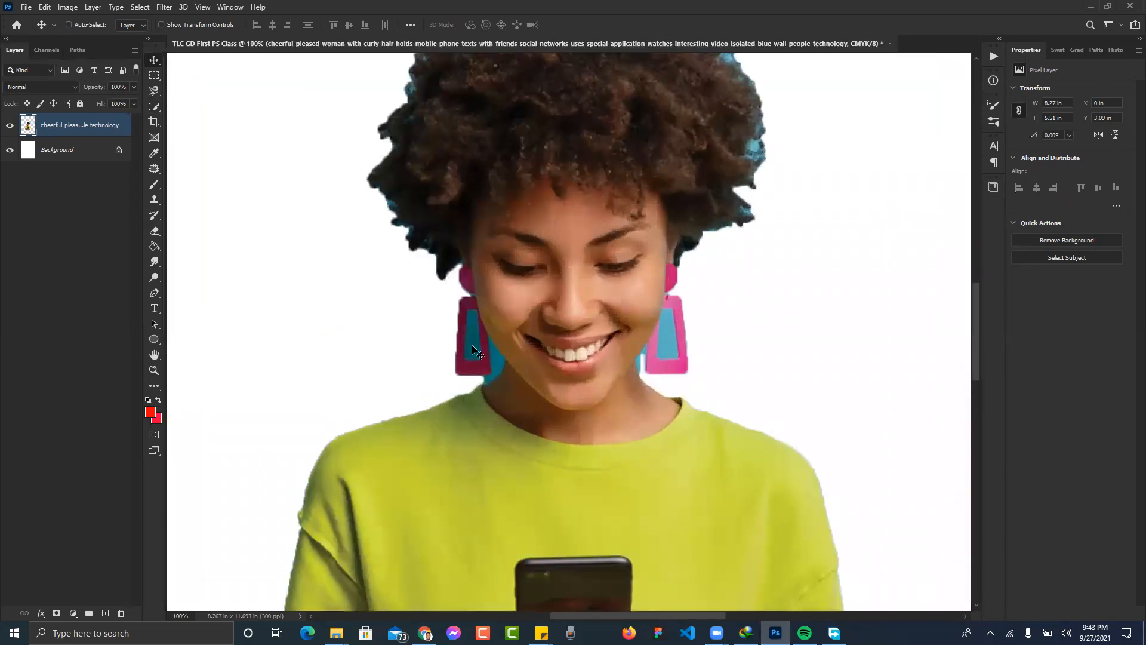
{"action": "key", "text": "w"}
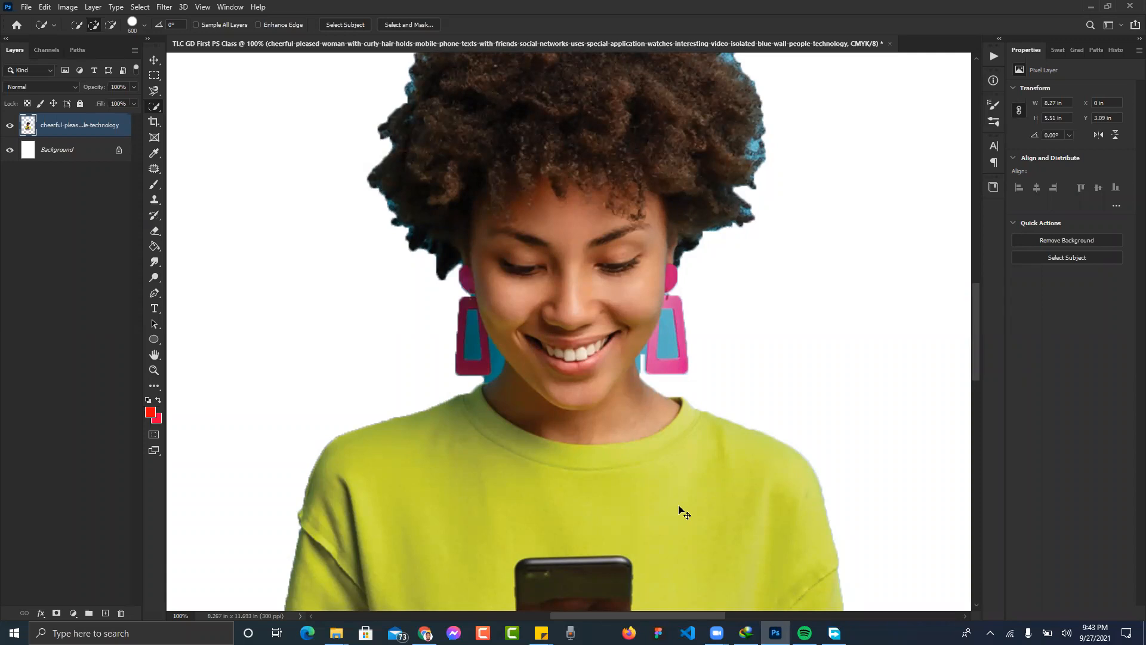
{"action": "key", "text": "bracketleft"}
{"action": "key", "text": "bracketleft"}
{"action": "key", "text": "bracketleft"}
{"action": "key", "text": "bracketleft"}
{"action": "right_click", "coordinate": [157, 109]}
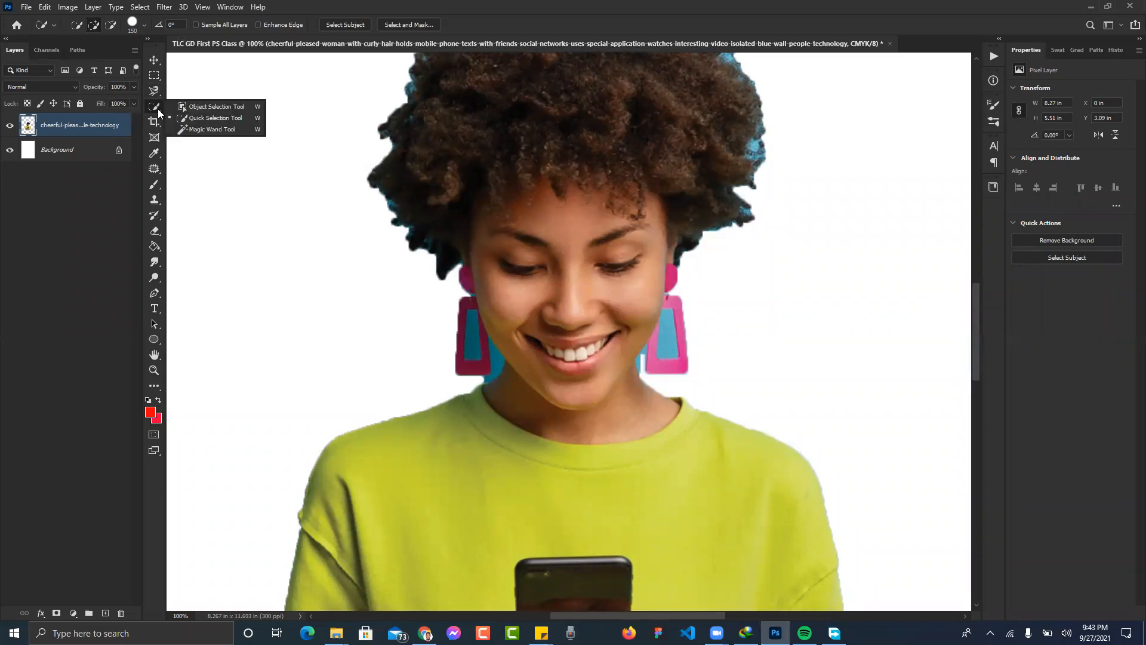
- With the Magic Wand, delete the blue inside both earrings and the patch beside the left earring
{"action": "left_click", "coordinate": [203, 131]}
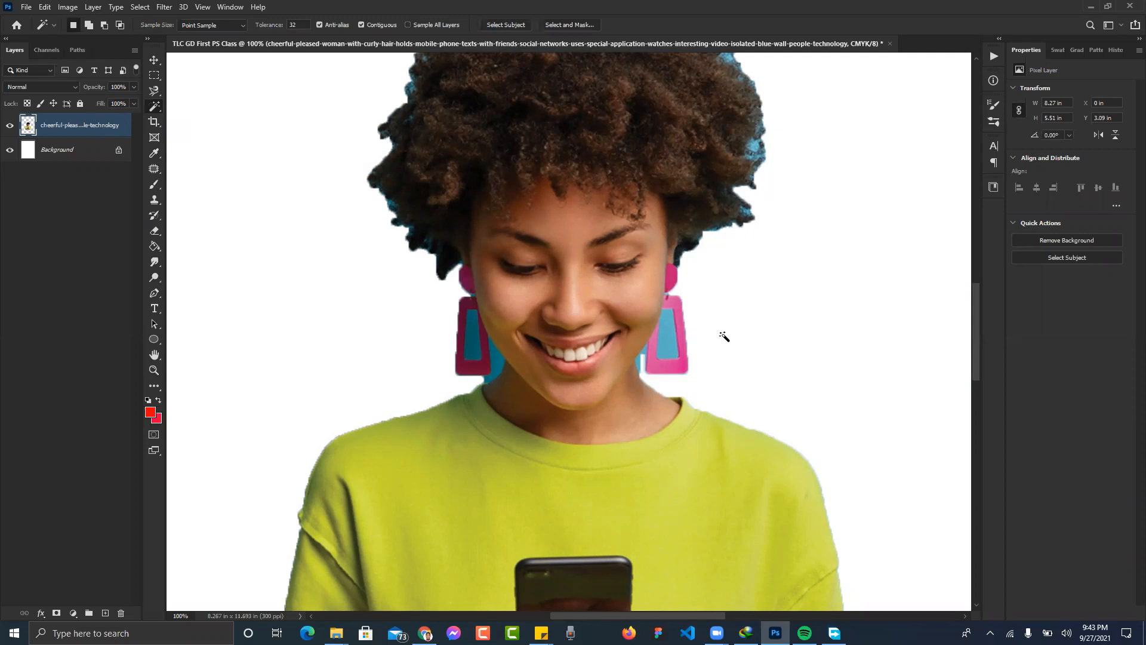
{"action": "left_click", "coordinate": [668, 339]}
{"action": "key", "text": "Delete"}
{"action": "left_click", "coordinate": [472, 344]}
{"action": "left_click", "coordinate": [472, 346]}
{"action": "key", "text": "Delete"}
{"action": "left_click", "coordinate": [499, 364]}
{"action": "key", "text": "Delete"}
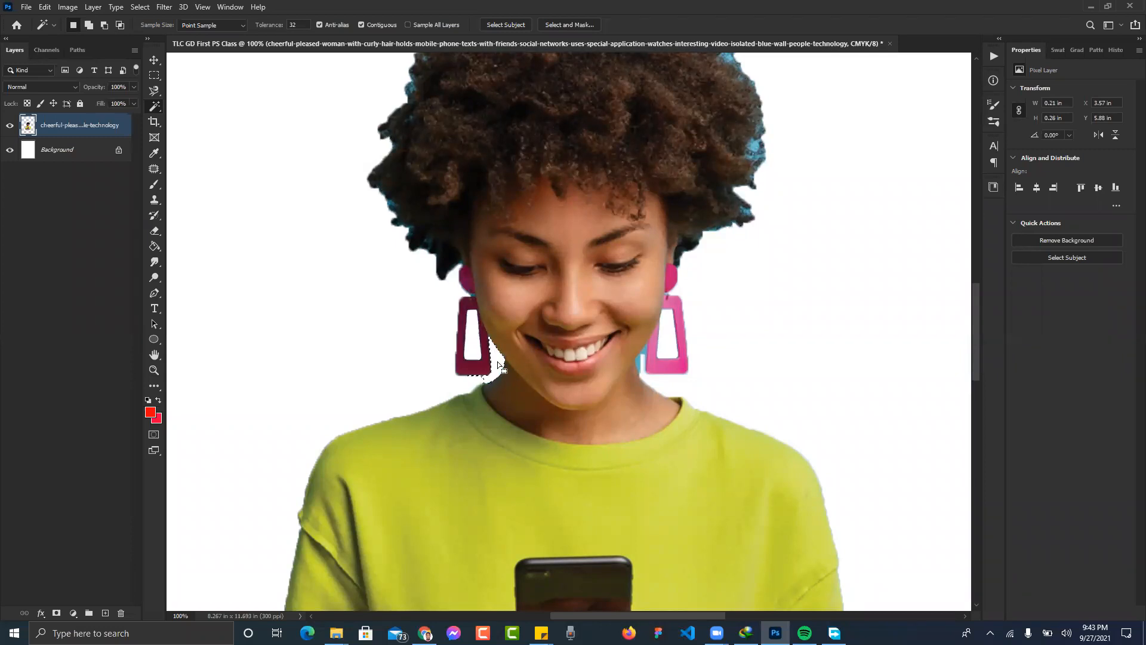
- Select the blue patch beside the right earring
{"action": "left_click", "coordinate": [639, 363]}
{"action": "scroll", "coordinate": [762, 181], "scroll_direction": "up", "scroll_amount": 3}
{"action": "scroll", "coordinate": [762, 181], "scroll_direction": "up", "scroll_amount": 10}
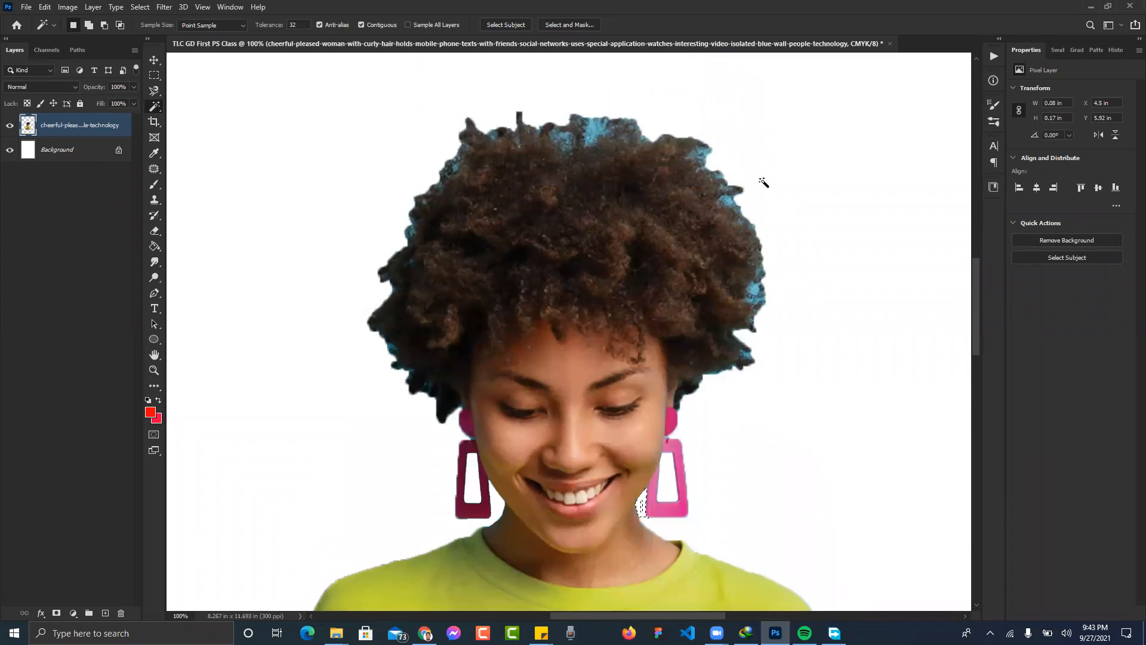
{"action": "scroll", "coordinate": [763, 181], "scroll_direction": "down", "scroll_amount": 10}
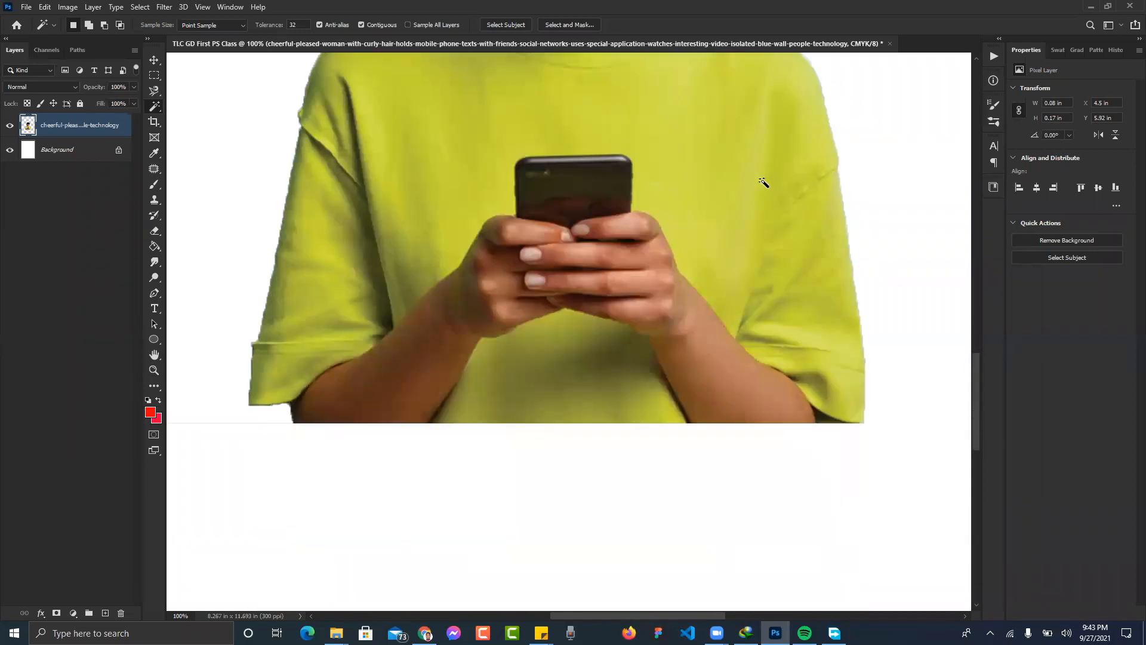
{"action": "scroll", "coordinate": [762, 181], "scroll_direction": "up", "scroll_amount": 10}
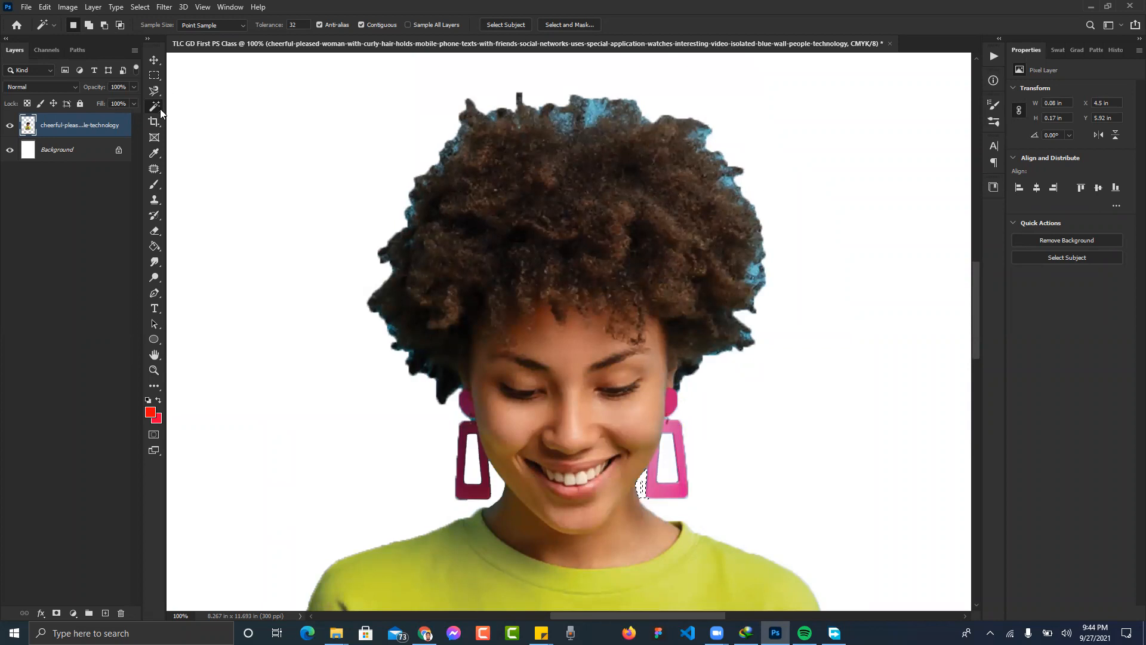
{"action": "left_click", "coordinate": [159, 93]}
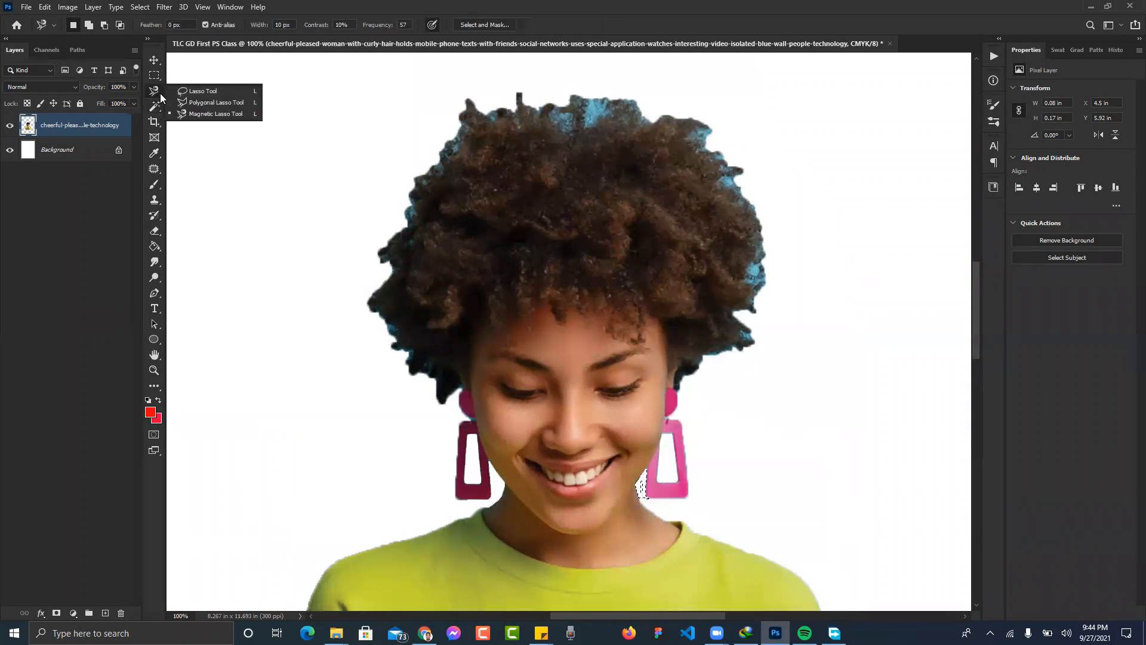
- Switch to the Polygonal Lasso tool, cancelling an accidental first point
{"action": "left_click", "coordinate": [192, 102]}
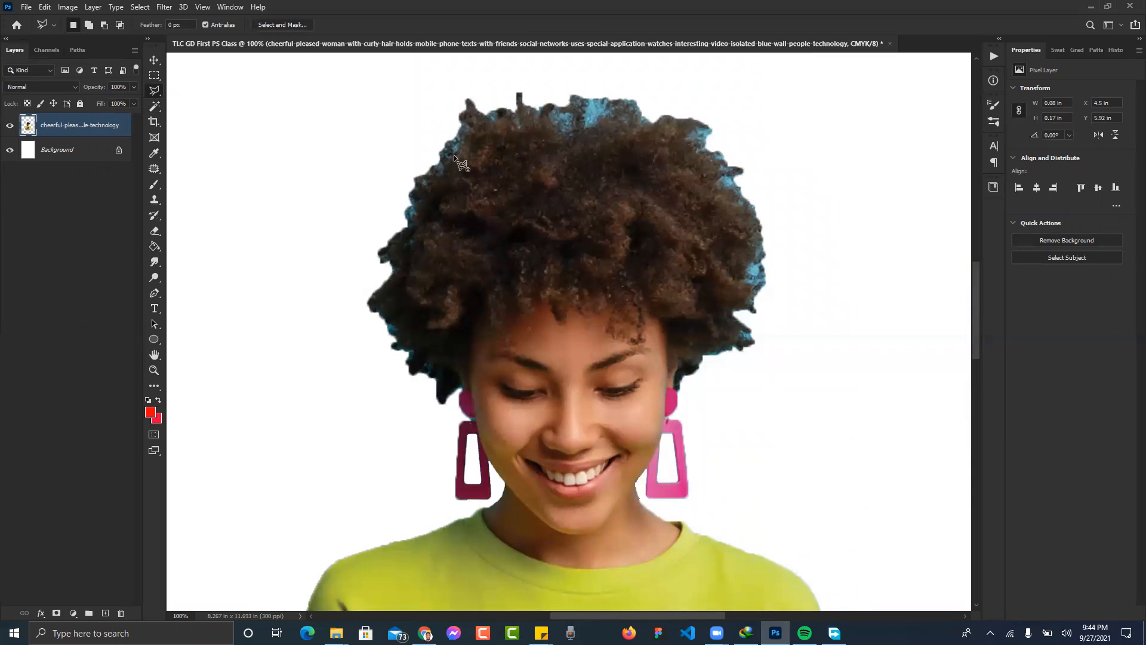
{"action": "left_click", "coordinate": [453, 156]}
{"action": "key", "text": "ctrl+d"}
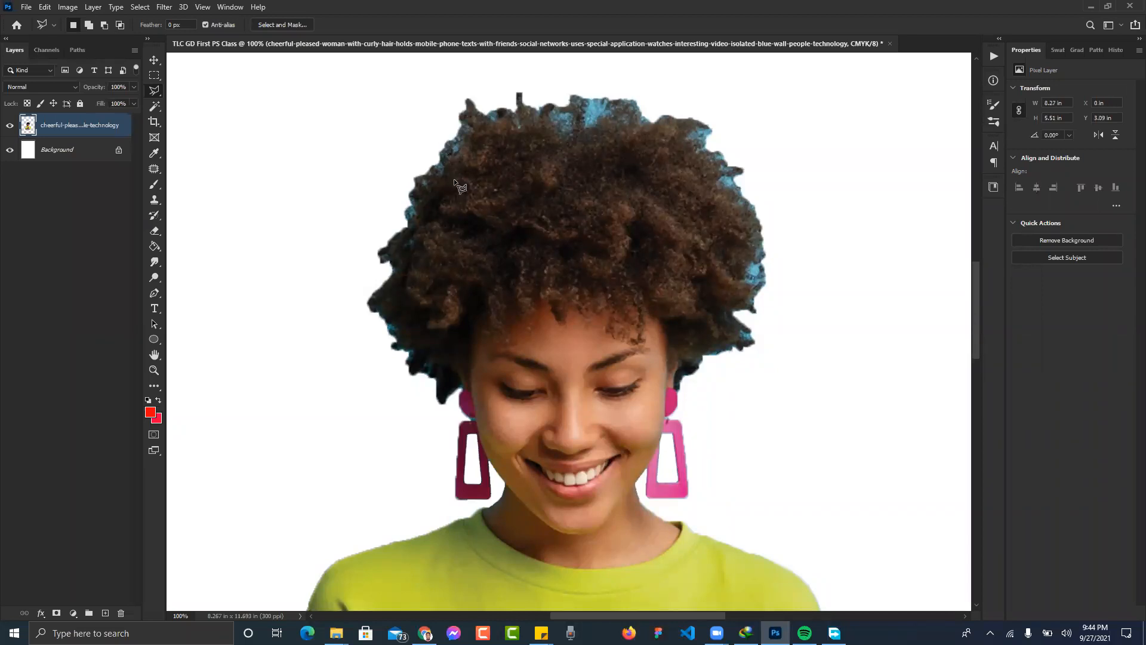
{"action": "right_click", "coordinate": [160, 95]}
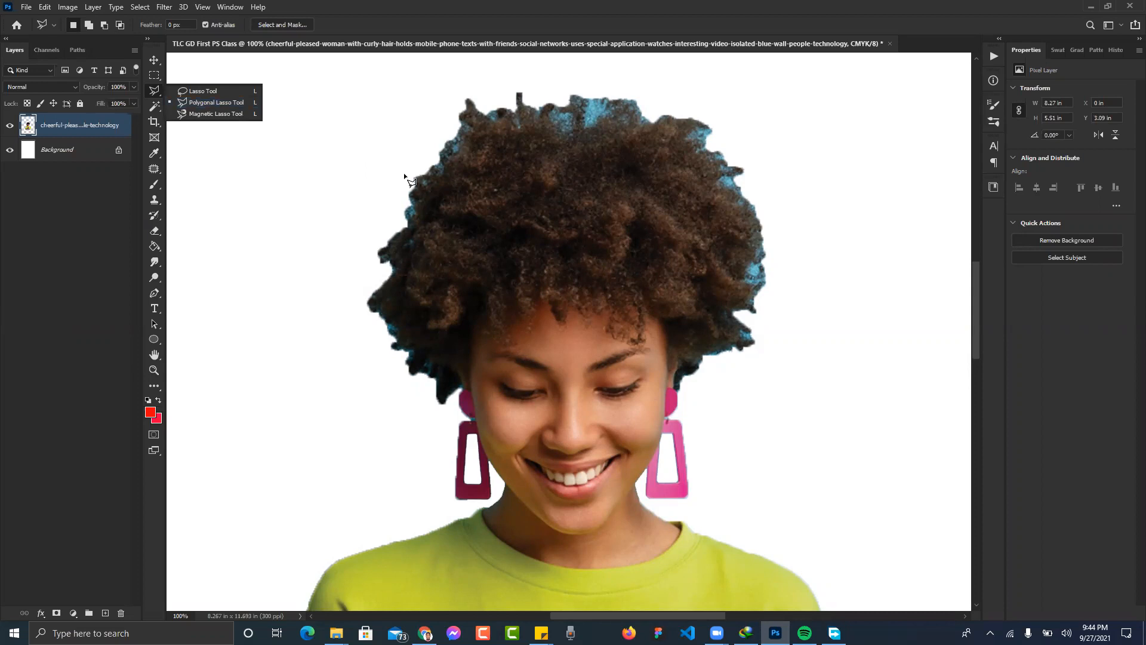
{"action": "left_click", "coordinate": [255, 105]}
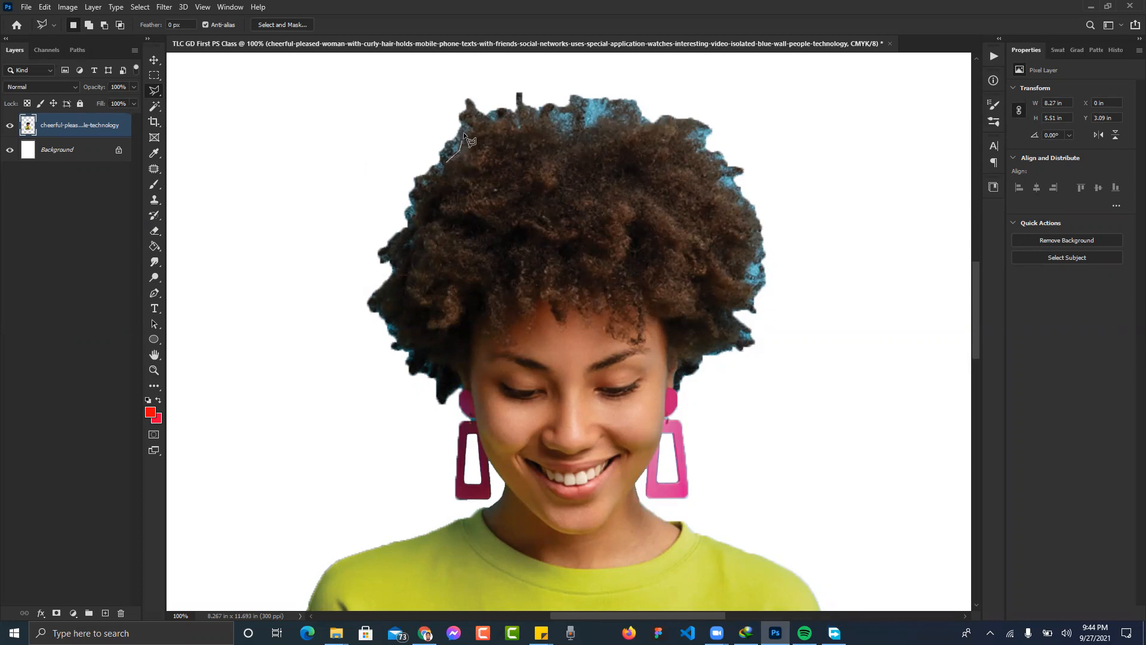
- Trace a polygonal outline along the hair's top, right side and lower right
{"action": "left_click", "coordinate": [517, 130]}
{"action": "left_click", "coordinate": [527, 121]}
{"action": "left_click", "coordinate": [559, 121]}
{"action": "left_click", "coordinate": [747, 277]}
{"action": "left_click", "coordinate": [750, 284]}
{"action": "left_click", "coordinate": [740, 305]}
{"action": "left_click", "coordinate": [737, 344]}
{"action": "left_click", "coordinate": [701, 354]}
{"action": "left_click", "coordinate": [698, 363]}
{"action": "left_click", "coordinate": [686, 363]}
{"action": "left_click", "coordinate": [678, 368]}
{"action": "left_click", "coordinate": [678, 382]}
{"action": "left_click", "coordinate": [687, 394]}
{"action": "left_click", "coordinate": [745, 402]}
{"action": "left_click", "coordinate": [775, 385]}
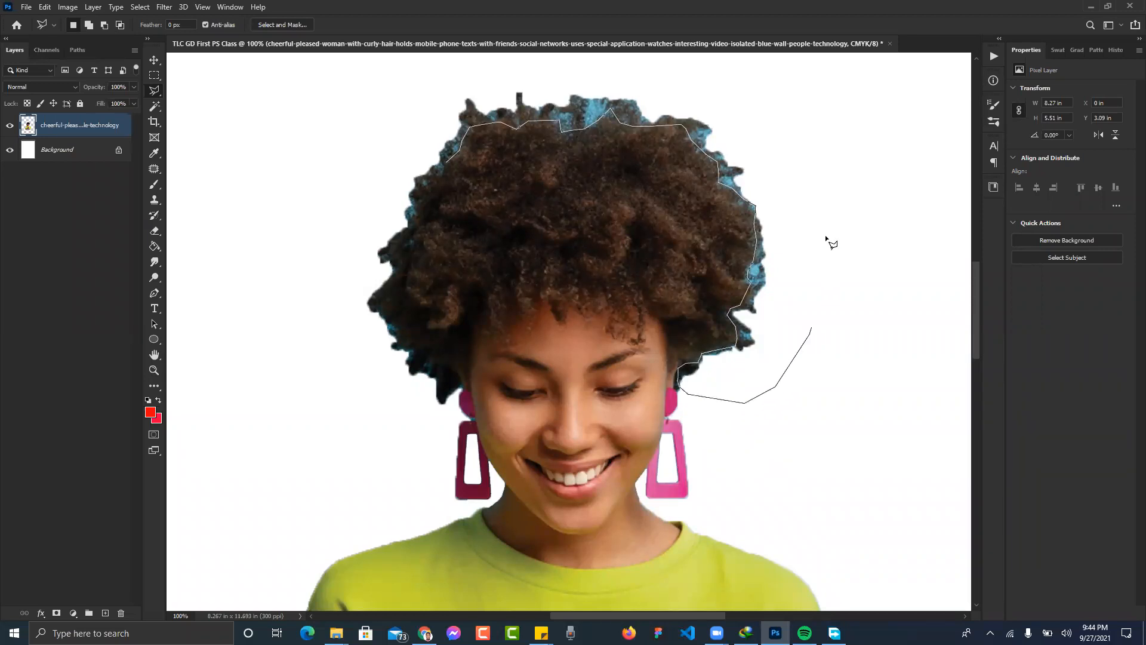
{"action": "left_click", "coordinate": [825, 194]}
{"action": "left_click", "coordinate": [815, 144]}
{"action": "left_click", "coordinate": [731, 91]}
- Continue the outline over the hair top and down the left side, closing it into a selection
{"action": "left_click", "coordinate": [643, 71]}
{"action": "left_click", "coordinate": [495, 61]}
{"action": "left_click", "coordinate": [416, 98]}
{"action": "left_click", "coordinate": [370, 145]}
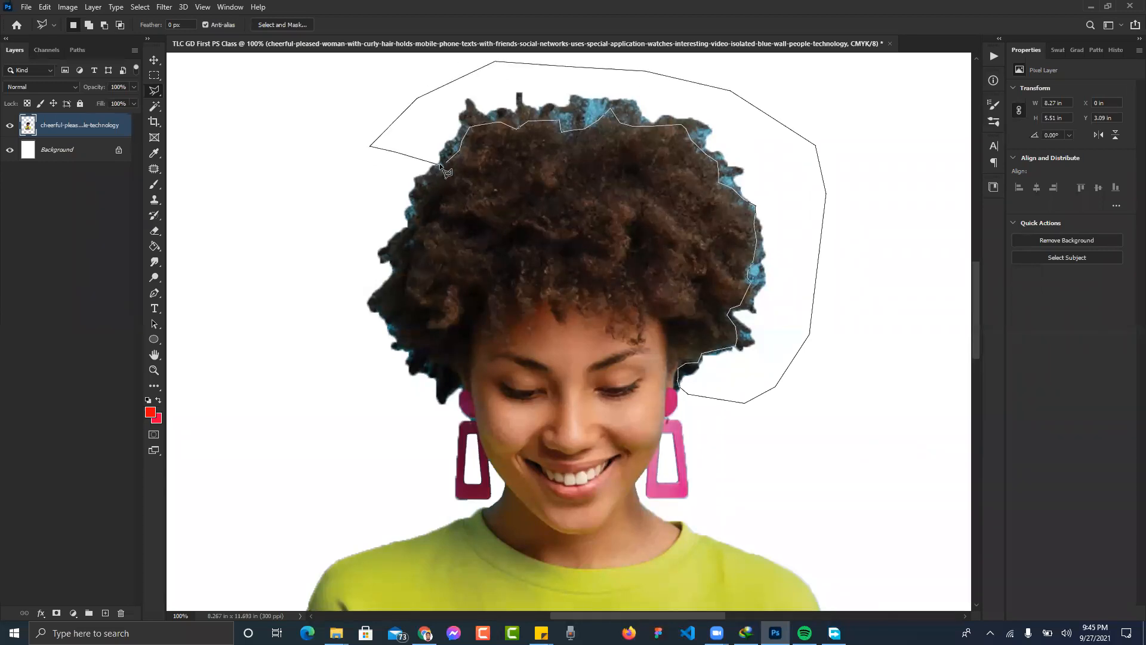
{"action": "left_click", "coordinate": [395, 152]}
{"action": "left_click", "coordinate": [334, 302]}
{"action": "left_click", "coordinate": [336, 351]}
{"action": "left_click", "coordinate": [370, 395]}
{"action": "left_click", "coordinate": [406, 402]}
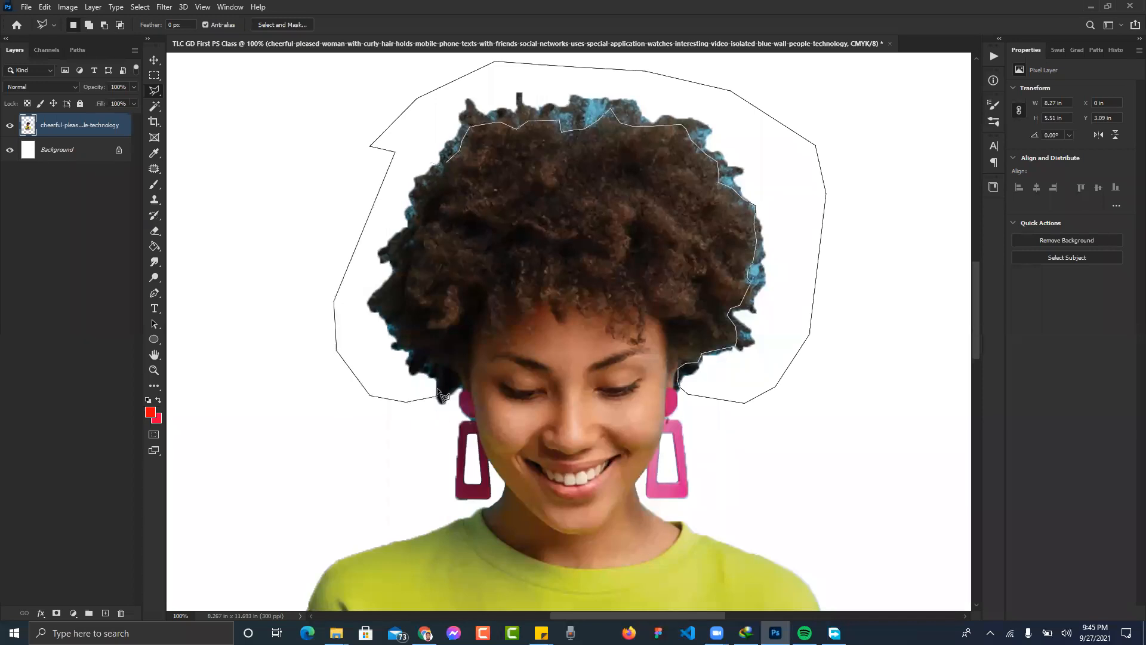
{"action": "left_click", "coordinate": [437, 380]}
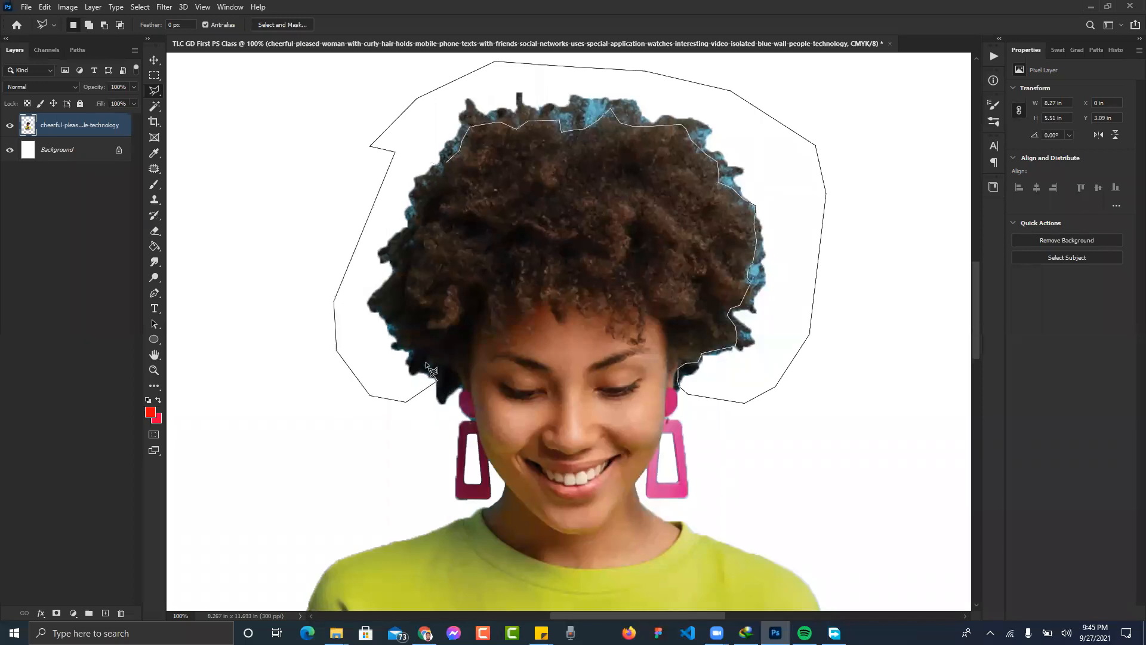
{"action": "left_click", "coordinate": [394, 301]}
{"action": "left_click", "coordinate": [424, 201]}
{"action": "left_click", "coordinate": [431, 192]}
{"action": "left_click", "coordinate": [438, 184]}
{"action": "double_click", "coordinate": [447, 163]}
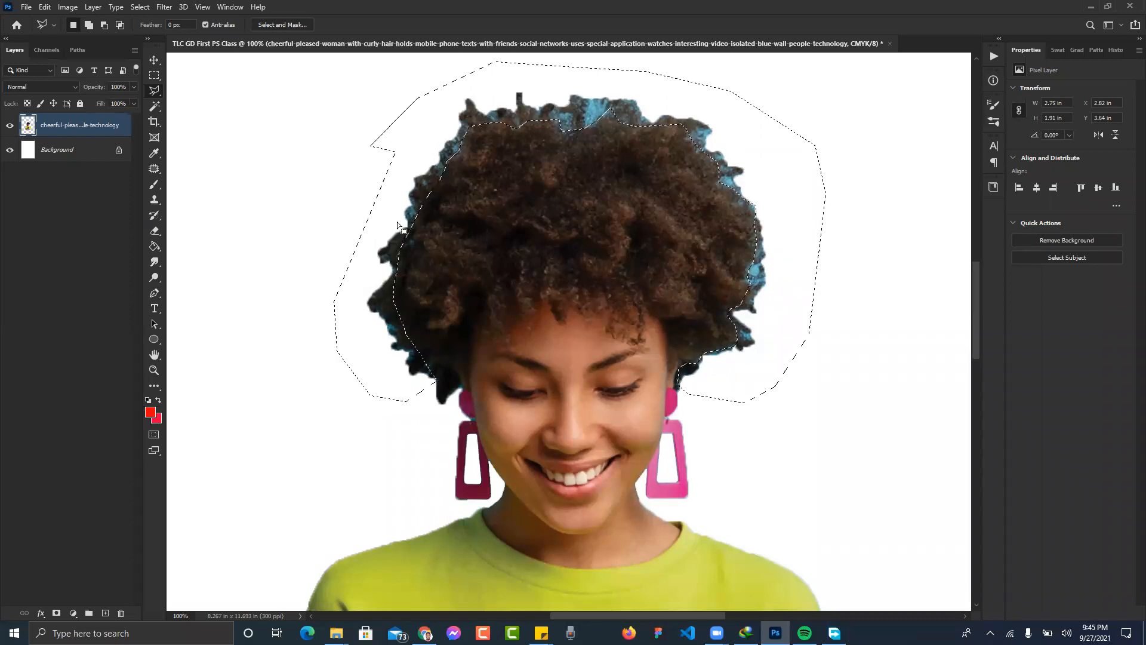
- Delete the blue fringe inside the hair selection, deselect, then switch to the browser
{"action": "key", "text": "ctrl+0"}
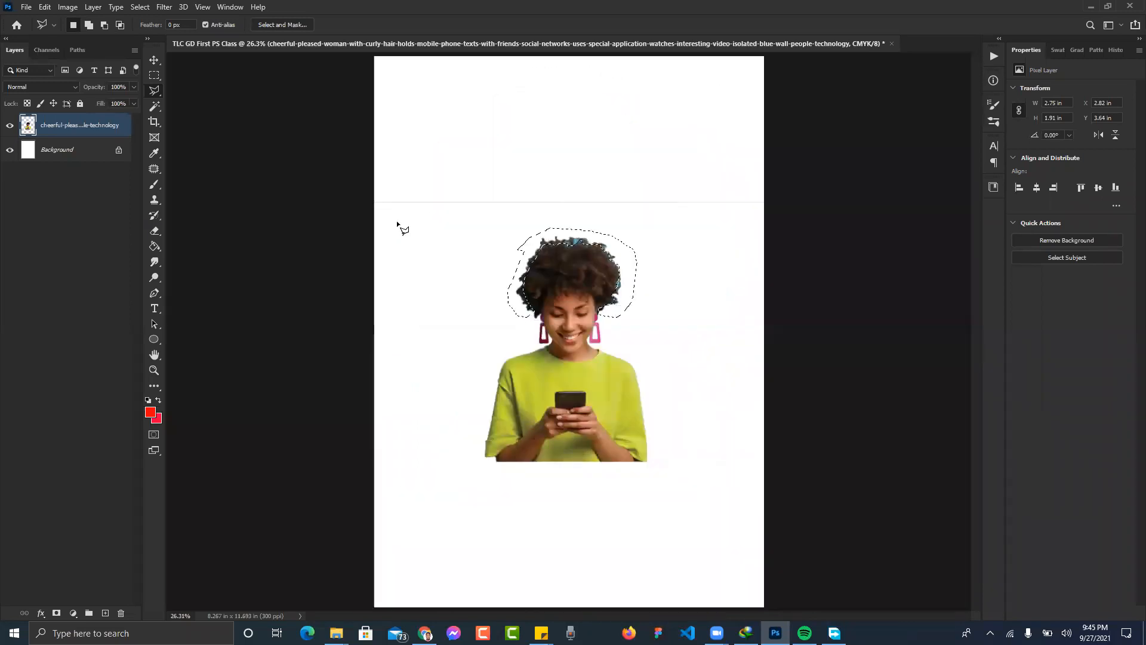
{"action": "key", "text": "ctrl+plus"}
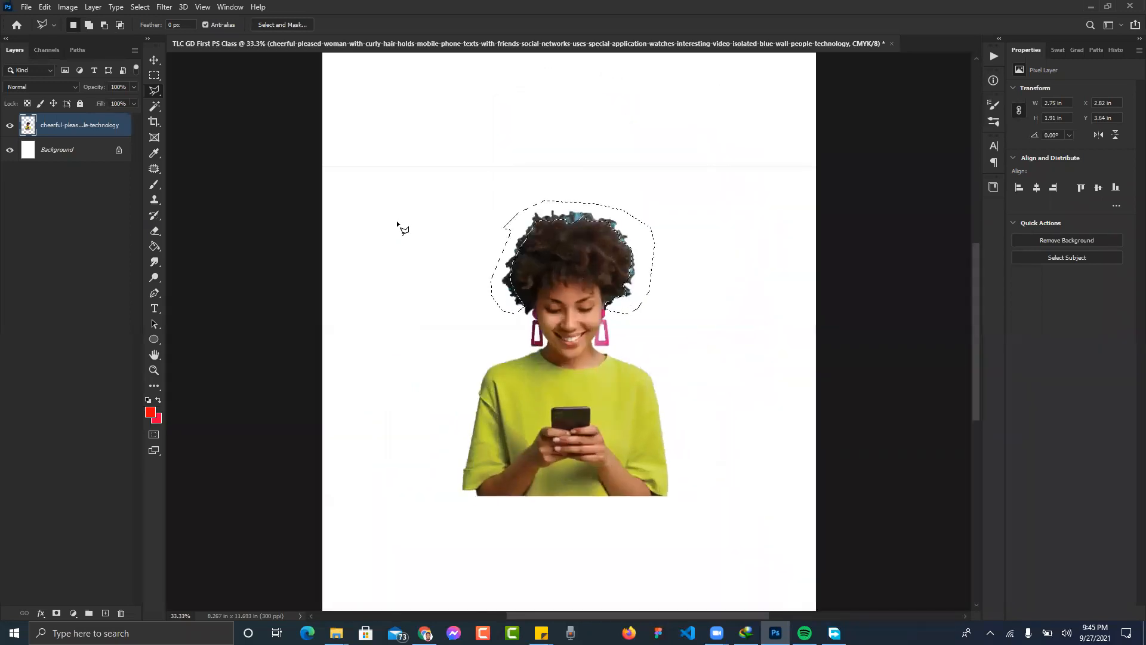
{"action": "key", "text": "Delete"}
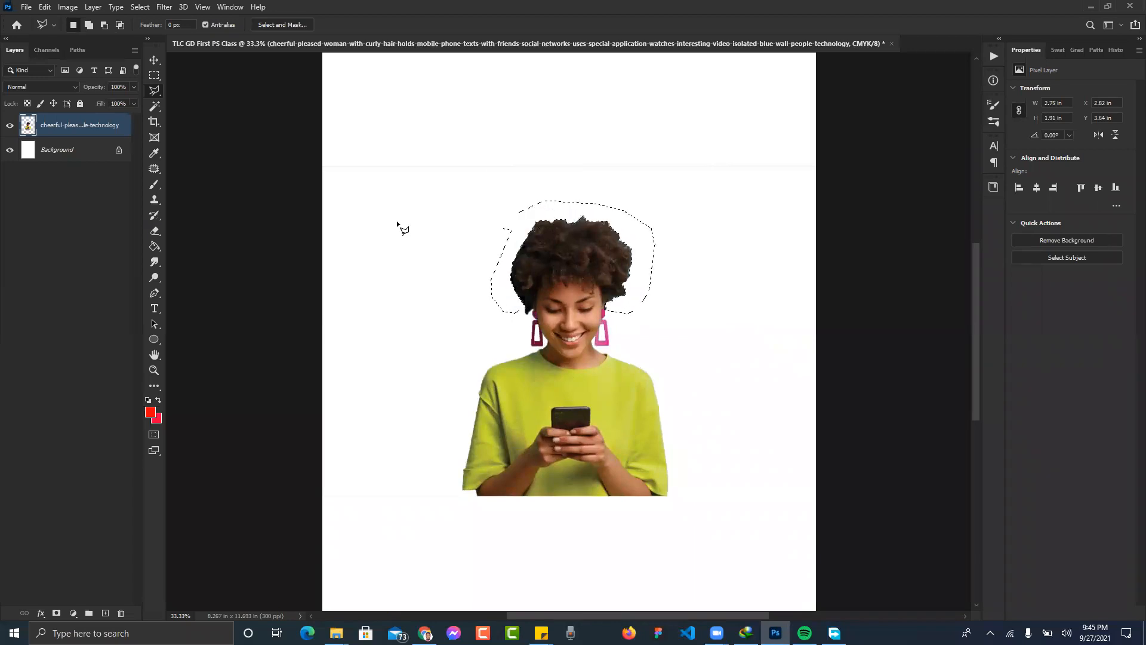
{"action": "key", "text": "ctrl+d"}
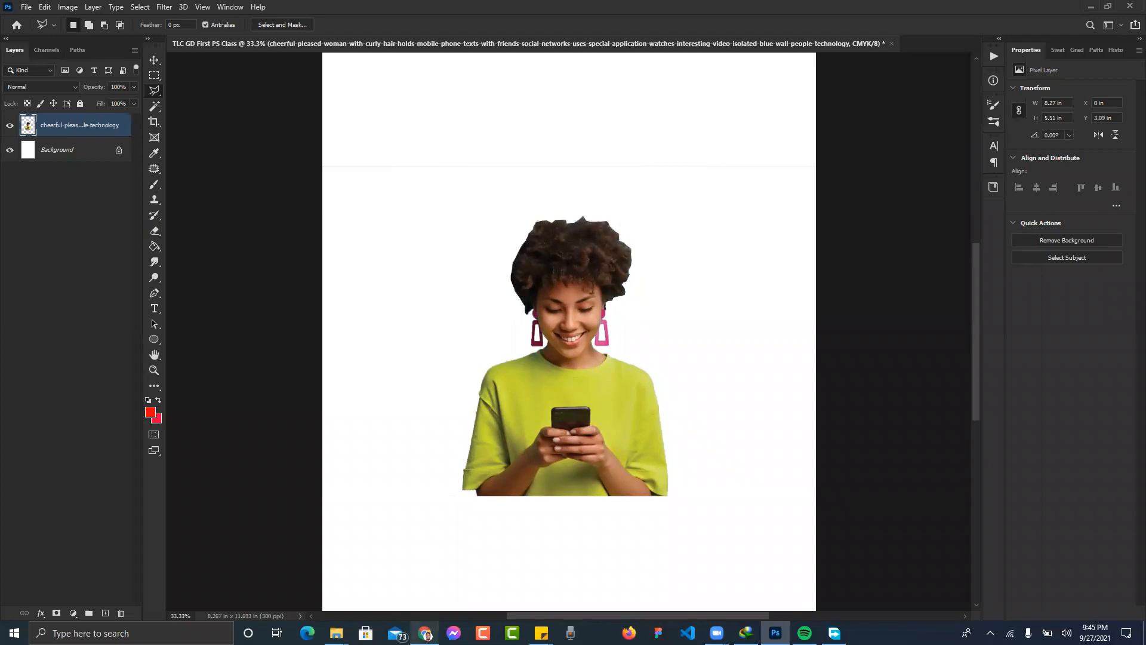
{"action": "left_click", "coordinate": [425, 632]}
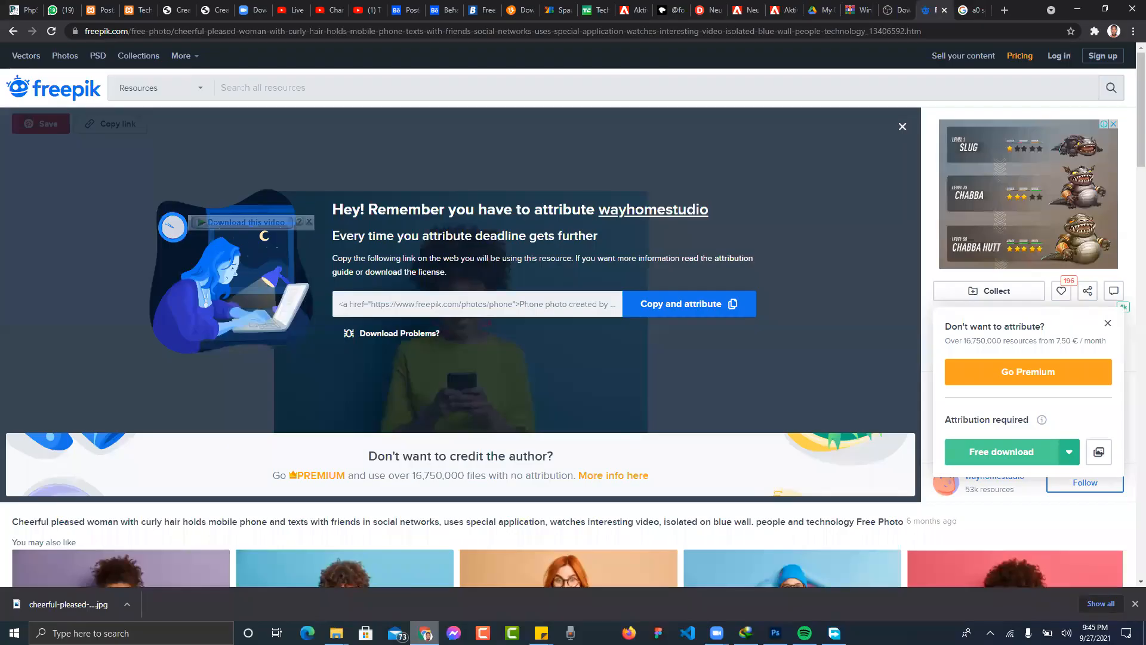
- Read the class group chat in WhatsApp Web, then minimise Chrome and select Photoshop's Move tool
{"action": "left_click", "coordinate": [54, 10]}
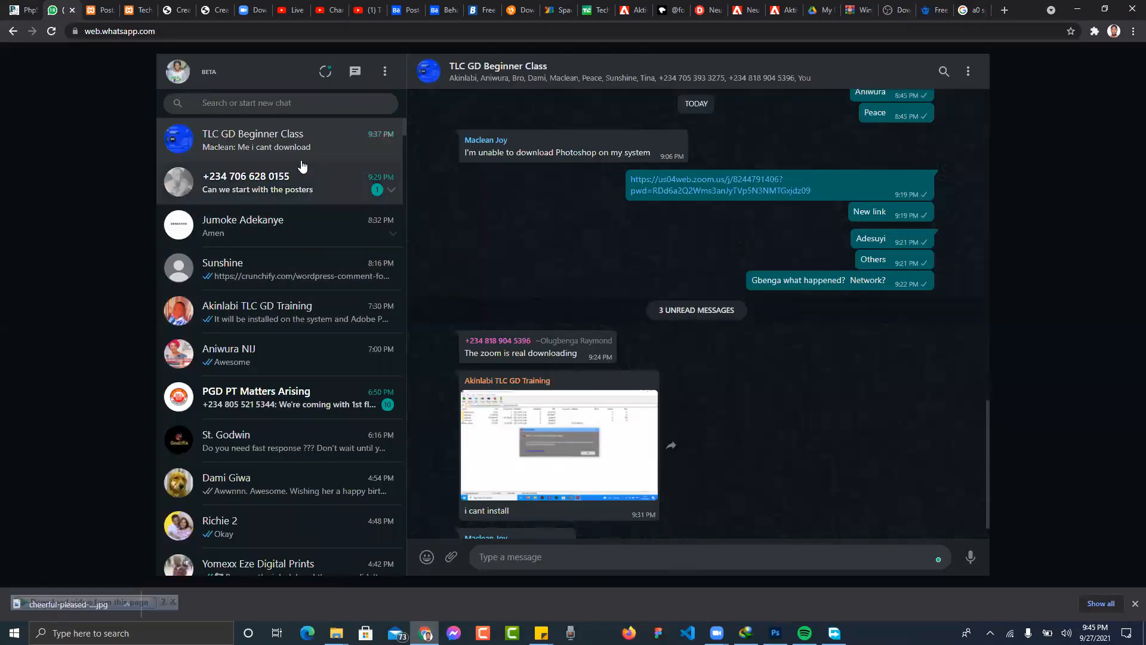
{"action": "scroll", "coordinate": [700, 435], "scroll_direction": "down", "scroll_amount": 1}
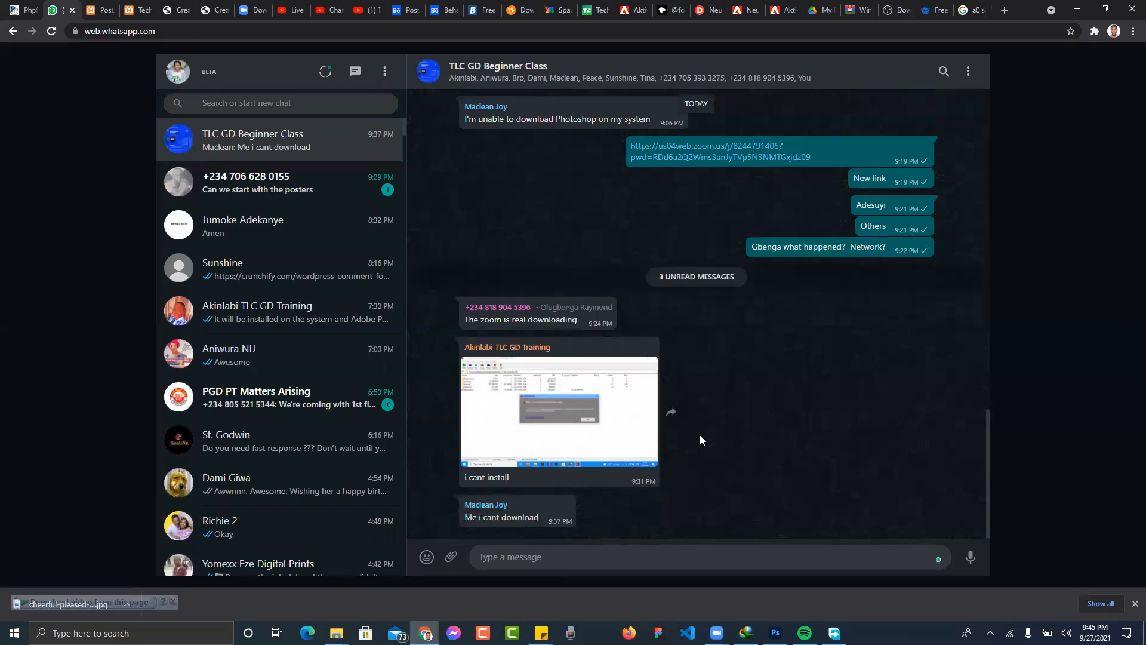
{"action": "left_click", "coordinate": [625, 556]}
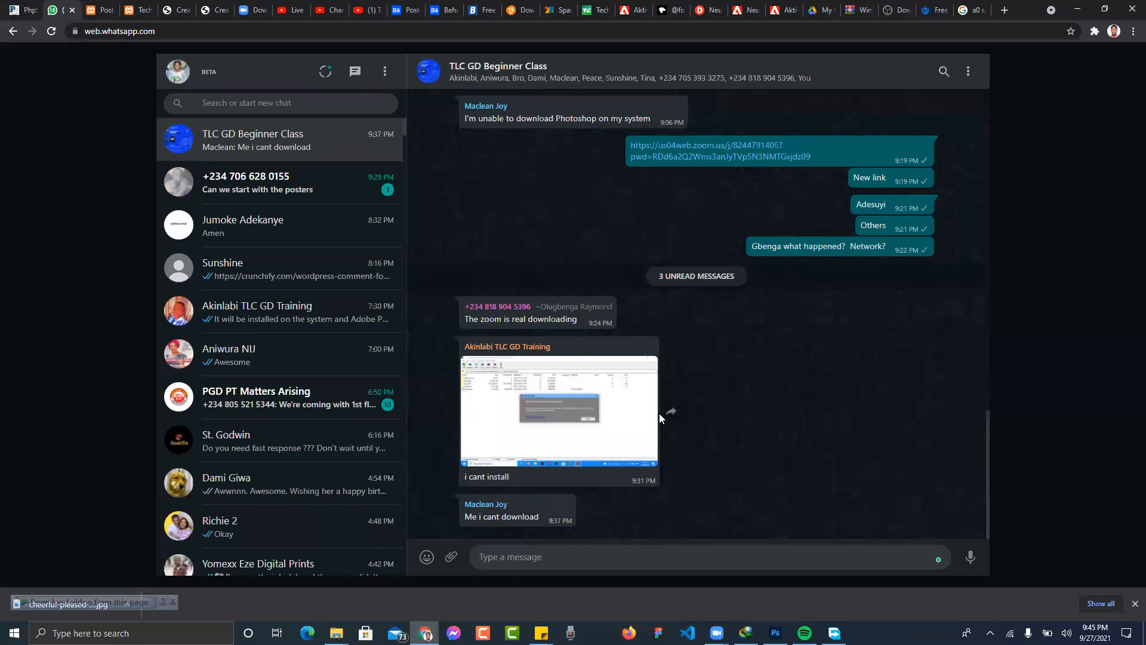
{"action": "left_click", "coordinate": [348, 187]}
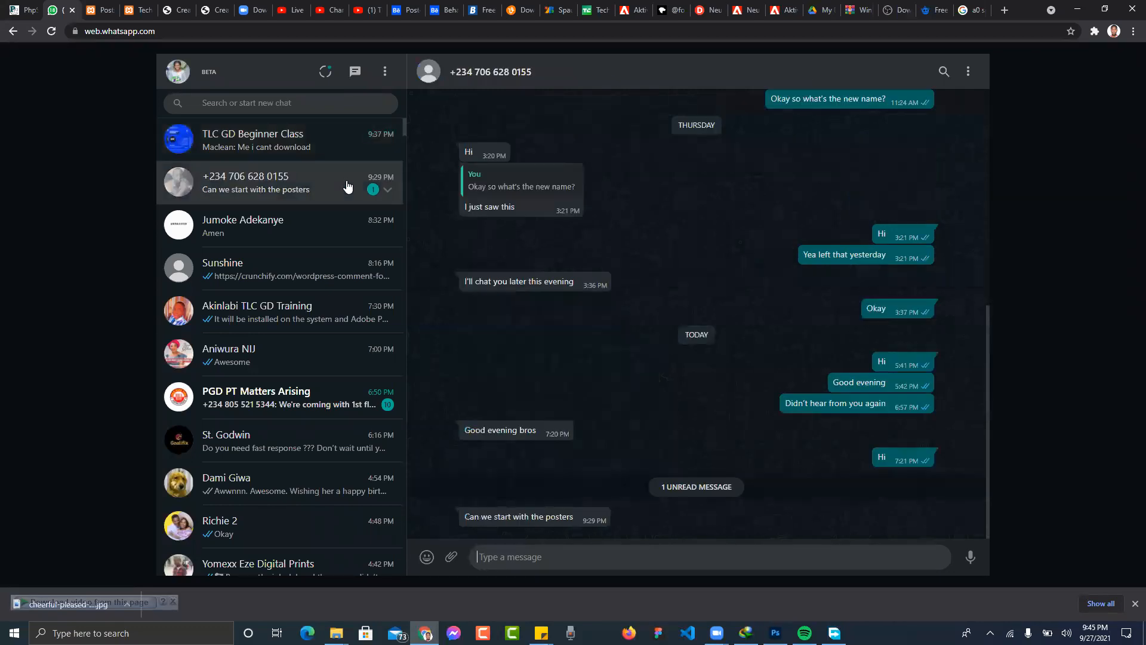
{"action": "left_click", "coordinate": [314, 149]}
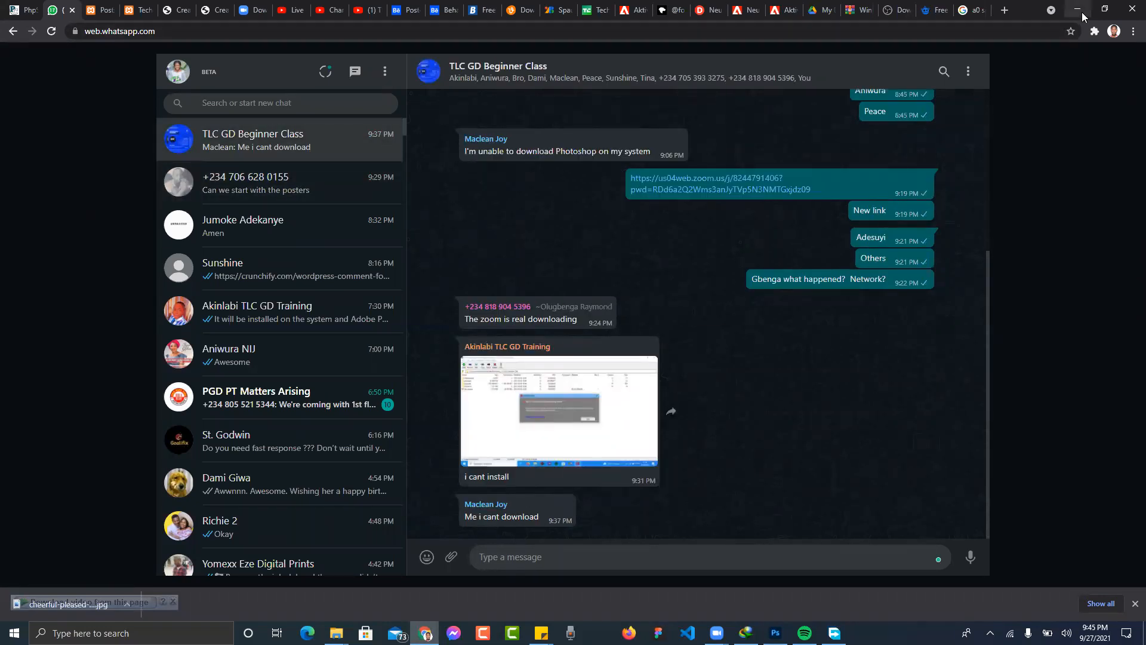
{"action": "left_click", "coordinate": [1079, 13]}
{"action": "key", "text": "v"}
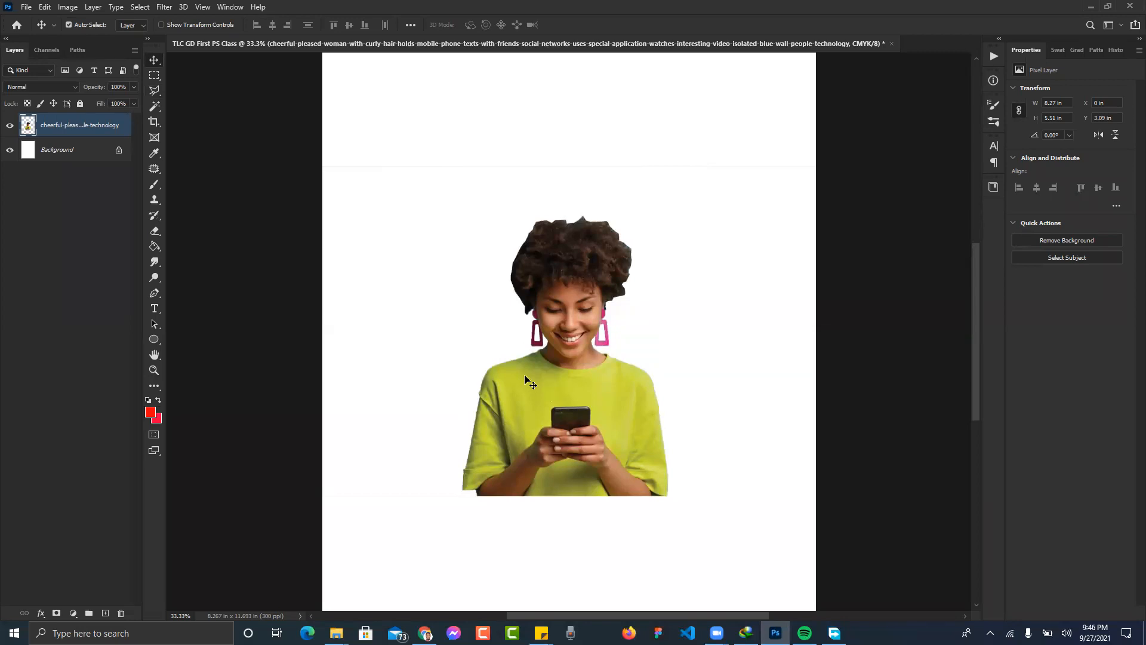
- Switch to the Rectangular Marquee and try out selection bands across the top of the page
{"action": "key", "text": "ctrl+plus"}
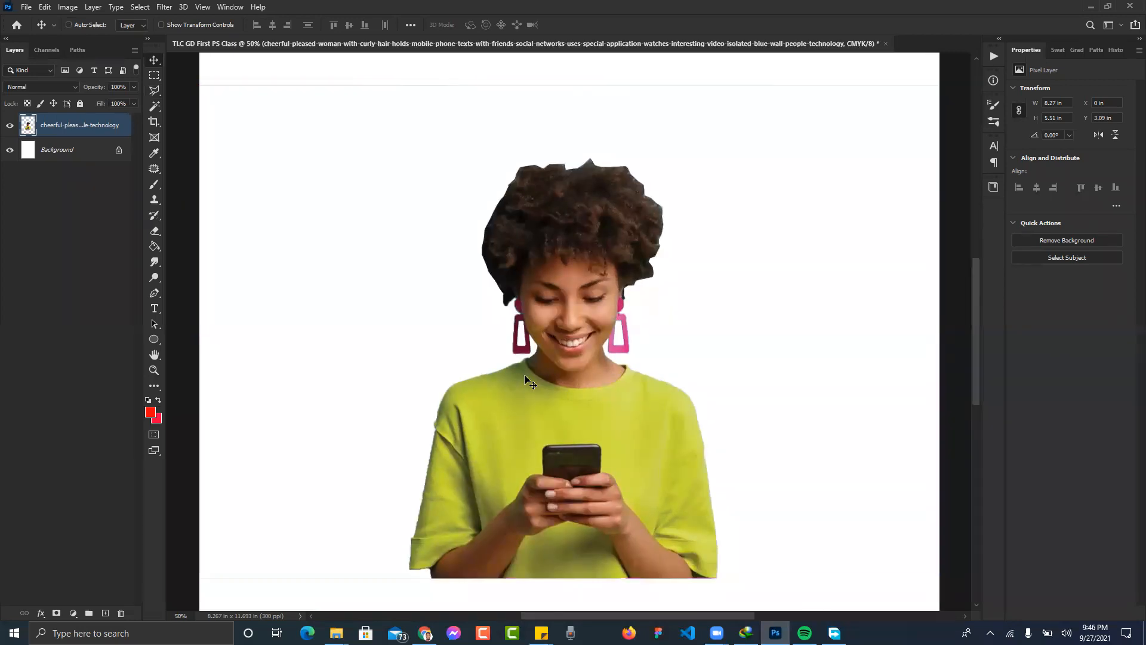
{"action": "key", "text": "ctrl+minus"}
{"action": "key", "text": "ctrl+minus"}
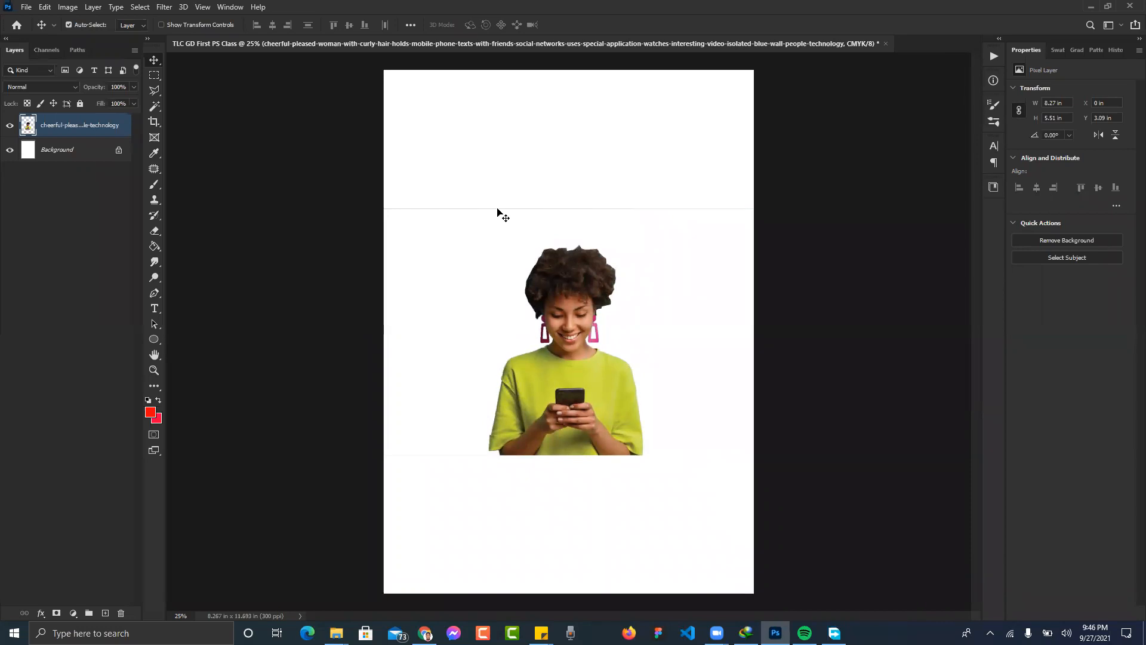
{"action": "left_click", "coordinate": [156, 76]}
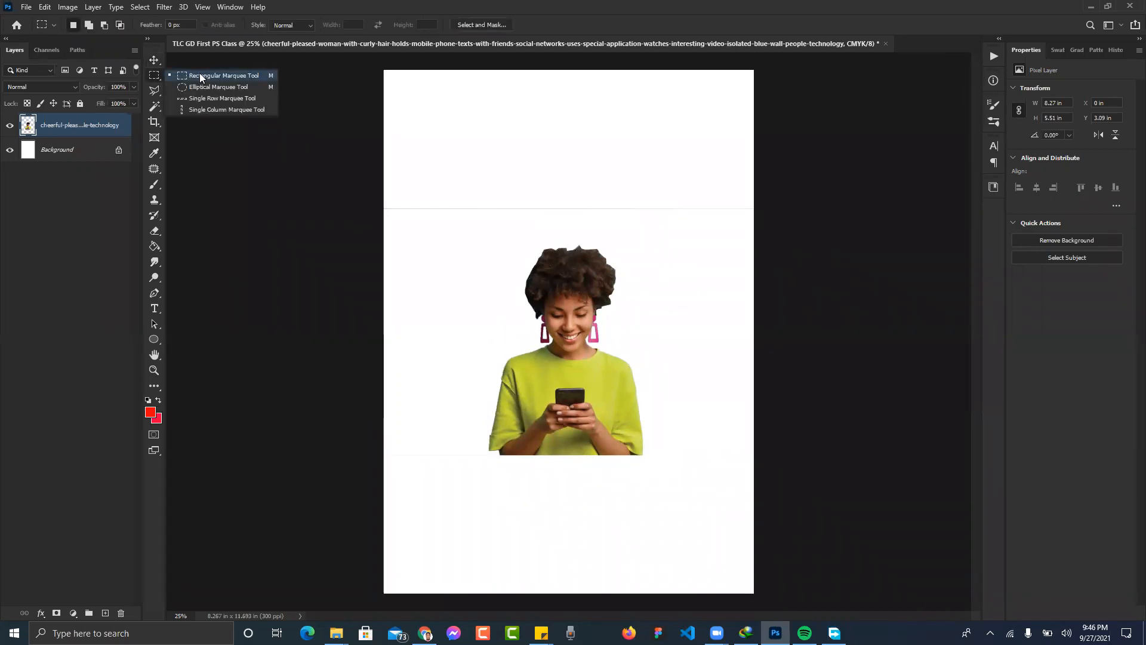
{"action": "left_click", "coordinate": [199, 75]}
{"action": "left_click_drag", "start_coordinate": [349, 154], "coordinate": [771, 236]}
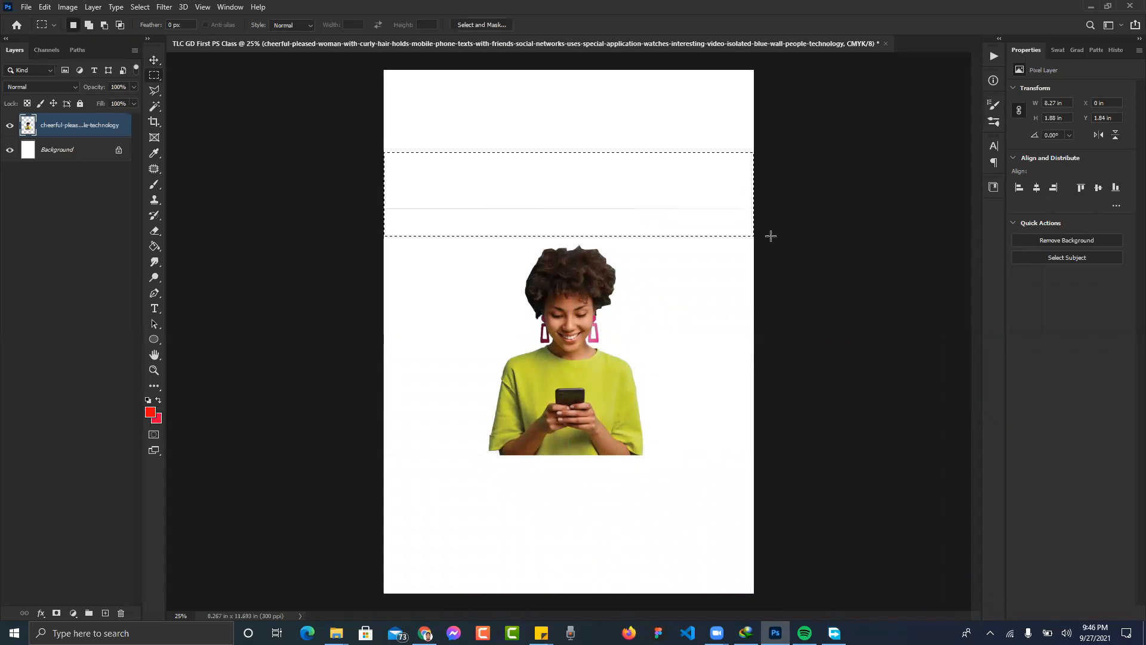
{"action": "key", "text": "ctrl+d"}
{"action": "left_click_drag", "start_coordinate": [349, 162], "coordinate": [466, 219]}
{"action": "left_click_drag", "start_coordinate": [653, 245], "coordinate": [780, 236]}
{"action": "key", "text": "ctrl+d"}
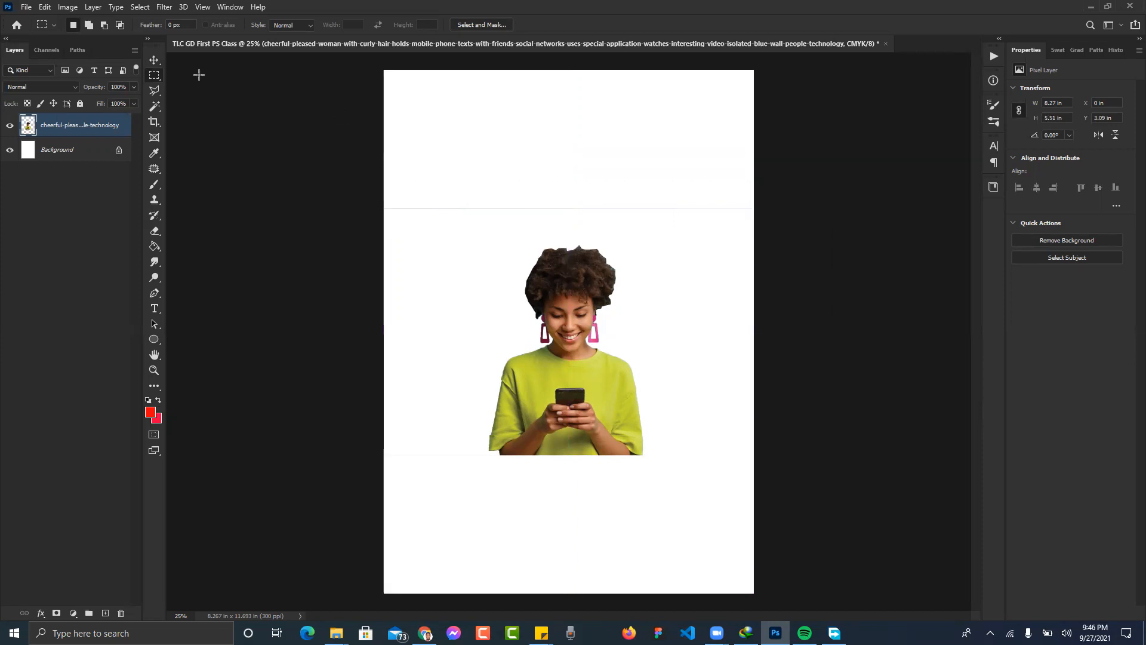
- Delete the faint grey line inside a band near the top of the page
{"action": "right_click", "coordinate": [155, 82]}
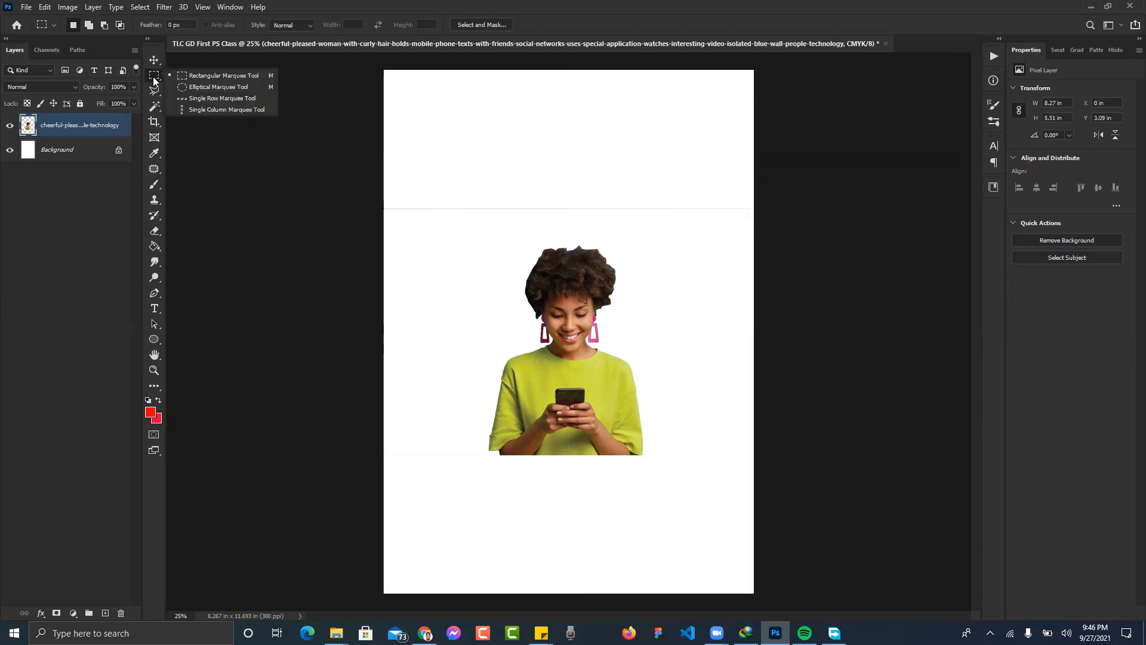
{"action": "left_click", "coordinate": [191, 76]}
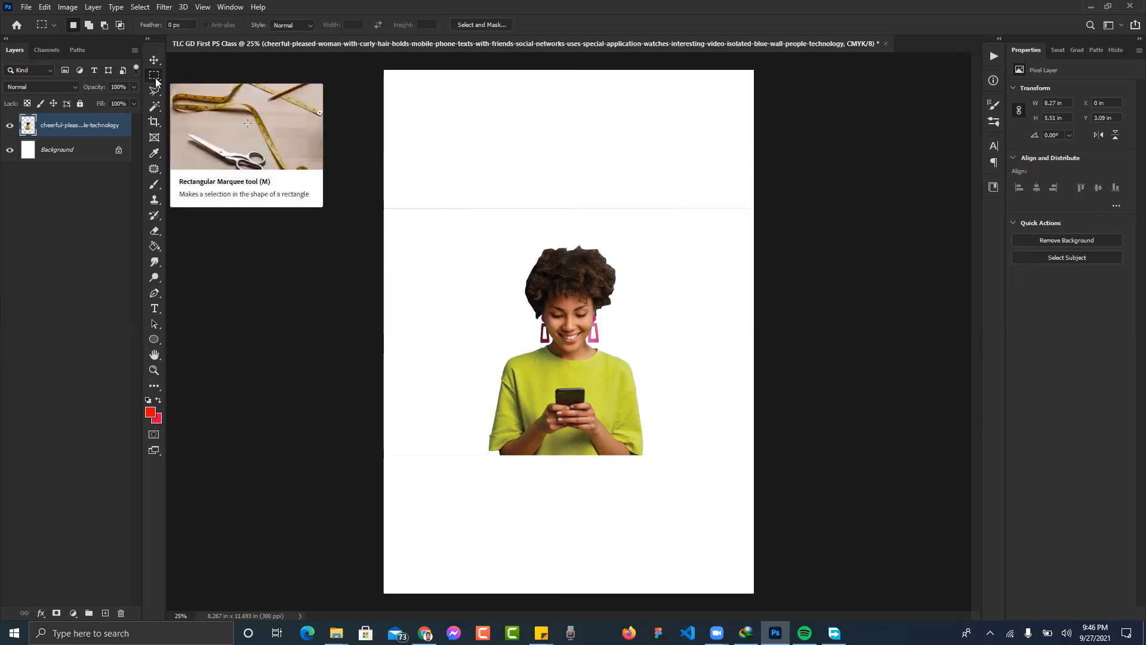
{"action": "right_click", "coordinate": [155, 82]}
{"action": "left_click", "coordinate": [198, 79]}
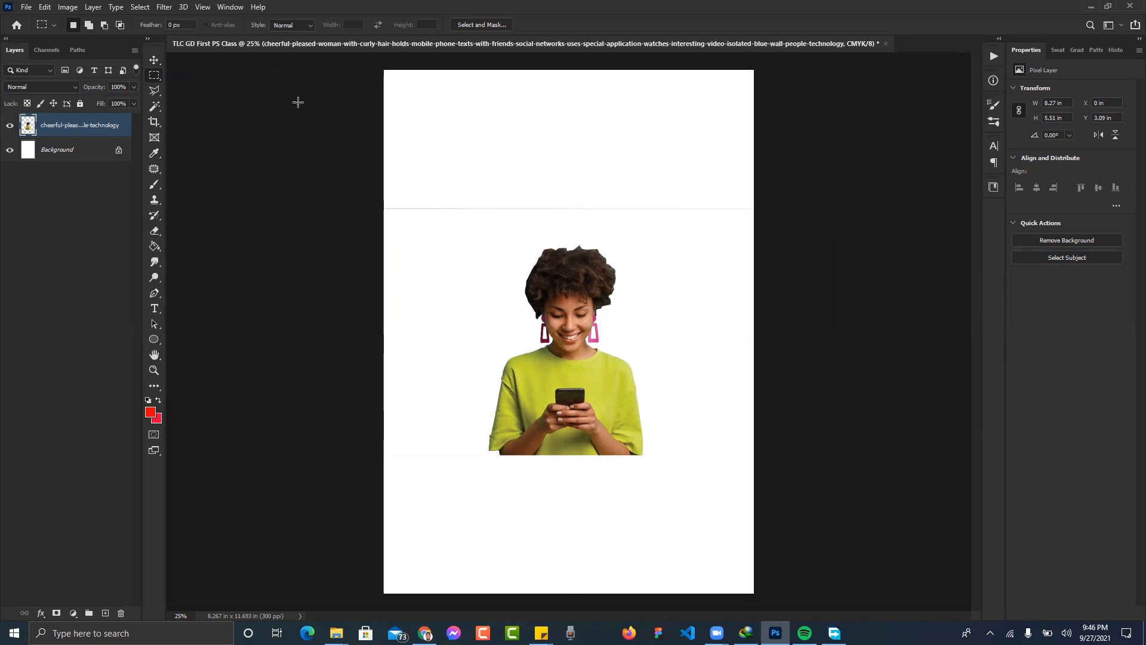
{"action": "left_click_drag", "start_coordinate": [385, 171], "coordinate": [773, 230]}
{"action": "key", "text": "Delete"}
{"action": "key", "text": "ctrl+d"}
- Delete the faint line along the page's left edge, then move the woman cut-out up and left
{"action": "left_click_drag", "start_coordinate": [375, 148], "coordinate": [413, 496]}
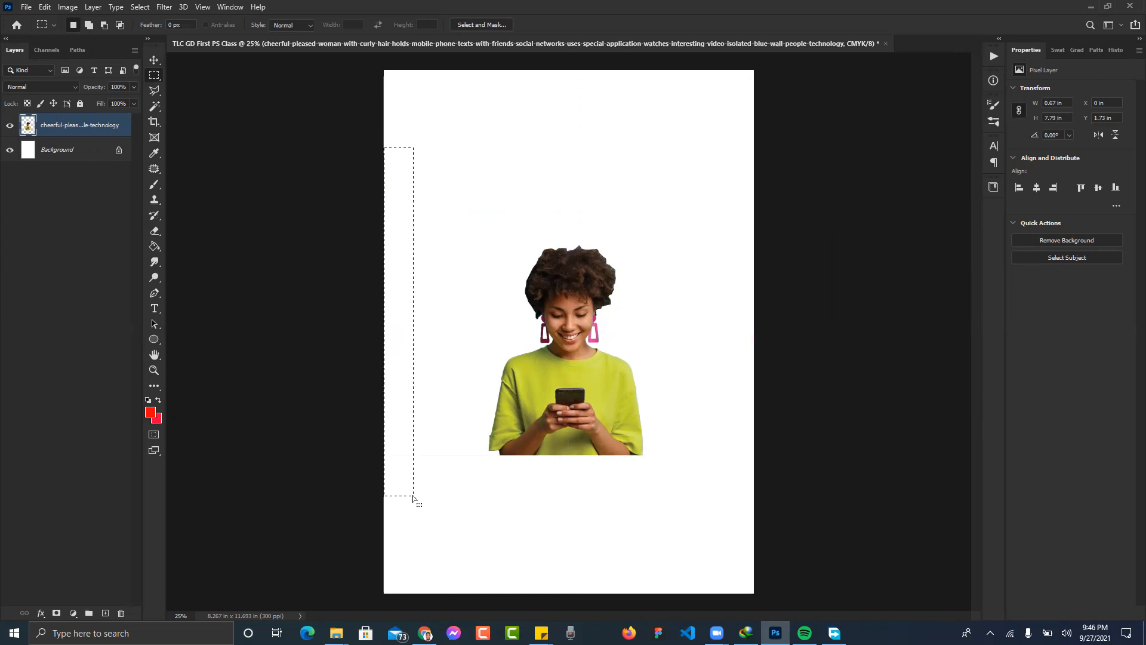
{"action": "key", "text": "Delete"}
{"action": "key", "text": "ctrl+d"}
{"action": "left_click_drag", "start_coordinate": [698, 130], "coordinate": [845, 512]}
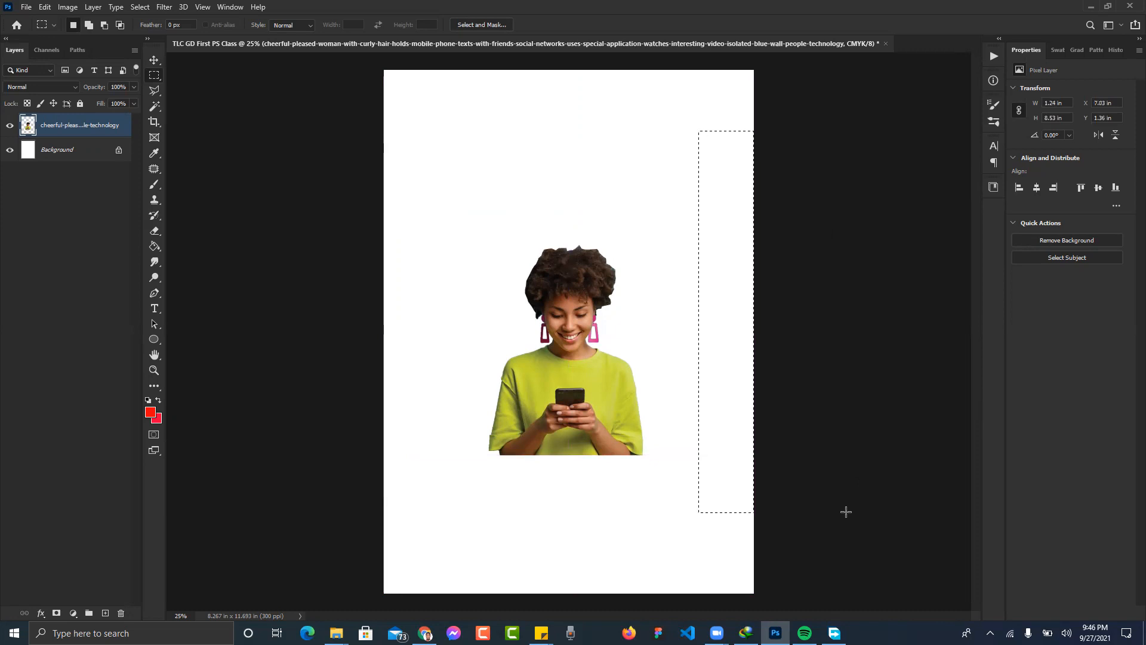
{"action": "key", "text": "ctrl+d"}
{"action": "key", "text": "v"}
{"action": "mouse_move", "coordinate": [561, 398]}
{"action": "left_mouse_down"}
{"action": "mouse_move", "coordinate": [525, 411]}
{"action": "mouse_move", "coordinate": [557, 382]}
{"action": "left_mouse_up"}
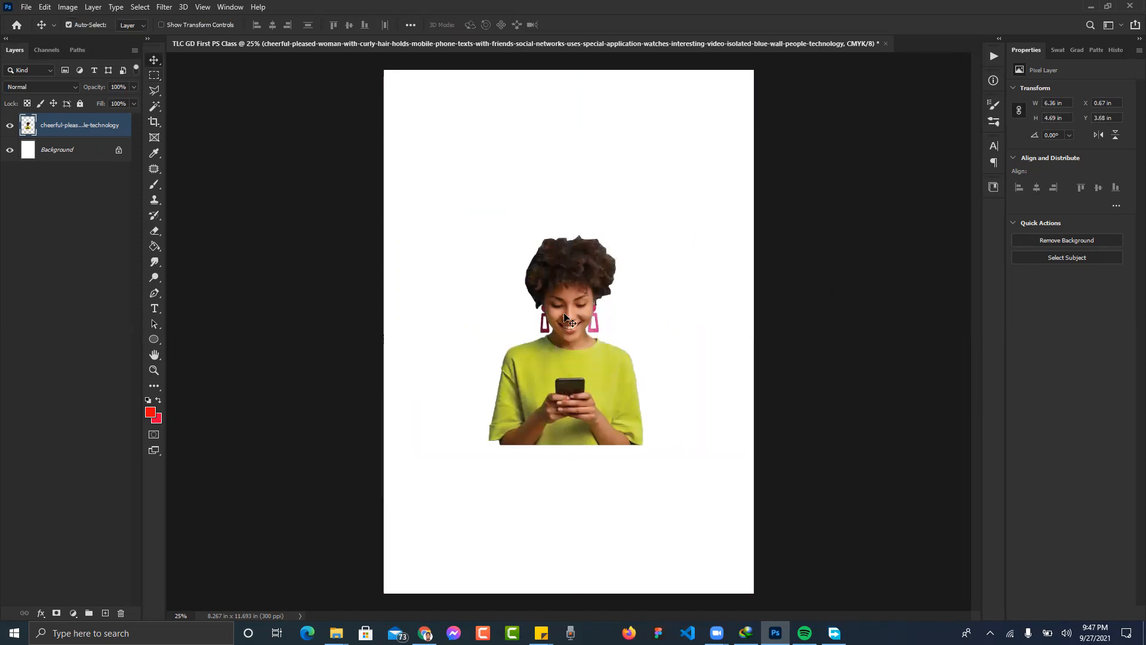
- Drag the woman cut-out down to rest along the page bottom, then open the Layer menu
{"action": "mouse_move", "coordinate": [567, 275]}
{"action": "left_mouse_down"}
{"action": "mouse_move", "coordinate": [586, 272]}
{"action": "mouse_move", "coordinate": [574, 288]}
{"action": "left_mouse_up"}
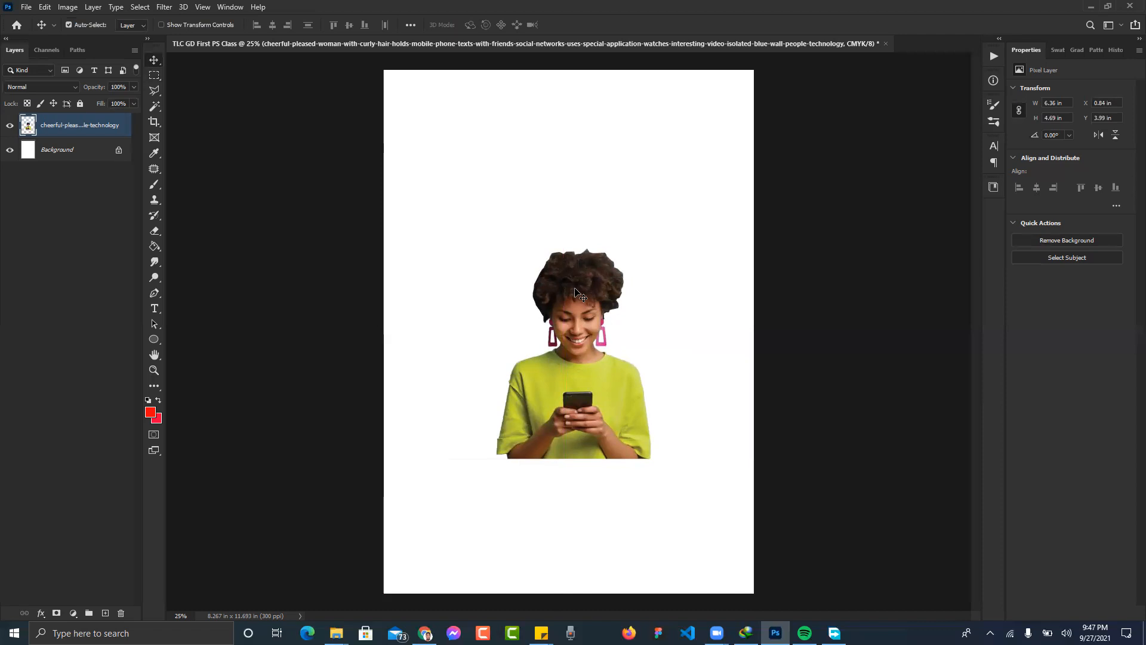
{"action": "key", "text": "ctrl"}
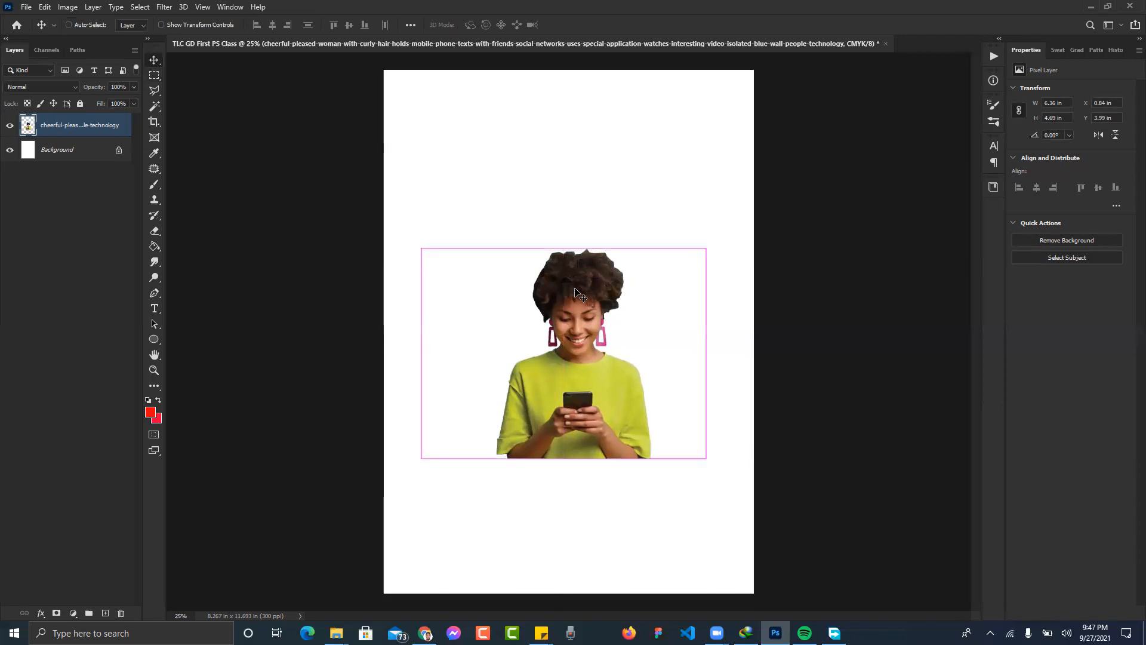
{"action": "key", "text": "ctrl+t"}
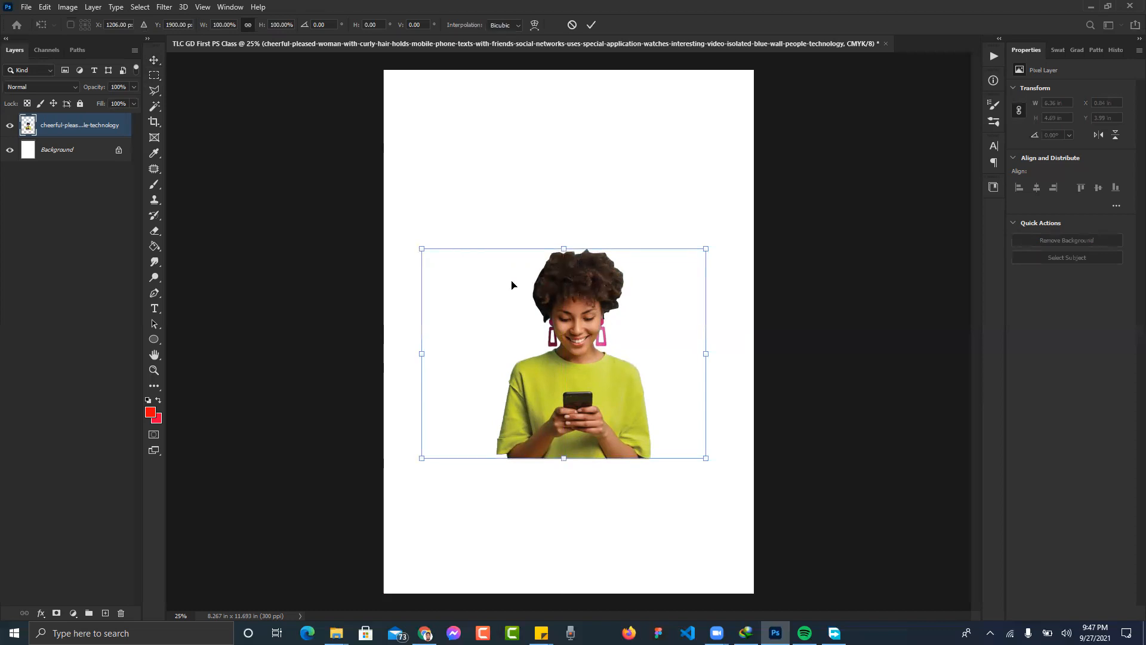
{"action": "key", "text": "Return"}
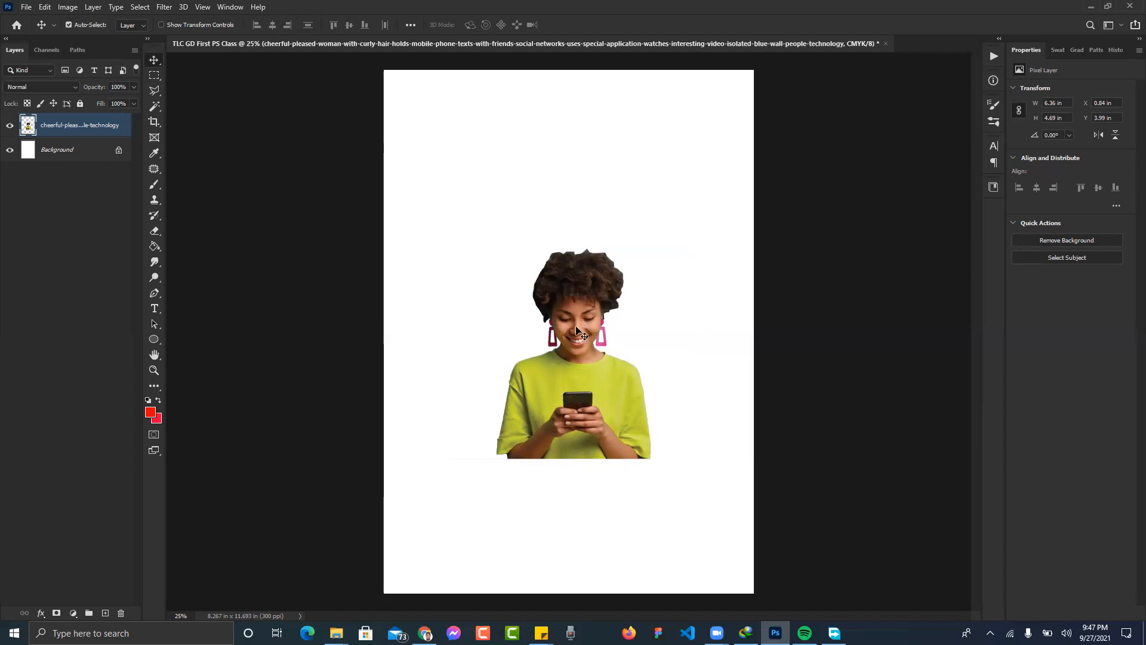
{"action": "left_click_drag", "start_coordinate": [574, 339], "coordinate": [561, 441]}
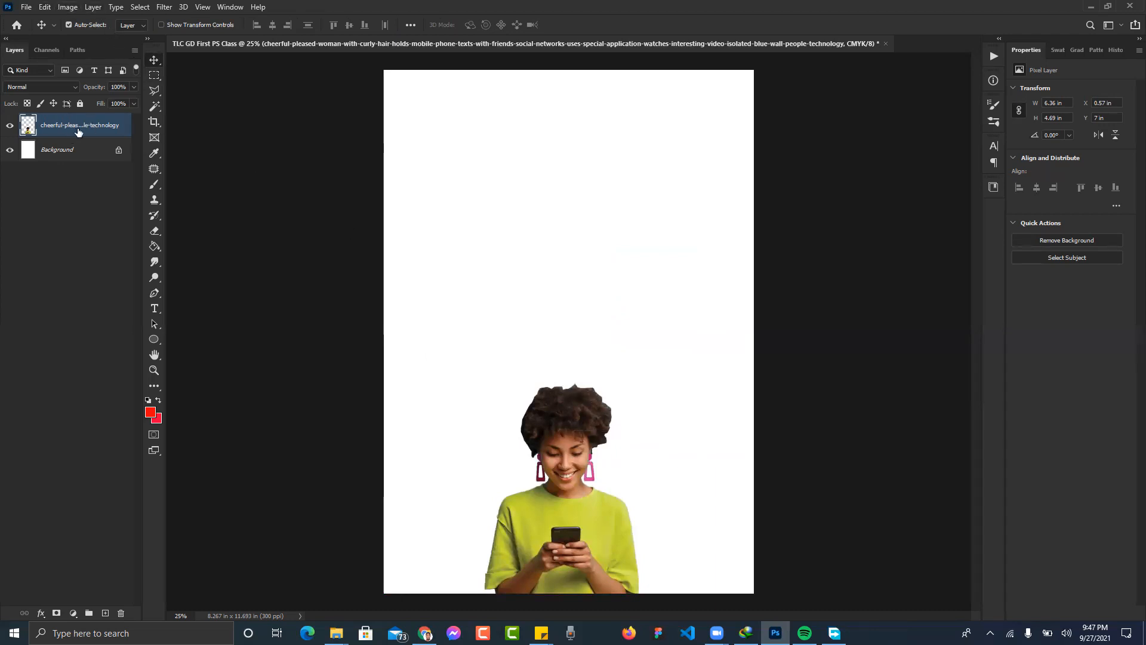
{"action": "left_click", "coordinate": [89, 7]}
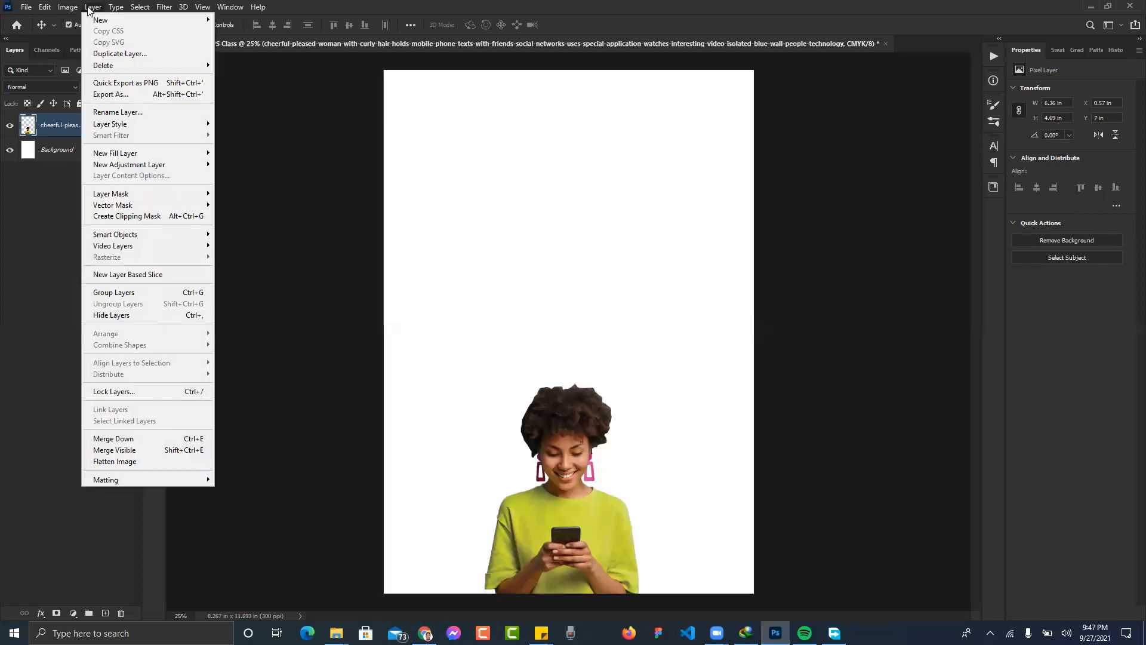
- Start Free Transform on the cut-out woman layer from the Edit menu
{"action": "mouse_move", "coordinate": [54, 10]}
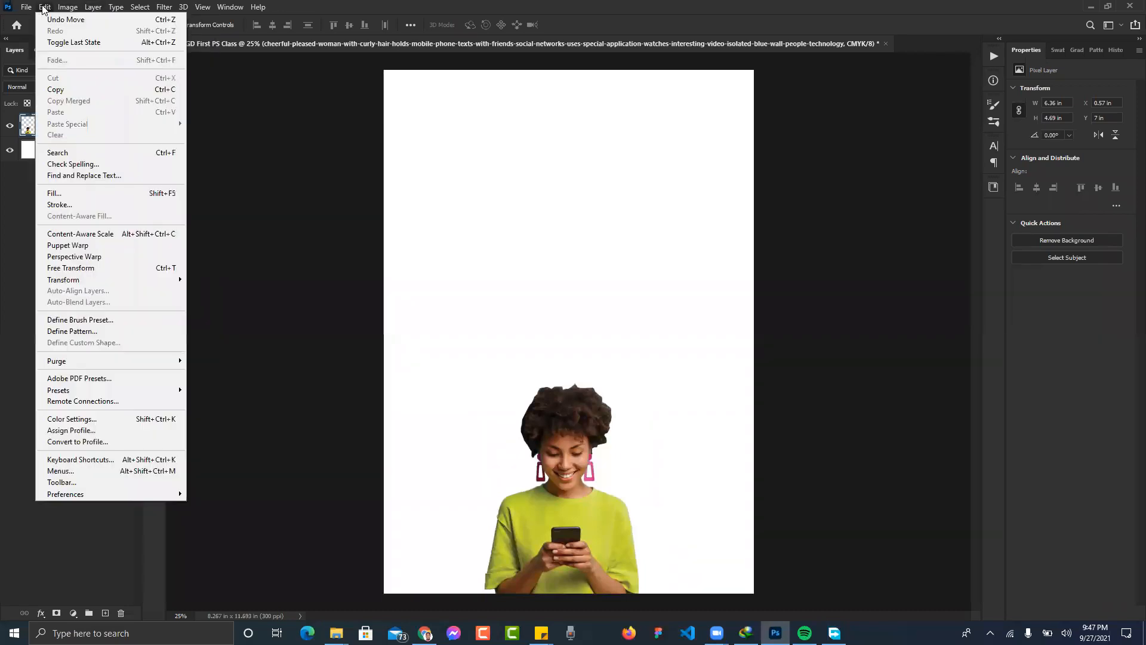
{"action": "mouse_move", "coordinate": [149, 282]}
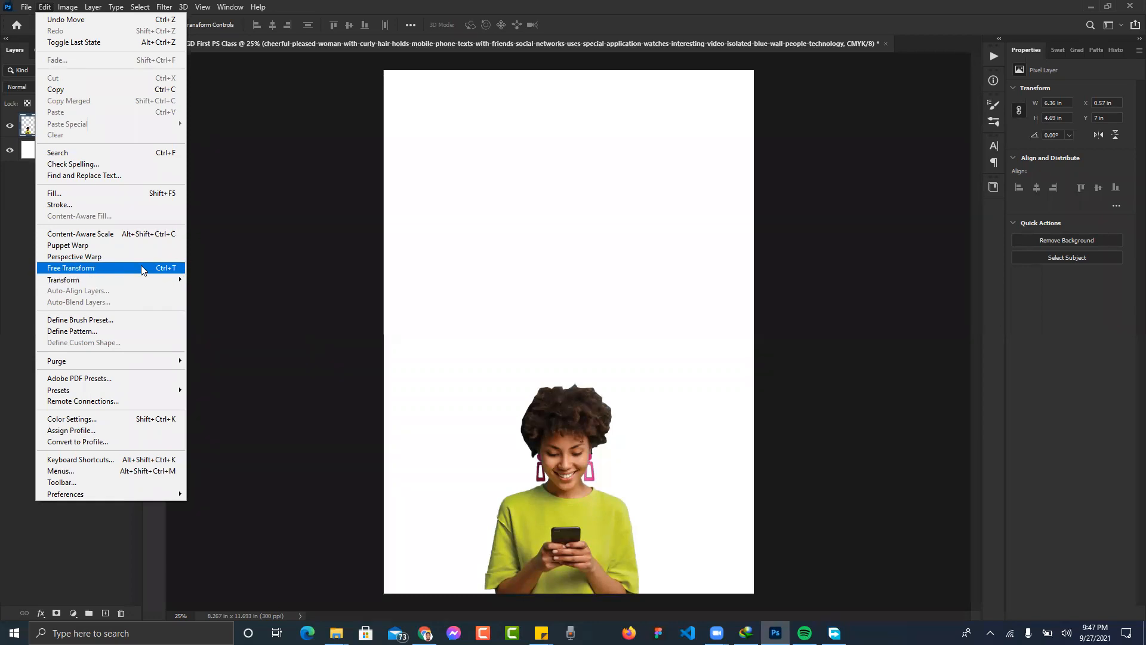
{"action": "left_click", "coordinate": [96, 269]}
{"action": "key", "text": "Return"}
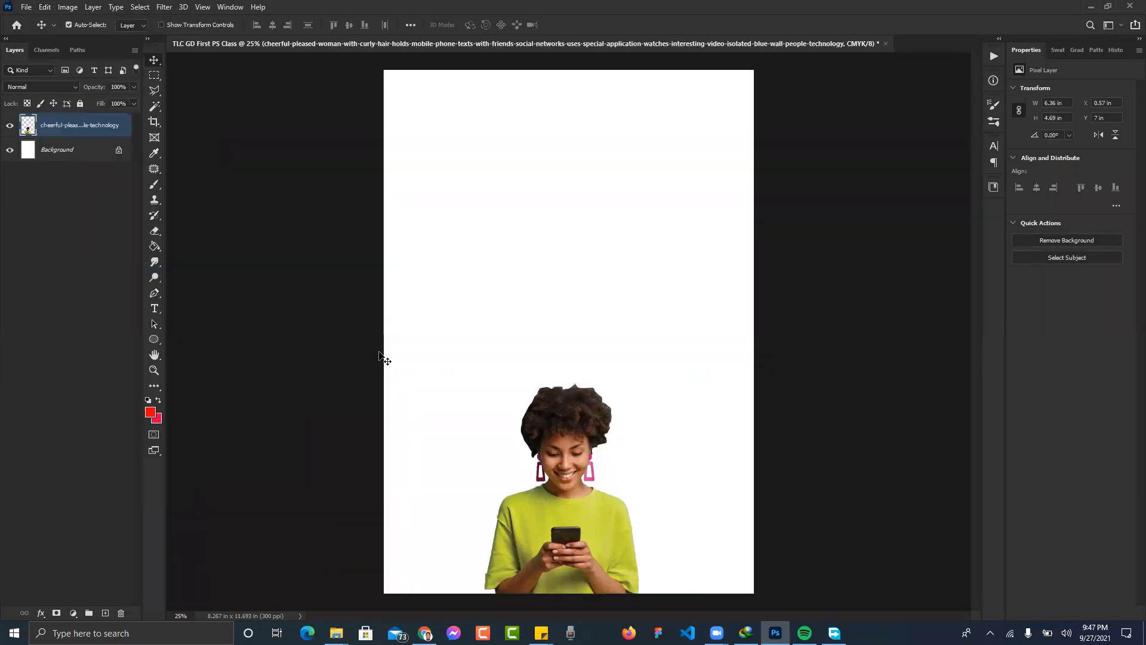
{"action": "key", "text": "ctrl+t"}
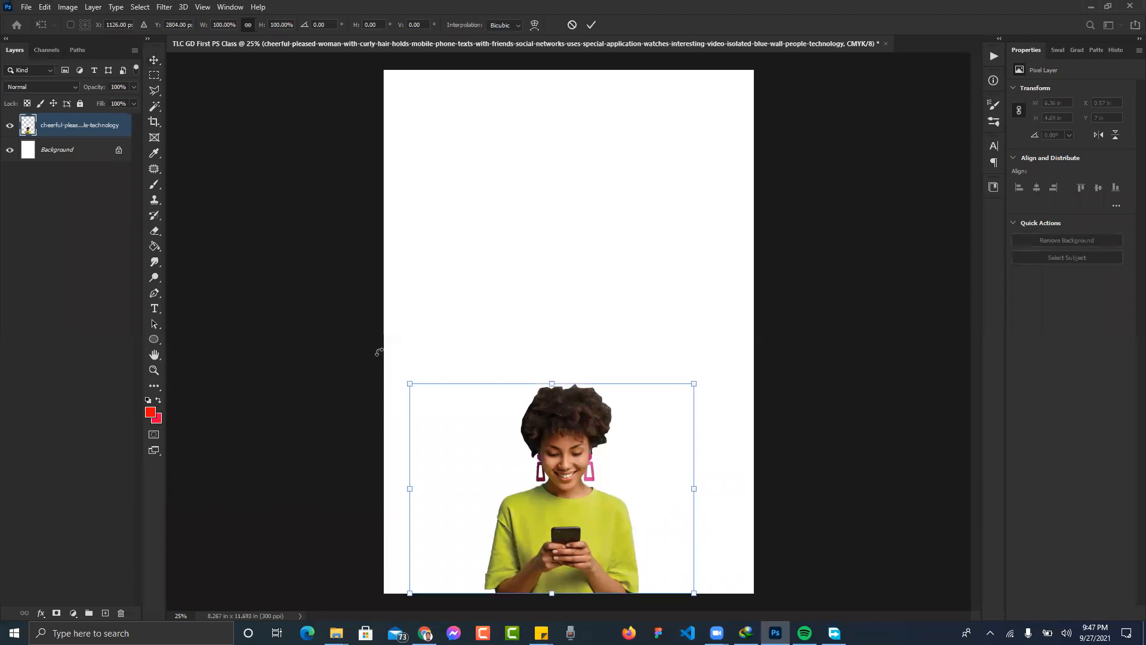
{"action": "key", "text": "Return"}
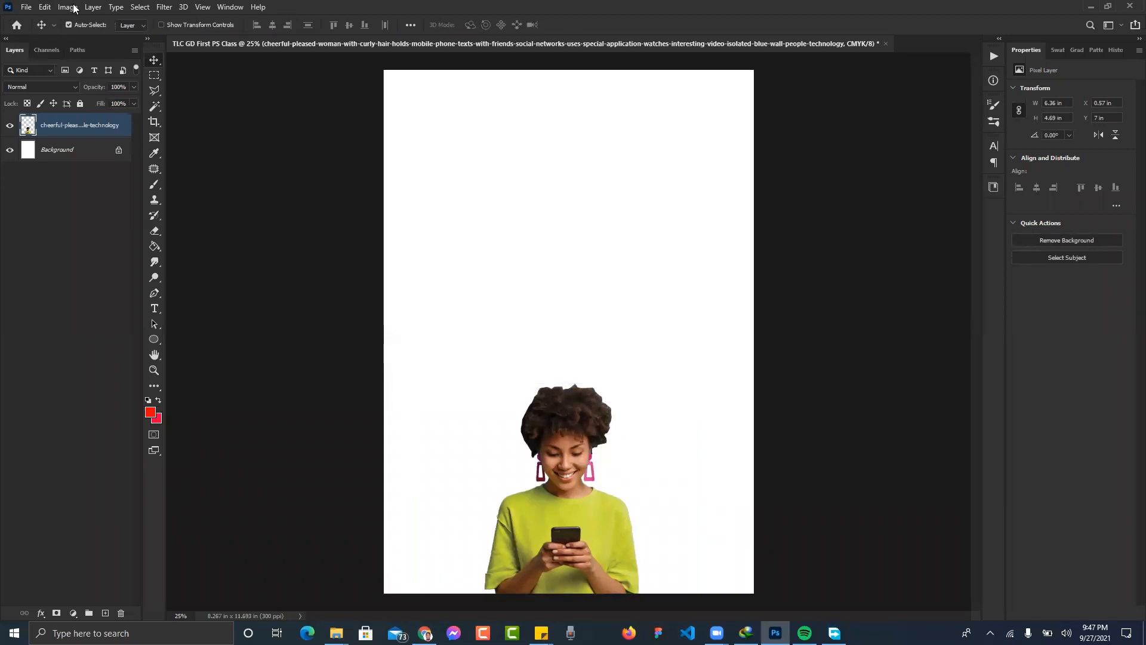
{"action": "left_click", "coordinate": [45, 7]}
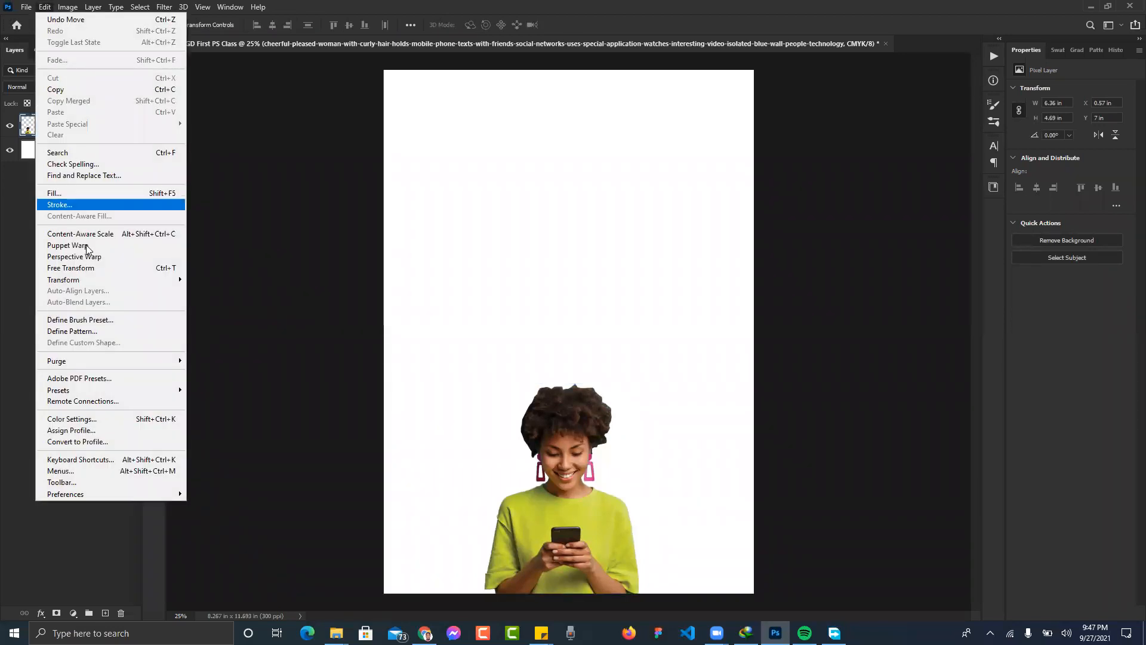
{"action": "left_click", "coordinate": [180, 268]}
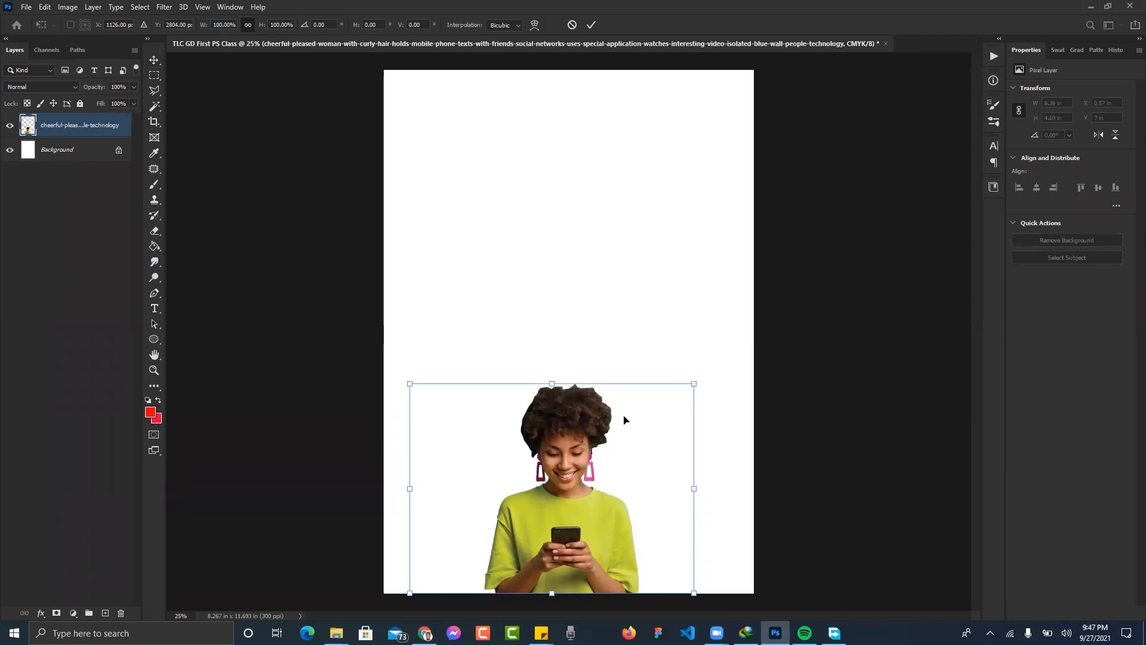
- Scale the woman proportionally to roughly double size and apply it
{"action": "left_click_drag", "start_coordinate": [693, 386], "coordinate": [771, 326]}
{"action": "left_click_drag", "start_coordinate": [411, 328], "coordinate": [335, 283]}
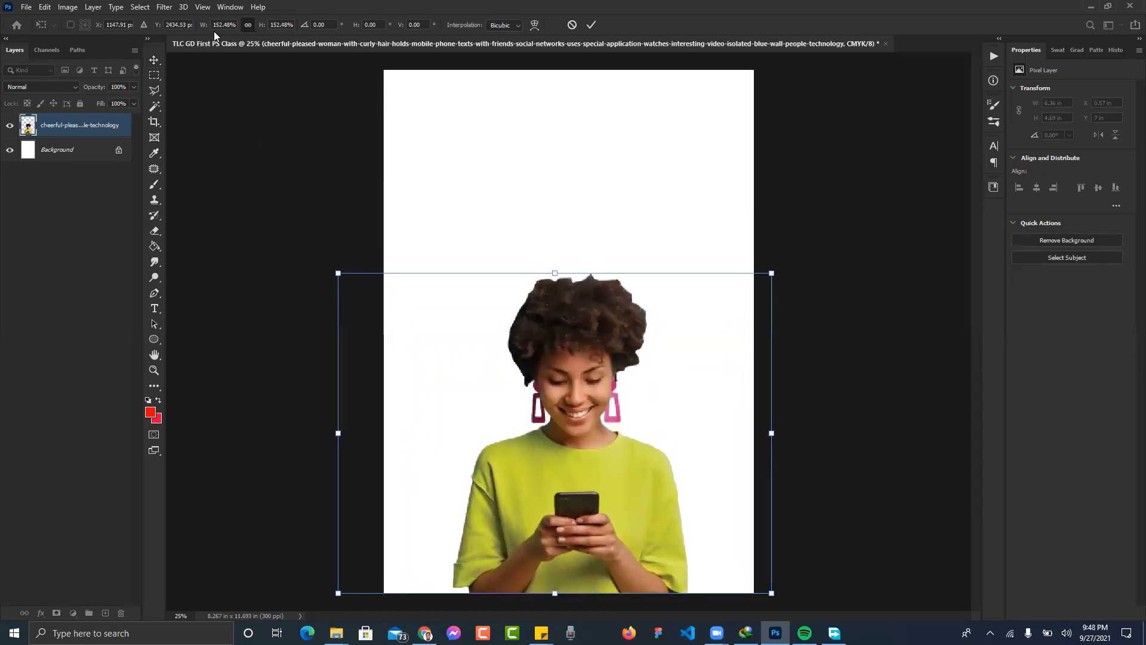
{"action": "left_click", "coordinate": [247, 21]}
{"action": "mouse_move", "coordinate": [261, 29]}
{"action": "left_mouse_down"}
{"action": "mouse_move", "coordinate": [302, 29]}
{"action": "mouse_move", "coordinate": [237, 35]}
{"action": "mouse_move", "coordinate": [262, 33]}
{"action": "left_mouse_up"}
{"action": "key", "text": "Return"}
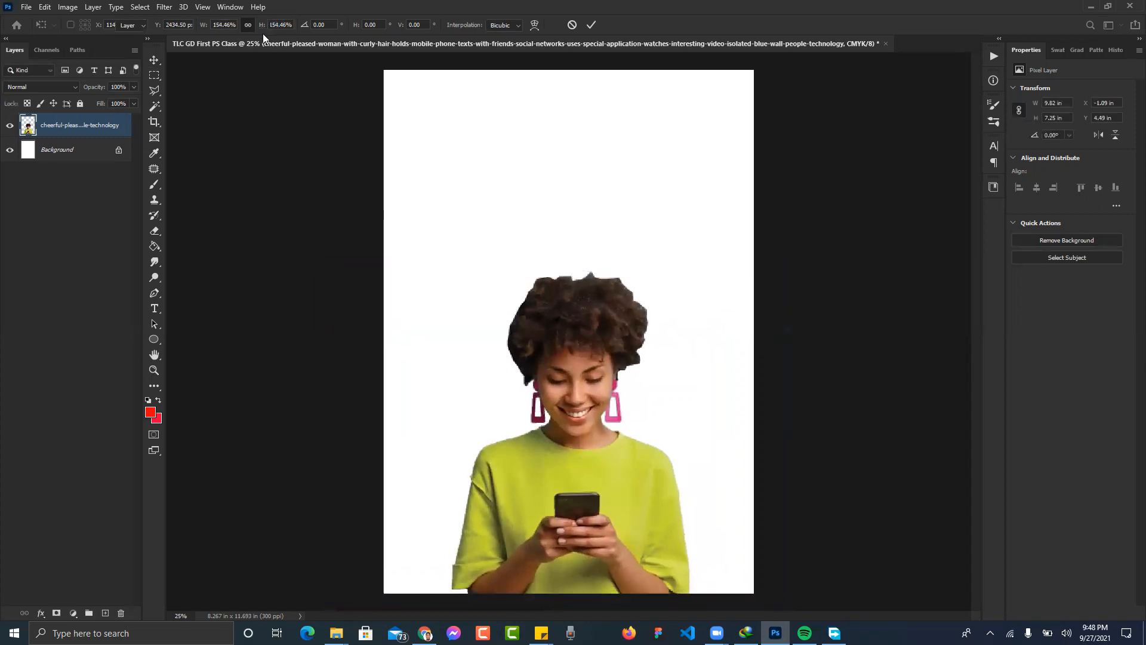
- Fine-tune the woman's size to about 10.39 x 7.66 in and commit
{"action": "key", "text": "ctrl+t"}
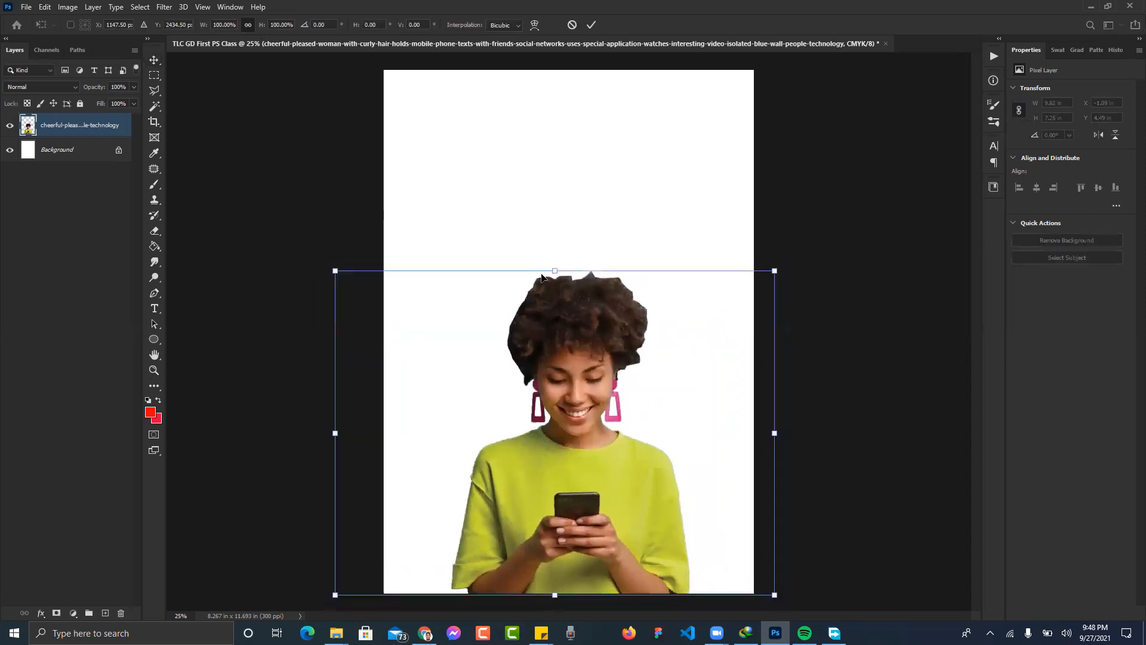
{"action": "left_click_drag", "start_coordinate": [334, 270], "coordinate": [310, 253]}
{"action": "key", "text": "Return"}
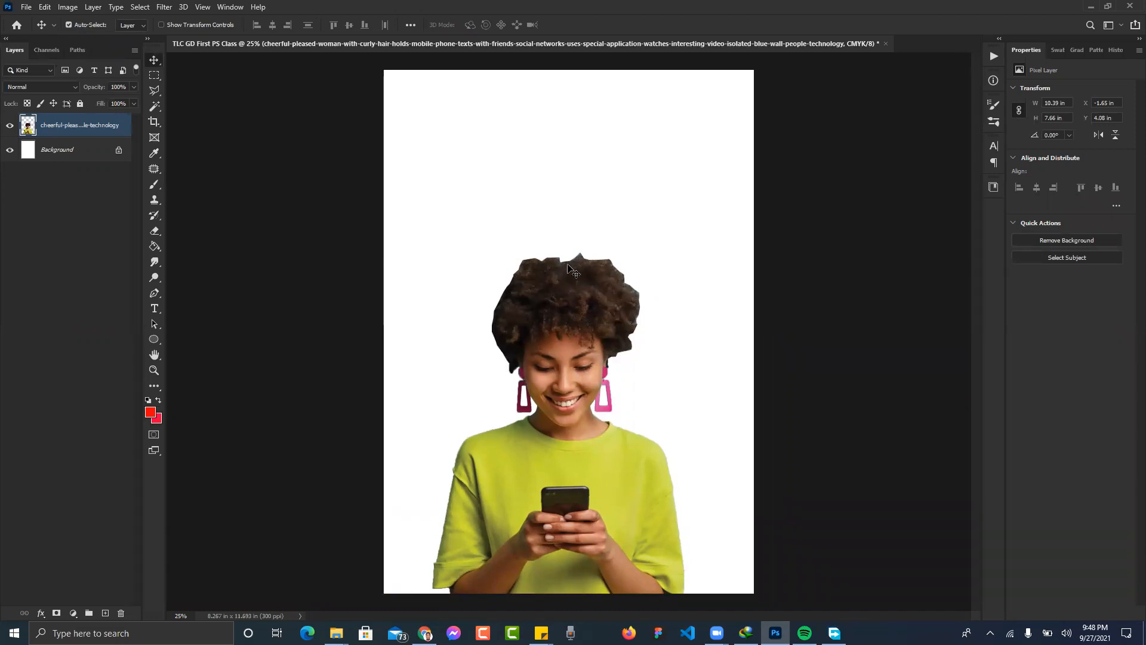
- Set up the Eraser with brush size 125 and 50% flow
{"action": "left_click", "coordinate": [154, 231]}
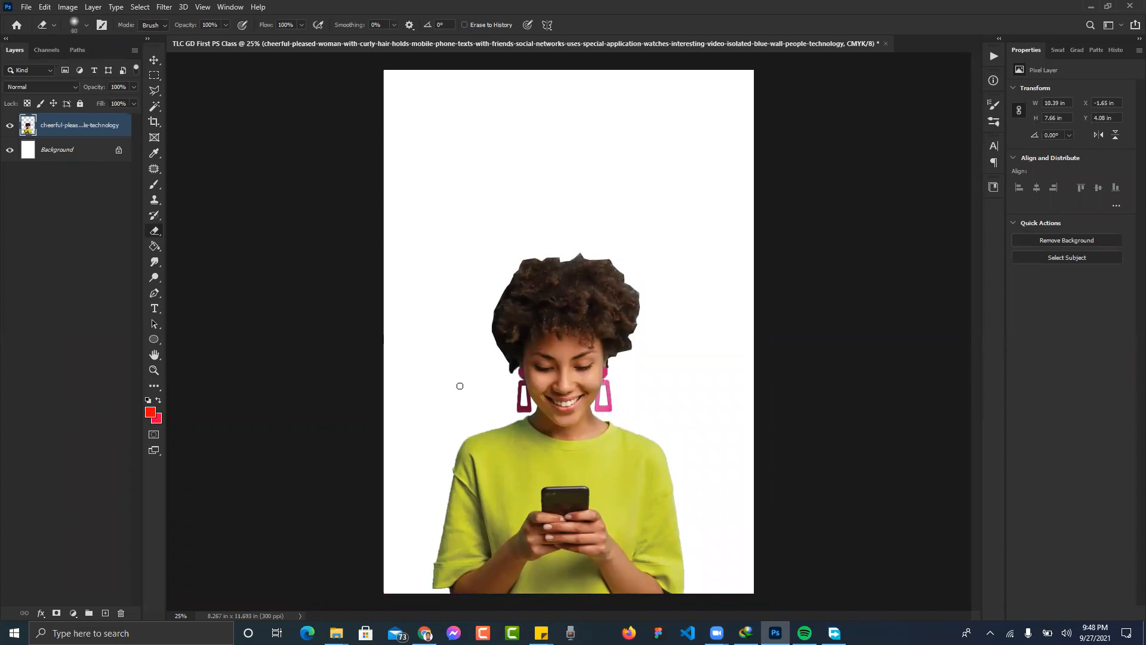
{"action": "key", "text": "bracketright"}
{"action": "key", "text": "bracketright"}
{"action": "key", "text": "bracketright"}
{"action": "key", "text": "bracketright"}
{"action": "left_click", "coordinate": [301, 24]}
{"action": "left_click", "coordinate": [315, 10]}
- Erase along the left, top-left and top edges of the woman's hair to soften them
{"action": "mouse_move", "coordinate": [500, 362]}
{"action": "left_mouse_down"}
{"action": "mouse_move", "coordinate": [488, 302]}
{"action": "mouse_move", "coordinate": [532, 248]}
{"action": "mouse_move", "coordinate": [614, 253]}
{"action": "mouse_move", "coordinate": [583, 249]}
{"action": "mouse_move", "coordinate": [603, 251]}
{"action": "mouse_move", "coordinate": [645, 289]}
{"action": "mouse_move", "coordinate": [634, 353]}
{"action": "mouse_move", "coordinate": [642, 346]}
{"action": "left_mouse_up"}
{"action": "mouse_move", "coordinate": [498, 378]}
{"action": "left_mouse_down"}
{"action": "mouse_move", "coordinate": [513, 373]}
{"action": "mouse_move", "coordinate": [493, 366]}
{"action": "left_mouse_up"}
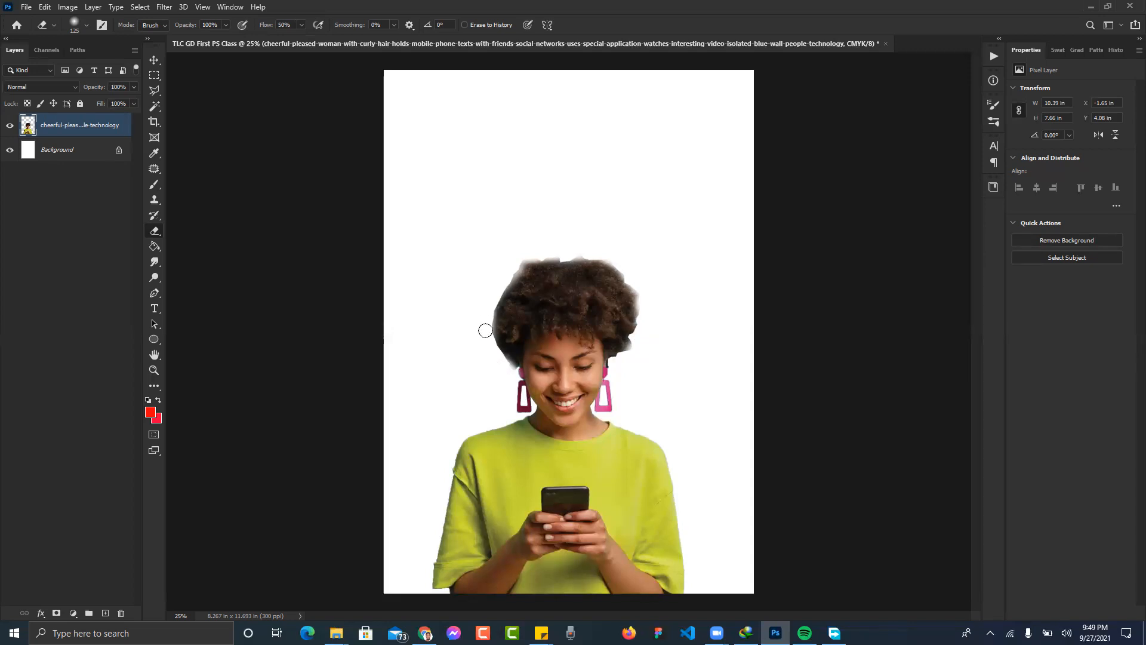
{"action": "left_click_drag", "start_coordinate": [530, 264], "coordinate": [525, 253]}
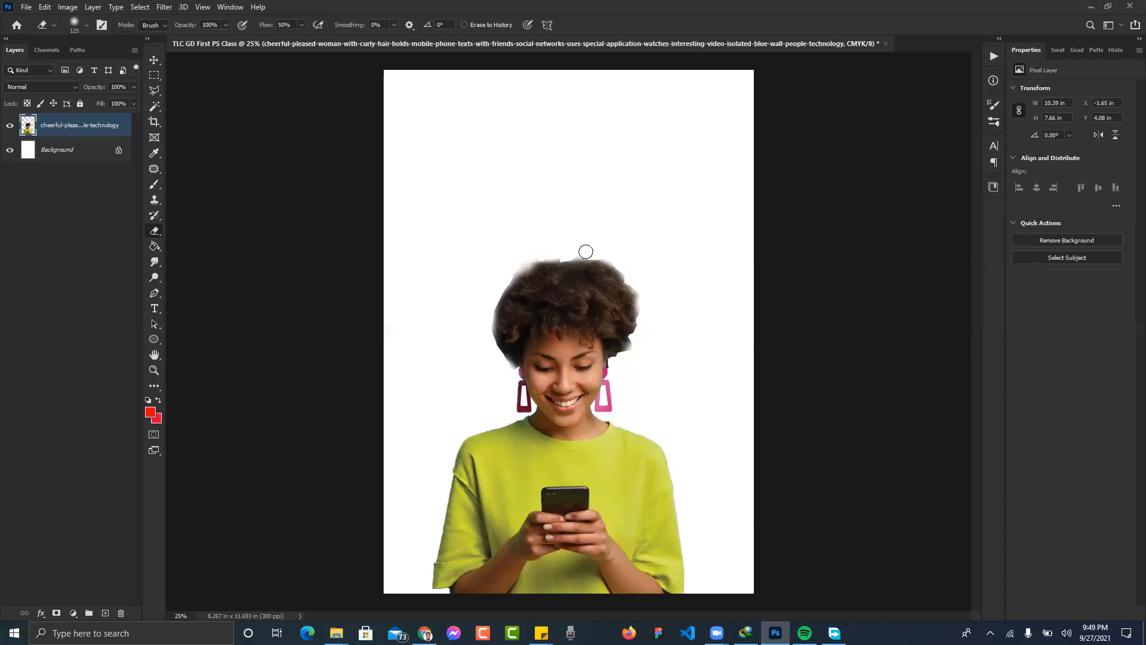
{"action": "left_click_drag", "start_coordinate": [586, 256], "coordinate": [643, 259]}
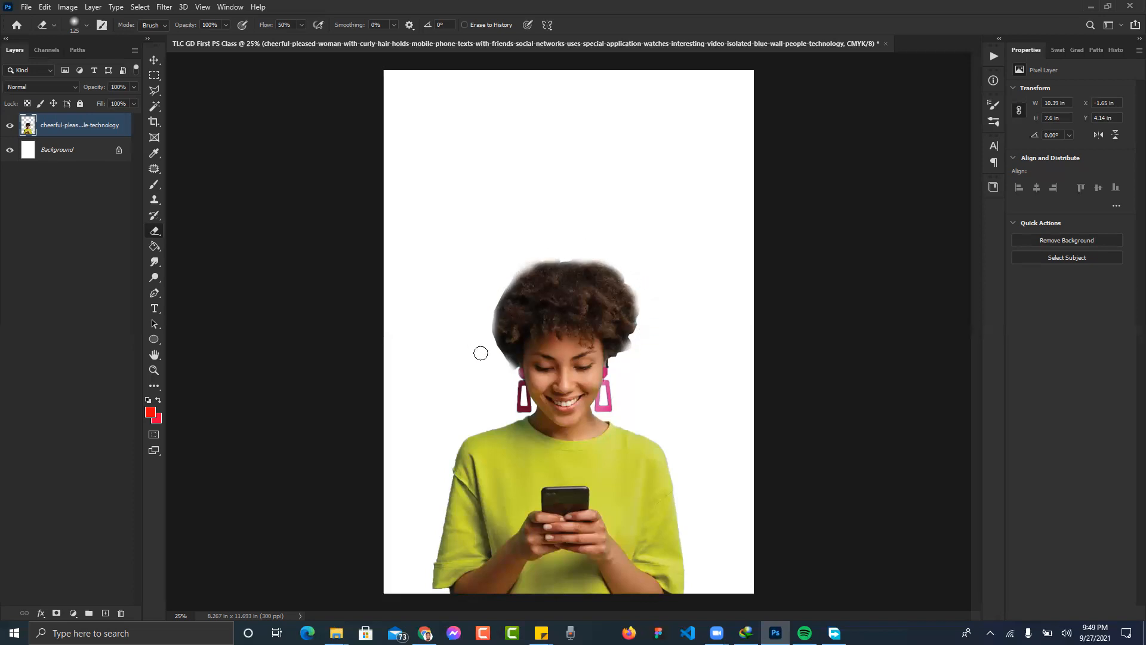
{"action": "key", "text": "v"}
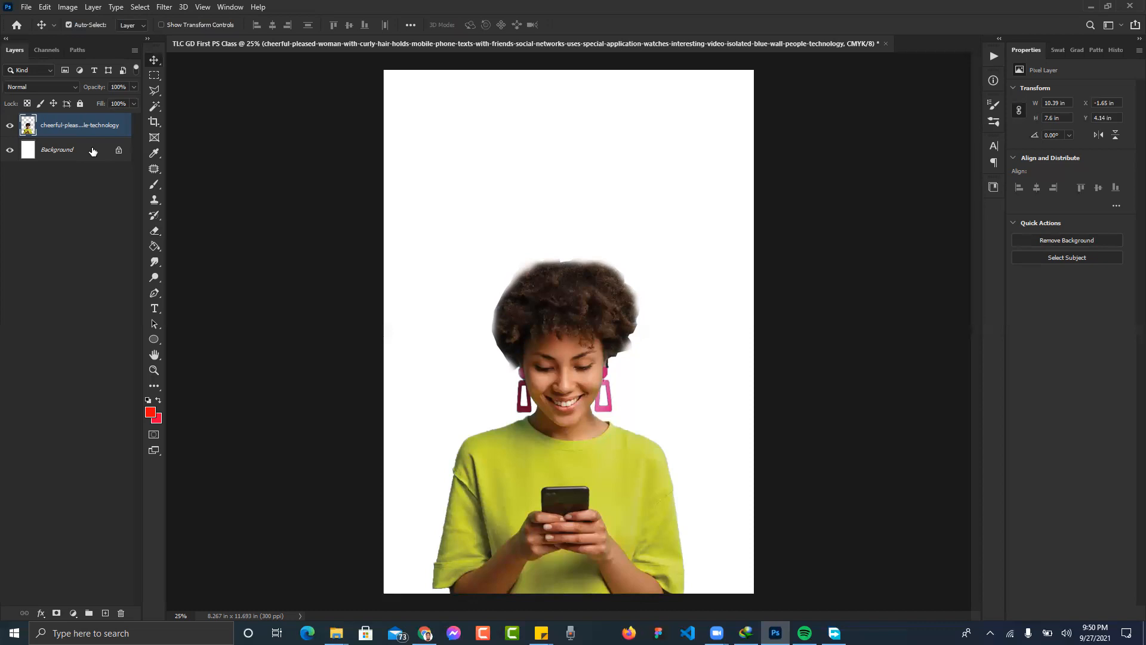
- Create a new empty layer named BG with Shift+Ctrl+N and leave it selected
{"action": "left_click", "coordinate": [93, 6]}
{"action": "mouse_move", "coordinate": [149, 20]}
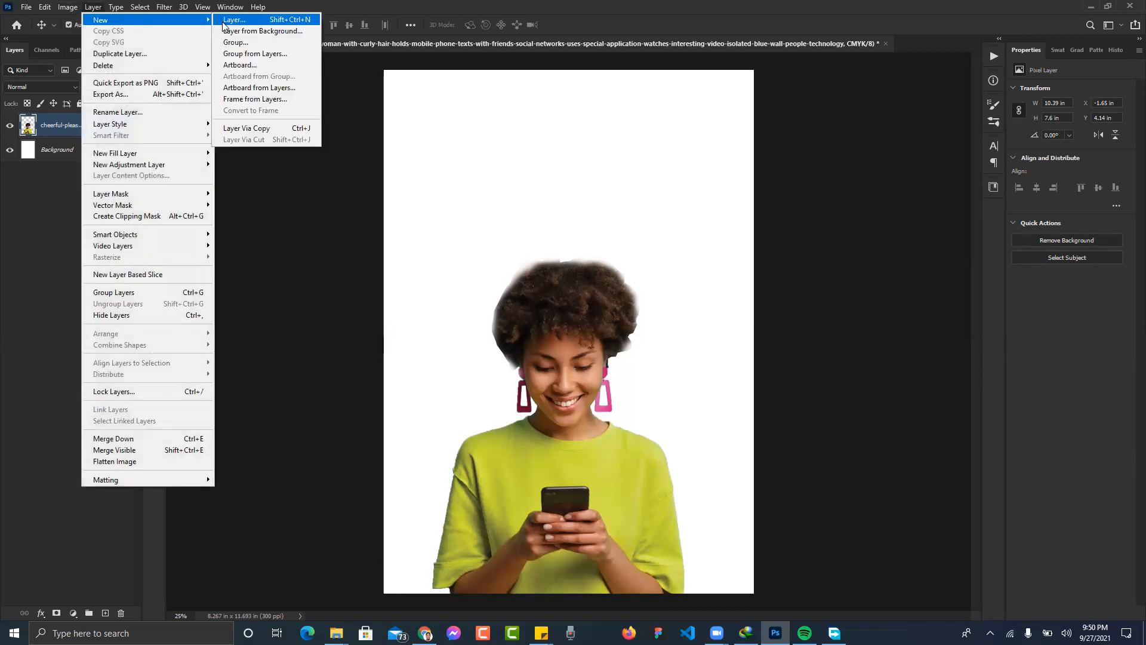
{"action": "left_click", "coordinate": [223, 24]}
{"action": "left_click", "coordinate": [668, 202]}
{"action": "key", "text": "ctrl"}
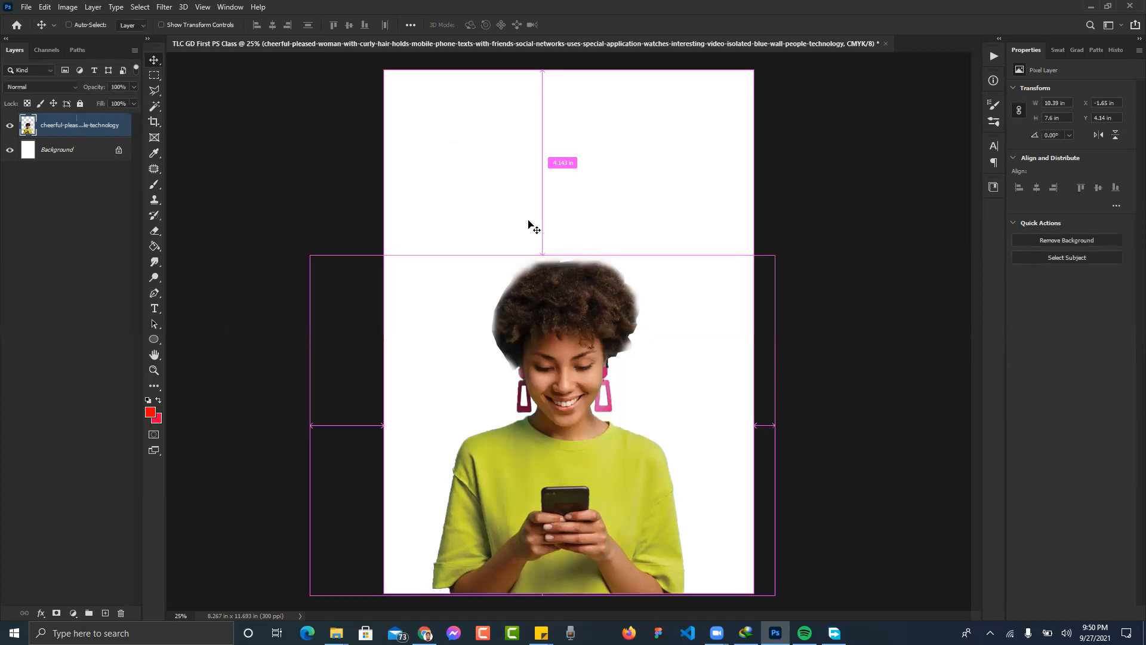
{"action": "key", "text": "ctrl+shift+n"}
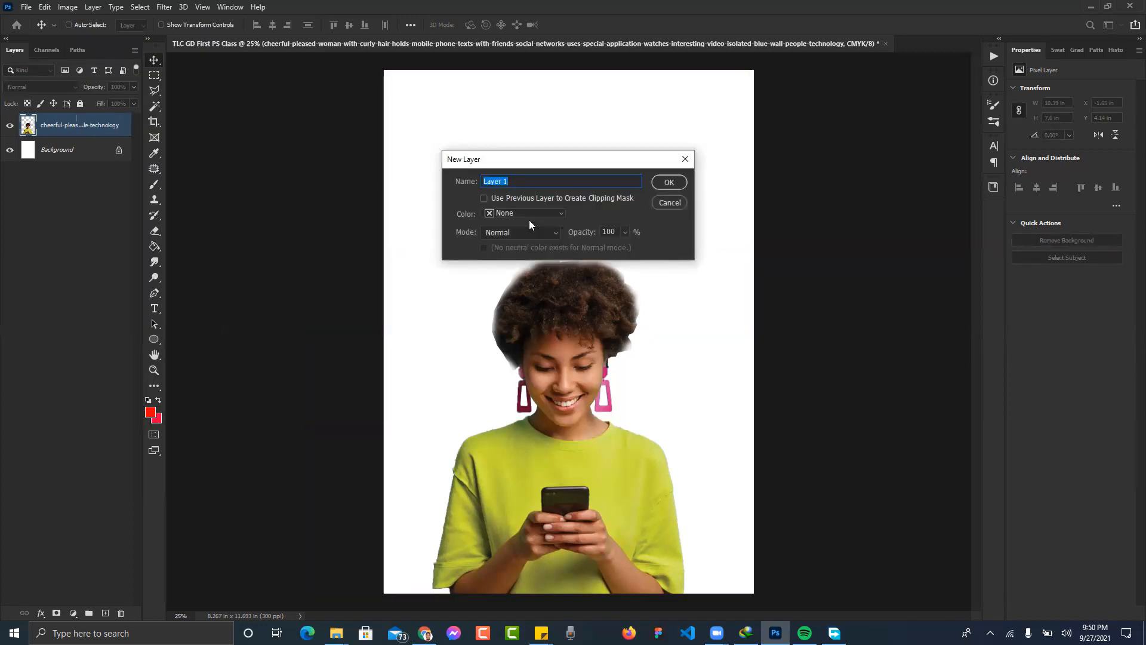
{"action": "left_click", "coordinate": [656, 203]}
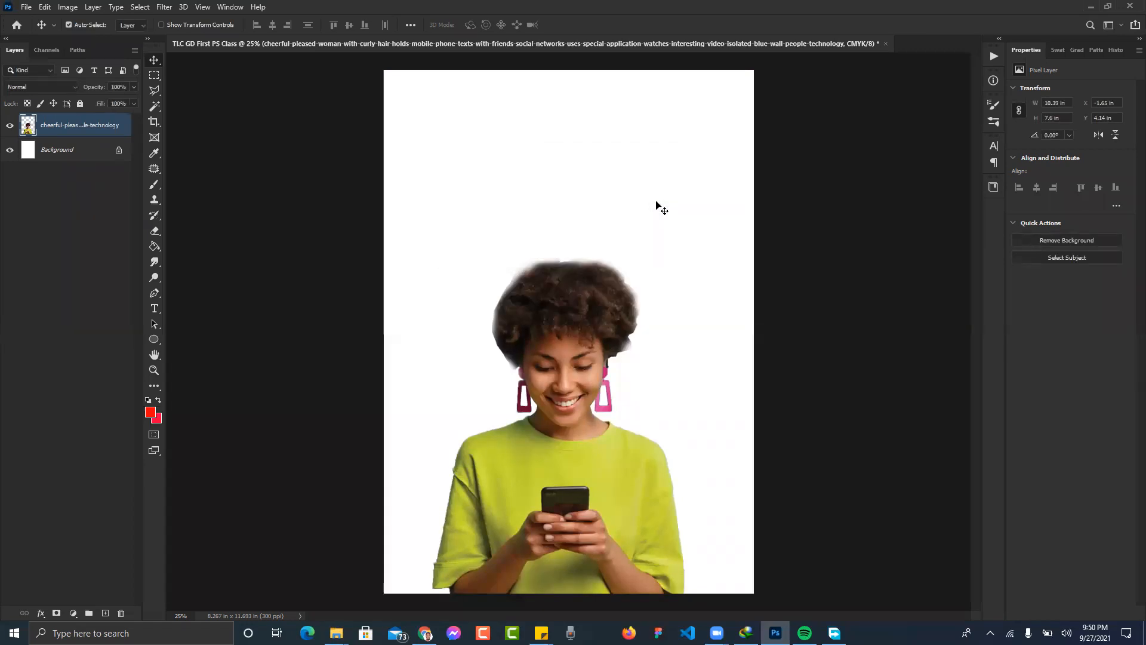
{"action": "key", "text": "ctrl"}
{"action": "key", "text": "ctrl+shift+n"}
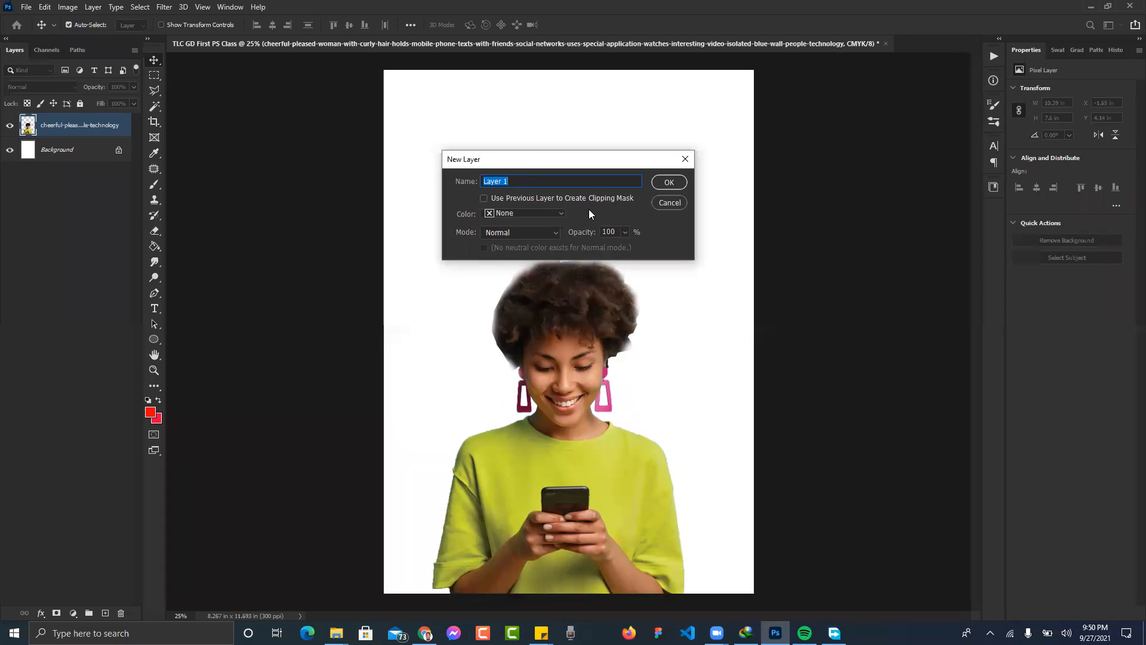
{"action": "type", "text": "BG"}
{"action": "key", "text": "Return"}
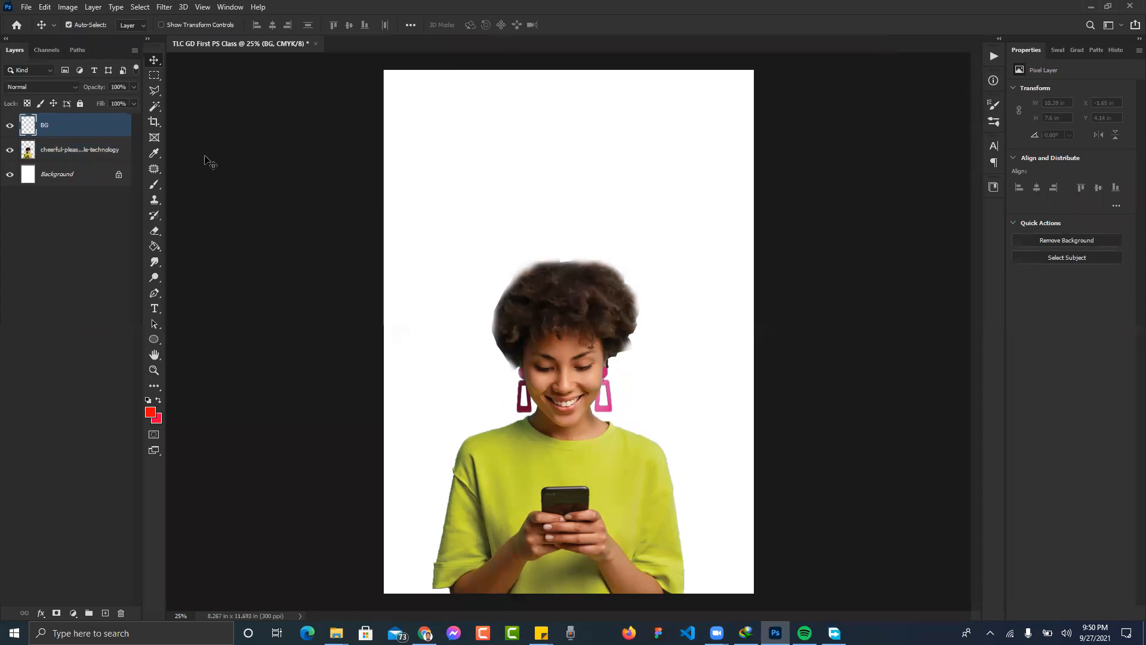
{"action": "left_click", "coordinate": [60, 156]}
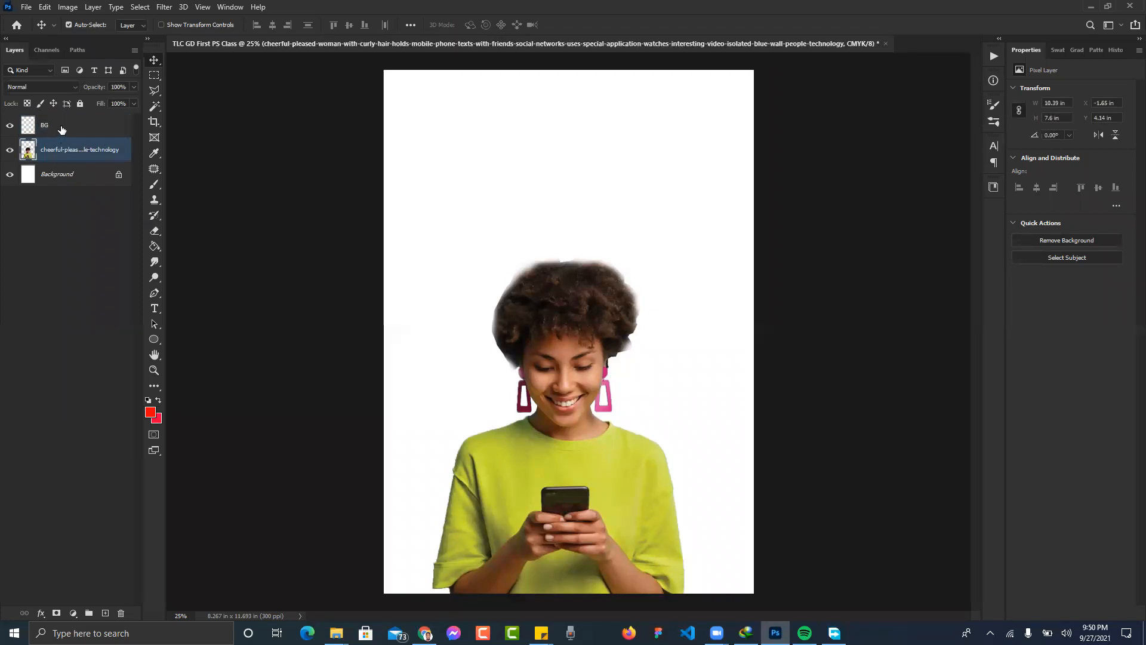
{"action": "left_click", "coordinate": [62, 130]}
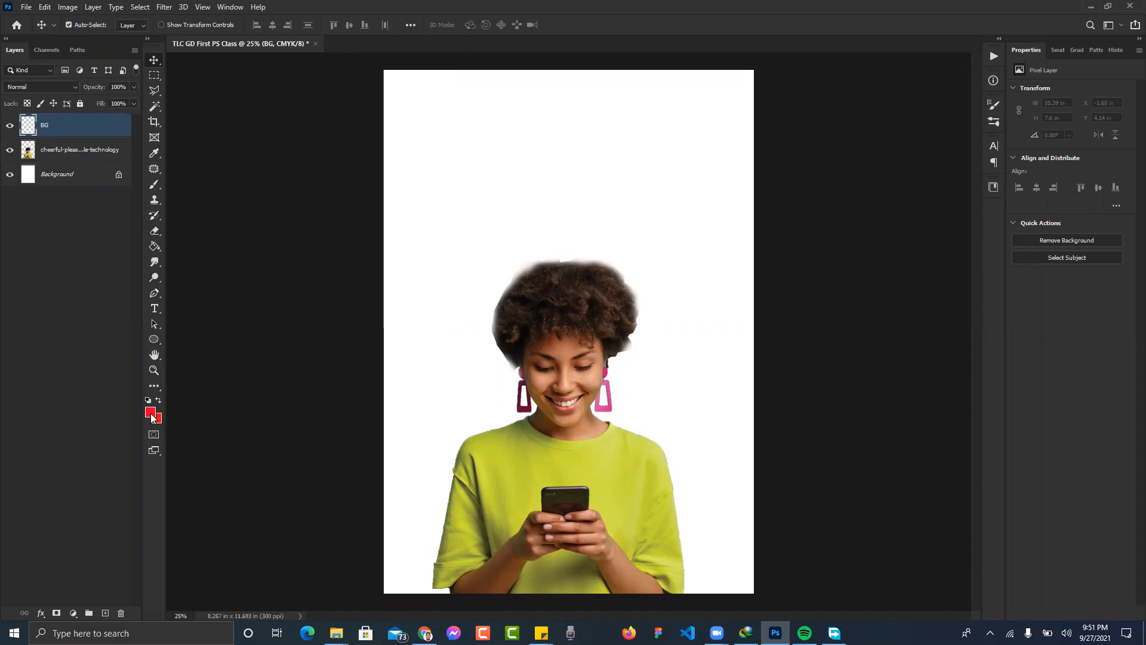
- Reset the swatches to default black and white and check both colour pickers
{"action": "key", "text": "d"}
{"action": "left_click", "coordinate": [150, 413]}
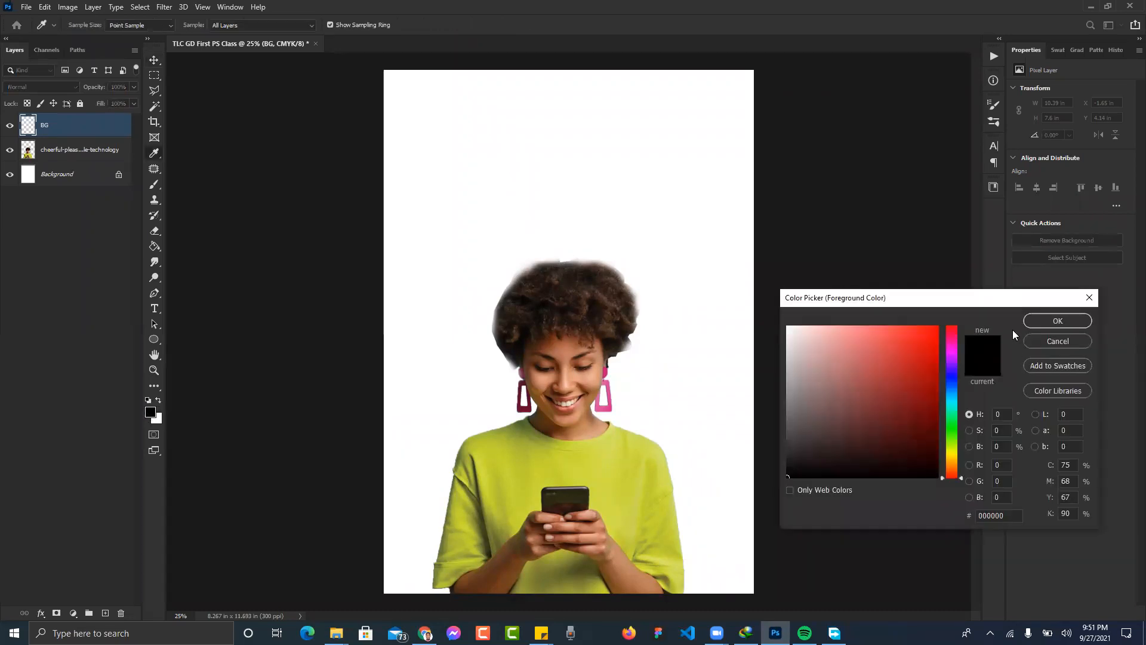
{"action": "left_click", "coordinate": [1058, 341]}
{"action": "left_click", "coordinate": [158, 420]}
{"action": "left_click_drag", "start_coordinate": [838, 300], "coordinate": [746, 292]}
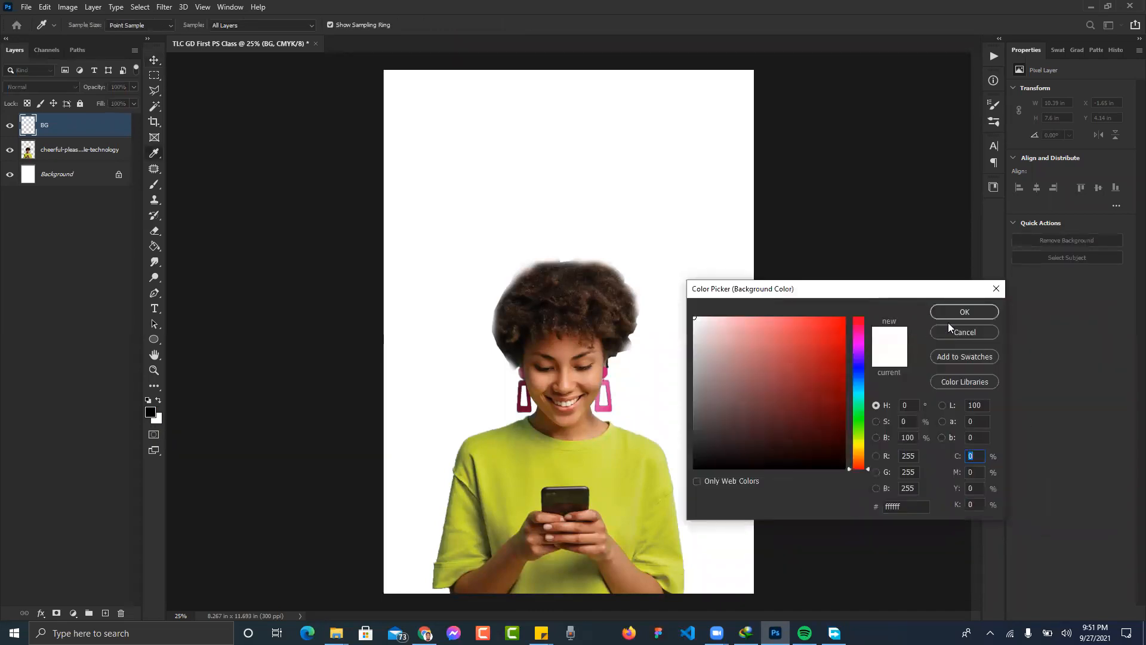
{"action": "left_click", "coordinate": [952, 332]}
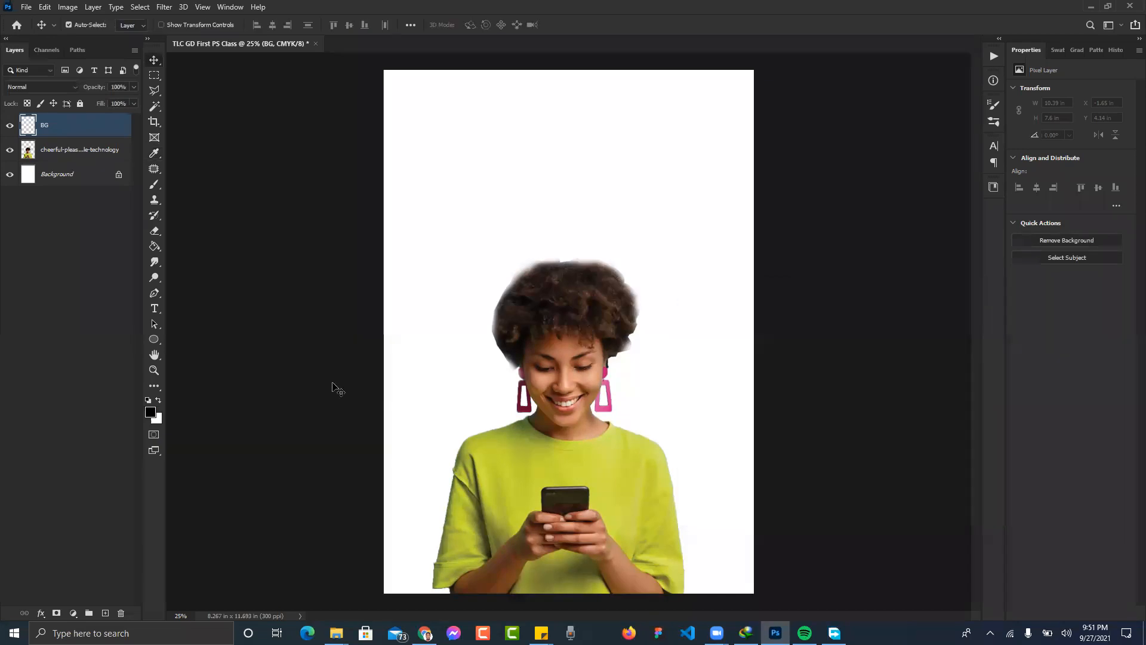
{"action": "left_click", "coordinate": [151, 412]}
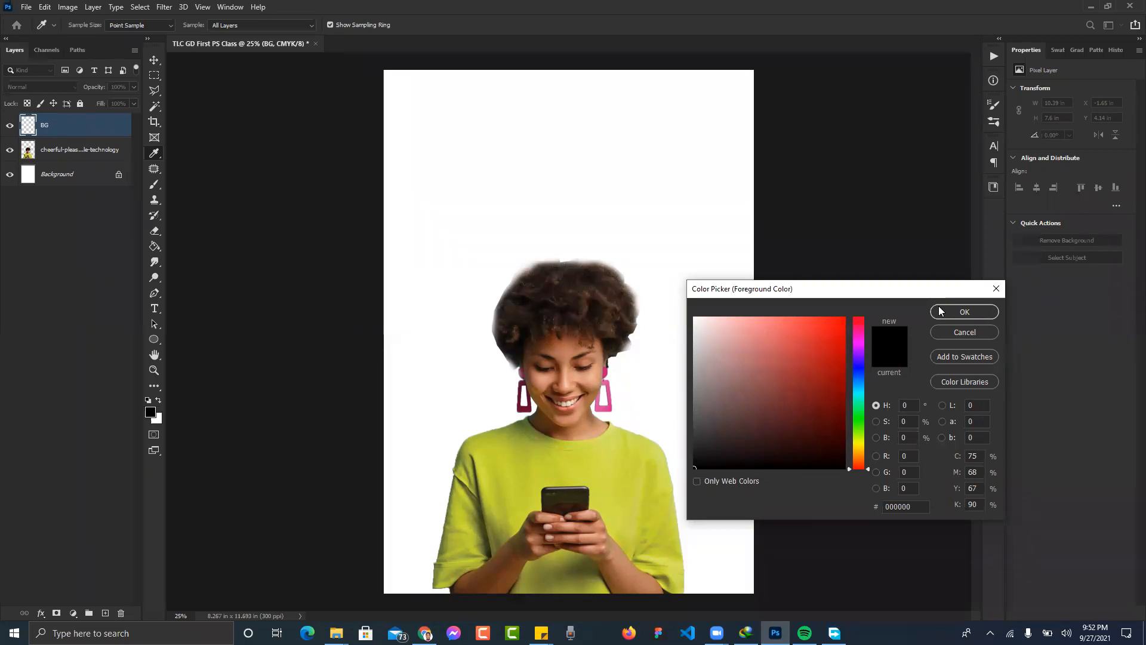
{"action": "left_click", "coordinate": [955, 327]}
{"action": "key", "text": "v"}
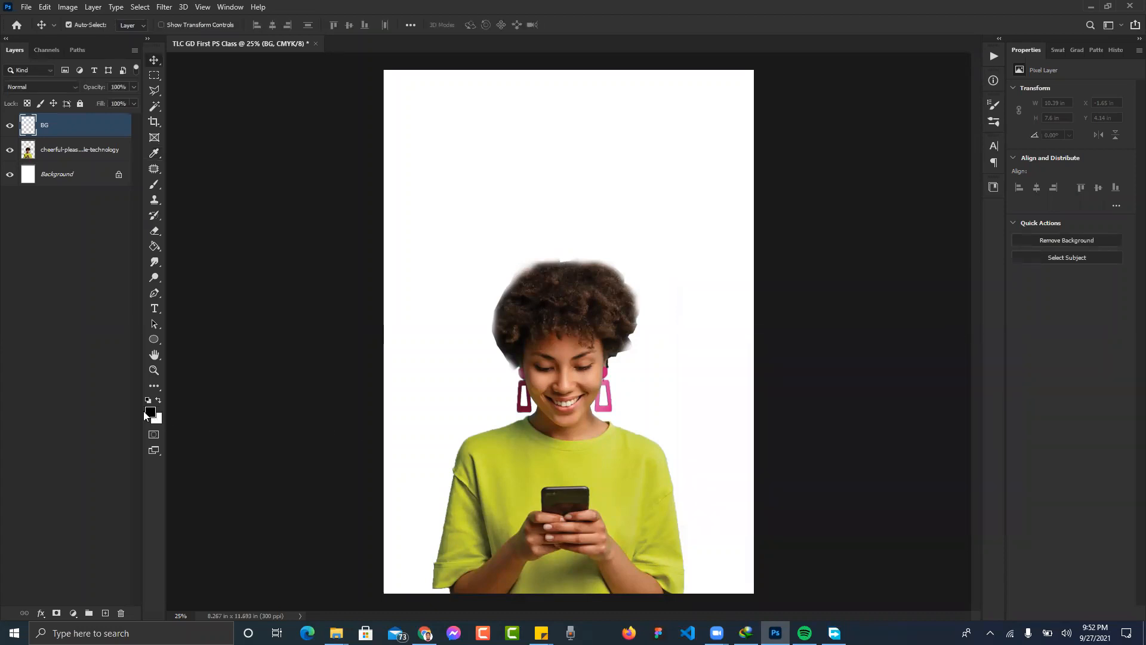
- Sample the shirt's yellow-green (cddb3a) from the photo as the foreground colour
{"action": "left_click", "coordinate": [150, 414]}
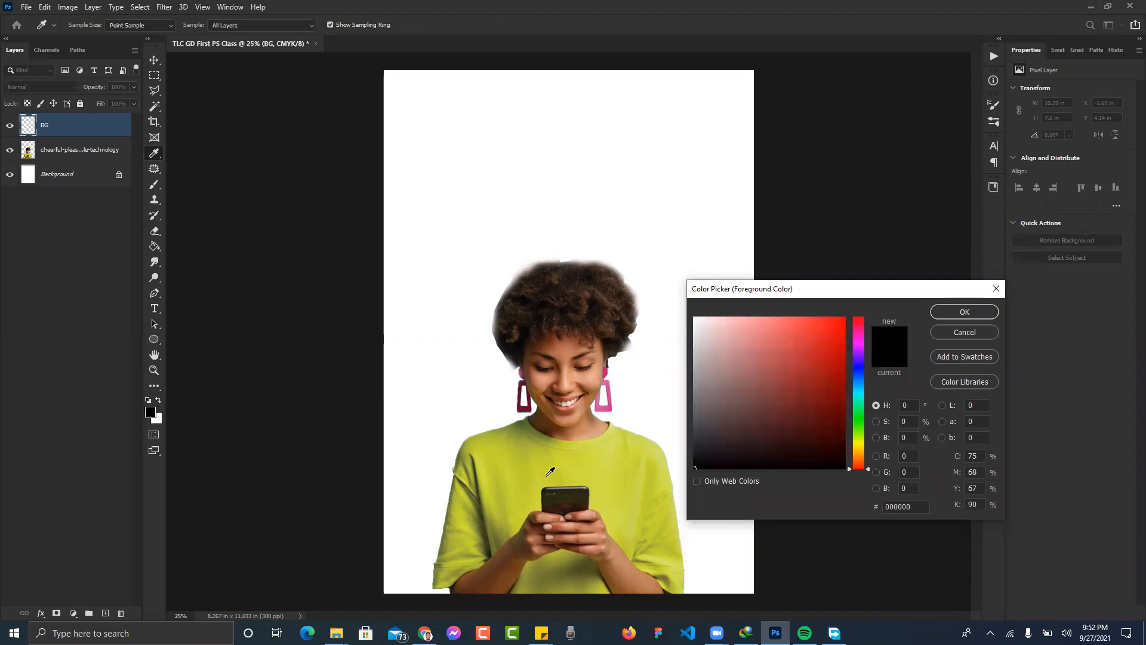
{"action": "left_click", "coordinate": [592, 467]}
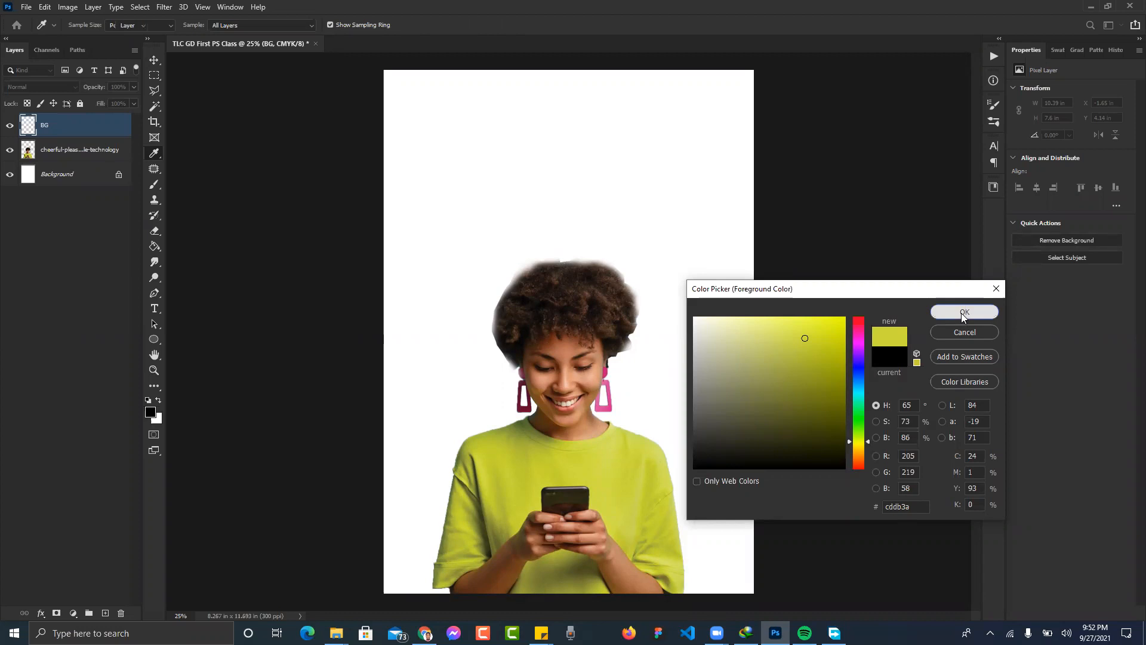
{"action": "left_click", "coordinate": [963, 313]}
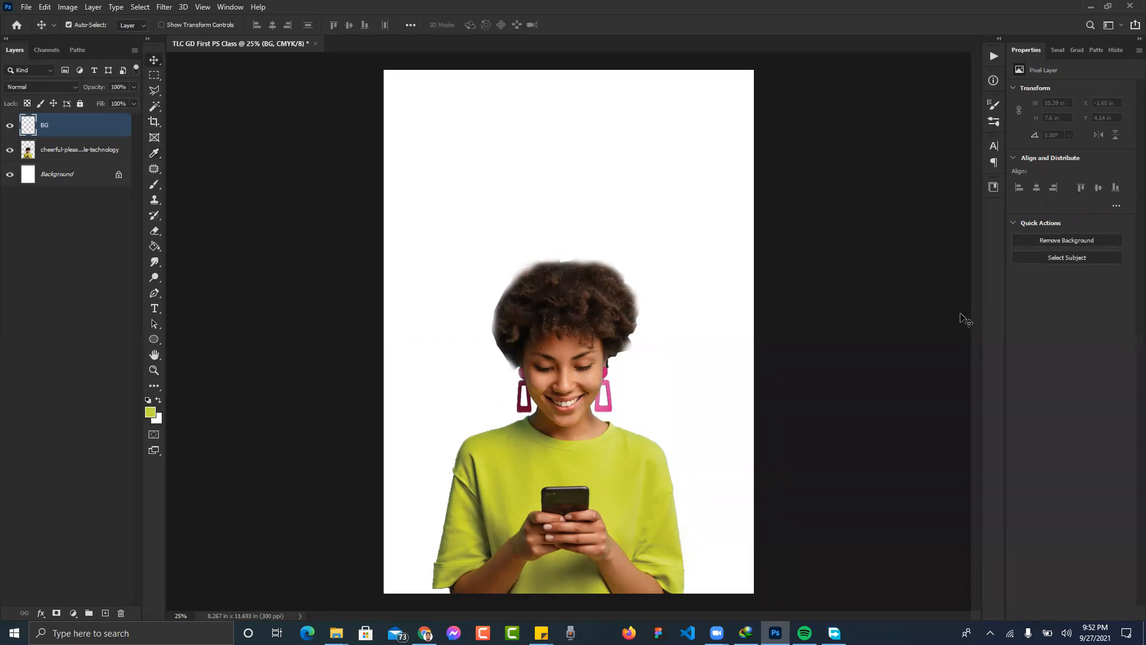
- Try the hair's dark brown as background colour, confirming the foreground stays yellow-green
{"action": "left_click", "coordinate": [160, 420]}
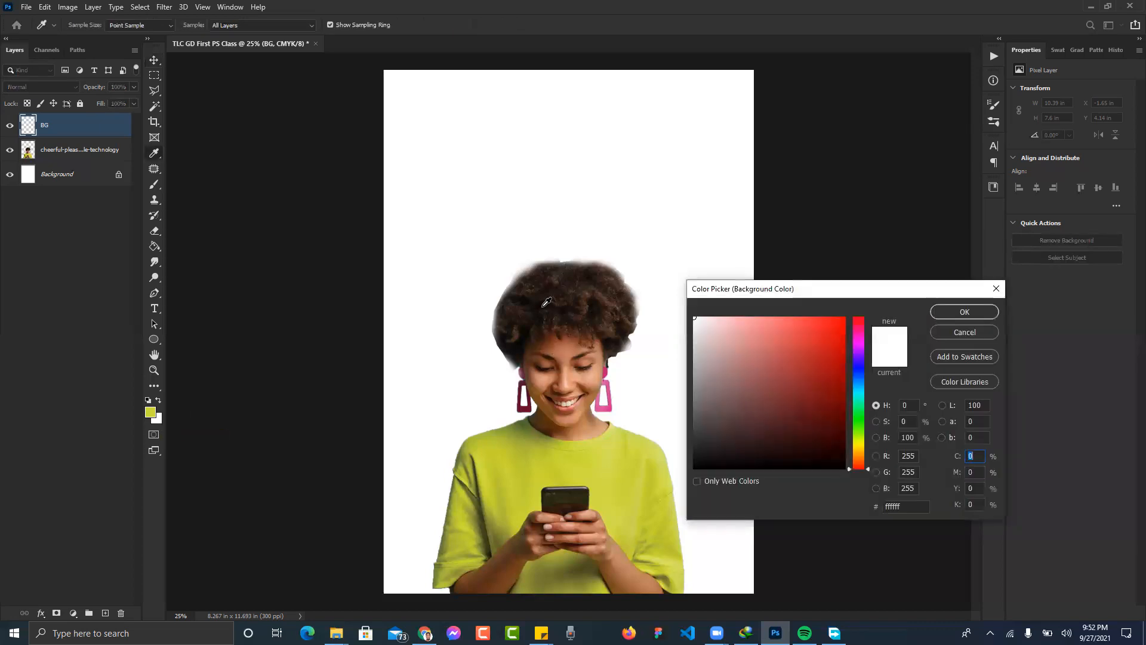
{"action": "left_click", "coordinate": [533, 291]}
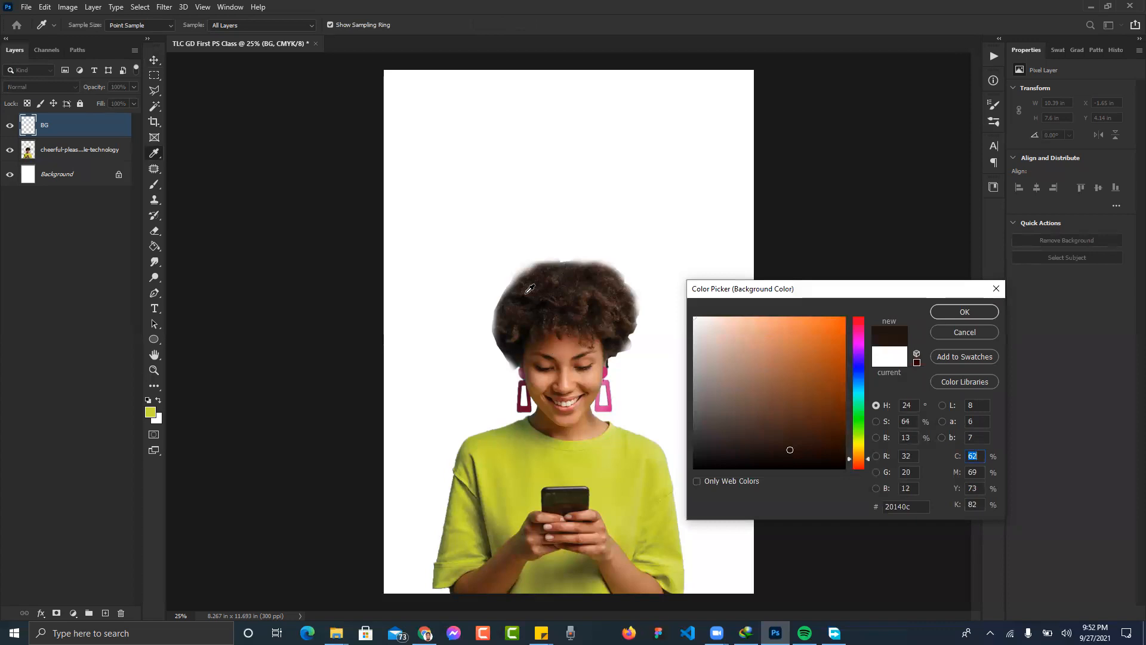
{"action": "left_click", "coordinate": [948, 311]}
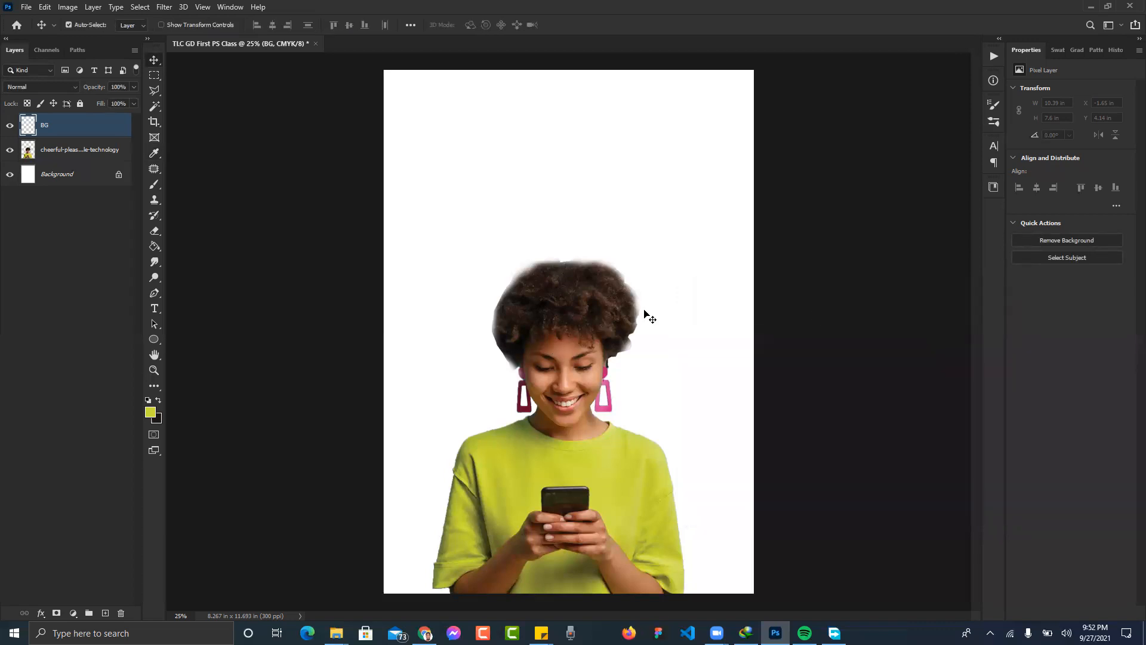
{"action": "left_click", "coordinate": [157, 420]}
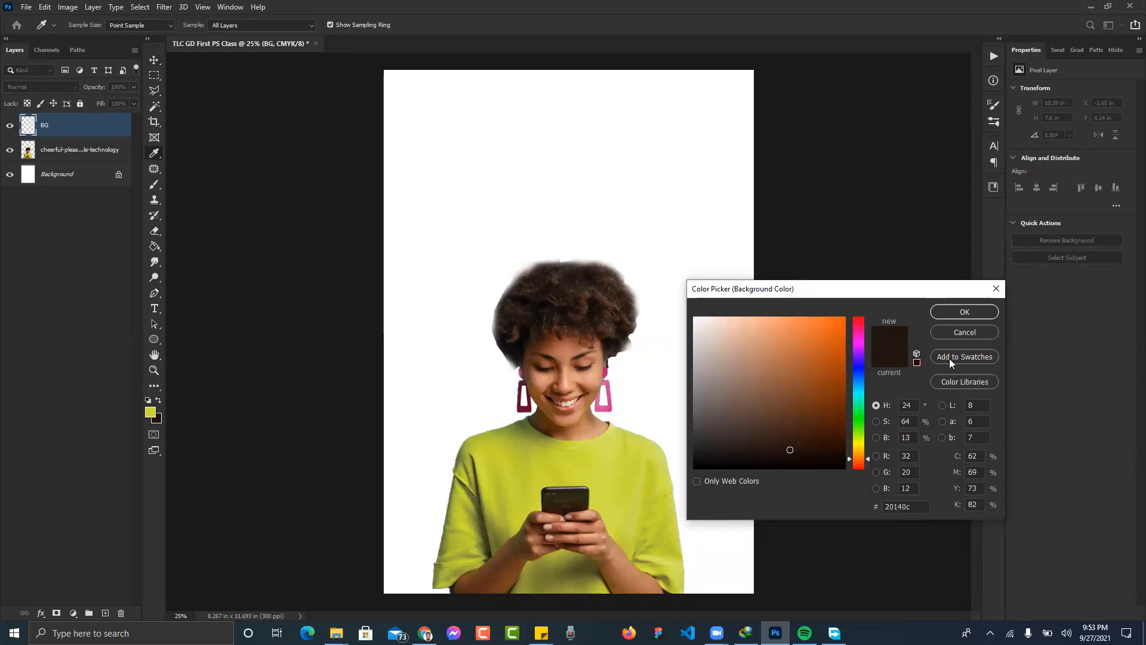
{"action": "left_click", "coordinate": [934, 312]}
{"action": "left_click", "coordinate": [150, 412]}
{"action": "left_click", "coordinate": [955, 312]}
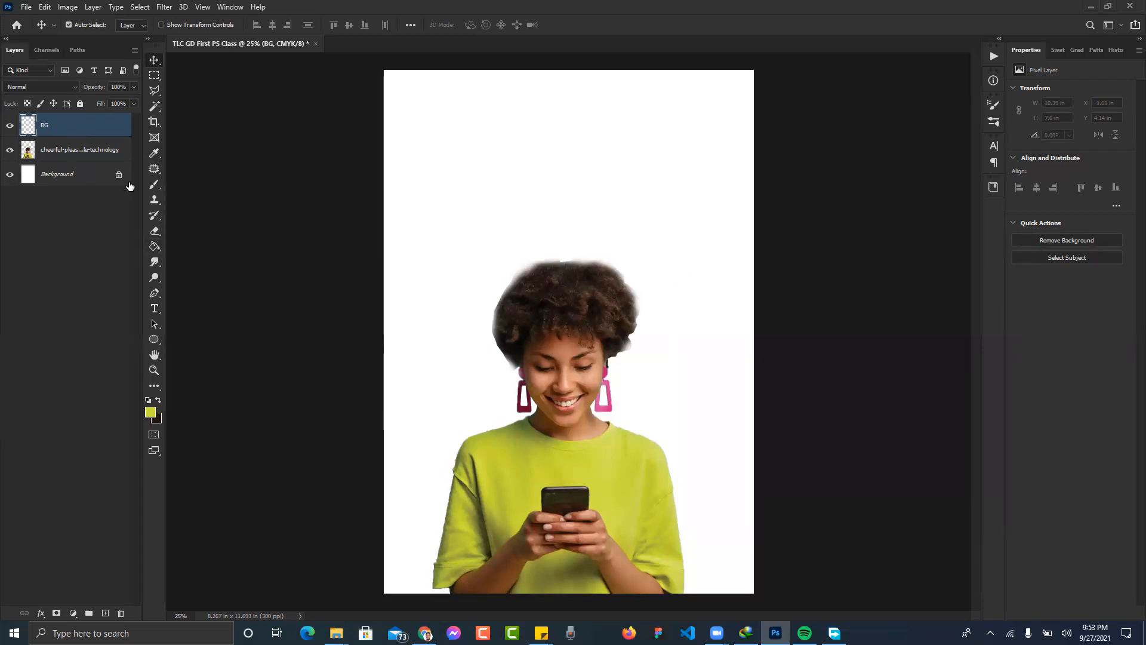
- Sample the hands' reddish-brown skin tone (9b4c3a) as the background colour
{"action": "left_click", "coordinate": [158, 423]}
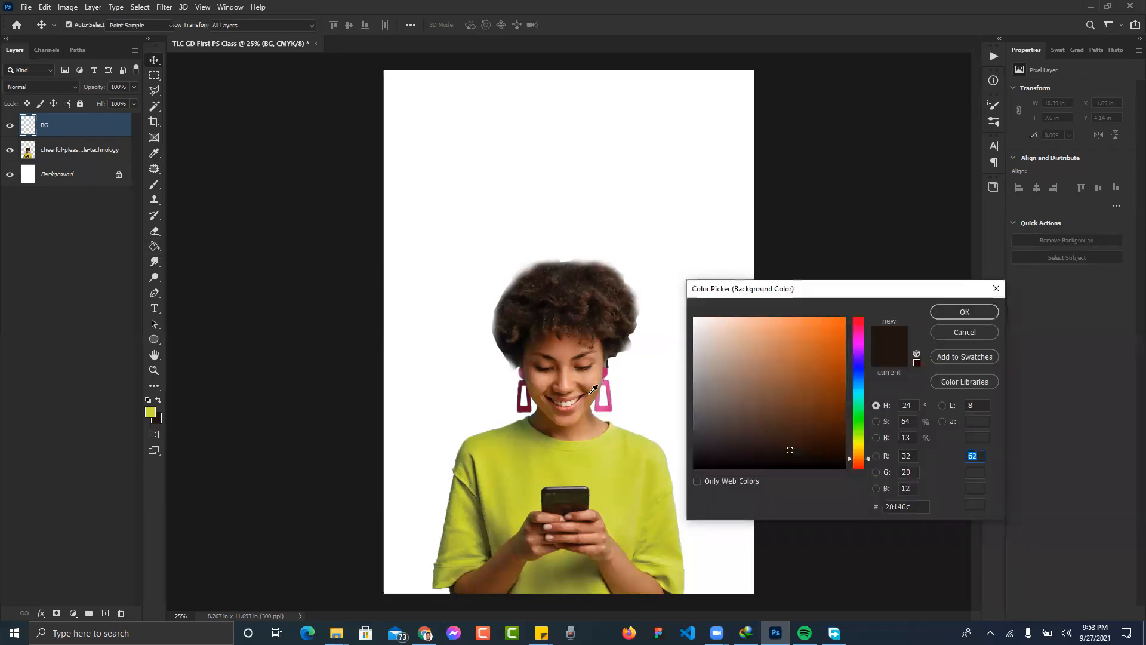
{"action": "left_click", "coordinate": [592, 380]}
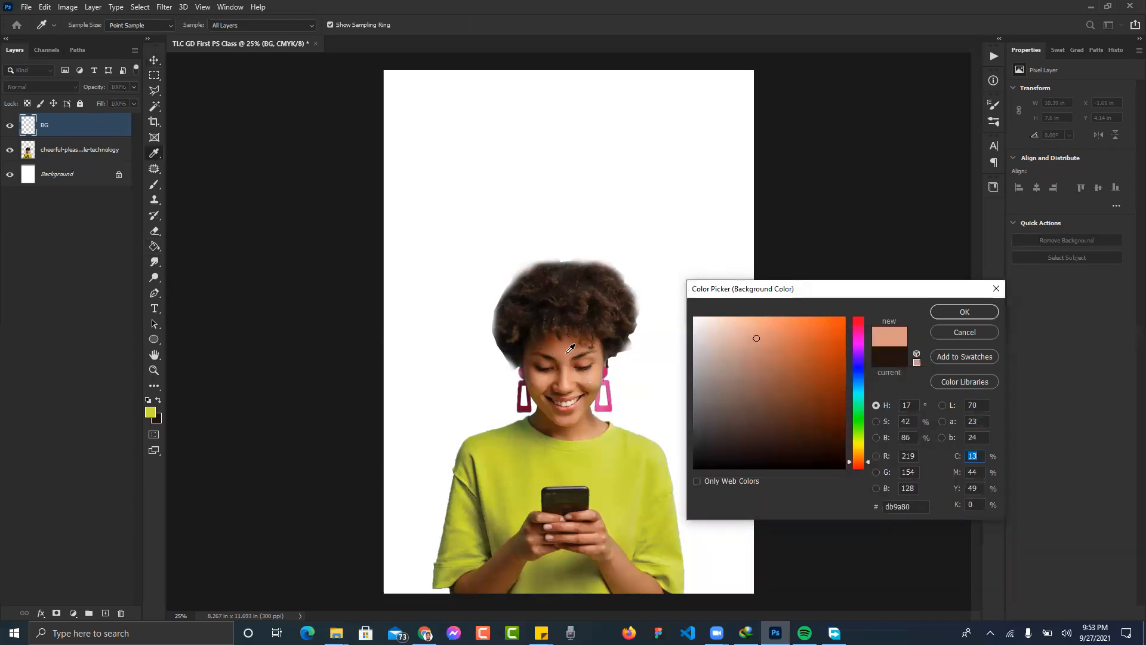
{"action": "left_click", "coordinate": [573, 368]}
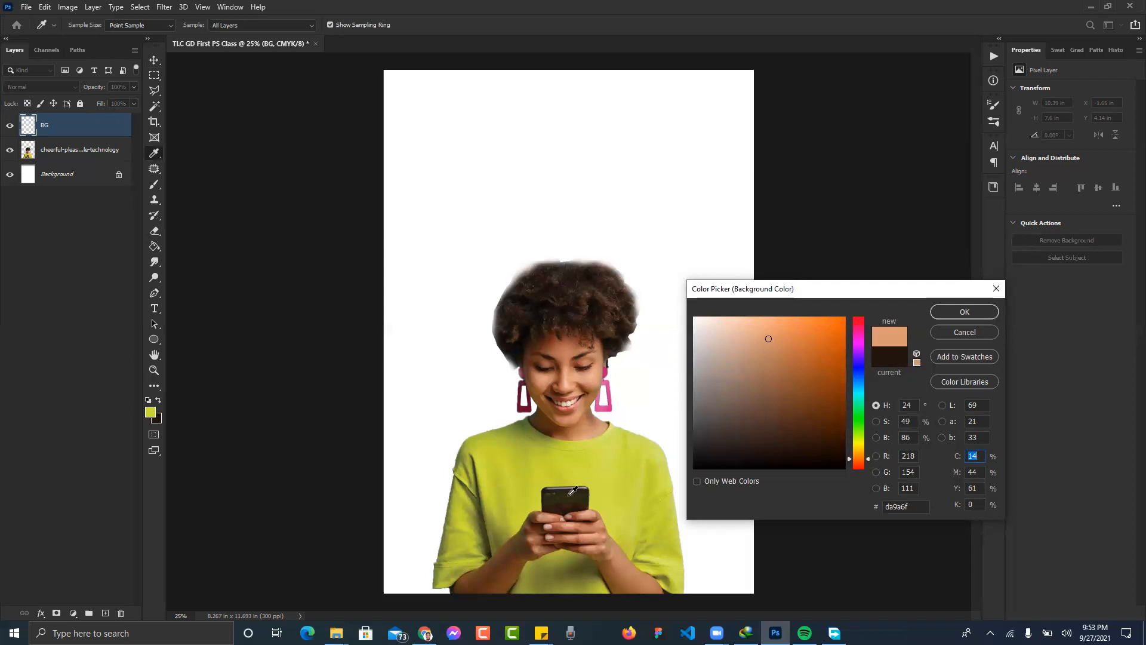
{"action": "left_click", "coordinate": [581, 536]}
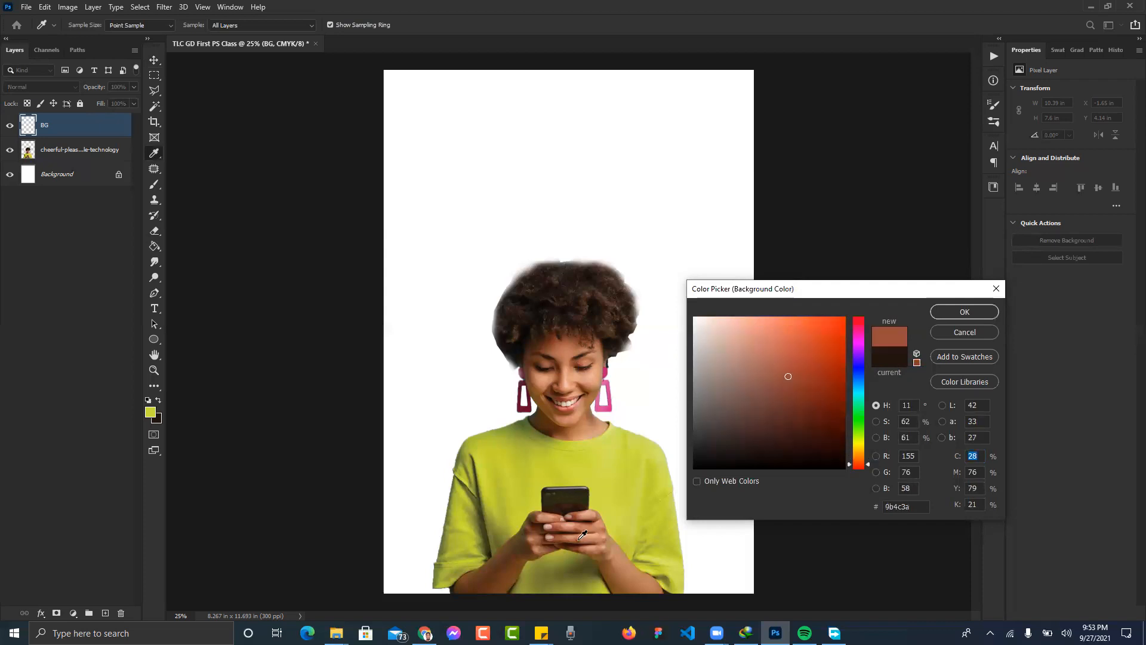
{"action": "left_click", "coordinate": [950, 314]}
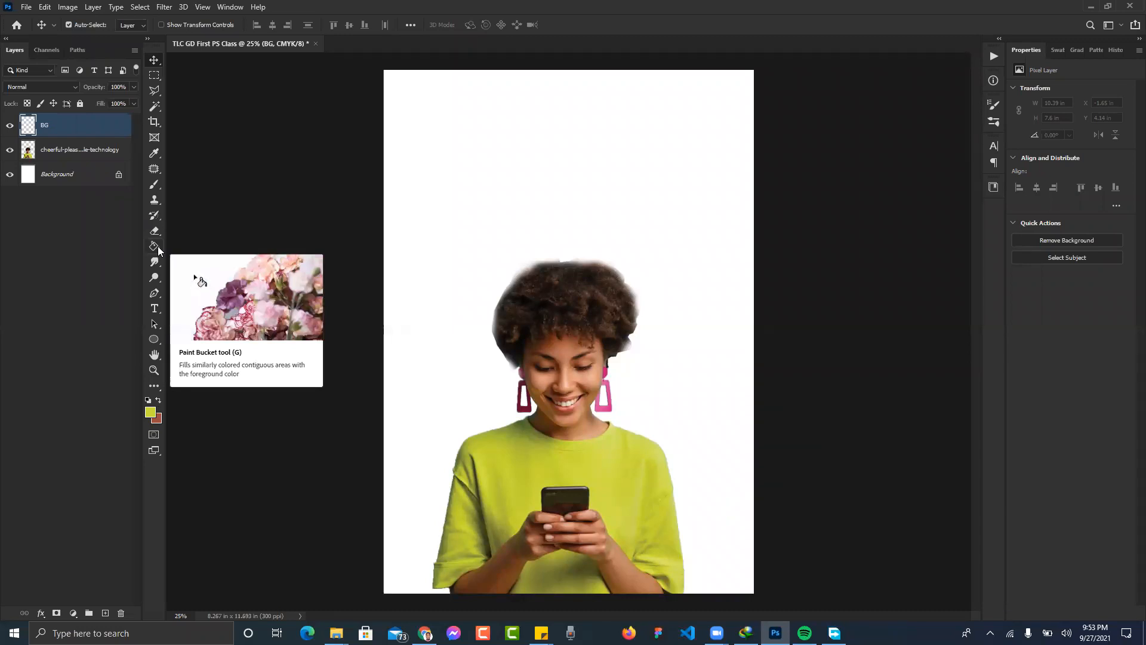
- Fill the BG layer with the yellow-green using the Paint Bucket, undoing and redoing the fill
{"action": "key", "text": "g"}
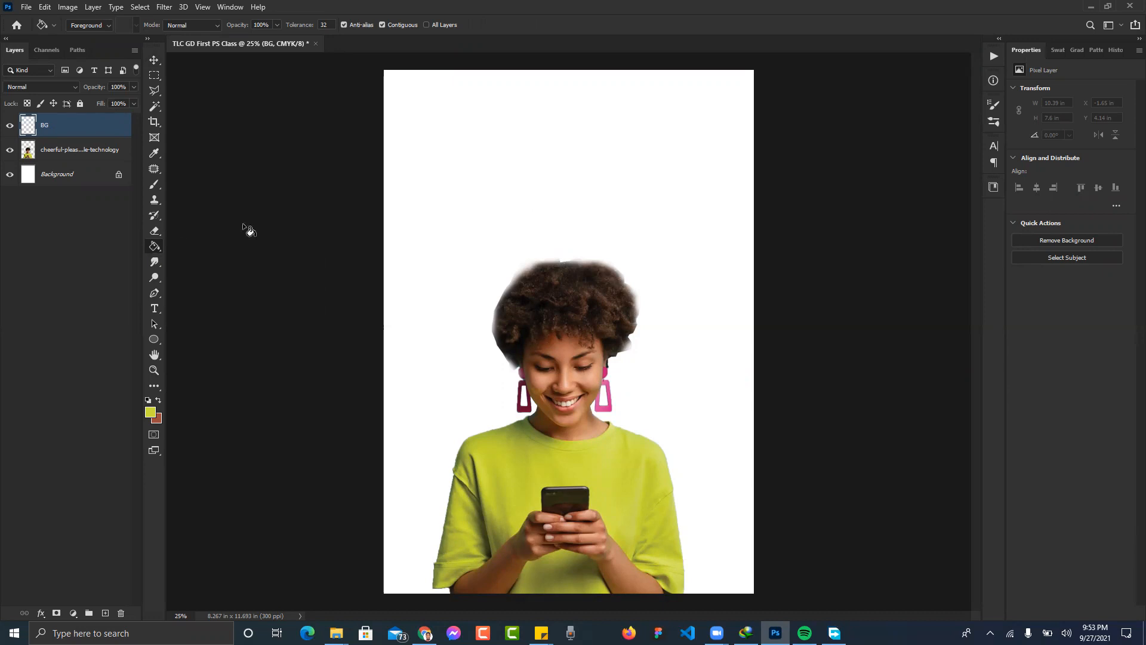
{"action": "left_click", "coordinate": [537, 199]}
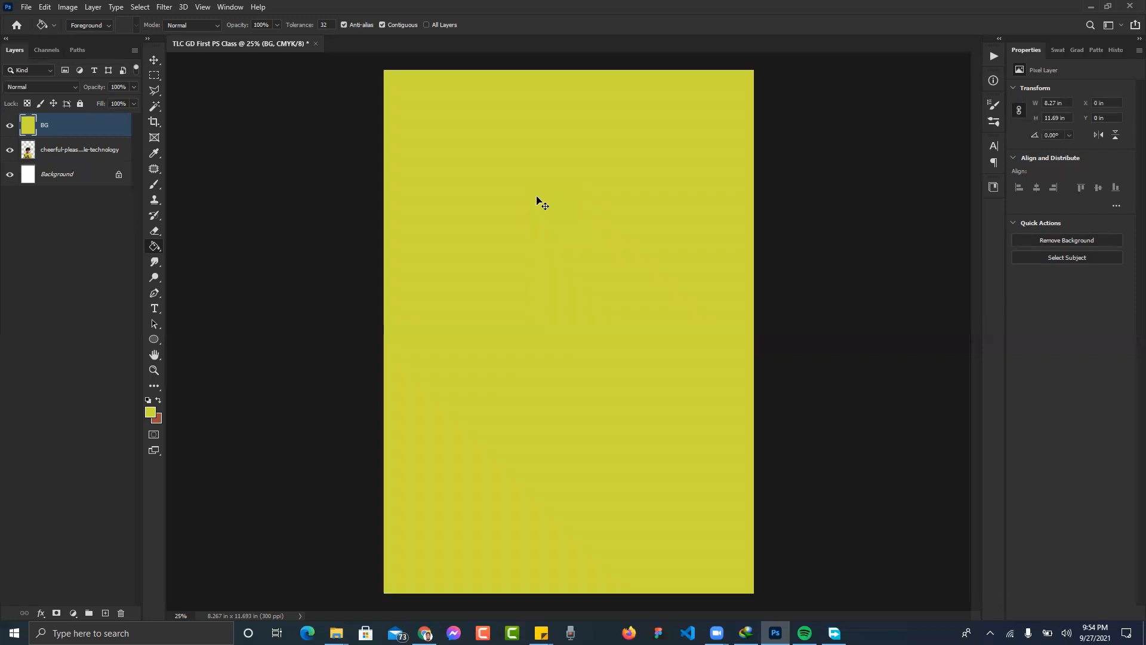
{"action": "key", "text": "ctrl+z"}
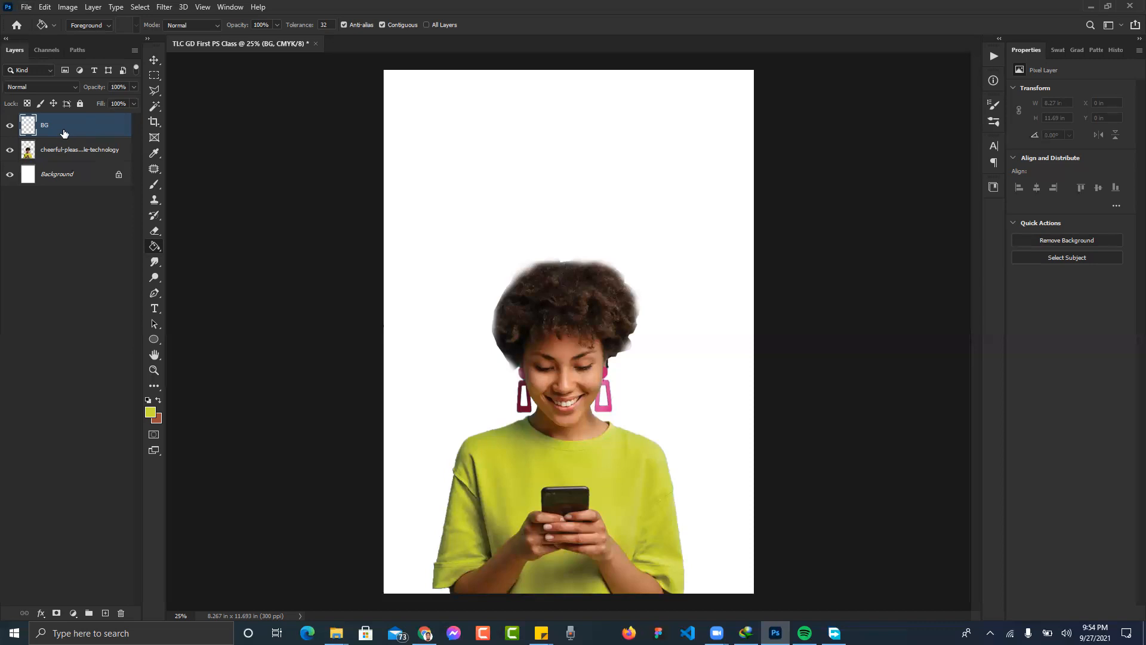
{"action": "key", "text": "alt+BackSpace"}
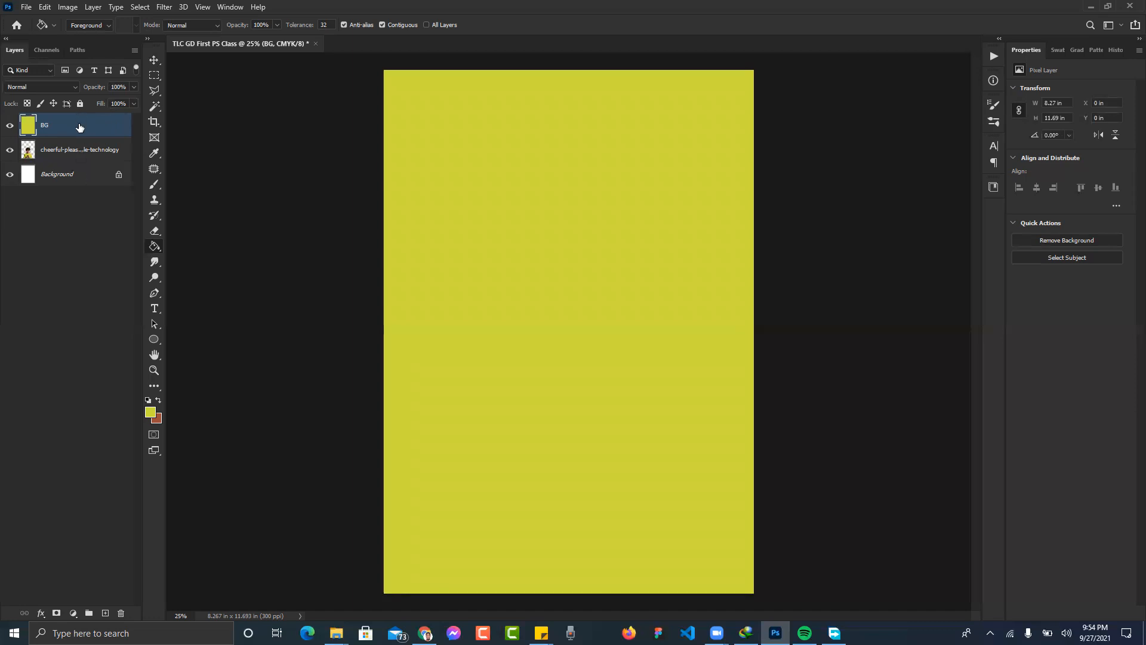
- Move the BG layer below the woman photo and nudge the photo into position
{"action": "left_click_drag", "start_coordinate": [78, 128], "coordinate": [82, 167]}
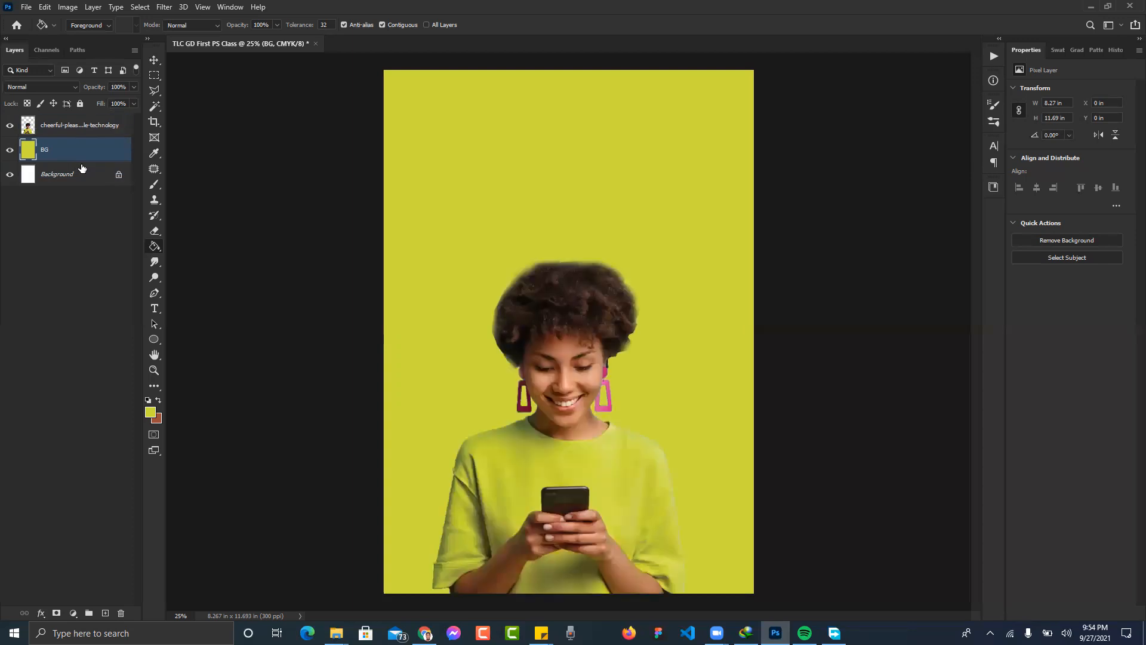
{"action": "key", "text": "v"}
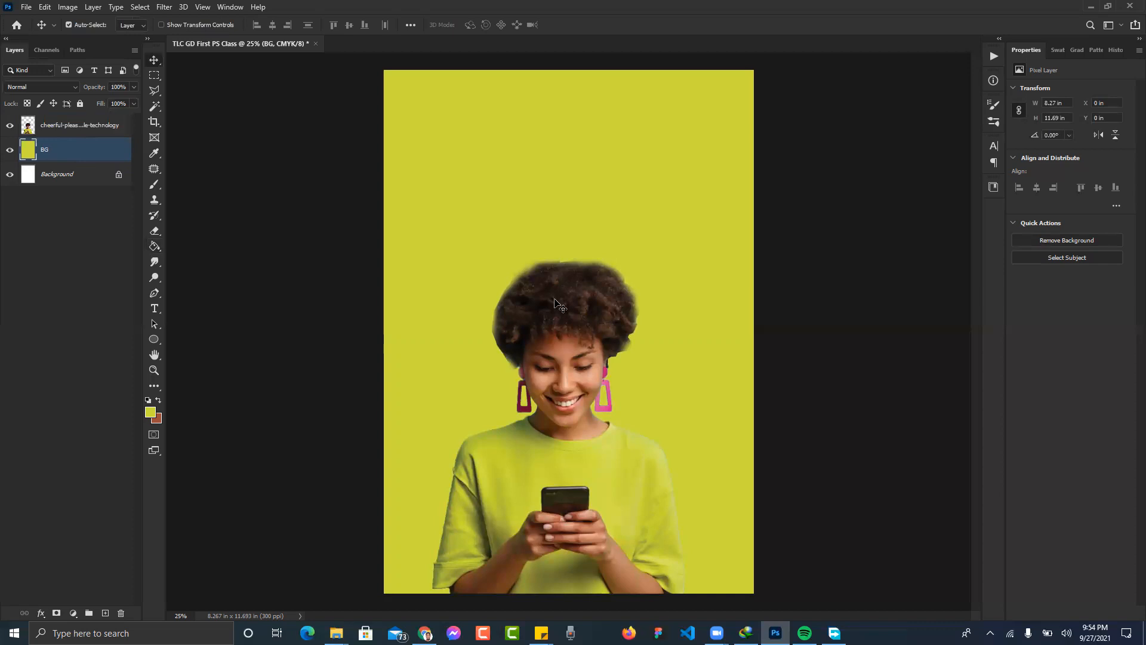
{"action": "left_click_drag", "start_coordinate": [549, 316], "coordinate": [557, 318]}
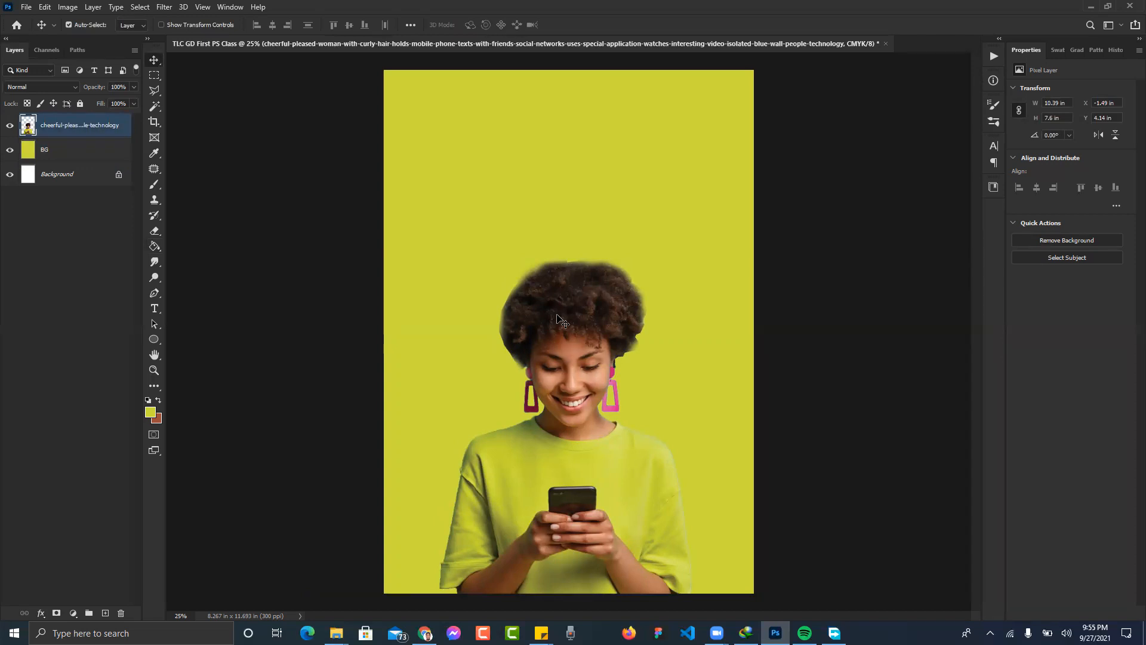
{"action": "left_click_drag", "start_coordinate": [557, 315], "coordinate": [552, 316]}
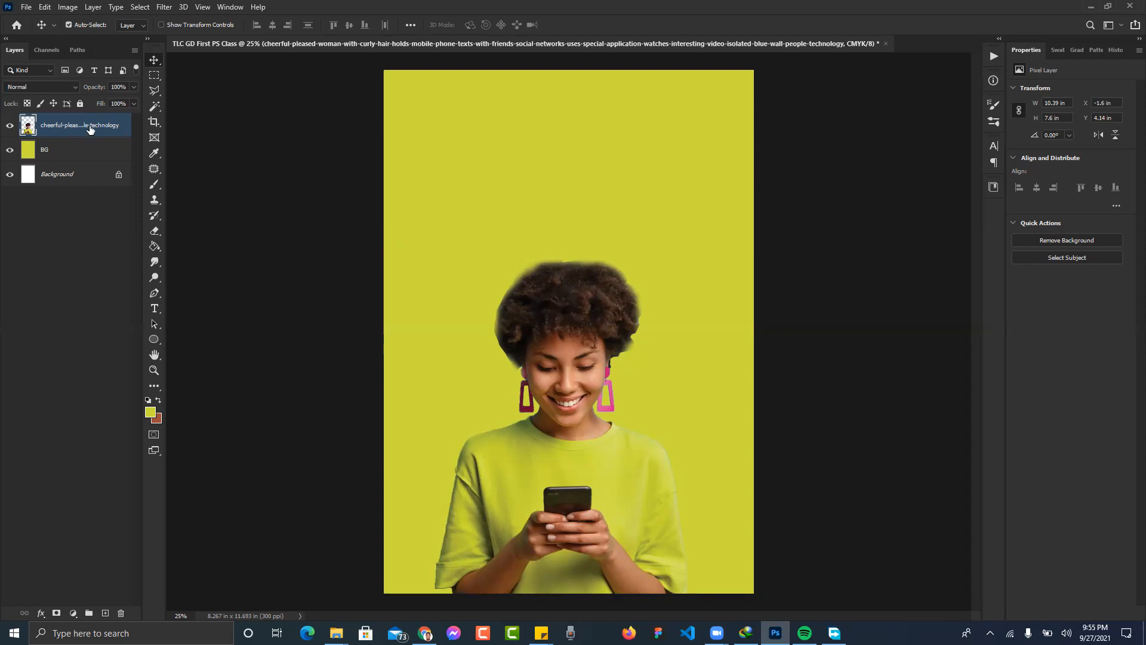
- Set the woman photo layer's blend mode to Darker Color
{"action": "left_click", "coordinate": [74, 89]}
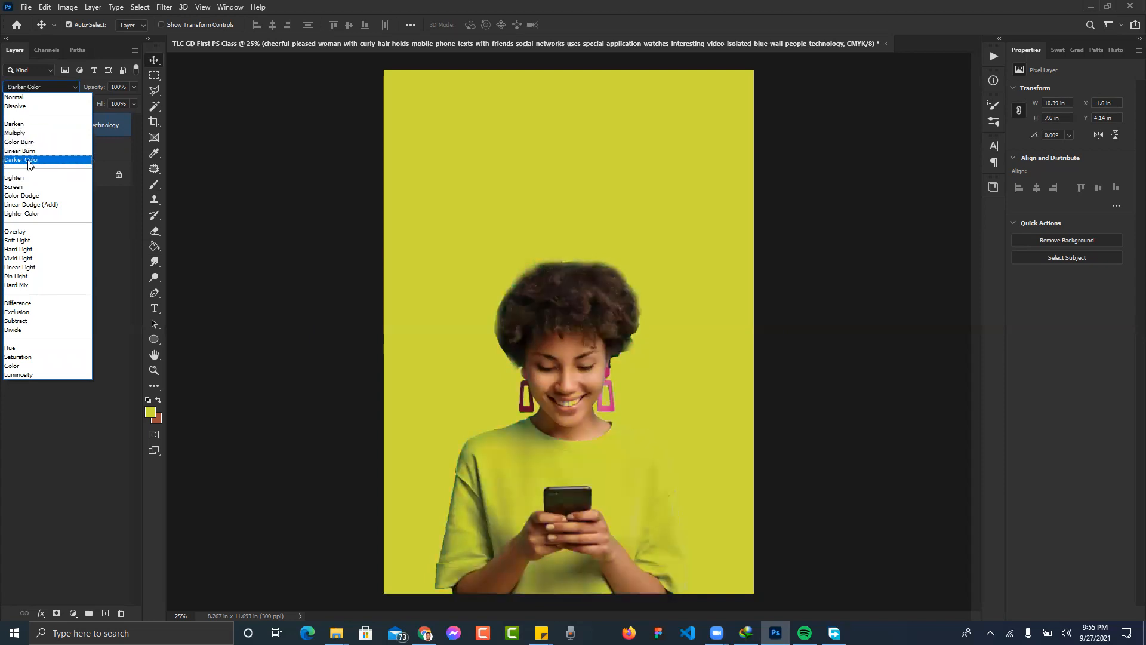
{"action": "left_click", "coordinate": [28, 160]}
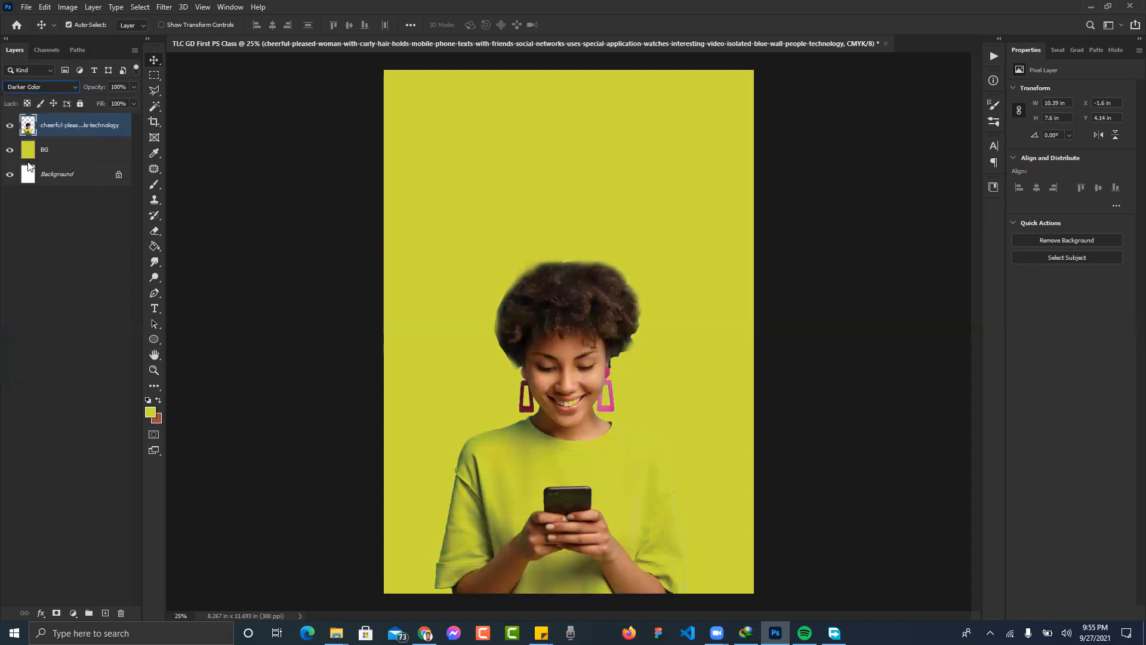
{"action": "left_click", "coordinate": [784, 265]}
{"action": "left_click", "coordinate": [70, 149]}
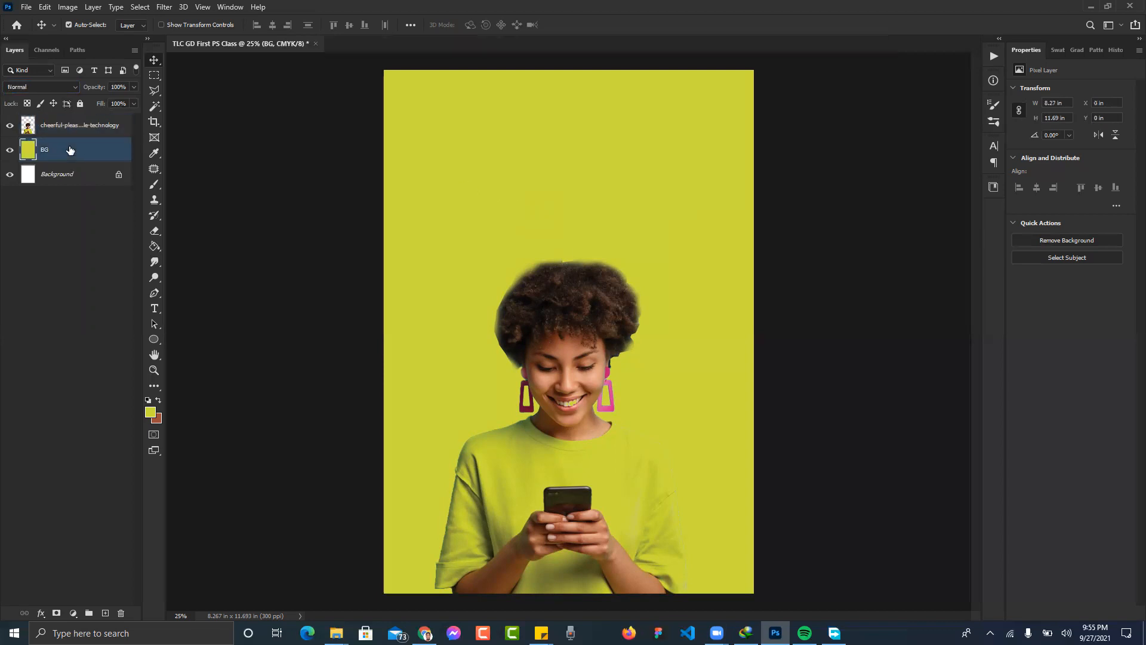
- Convert the BG layer into an embedded Smart Object (BG.psb)
{"action": "right_click", "coordinate": [65, 149]}
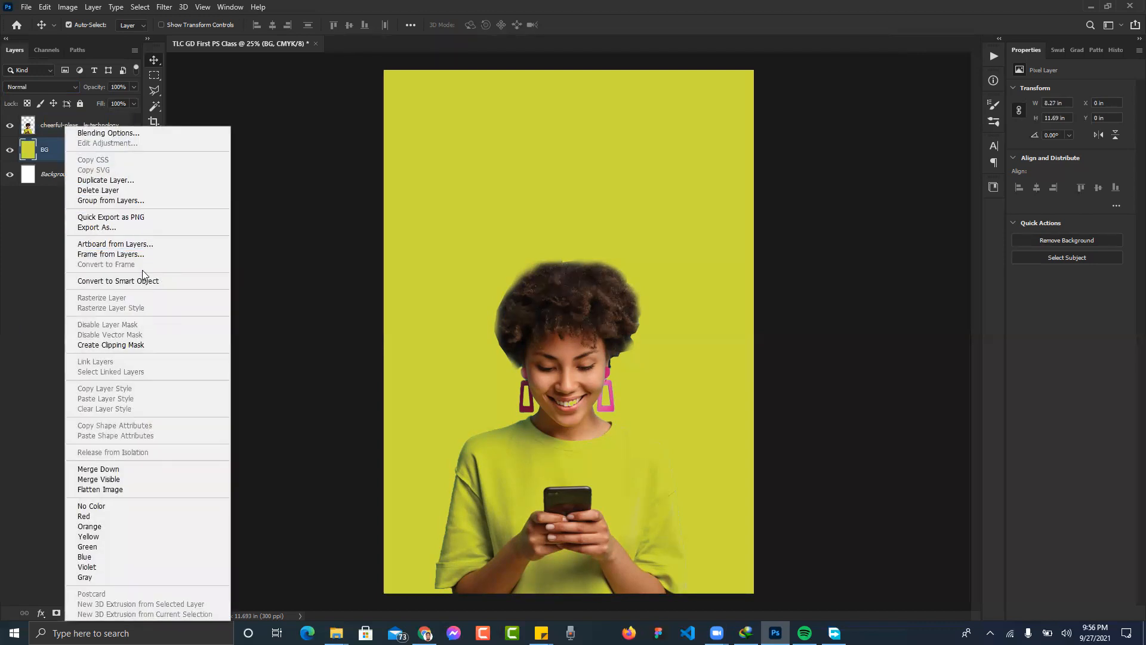
{"action": "left_click", "coordinate": [139, 278]}
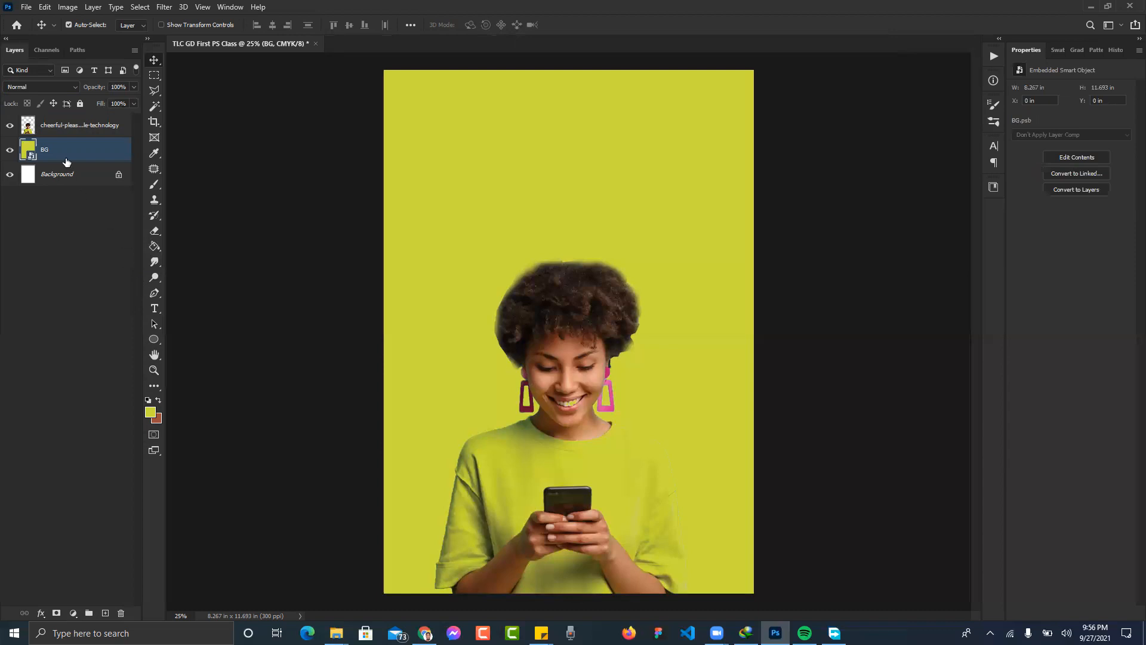
{"action": "left_click", "coordinate": [164, 7]}
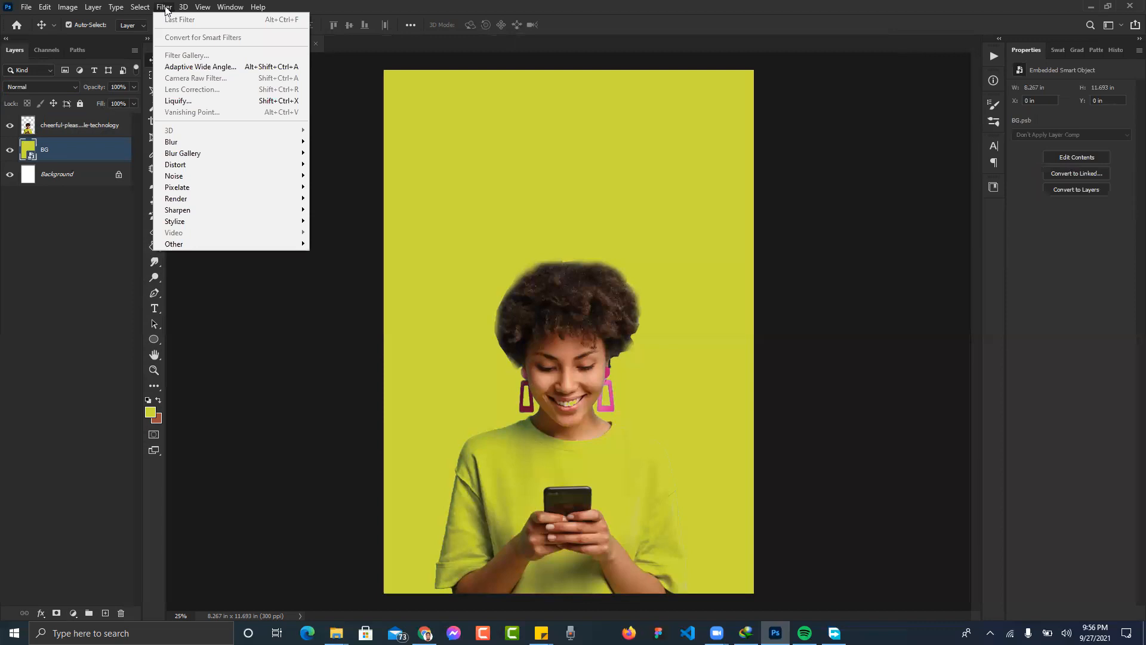
- Apply Add Noise at about 1.53%, Uniform and Monochromatic, to the BG smart object
{"action": "mouse_move", "coordinate": [292, 176]}
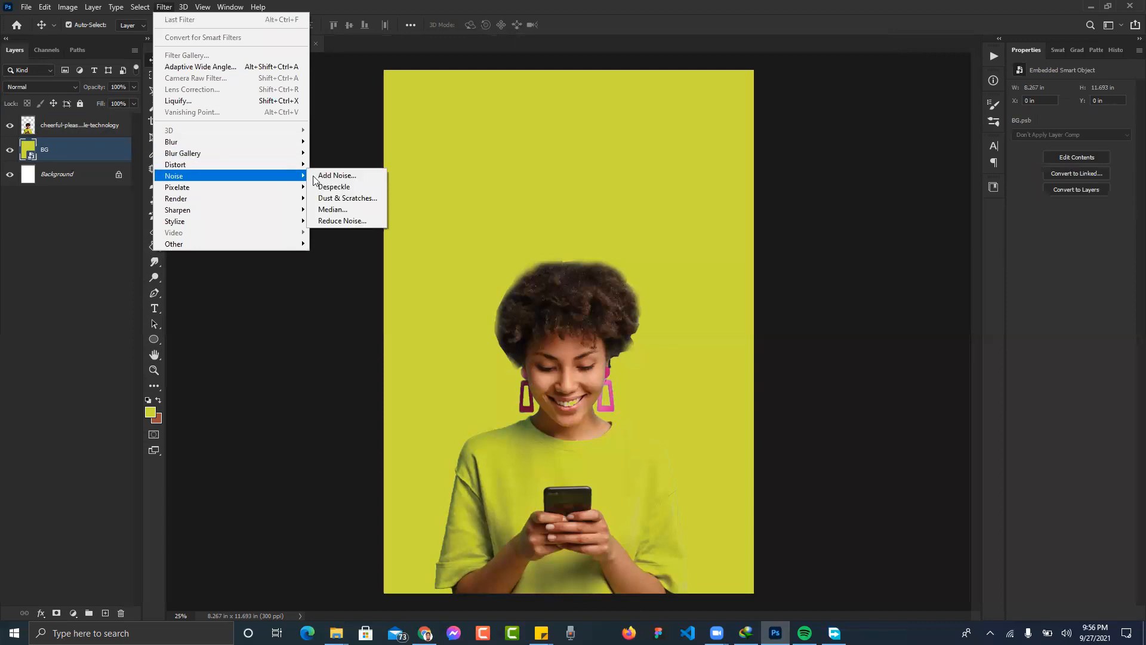
{"action": "left_click", "coordinate": [328, 177]}
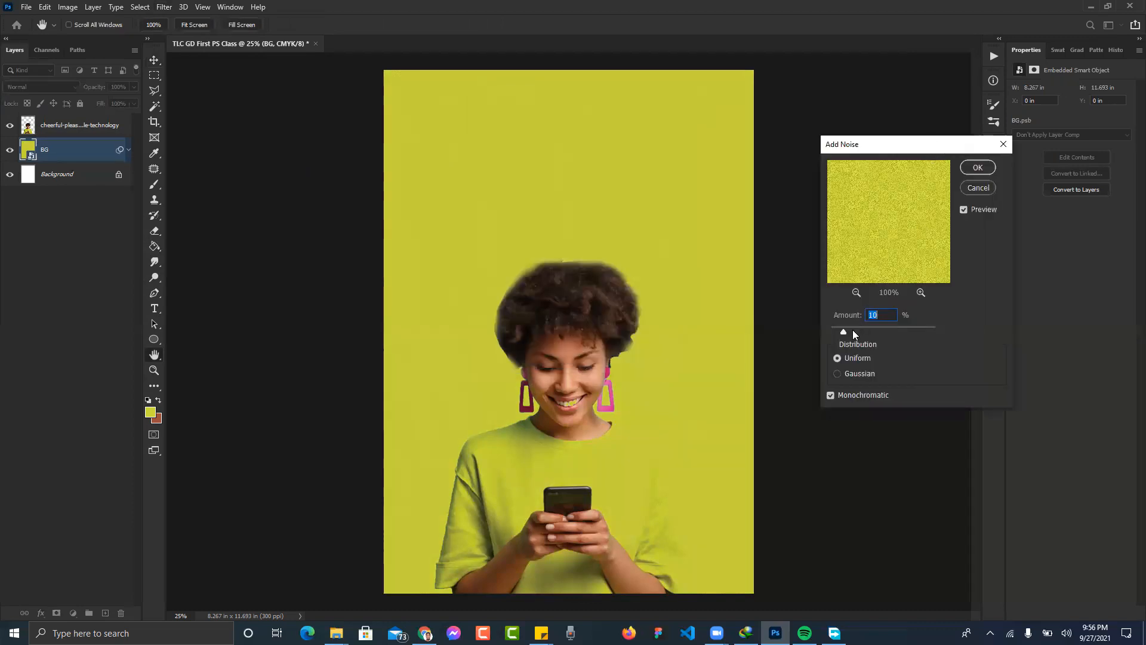
{"action": "left_click_drag", "start_coordinate": [843, 332], "coordinate": [832, 330]}
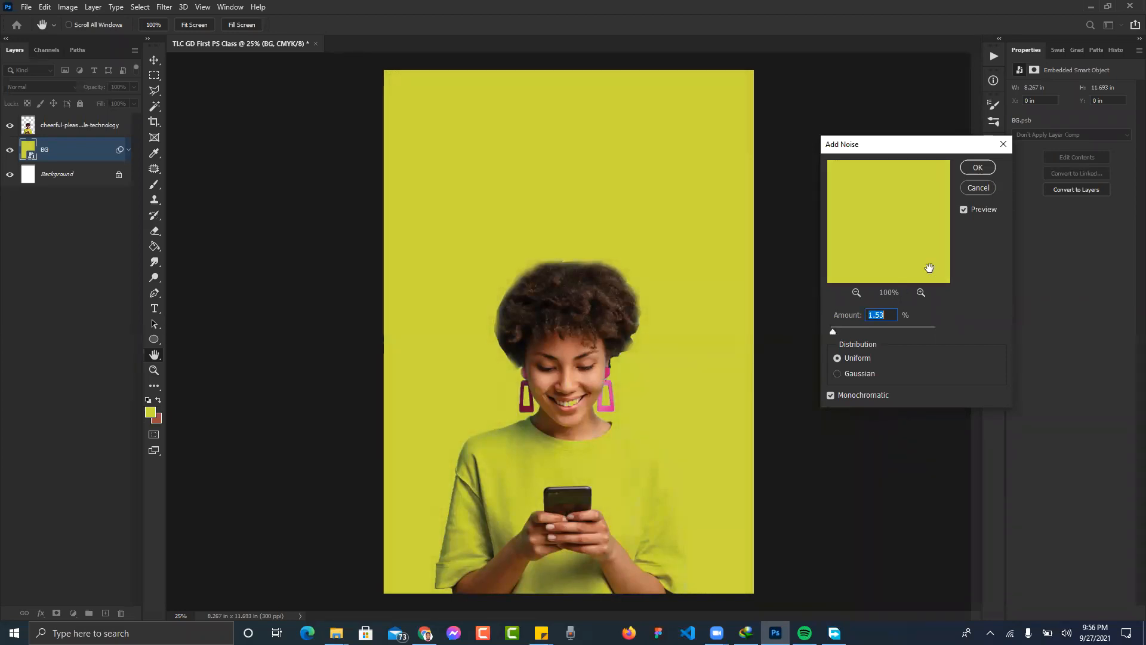
{"action": "left_click", "coordinate": [975, 173]}
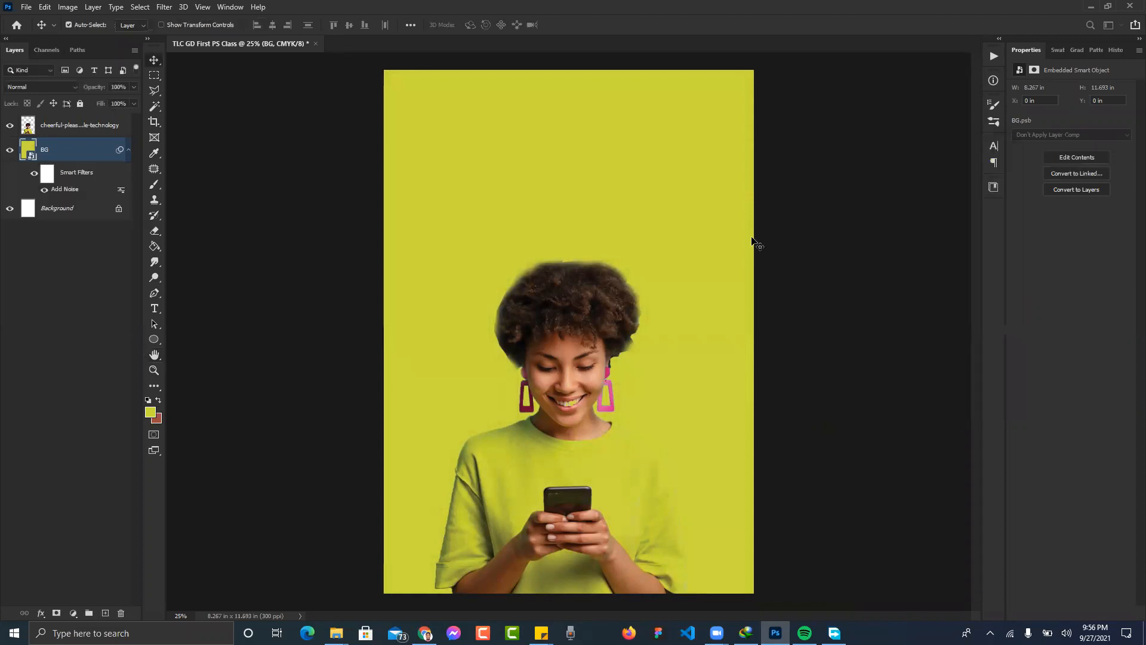
{"action": "left_click", "coordinate": [34, 173]}
{"action": "key", "text": "ctrl+plus"}
{"action": "key", "text": "ctrl+plus"}
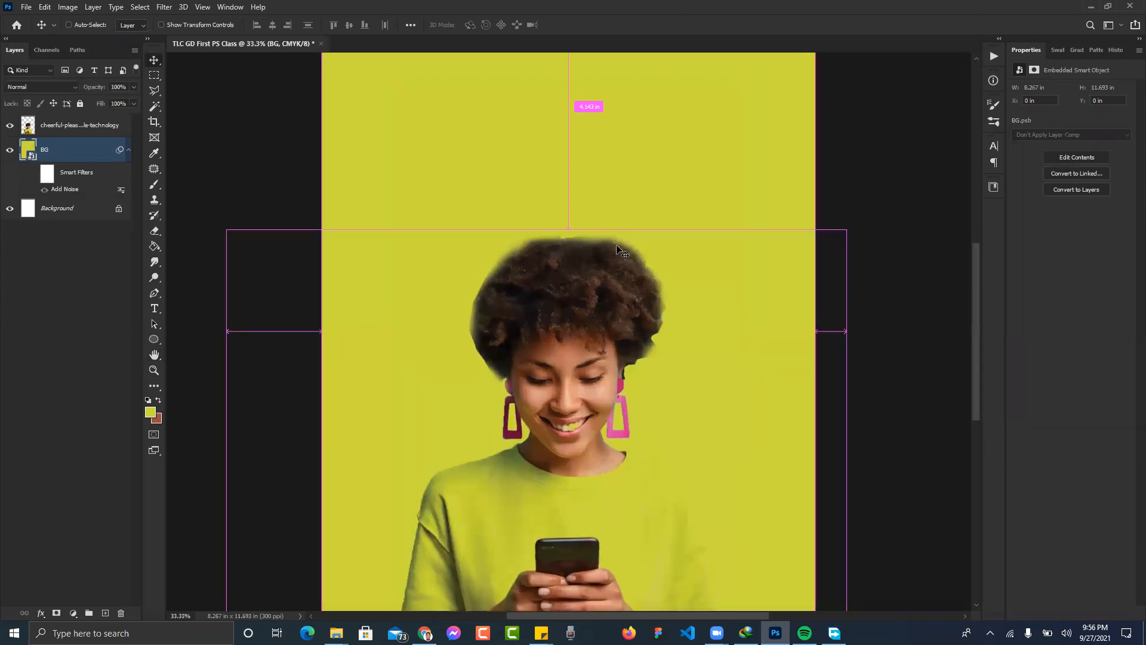
{"action": "key", "text": "ctrl+plus"}
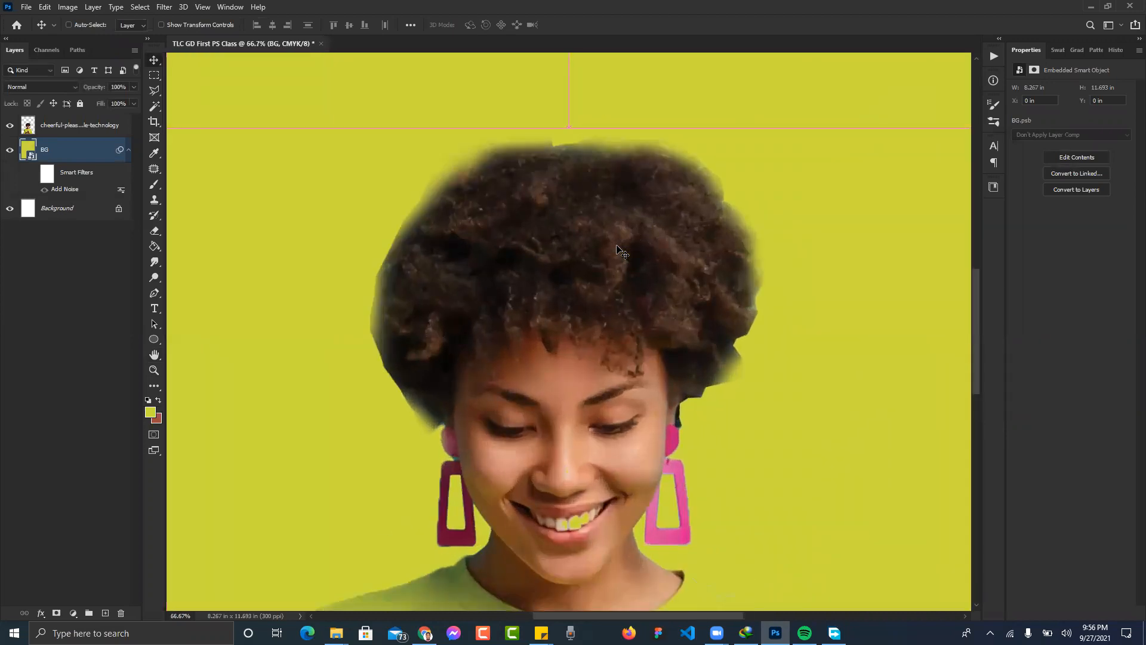
{"action": "scroll", "coordinate": [616, 247], "scroll_direction": "up", "scroll_amount": 3}
{"action": "key", "text": "ctrl+semicolon"}
{"action": "scroll", "coordinate": [616, 248], "scroll_direction": "up", "scroll_amount": 12}
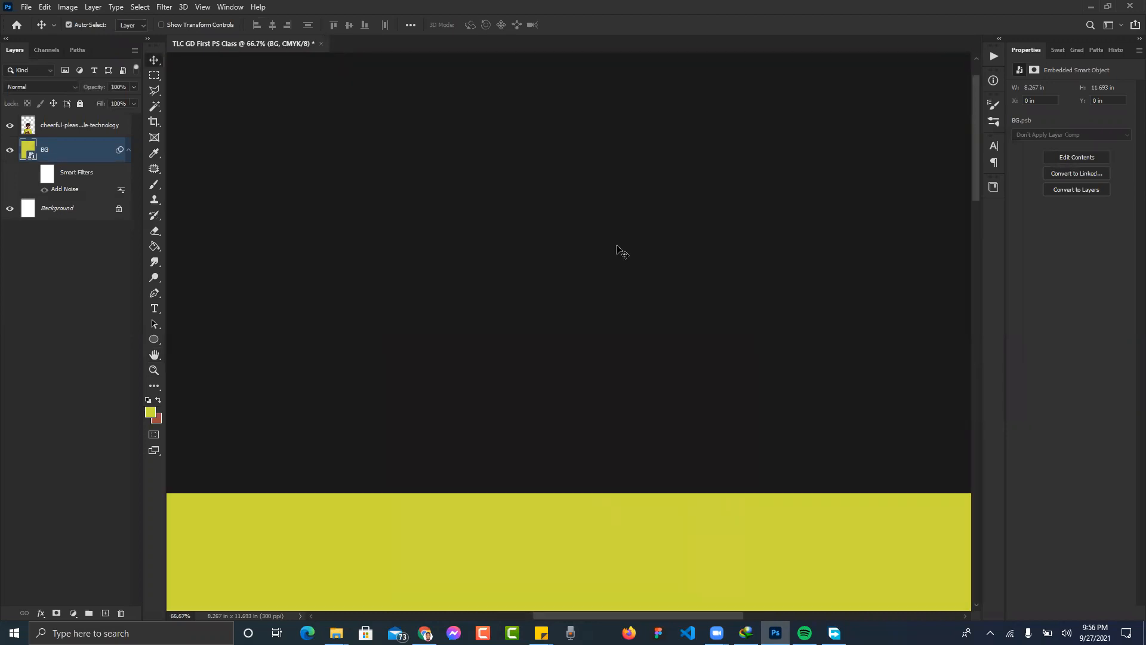
{"action": "scroll", "coordinate": [617, 247], "scroll_direction": "down", "scroll_amount": 5}
{"action": "scroll", "coordinate": [616, 248], "scroll_direction": "down", "scroll_amount": 1}
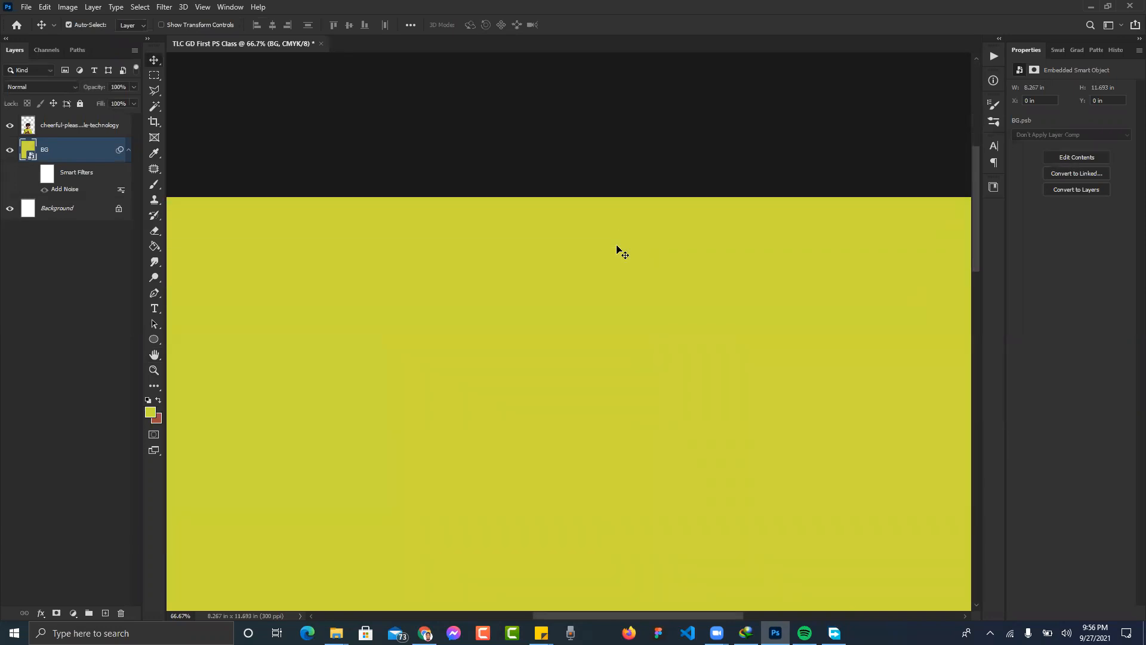
{"action": "key", "text": "ctrl+plus"}
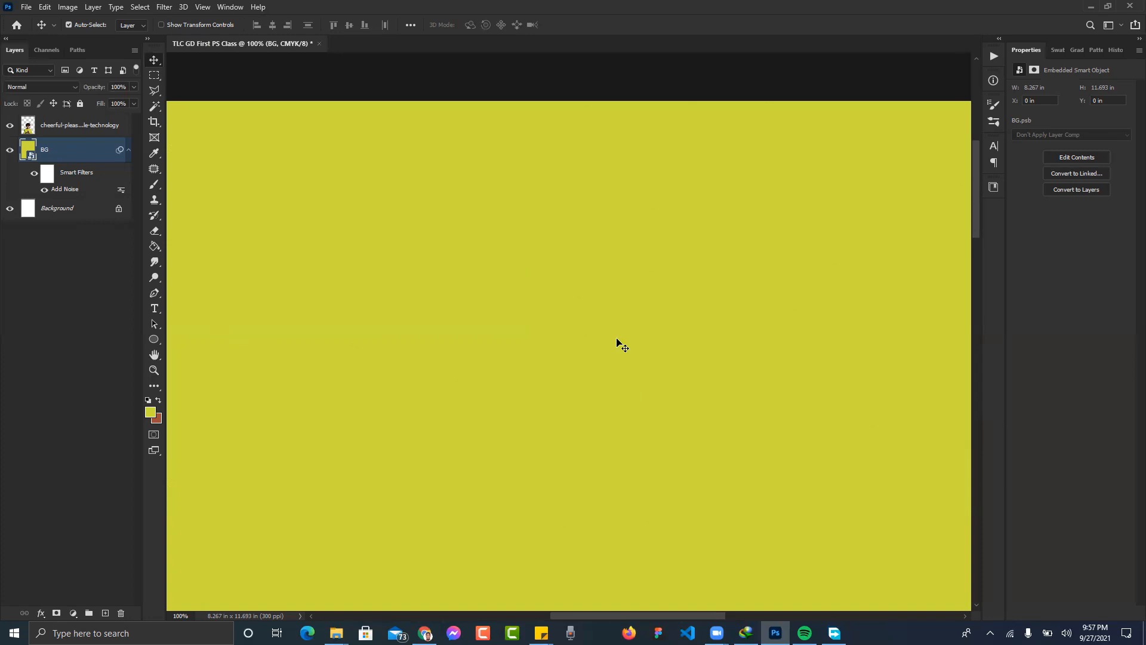
{"action": "key", "text": "ctrl"}
{"action": "key", "text": "ctrl+plus"}
{"action": "key", "text": "ctrl+plus"}
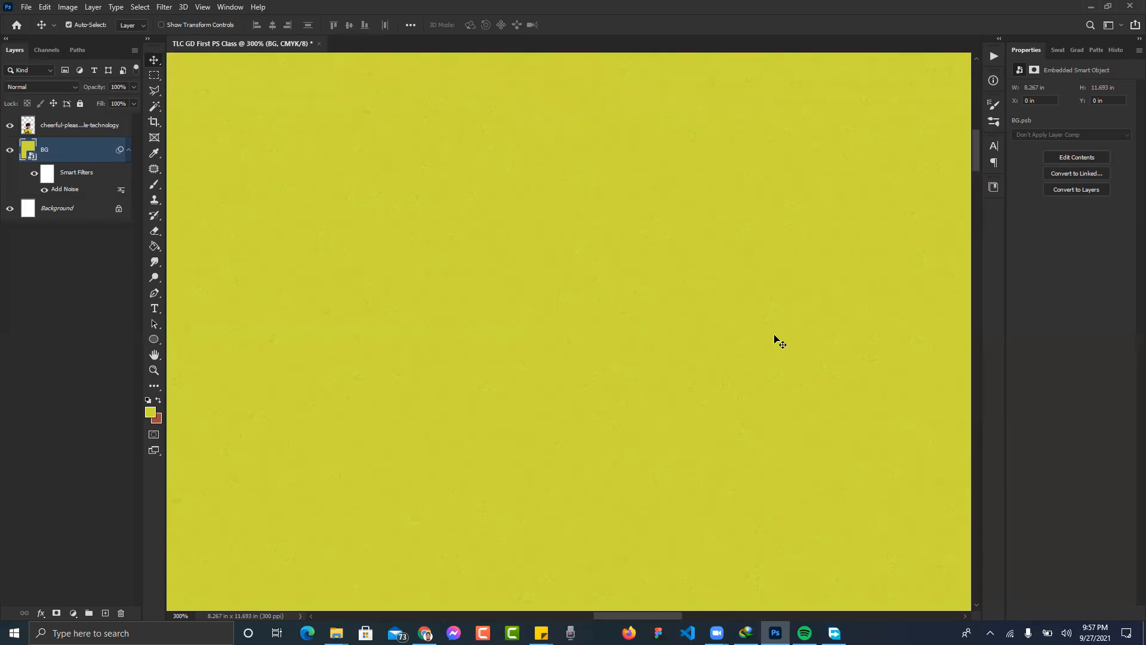
{"action": "key", "text": "ctrl+0"}
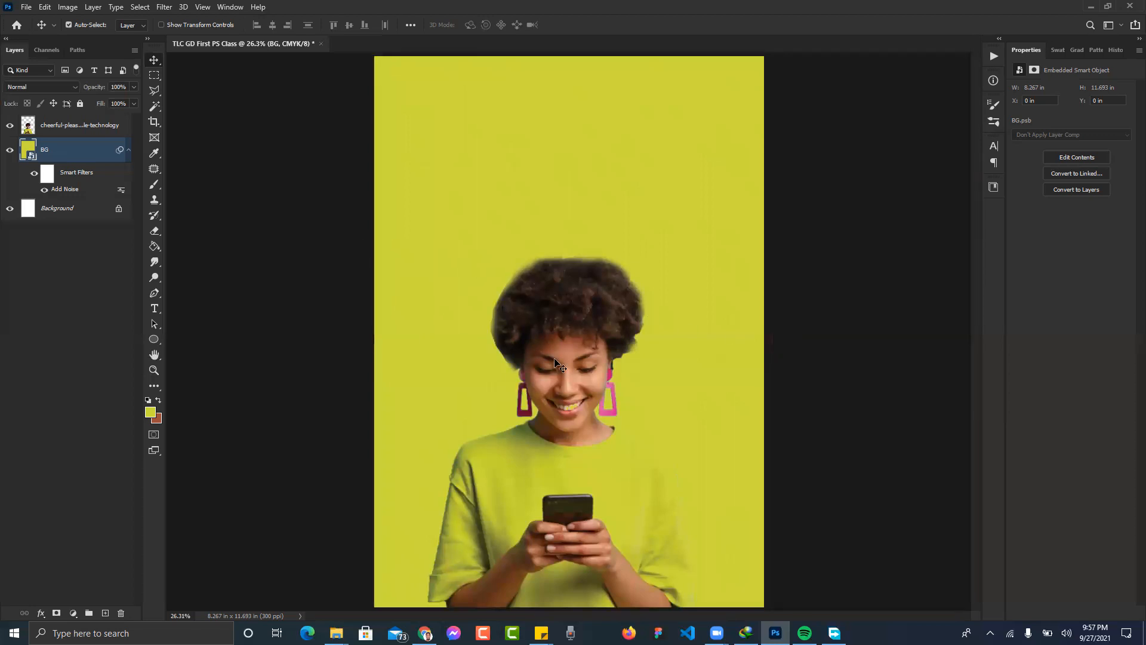
- Switch the woman photo layer back to Normal blending and deselect all layers
{"action": "left_click", "coordinate": [65, 125]}
{"action": "left_click", "coordinate": [65, 125]}
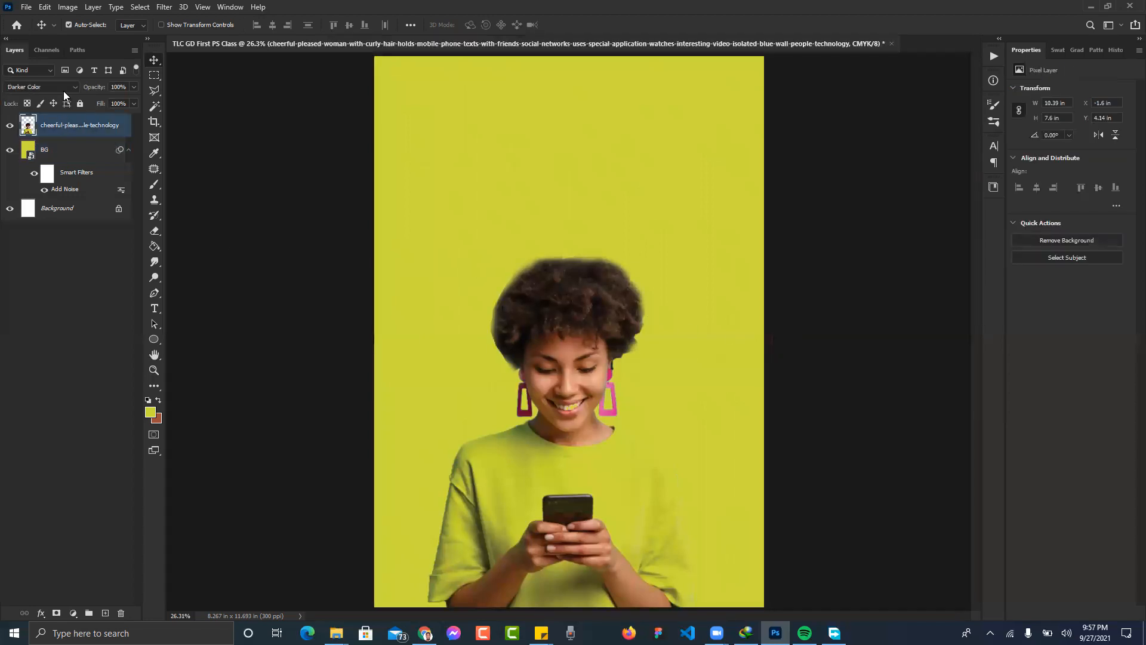
{"action": "left_click", "coordinate": [74, 87]}
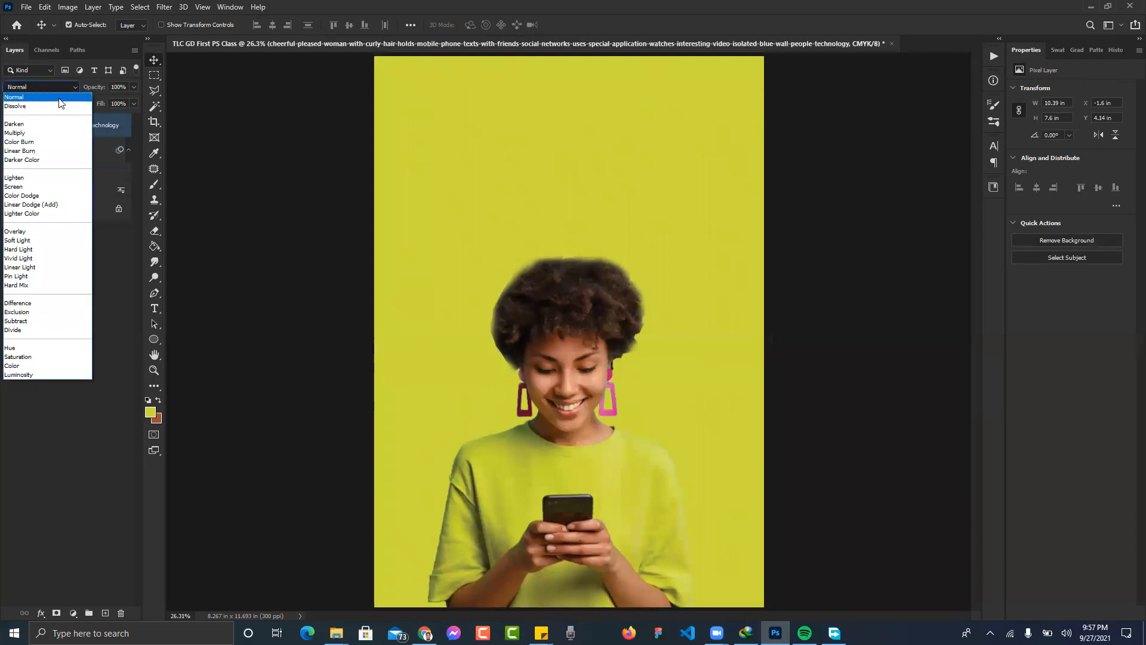
{"action": "left_click", "coordinate": [60, 103]}
{"action": "left_click", "coordinate": [233, 209]}
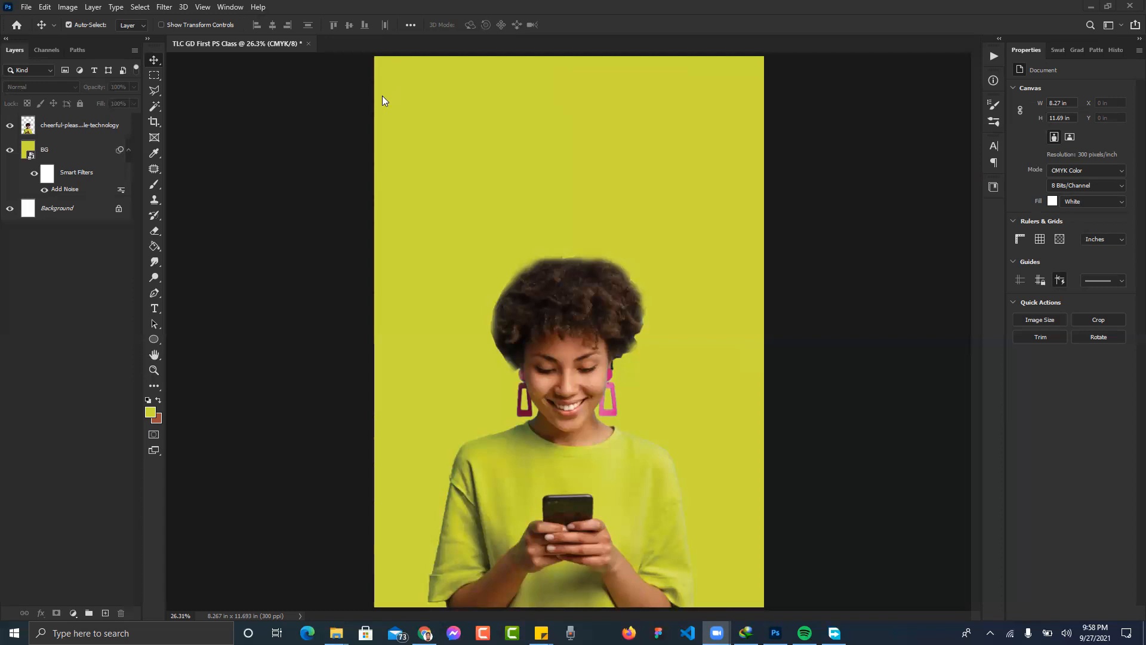
{"action": "left_click", "coordinate": [326, 134]}
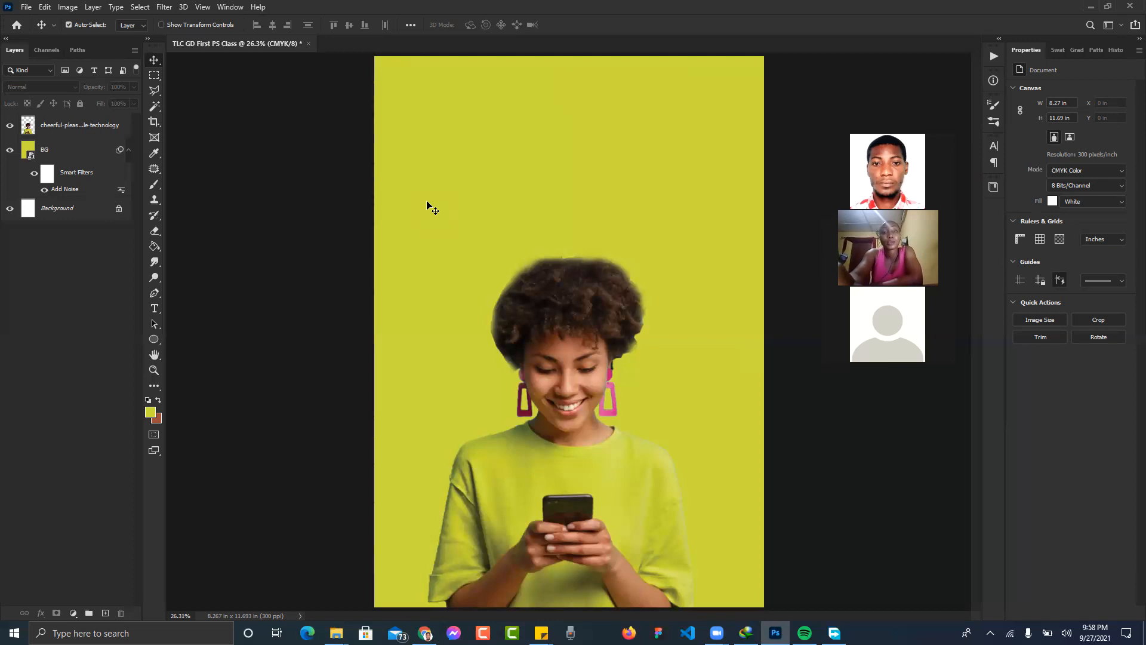
- Start a horizontal text layer near the poster top with white text colour
{"action": "left_click", "coordinate": [154, 308]}
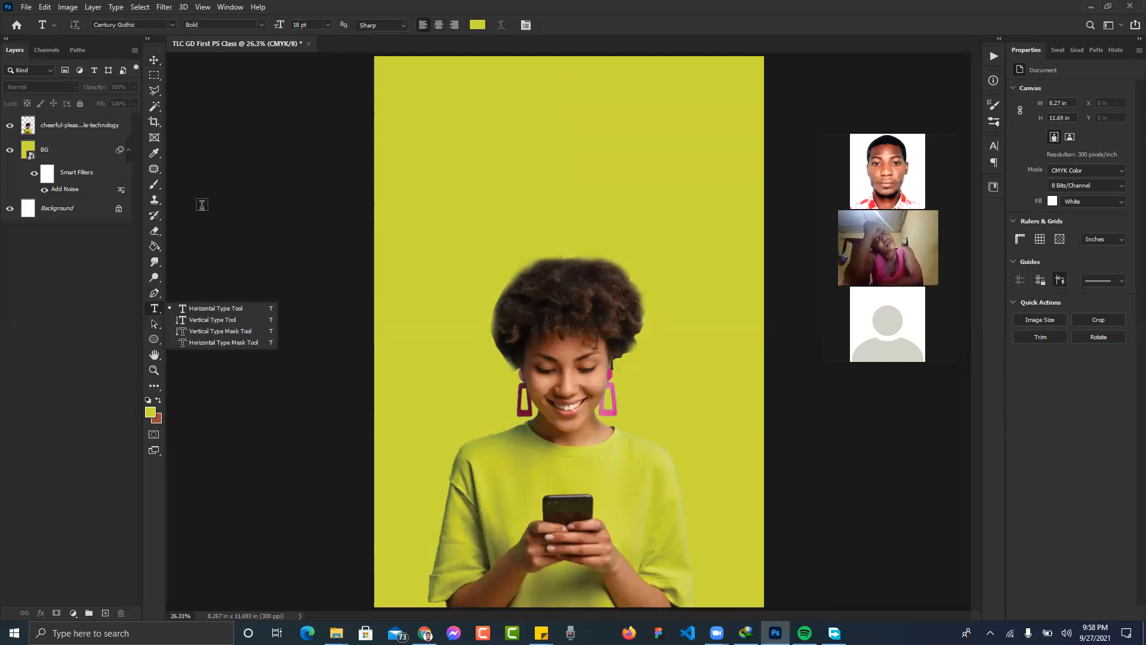
{"action": "left_click", "coordinate": [206, 309]}
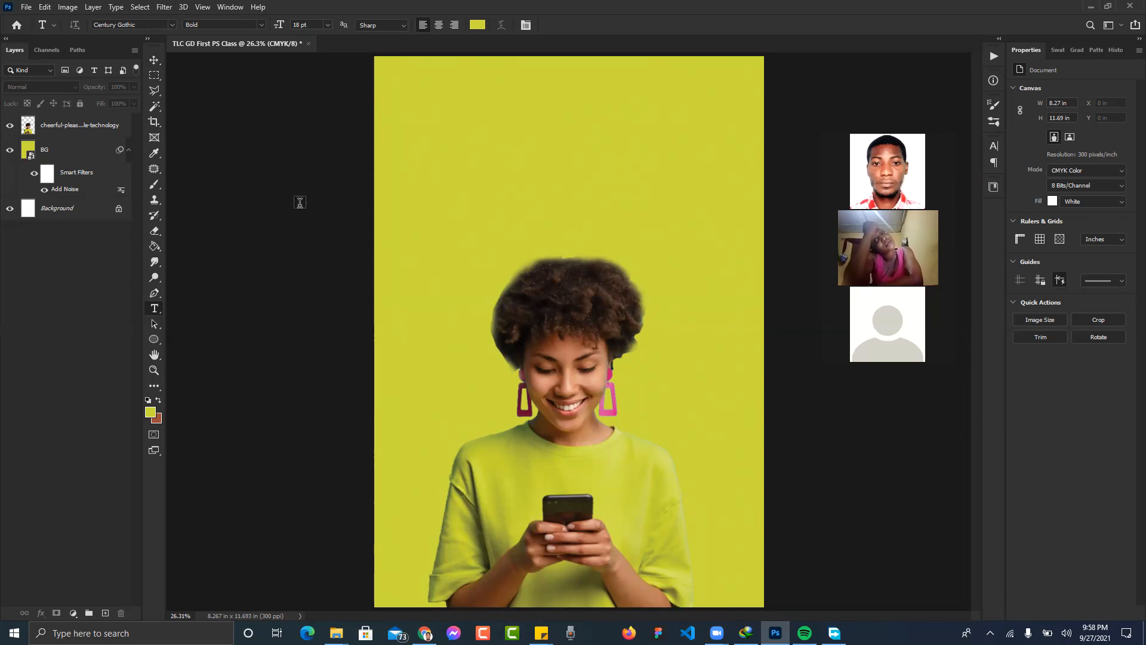
{"action": "left_click", "coordinate": [459, 127]}
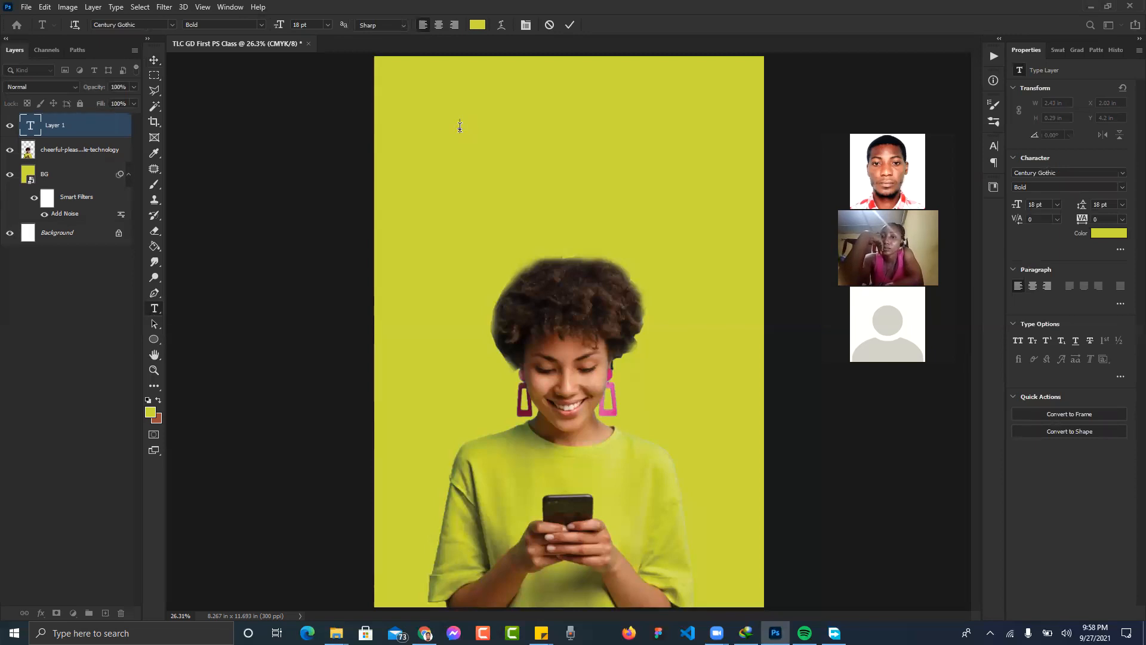
{"action": "left_click", "coordinate": [478, 25]}
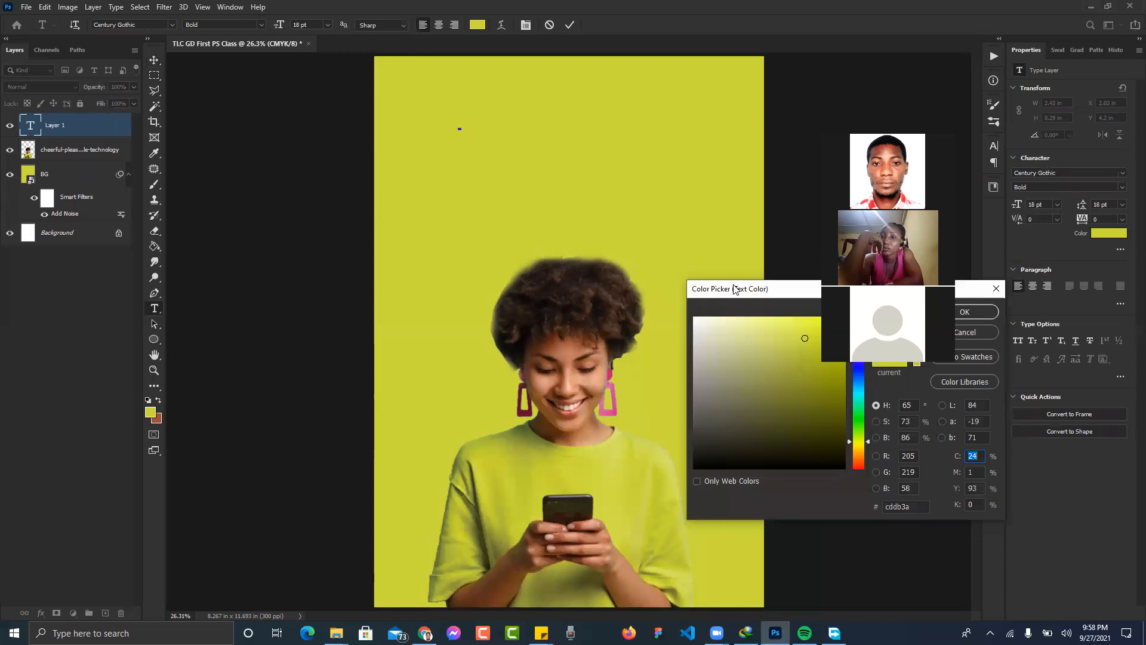
{"action": "left_click_drag", "start_coordinate": [734, 289], "coordinate": [207, 332]}
{"action": "left_click_drag", "start_coordinate": [172, 365], "coordinate": [160, 353]}
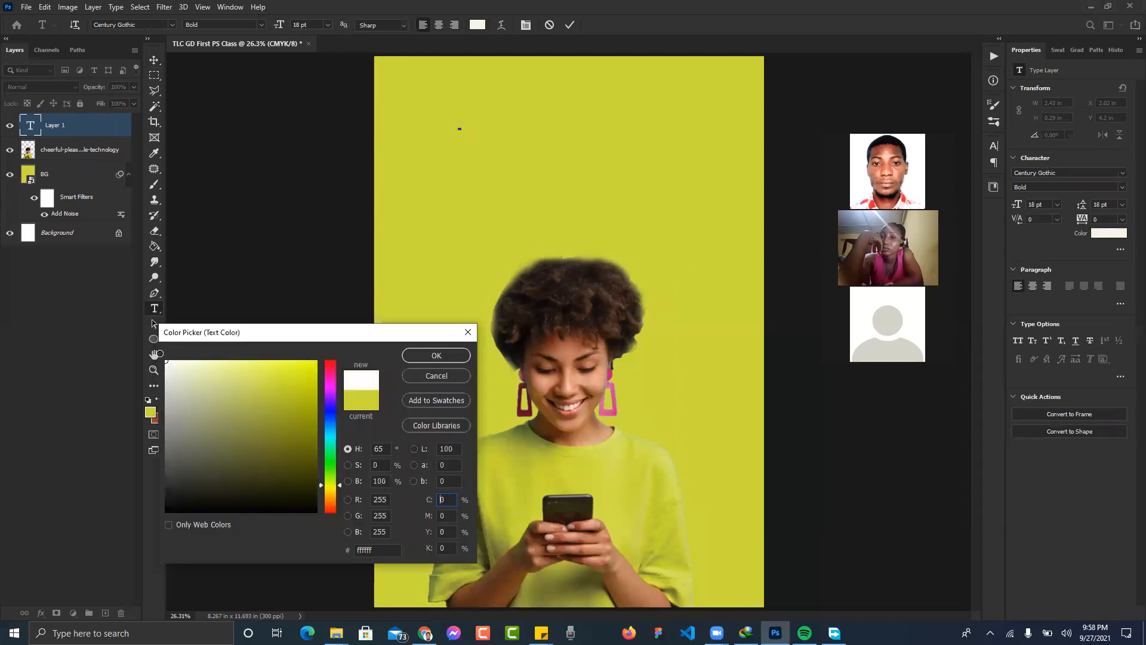
{"action": "left_click", "coordinate": [420, 356]}
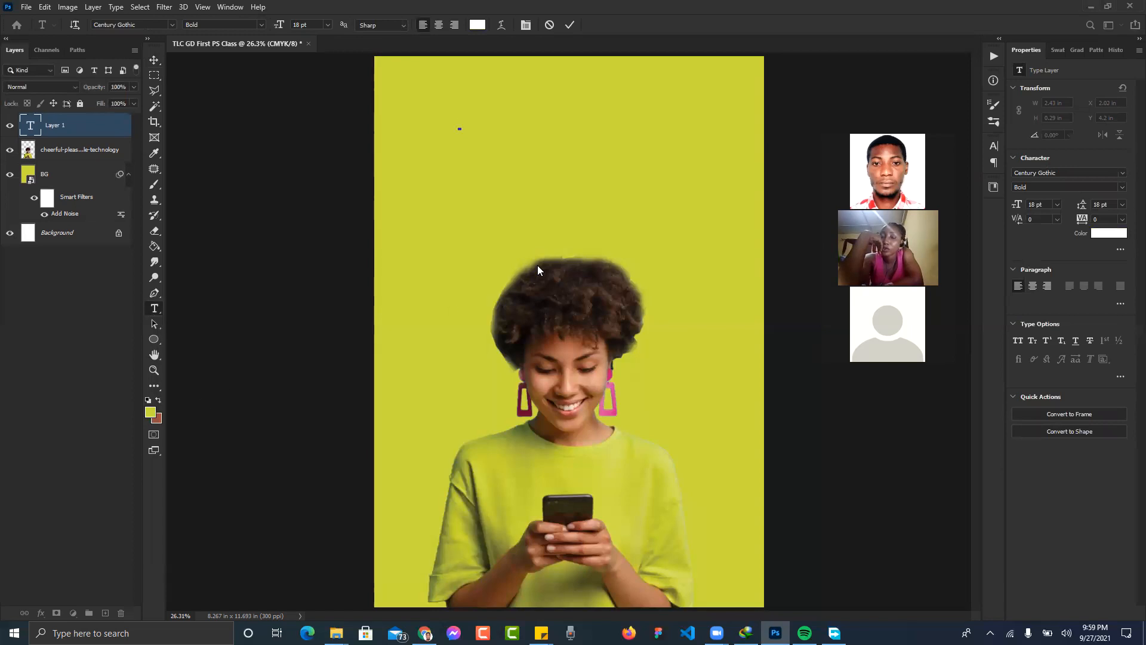
- Try the words 'Big B' and 'Bonus', then type the headline 'Awoof!'
{"action": "type", "text": "W"}
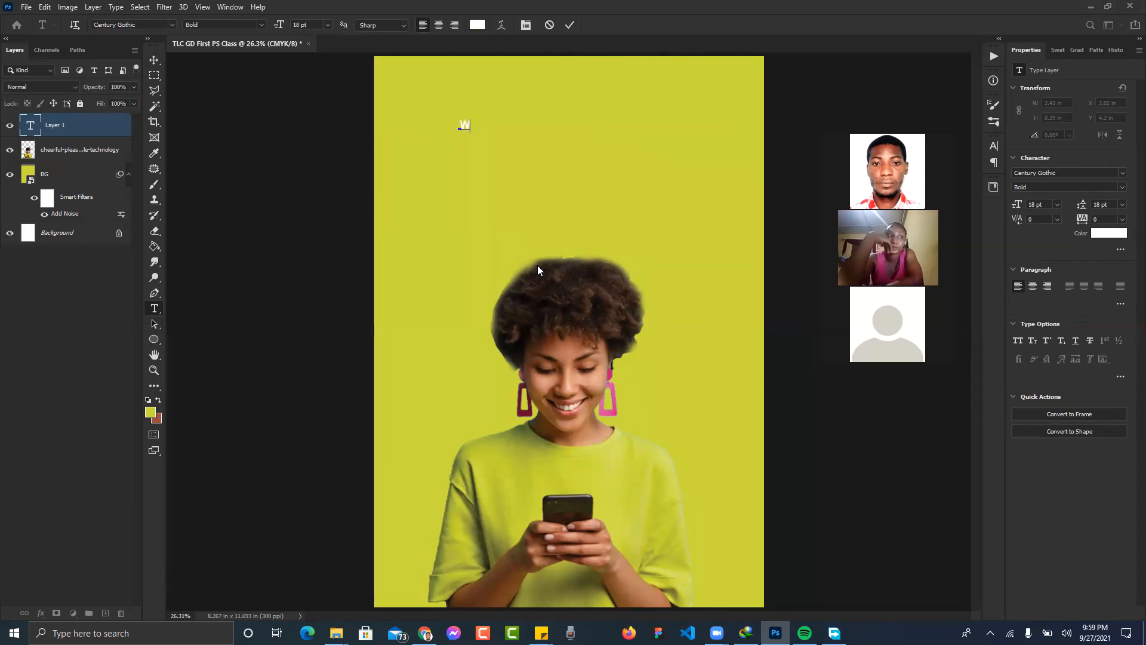
{"action": "key", "text": "BackSpace"}
{"action": "type", "text": "Big B"}
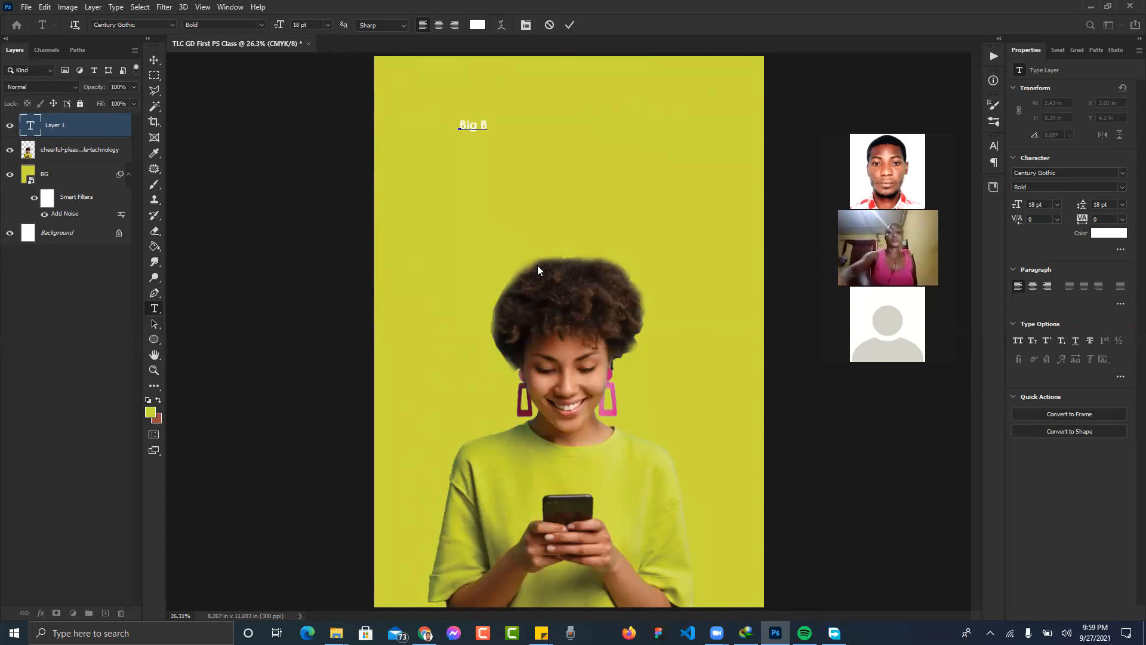
{"action": "key", "text": "Left"}
{"action": "key", "text": "Left"}
{"action": "key", "text": "Left"}
{"action": "key", "text": "Left"}
{"action": "key", "text": "Left"}
{"action": "key", "text": "Delete"}
{"action": "key", "text": "Delete"}
{"action": "key", "text": "Delete"}
{"action": "key", "text": "Delete"}
{"action": "key", "text": "Delete"}
{"action": "type", "text": "Bo"}
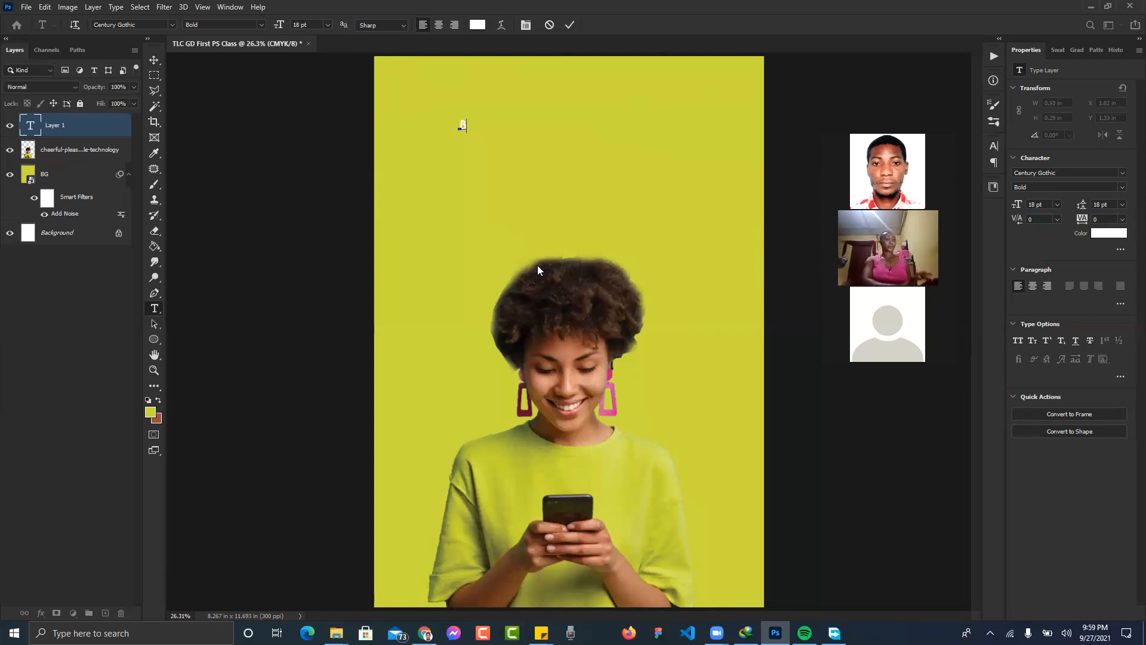
{"action": "type", "text": "nus"}
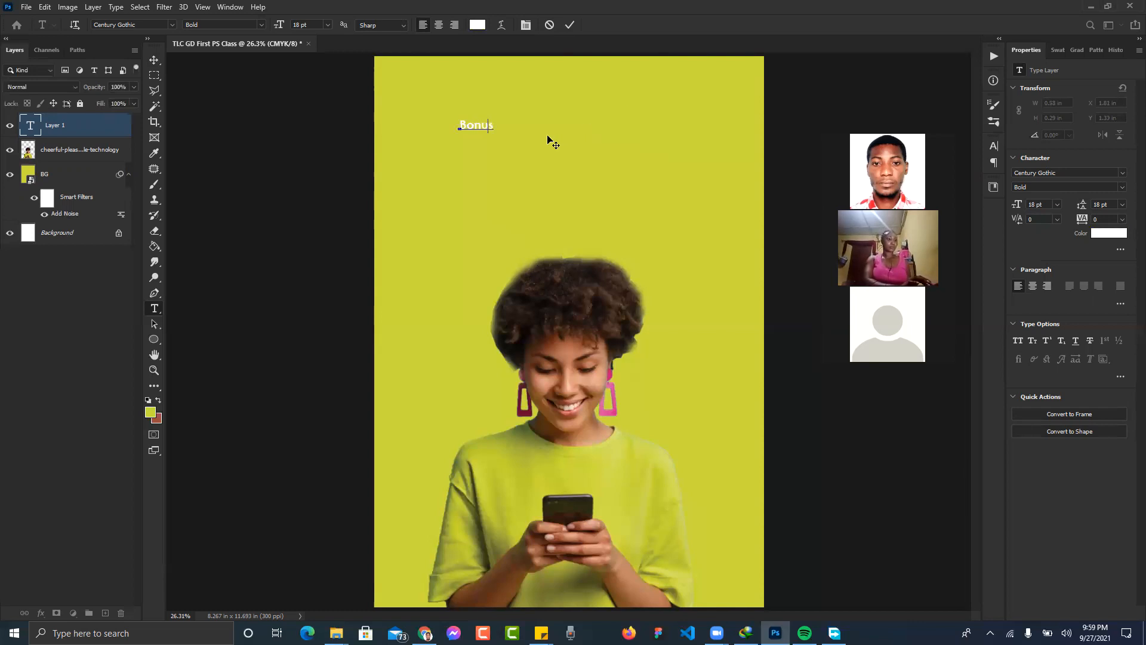
{"action": "key", "text": "Delete"}
{"action": "key", "text": "Delete"}
{"action": "key", "text": "Delete"}
{"action": "key", "text": "Delete"}
{"action": "key", "text": "Delete"}
{"action": "type", "text": "Awoof!"}
- Commit the 'Awoof!' text layer, briefly check the video call, and return to Photoshop
{"action": "left_click", "coordinate": [154, 60]}
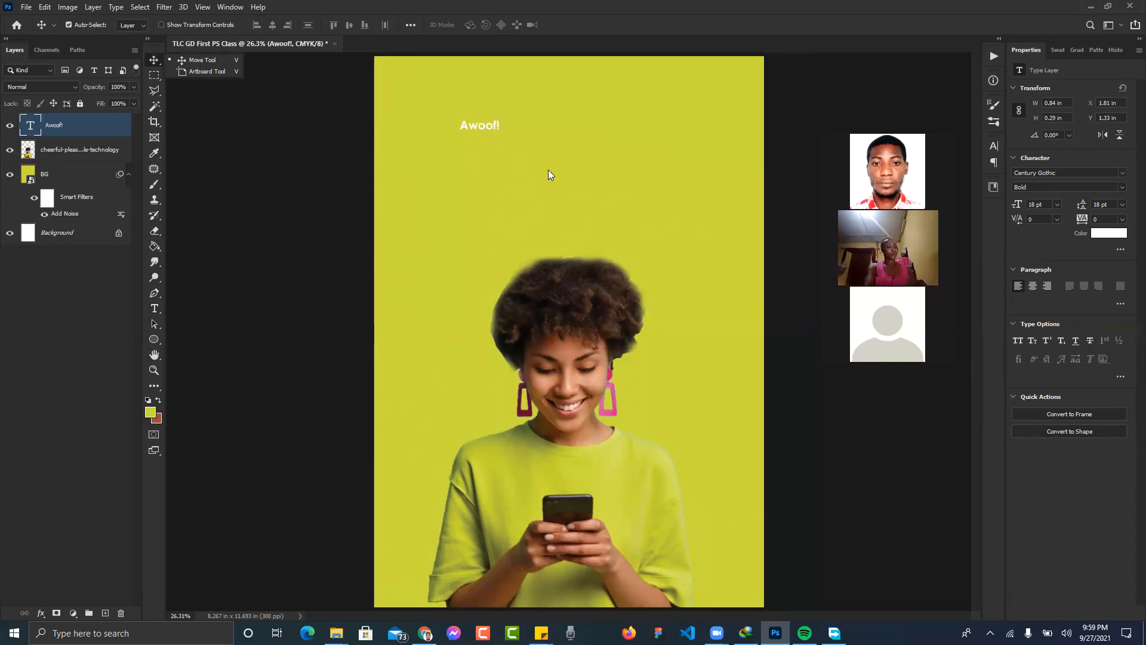
{"action": "left_click", "coordinate": [691, 152]}
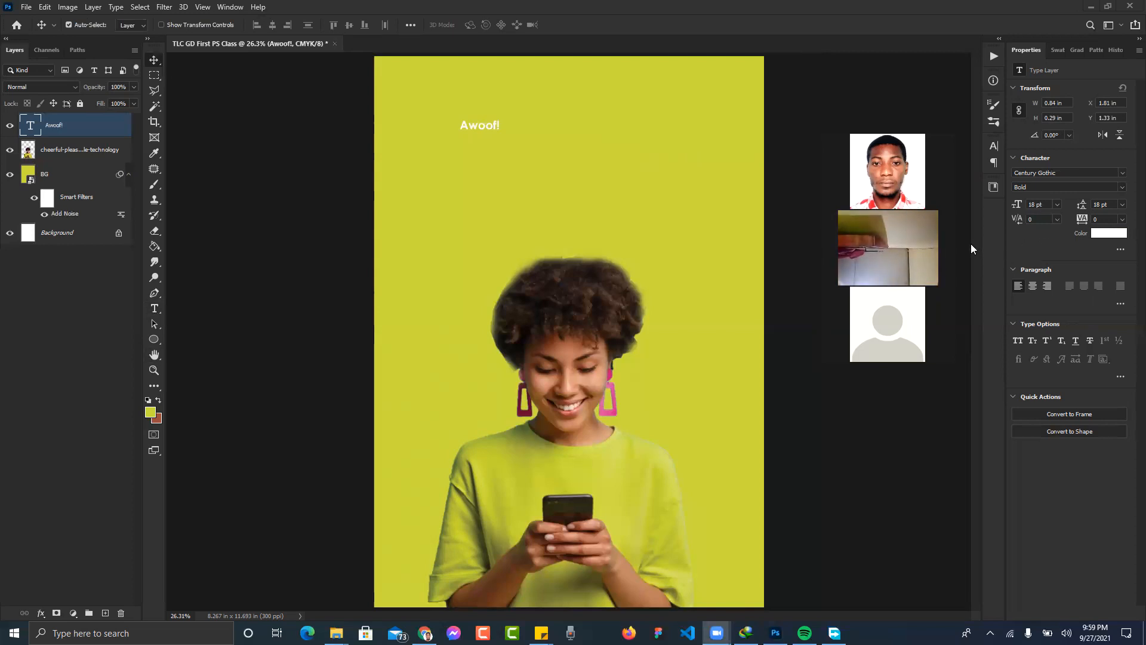
{"action": "left_click", "coordinate": [1058, 204]}
- Enlarge the headline to 72 pt, then scale it up further with Free Transform
{"action": "left_click", "coordinate": [1058, 206]}
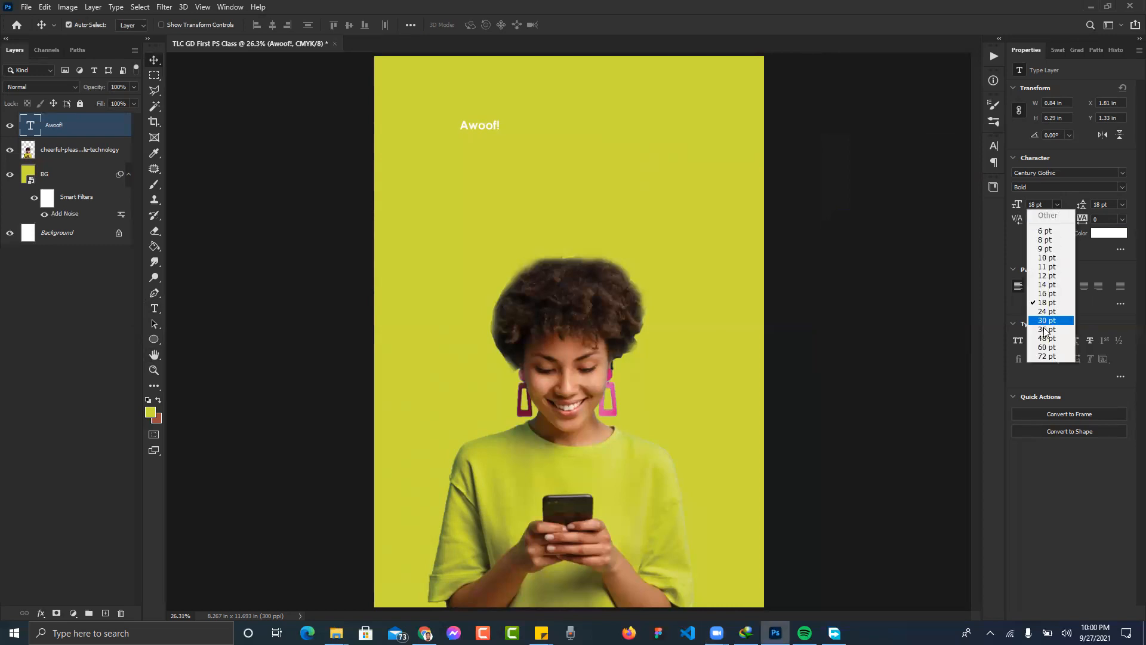
{"action": "left_click", "coordinate": [1044, 356]}
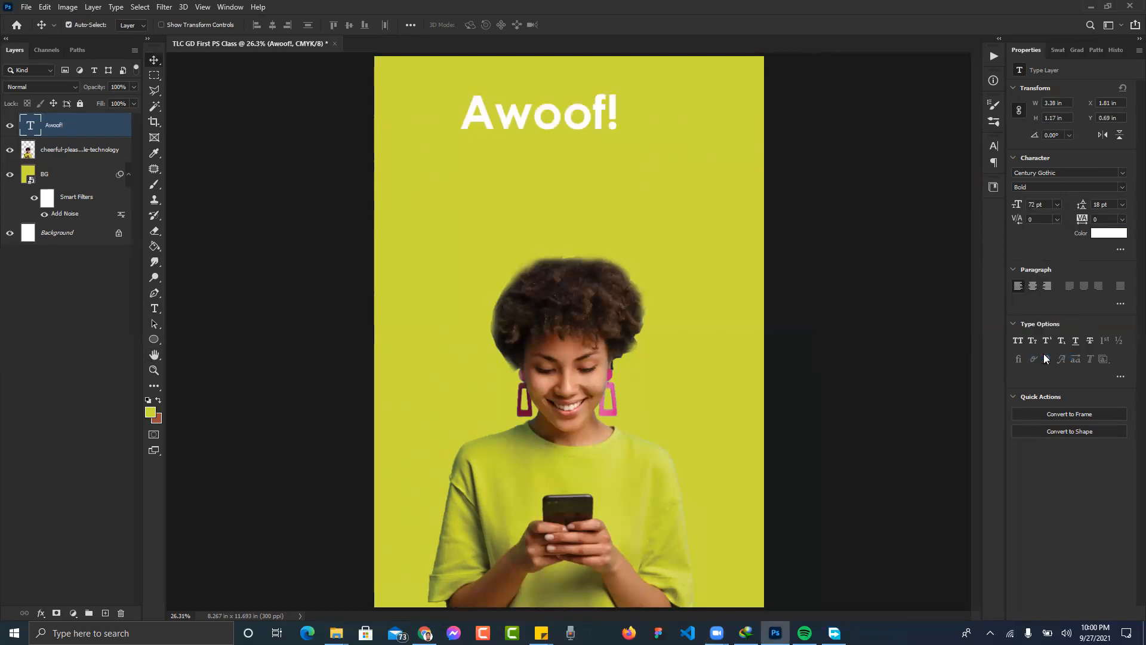
{"action": "left_click_drag", "start_coordinate": [598, 114], "coordinate": [702, 112]}
{"action": "key", "text": "ctrl+t"}
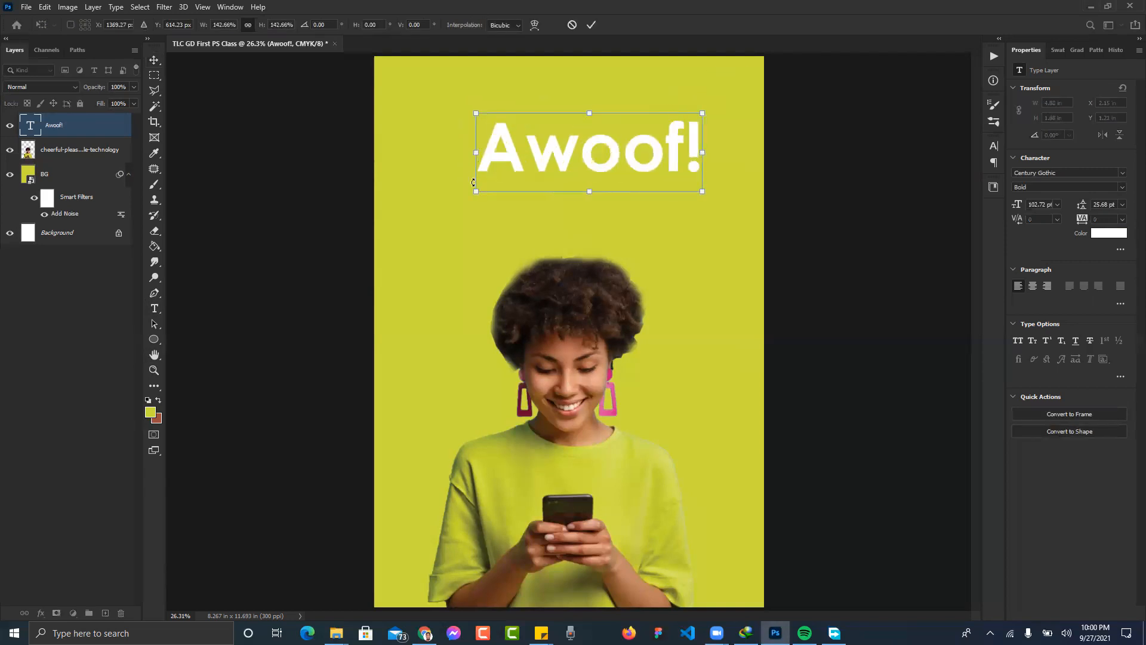
{"action": "left_click_drag", "start_coordinate": [477, 190], "coordinate": [434, 208]}
{"action": "key", "text": "Return"}
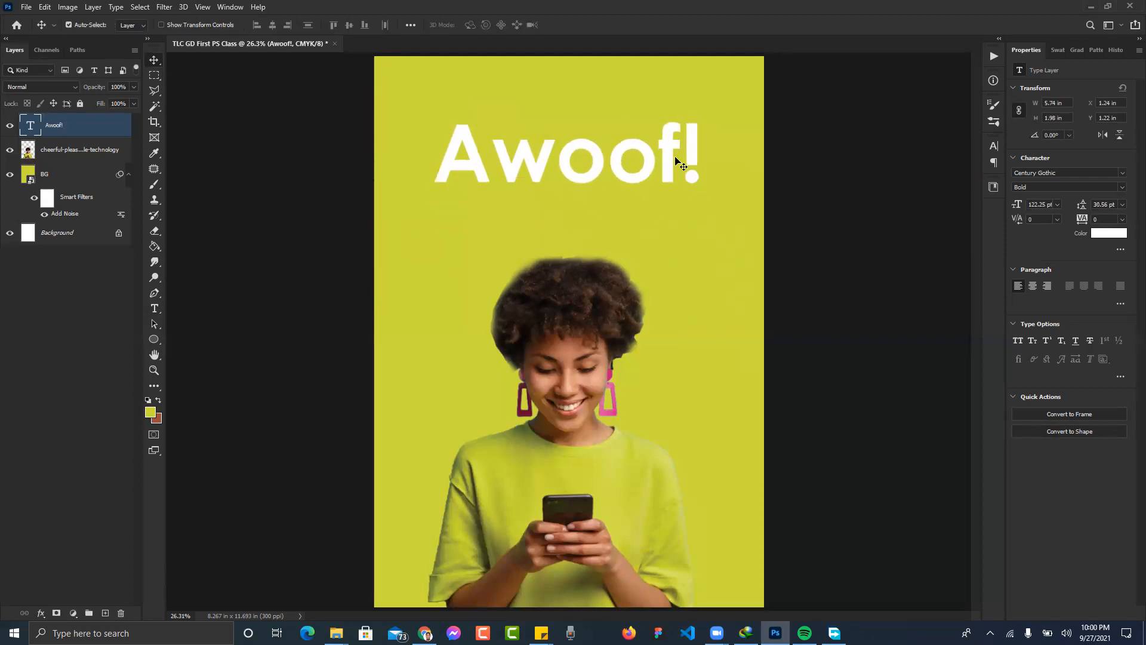
- Delete the exclamation mark so it reads 'Awoof' and centre it horizontally on the poster
{"action": "double_click", "coordinate": [674, 155]}
{"action": "key", "text": "Right"}
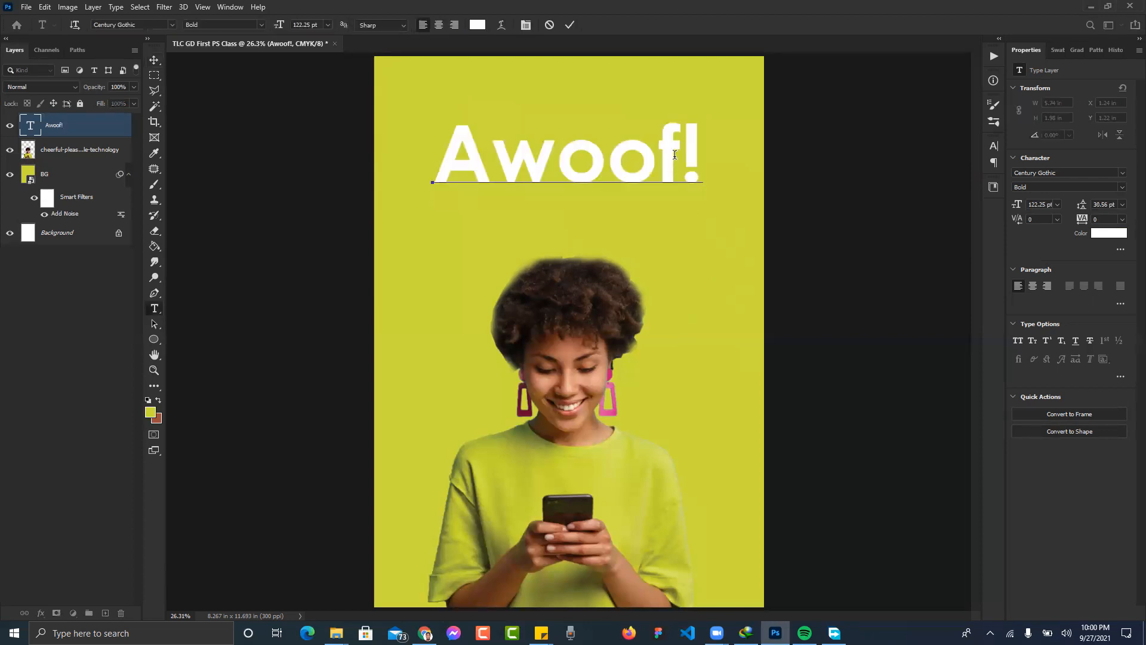
{"action": "key", "text": "BackSpace"}
{"action": "left_click", "coordinate": [154, 59]}
{"action": "mouse_move", "coordinate": [615, 160]}
{"action": "left_mouse_down"}
{"action": "mouse_move", "coordinate": [650, 172]}
{"action": "mouse_move", "coordinate": [617, 182]}
{"action": "left_mouse_up"}
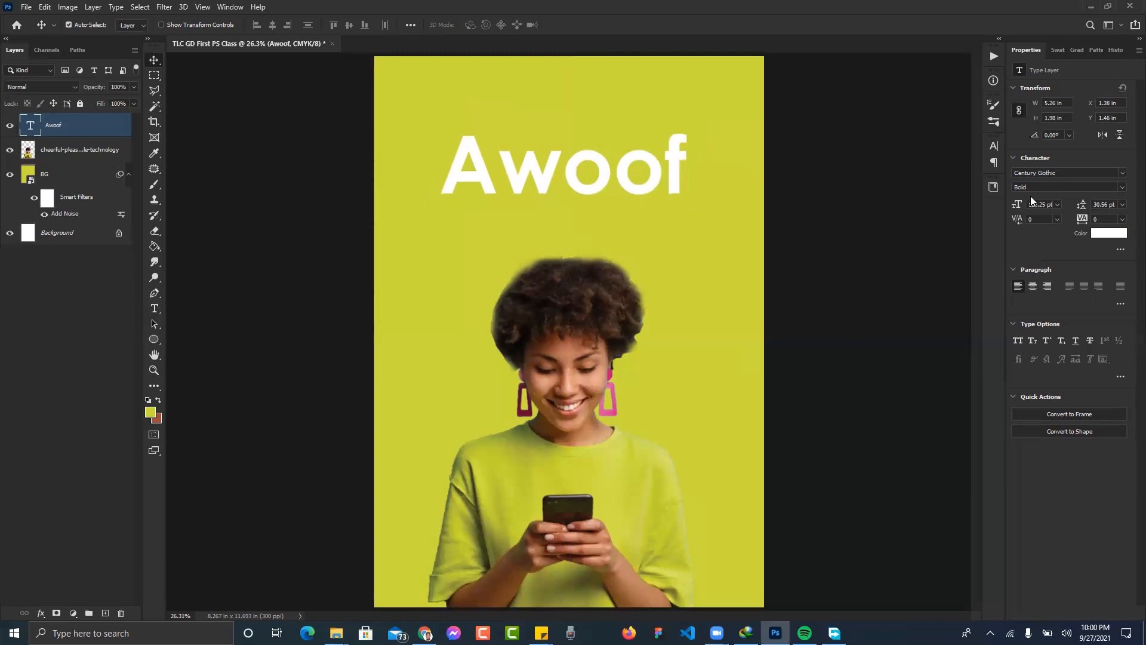
{"action": "left_click", "coordinate": [1123, 189]}
- Switch the headline font to Alfarn and drag AWOOF down to sit just above her hair
{"action": "left_click", "coordinate": [1122, 189]}
{"action": "left_click", "coordinate": [1124, 177]}
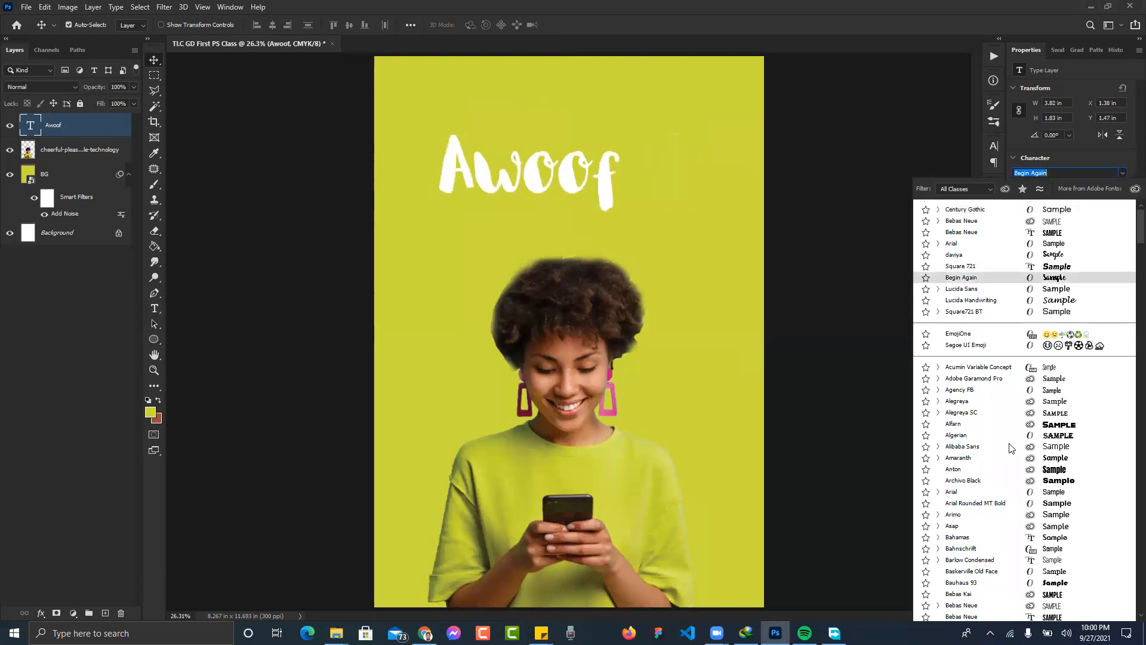
{"action": "scroll", "coordinate": [1011, 448], "scroll_direction": "down", "scroll_amount": 4}
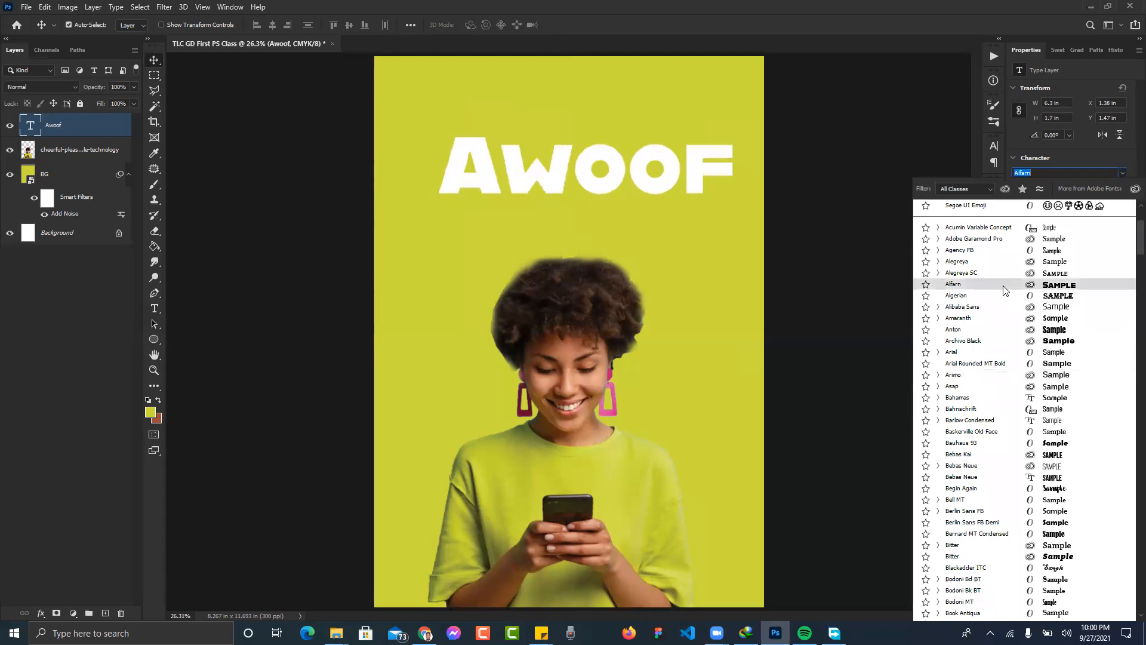
{"action": "left_click", "coordinate": [1003, 286]}
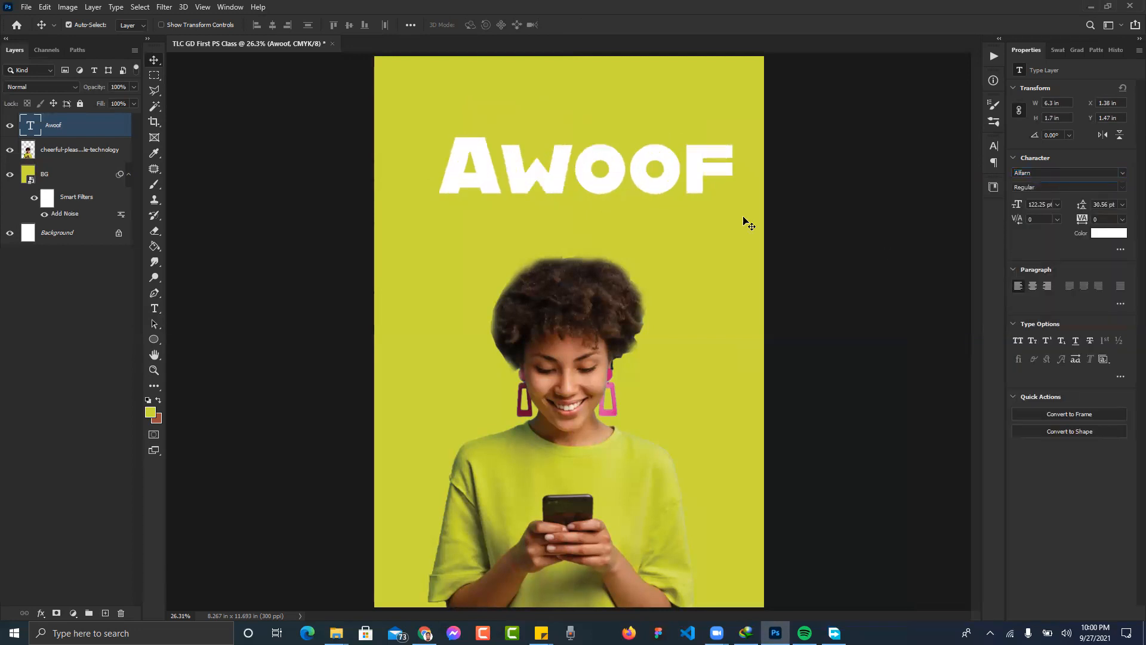
{"action": "left_click_drag", "start_coordinate": [696, 179], "coordinate": [678, 210]}
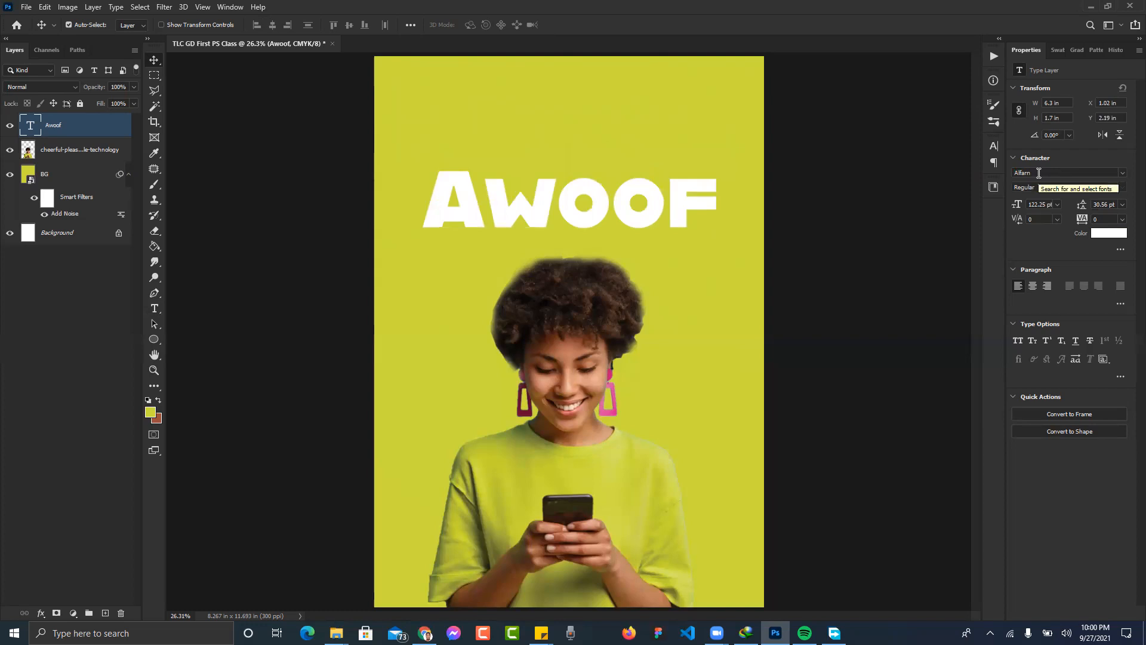
- Set the AWOOF headline font size to 130 pt
{"action": "left_click", "coordinate": [1057, 204]}
{"action": "left_click", "coordinate": [1046, 355]}
{"action": "left_click", "coordinate": [1013, 206]}
{"action": "type", "text": "130"}
{"action": "key", "text": "Return"}
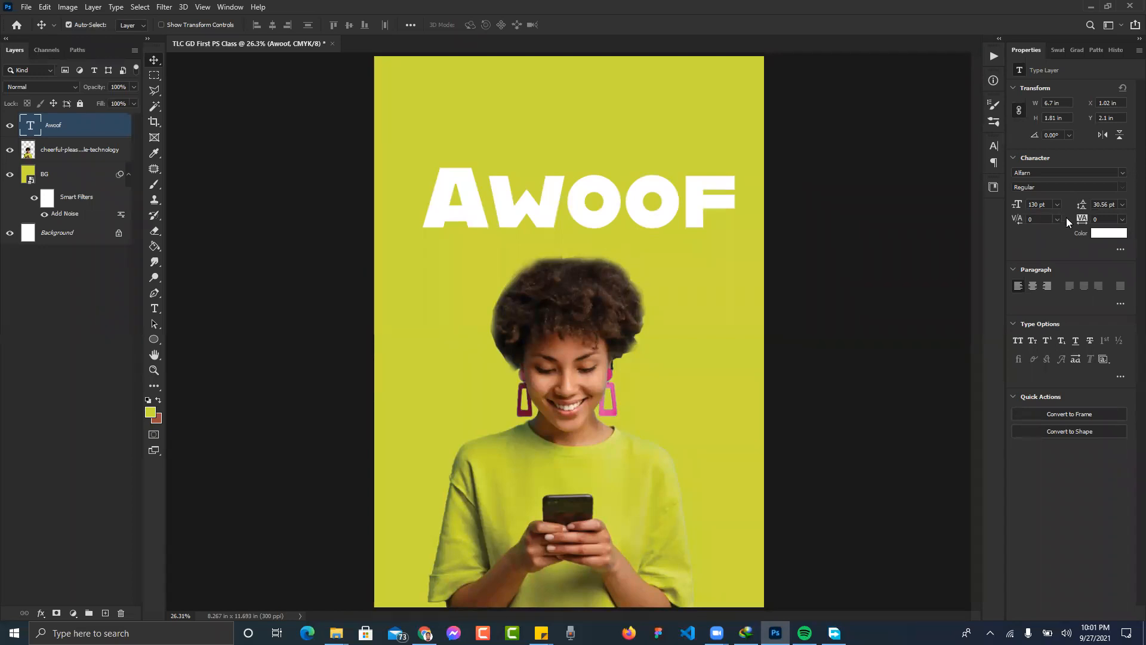
- Try tighter tracking values on AWOOF, then undo two changes back to wider spacing
{"action": "left_click_drag", "start_coordinate": [1082, 224], "coordinate": [1074, 225]}
{"action": "left_click", "coordinate": [1116, 220]}
{"action": "left_click", "coordinate": [1098, 218]}
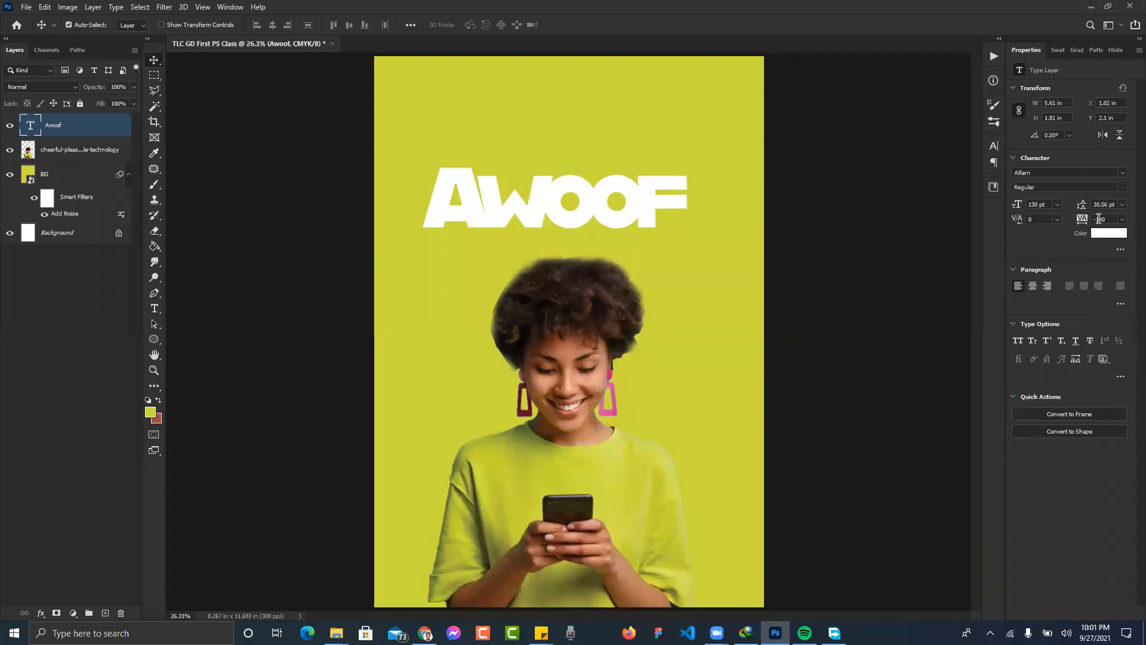
{"action": "key", "text": "shift+Down"}
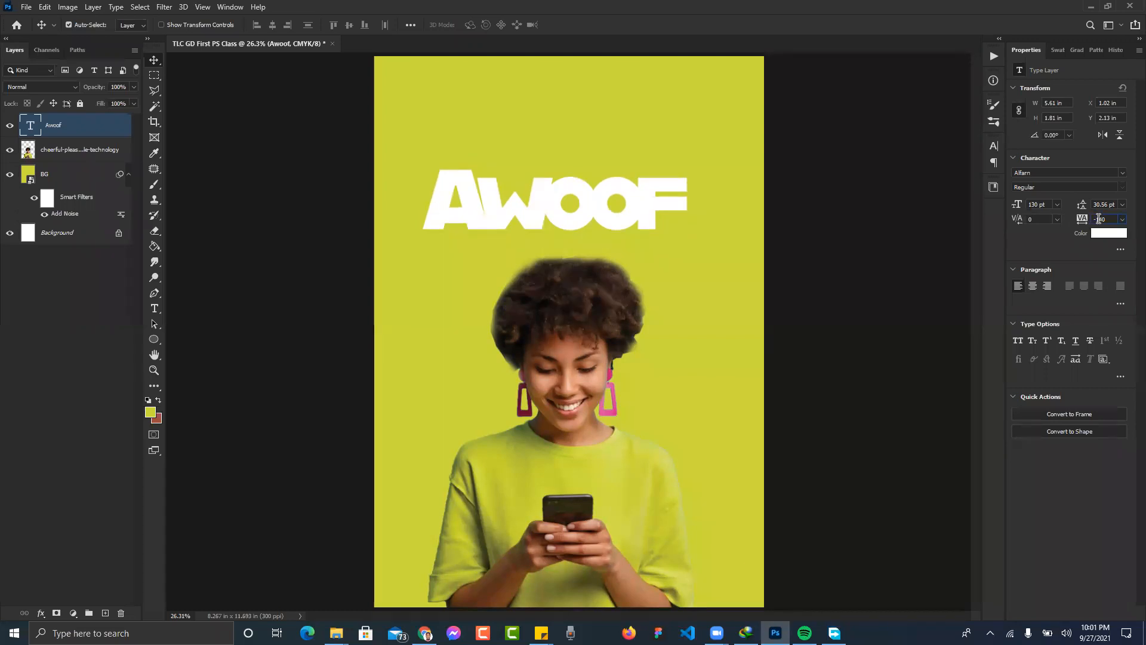
{"action": "key", "text": "Return"}
{"action": "key", "text": "ctrl+z"}
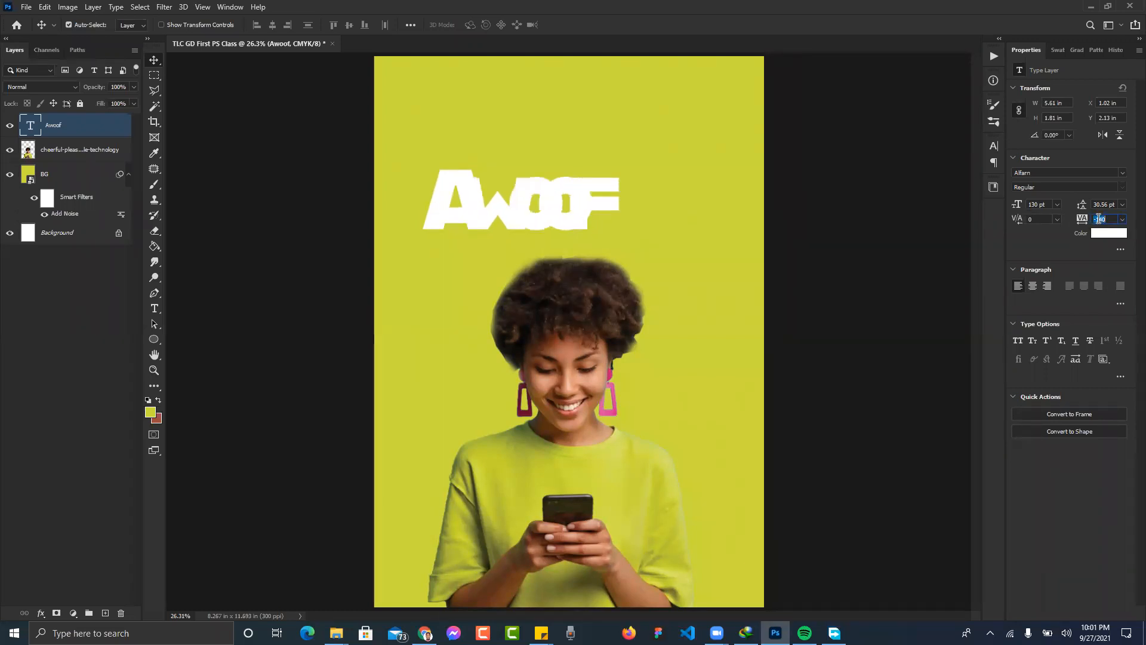
{"action": "key", "text": "ctrl+z"}
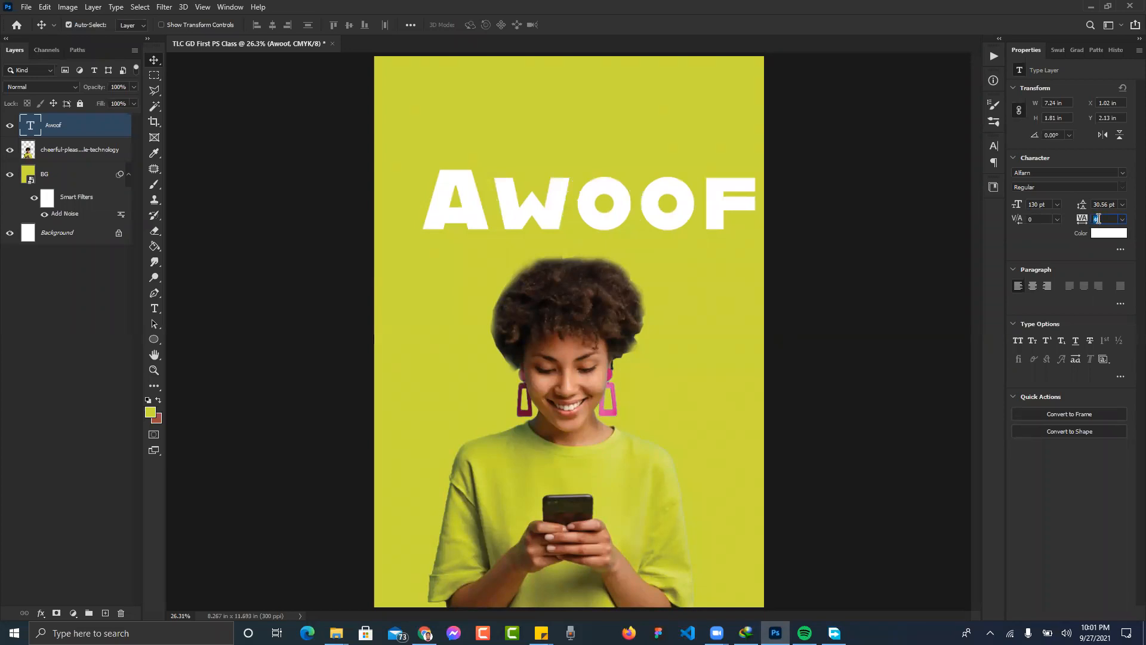
{"action": "scroll", "coordinate": [1098, 218], "scroll_direction": "down", "scroll_amount": 3}
{"action": "scroll", "coordinate": [1098, 219], "scroll_direction": "down", "scroll_amount": 5}
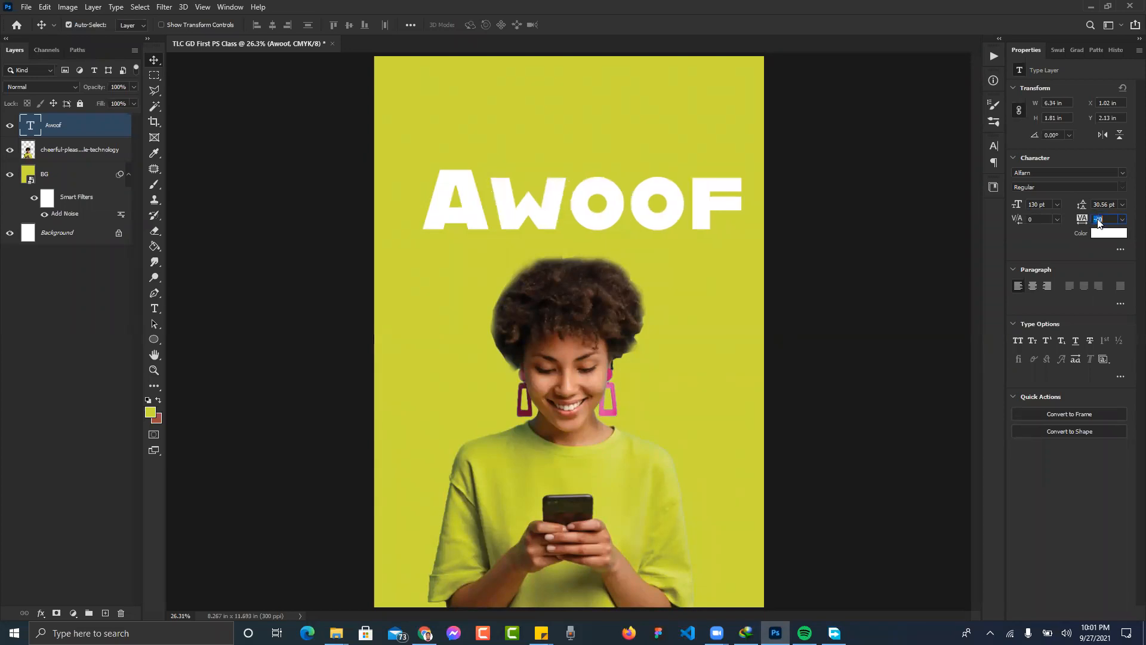
{"action": "scroll", "coordinate": [1098, 218], "scroll_direction": "down", "scroll_amount": 2}
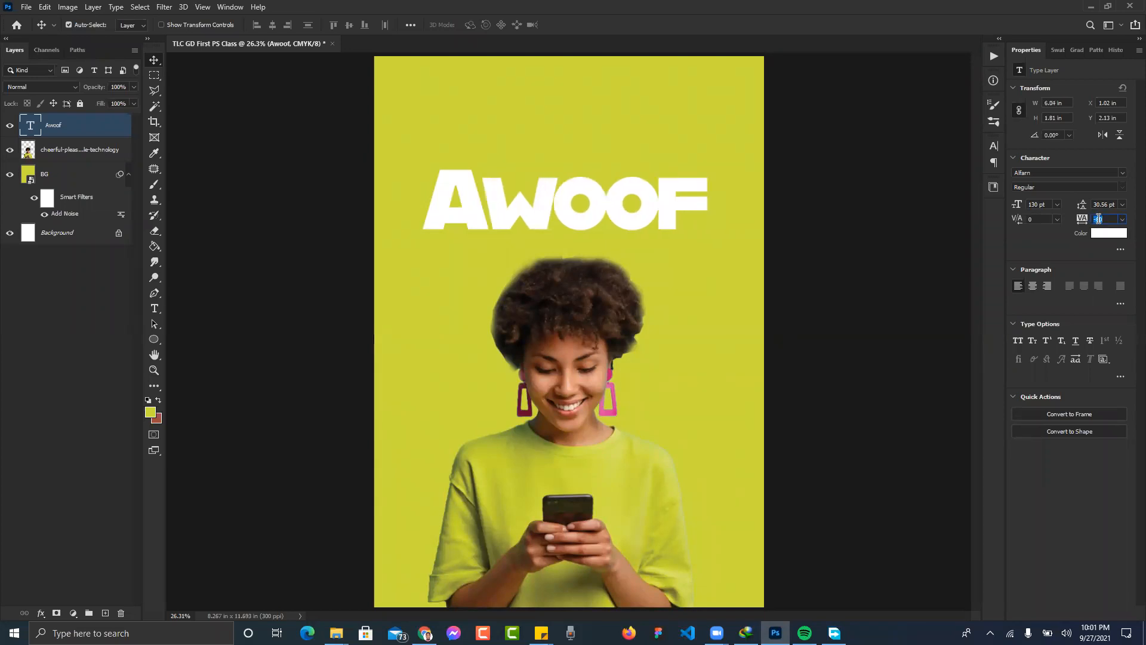
{"action": "scroll", "coordinate": [1098, 218], "scroll_direction": "up", "scroll_amount": 2}
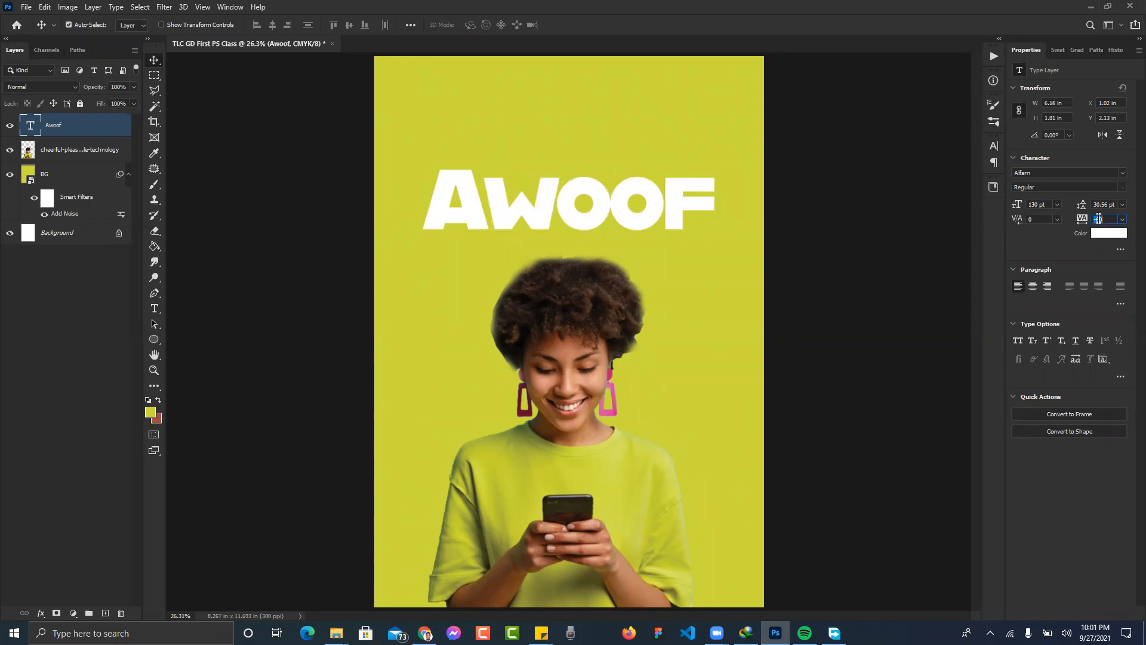
{"action": "scroll", "coordinate": [1098, 219], "scroll_direction": "up", "scroll_amount": 2}
{"action": "scroll", "coordinate": [1098, 218], "scroll_direction": "down", "scroll_amount": 1}
{"action": "scroll", "coordinate": [1098, 219], "scroll_direction": "down", "scroll_amount": 1}
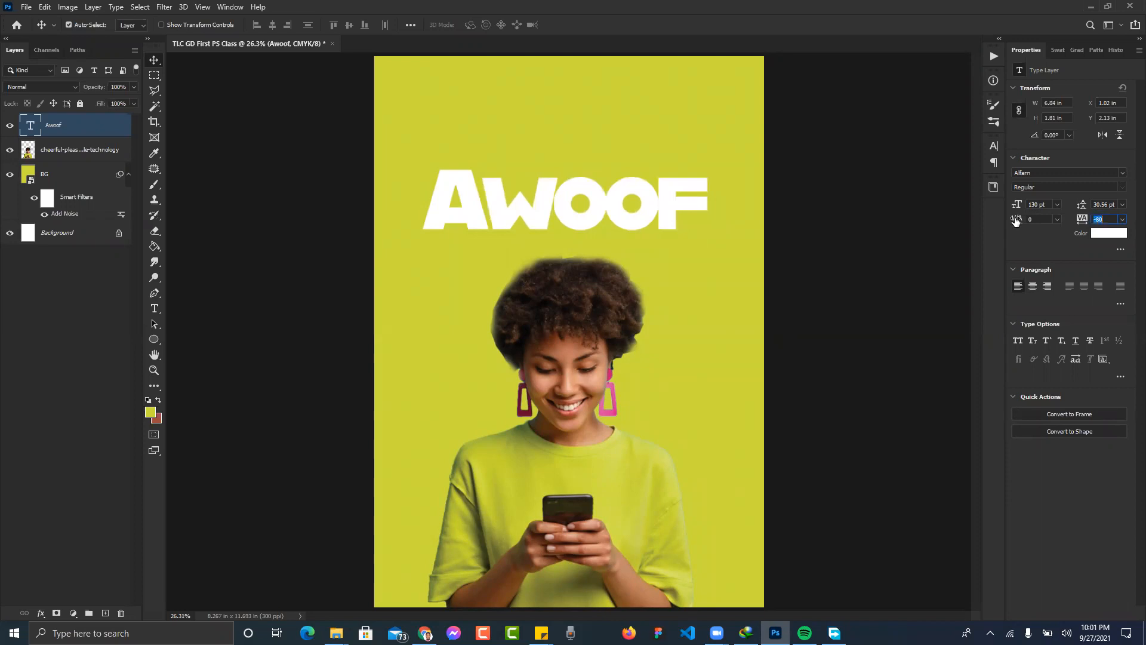
- Set AWOOF tracking to -40 and move the headline higher up the poster
{"action": "left_click", "coordinate": [826, 196]}
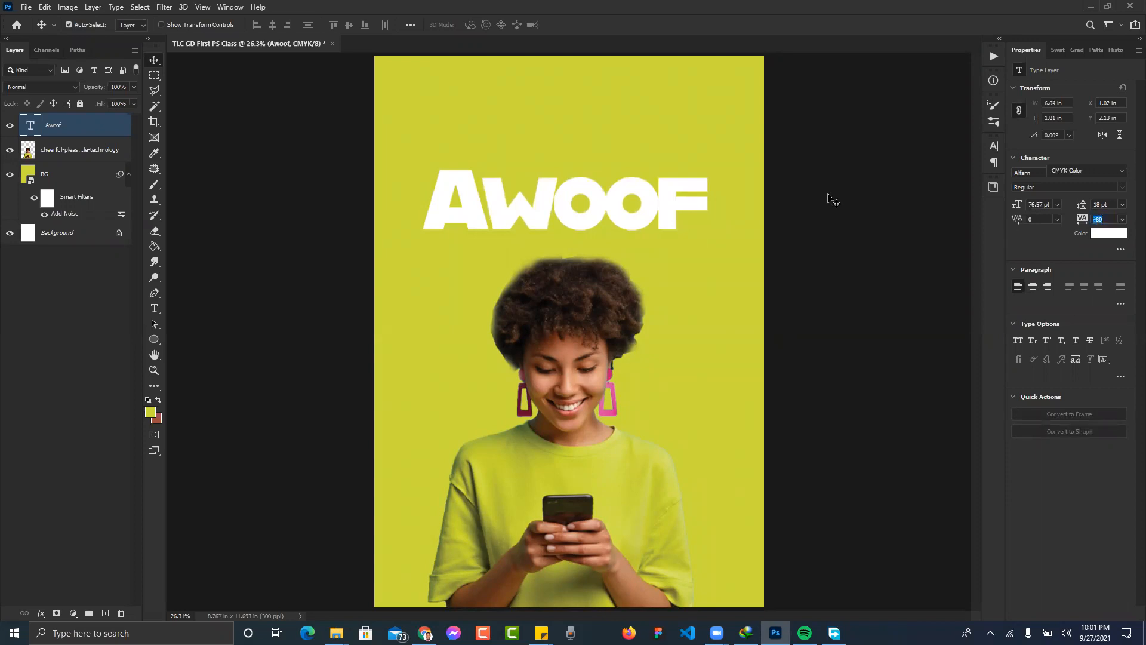
{"action": "left_click", "coordinate": [674, 204]}
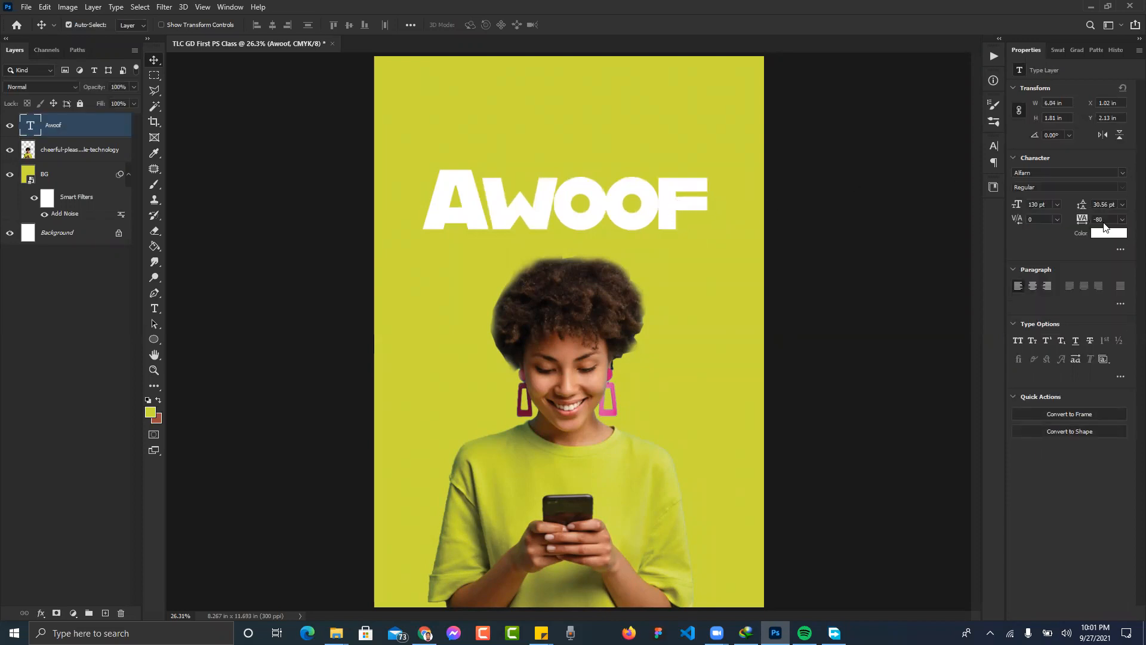
{"action": "key", "text": "Up"}
{"action": "key", "text": "Up"}
{"action": "left_click", "coordinate": [832, 199]}
{"action": "left_click_drag", "start_coordinate": [680, 204], "coordinate": [681, 173]}
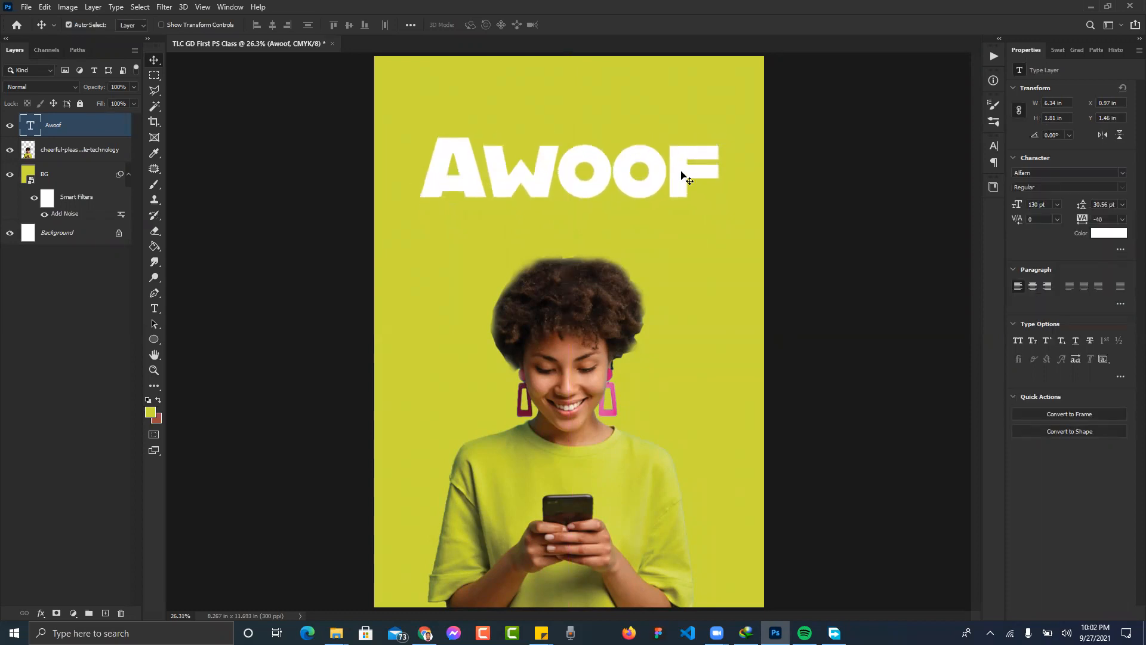
- Scale AWOOF down proportionally to about 80%, leaving it at 104.72 pt
{"action": "key", "text": "ctrl+t"}
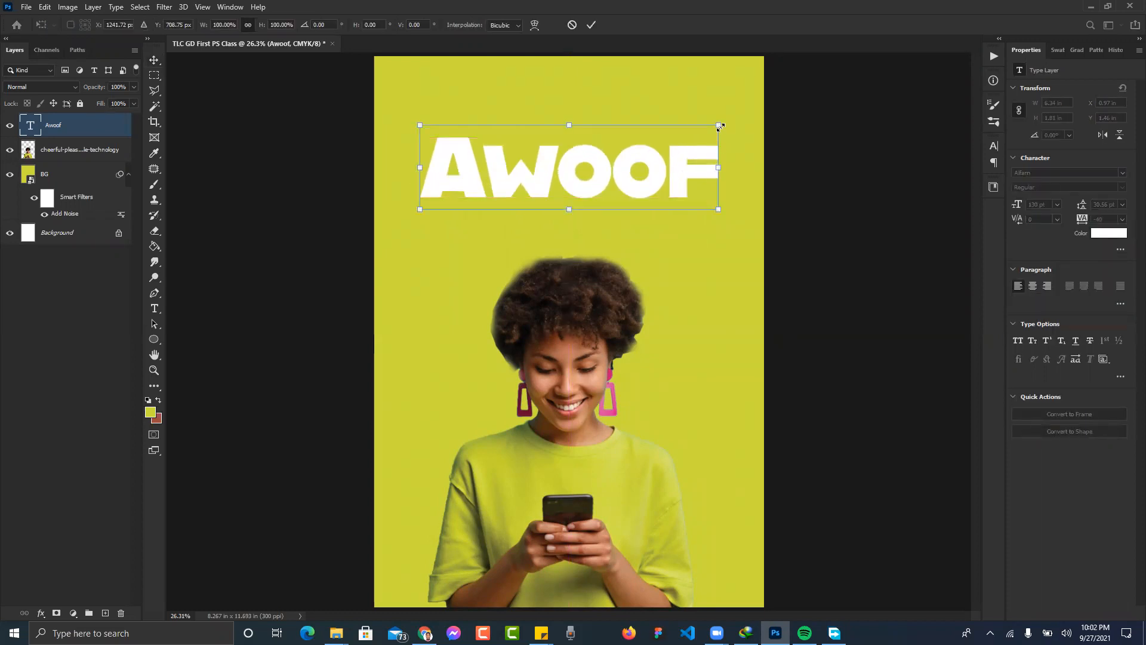
{"action": "key", "text": "Return"}
{"action": "key", "text": "ctrl+t"}
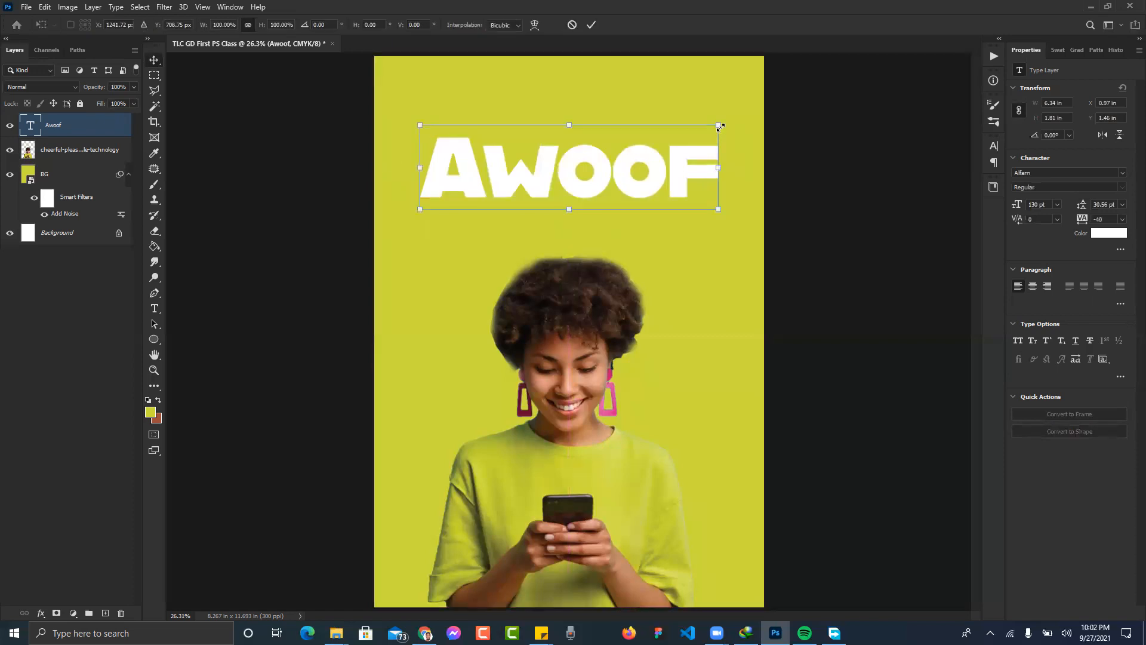
{"action": "left_click_drag", "start_coordinate": [721, 125], "coordinate": [680, 190]}
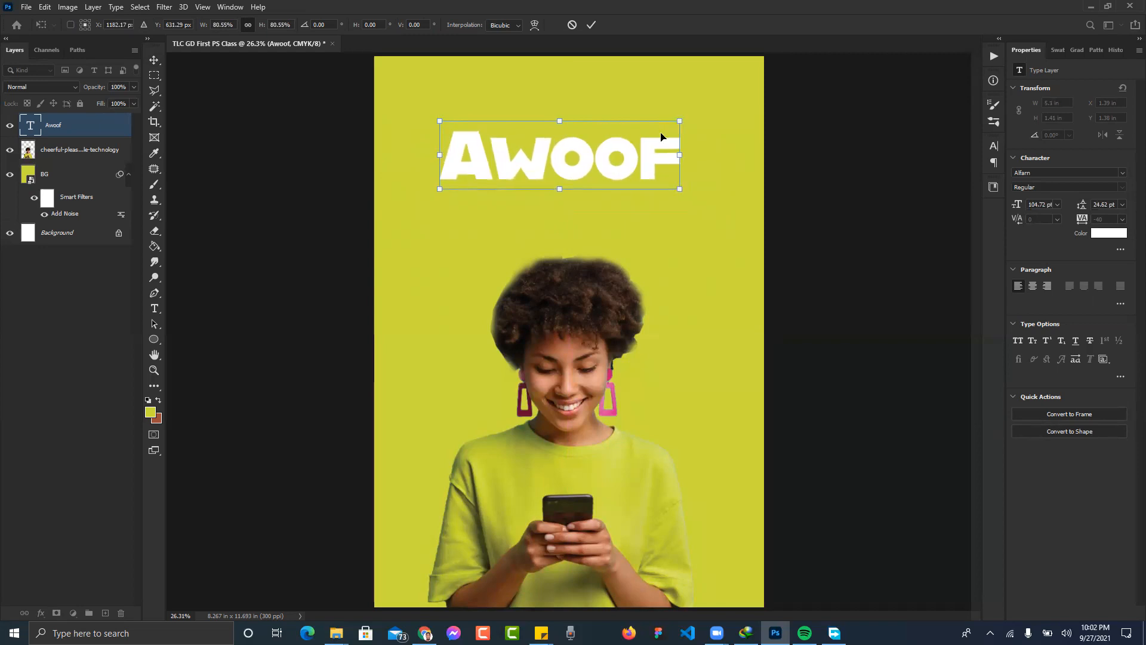
{"action": "key", "text": "Return"}
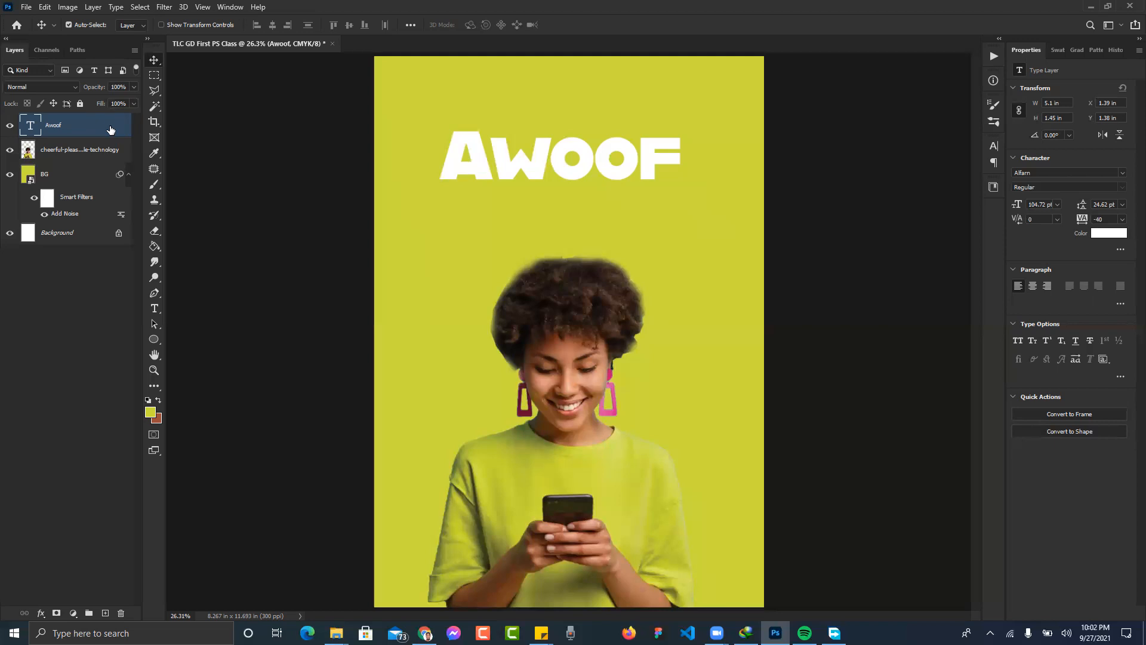
- Duplicate the Awoof layer as Awoof copy and hide the original Awoof layer
{"action": "key", "text": "ctrl+j"}
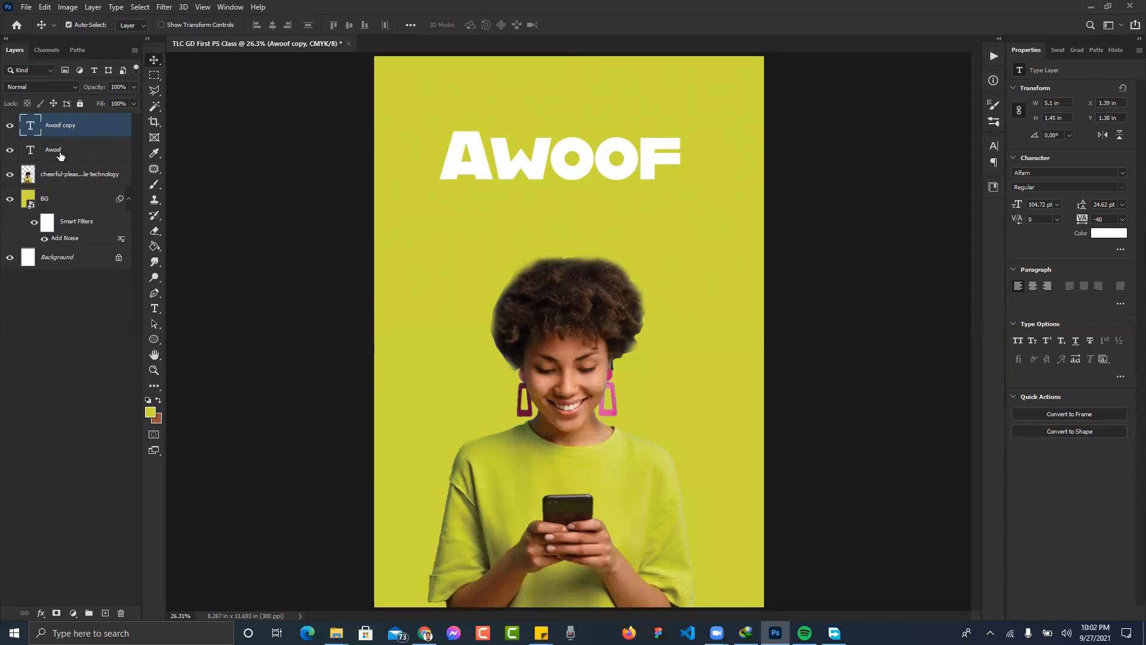
{"action": "left_click", "coordinate": [10, 151]}
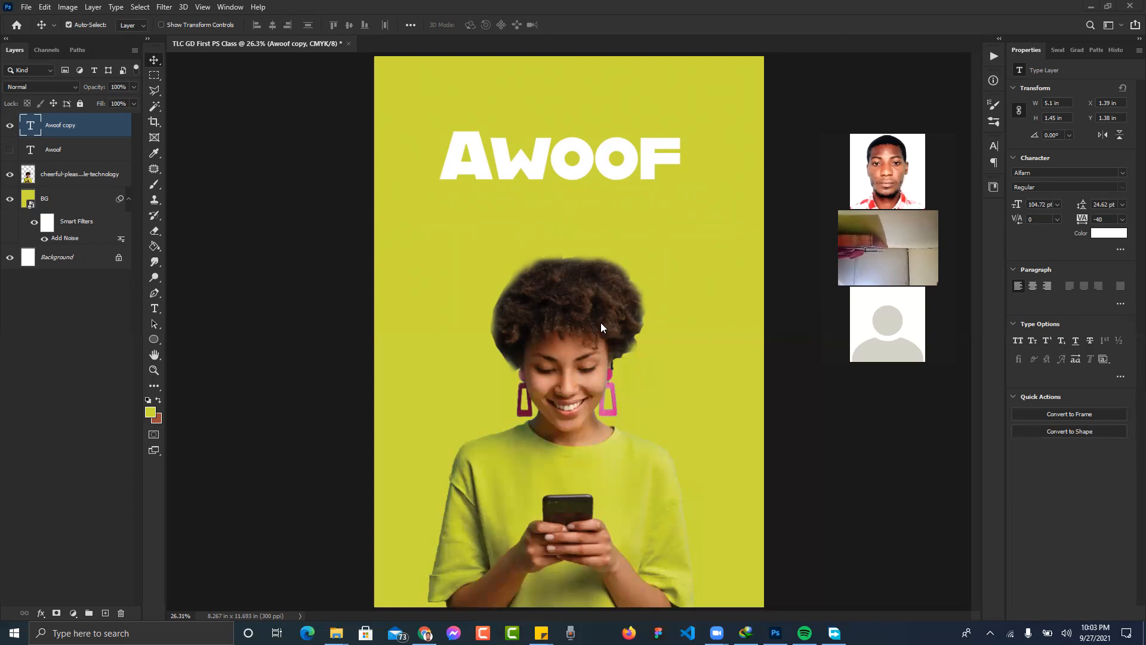
- Send 'Tomorrow?' and 'So we finish our poster class' to the class group chat
{"action": "left_click", "coordinate": [425, 633]}
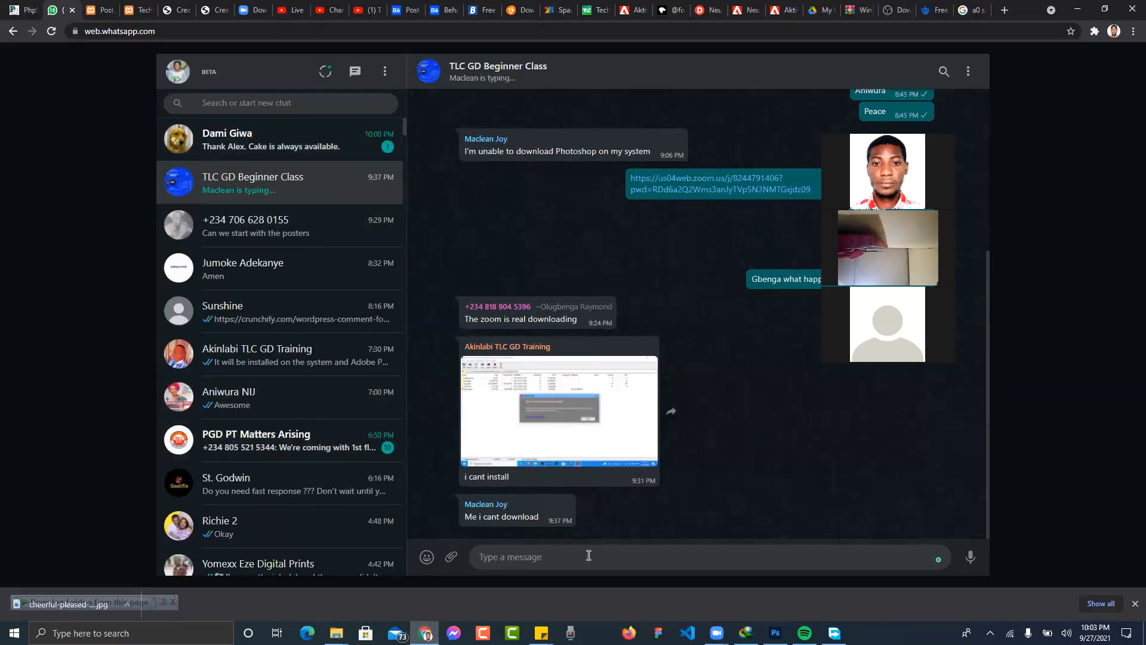
{"action": "type", "text": "Tomorrow?"}
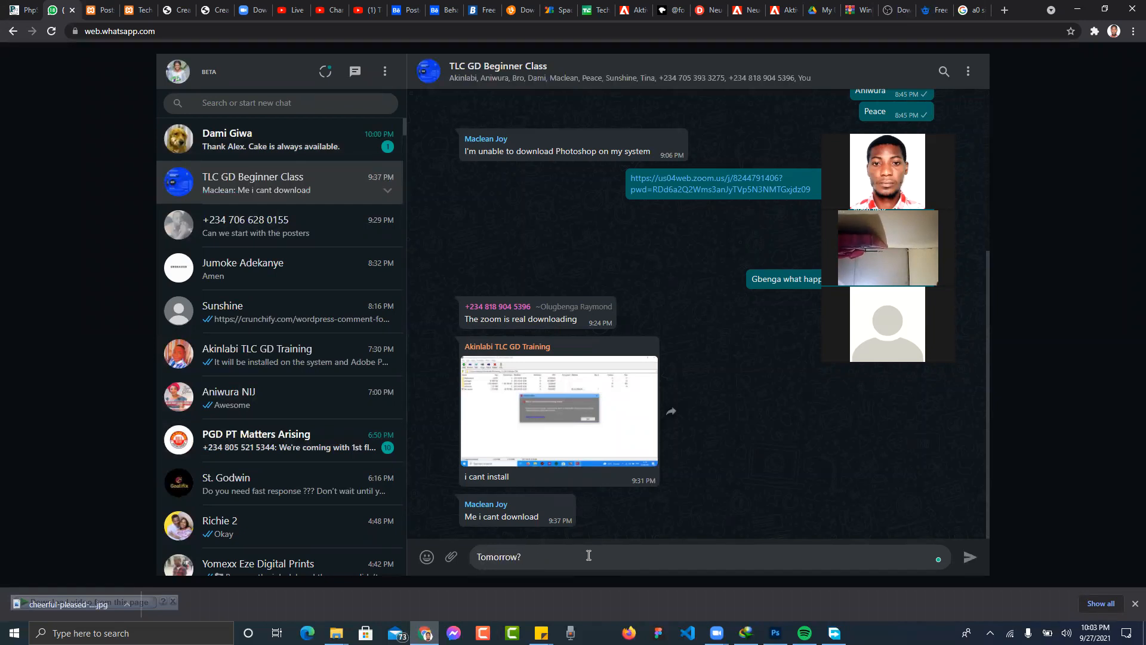
{"action": "key", "text": "Return"}
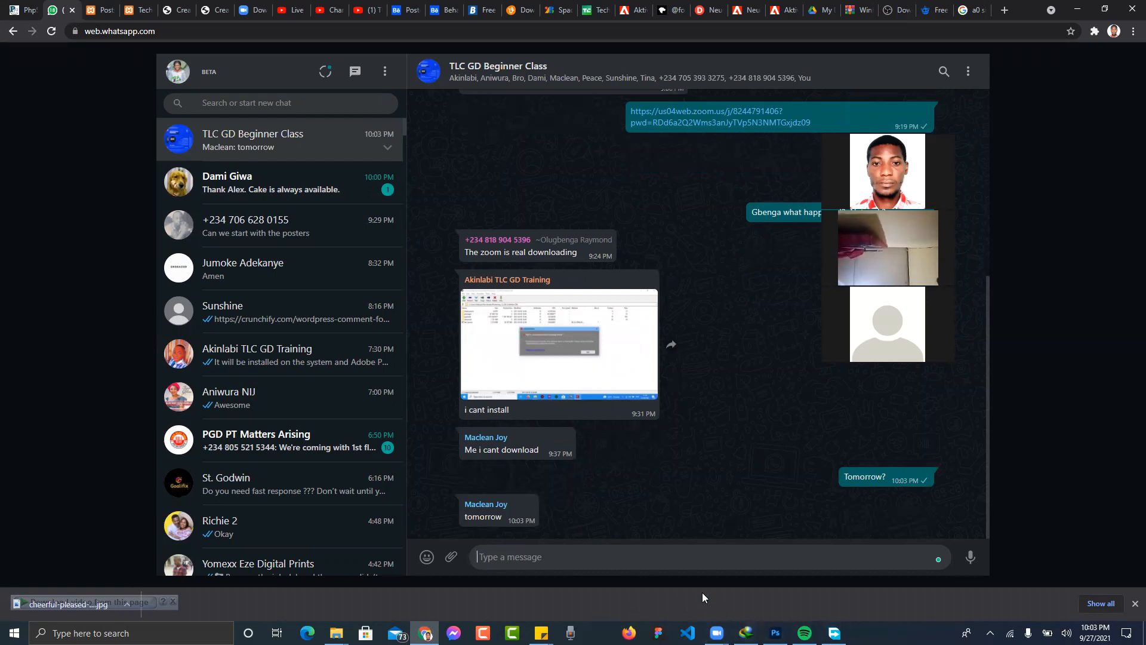
{"action": "mouse_move", "coordinate": [529, 503]}
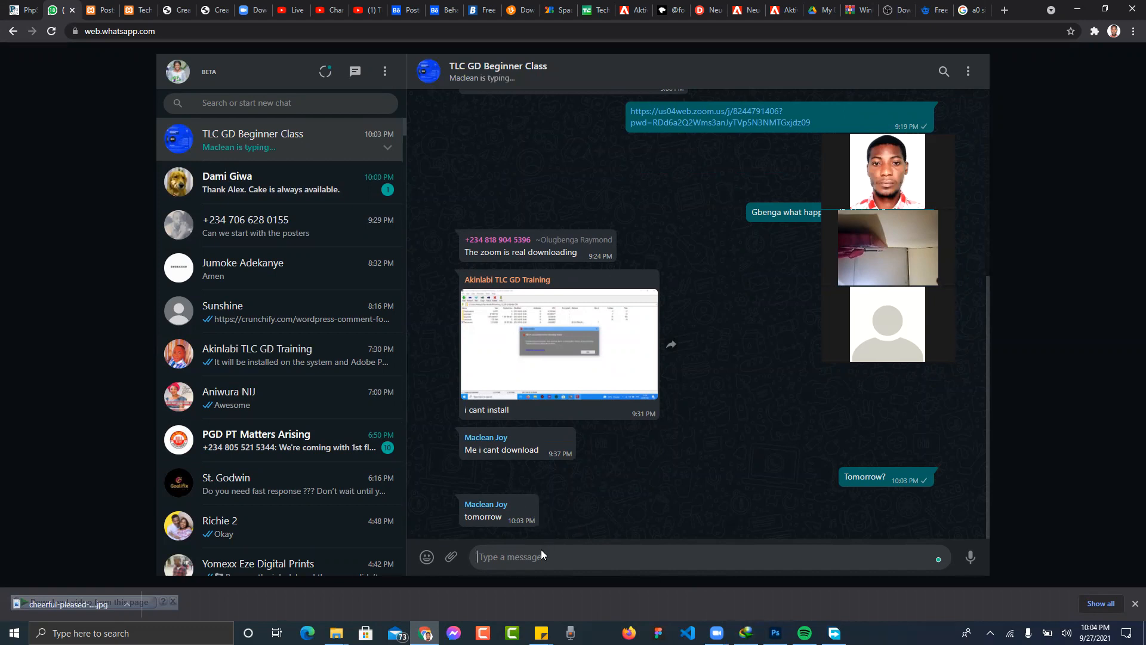
{"action": "type", "text": "So we finish our pos"}
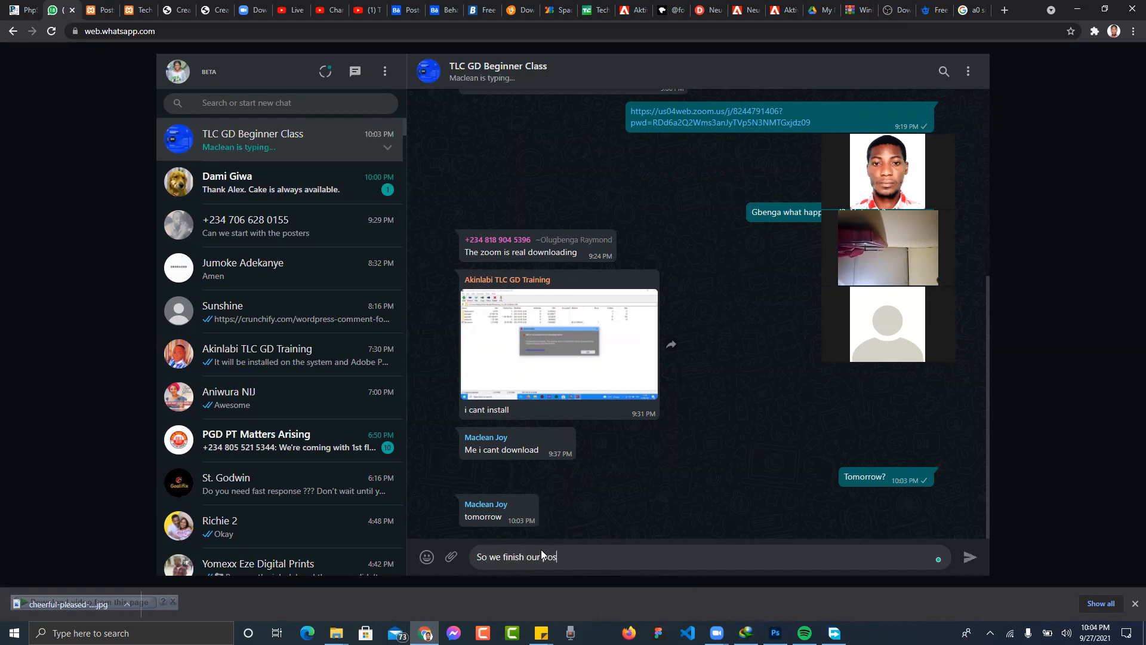
{"action": "type", "text": "ter class"}
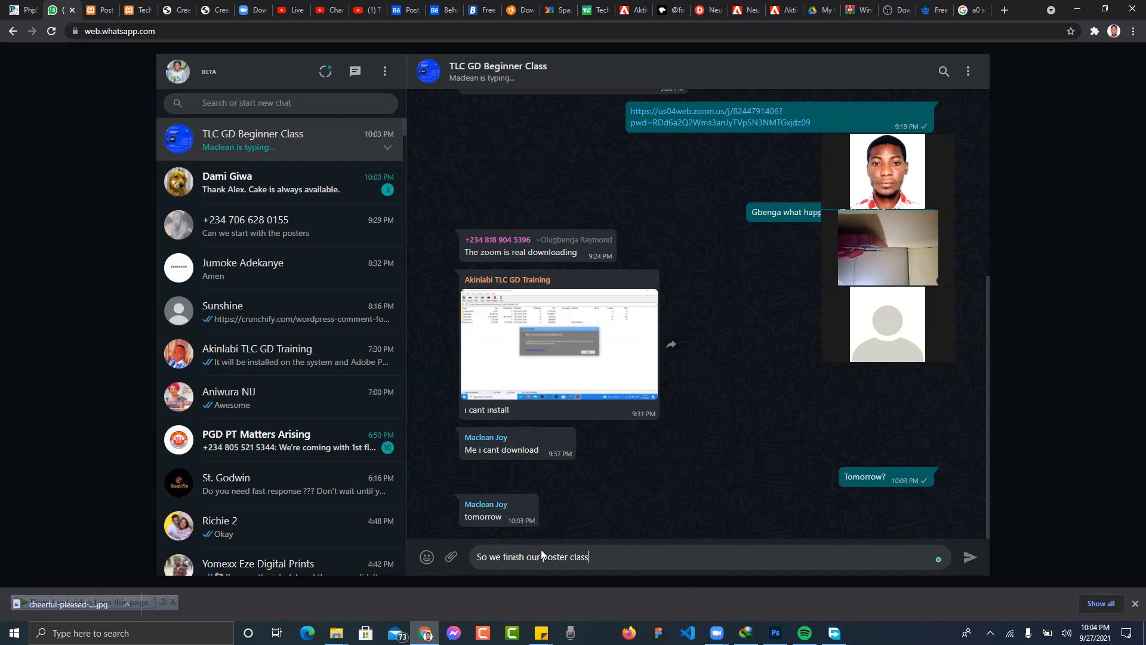
{"action": "key", "text": "Return"}
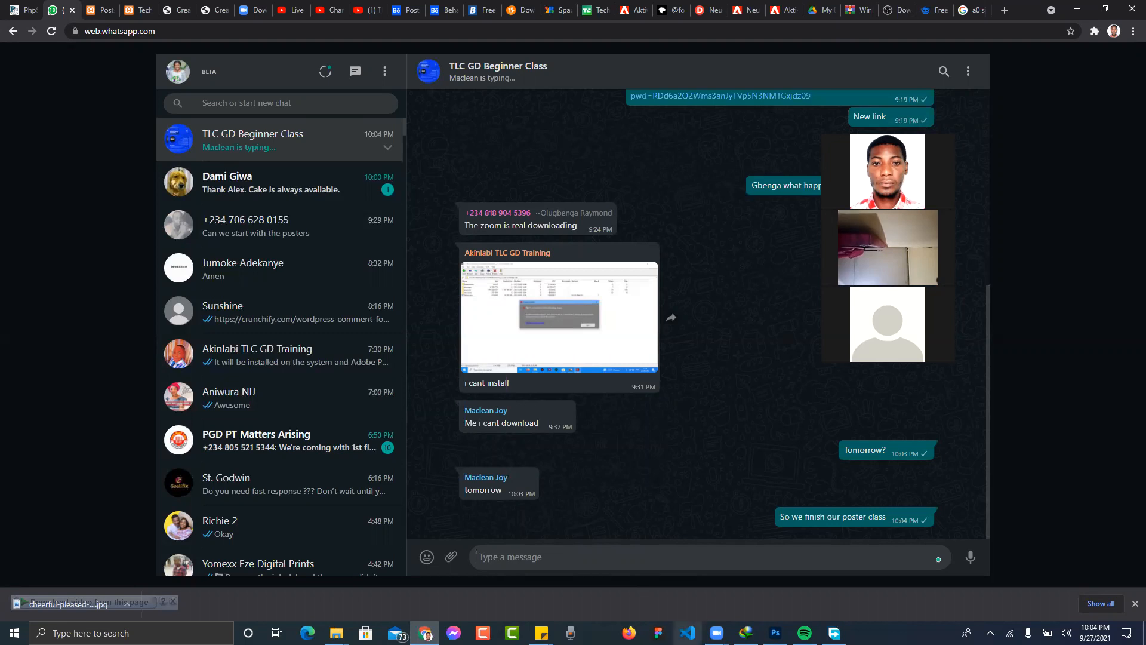
- Send 'Alright goodnight everyone' to the group and return to the Photoshop poster
{"action": "type", "text": "Alright goodn"}
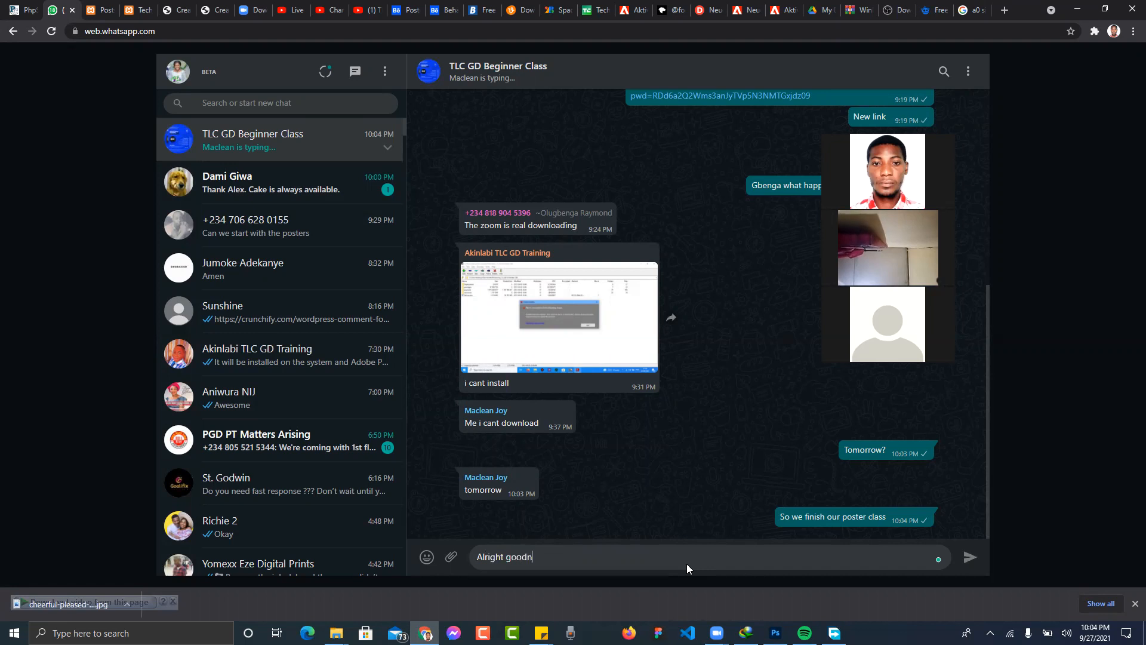
{"action": "type", "text": "ight everyone"}
{"action": "key", "text": "Return"}
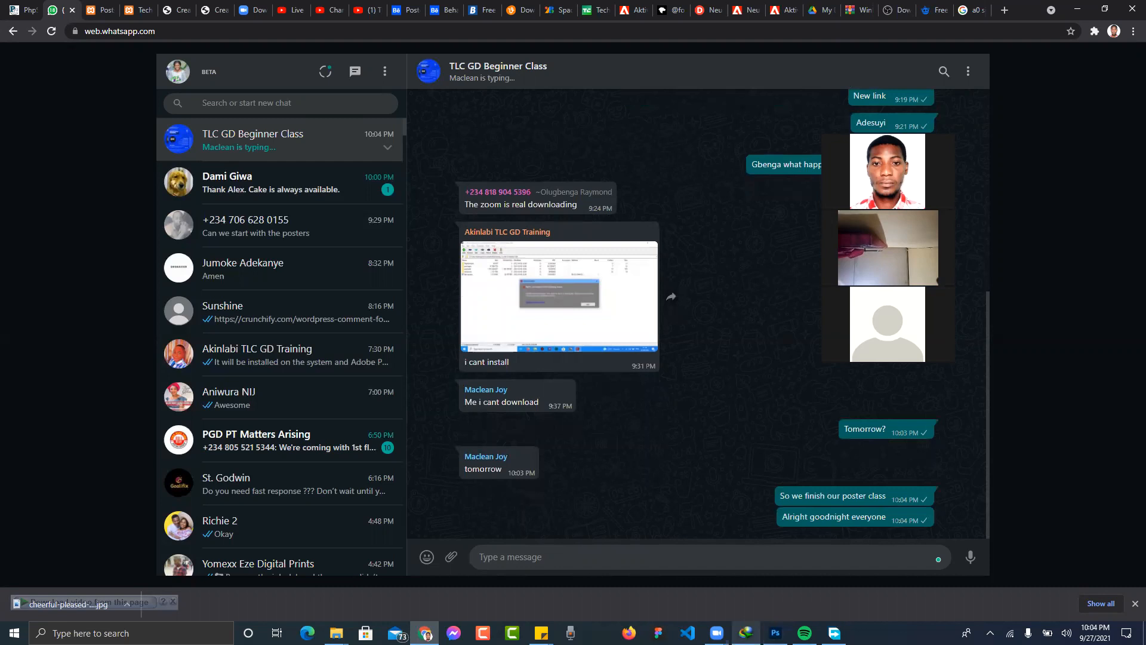
{"action": "left_click", "coordinate": [716, 632]}
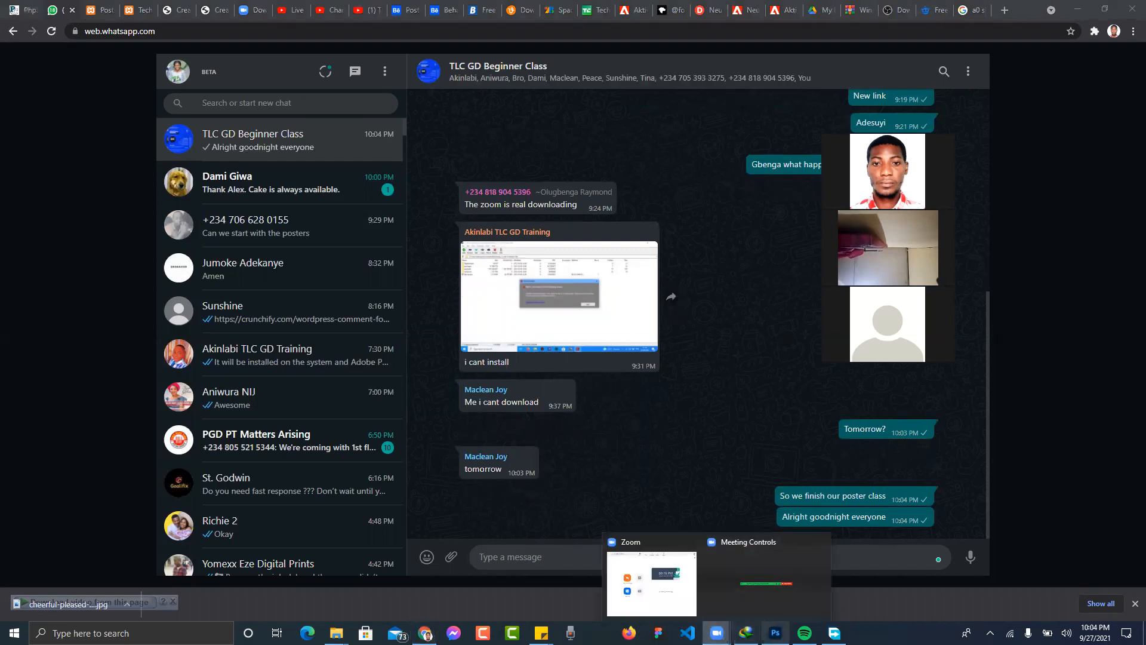
{"action": "left_click", "coordinate": [774, 632]}
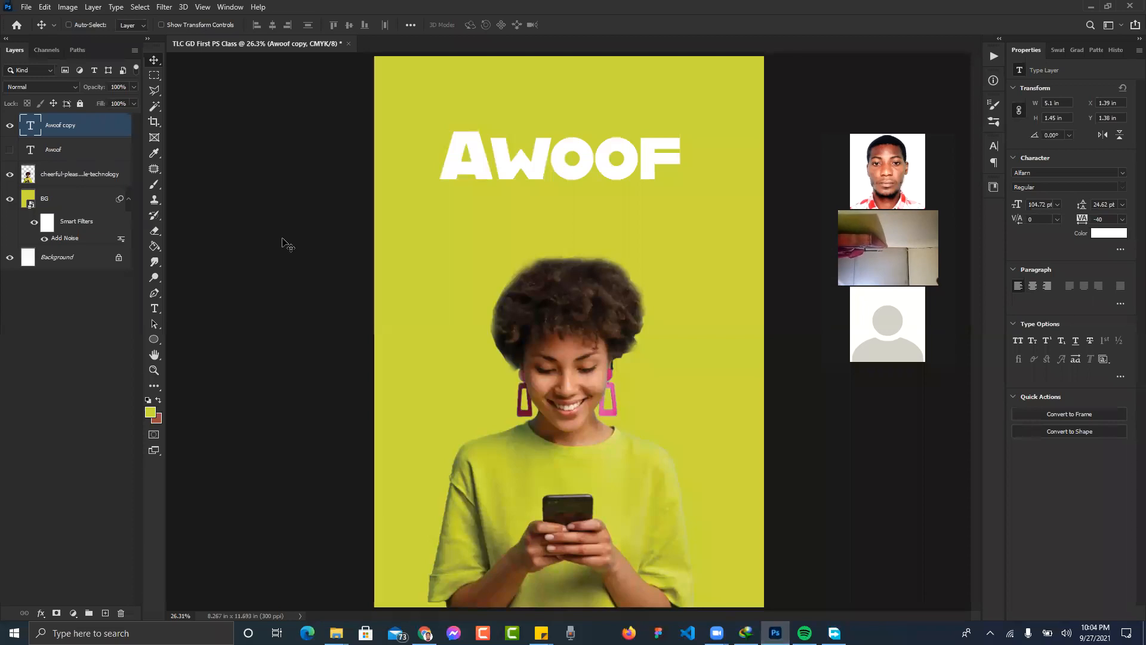
- Save as Photoshop format 'TLC GD First PS Class' into TLC GD Beginner Series 1, then deselect the layer
{"action": "key", "text": "ctrl+s"}
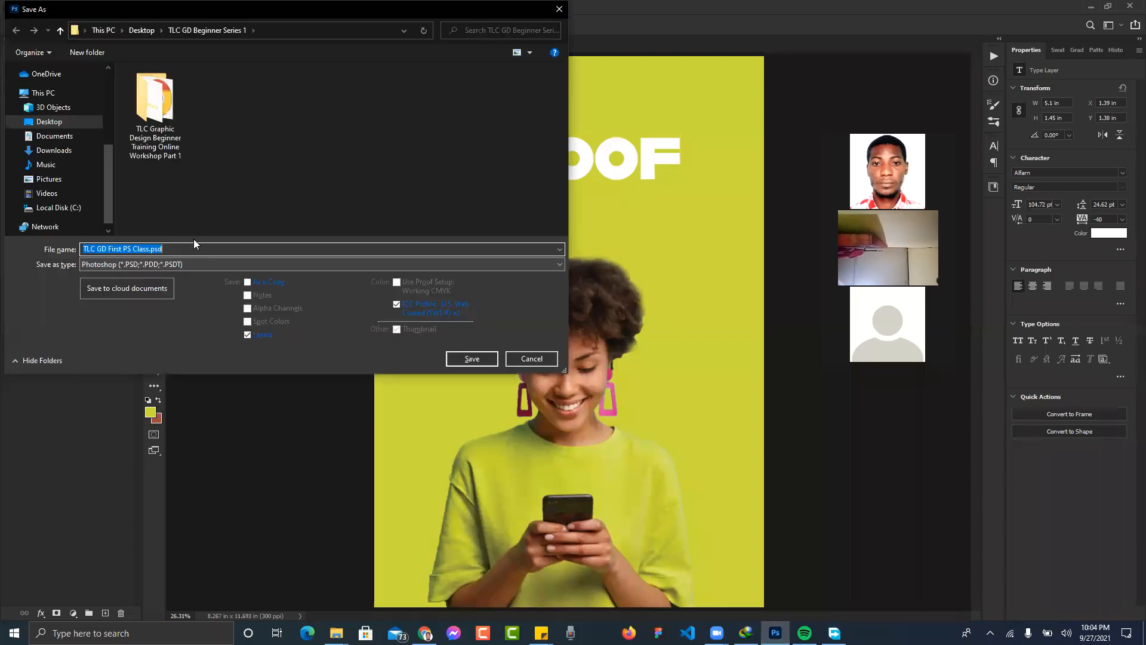
{"action": "scroll", "coordinate": [56, 93], "scroll_direction": "up", "scroll_amount": 3}
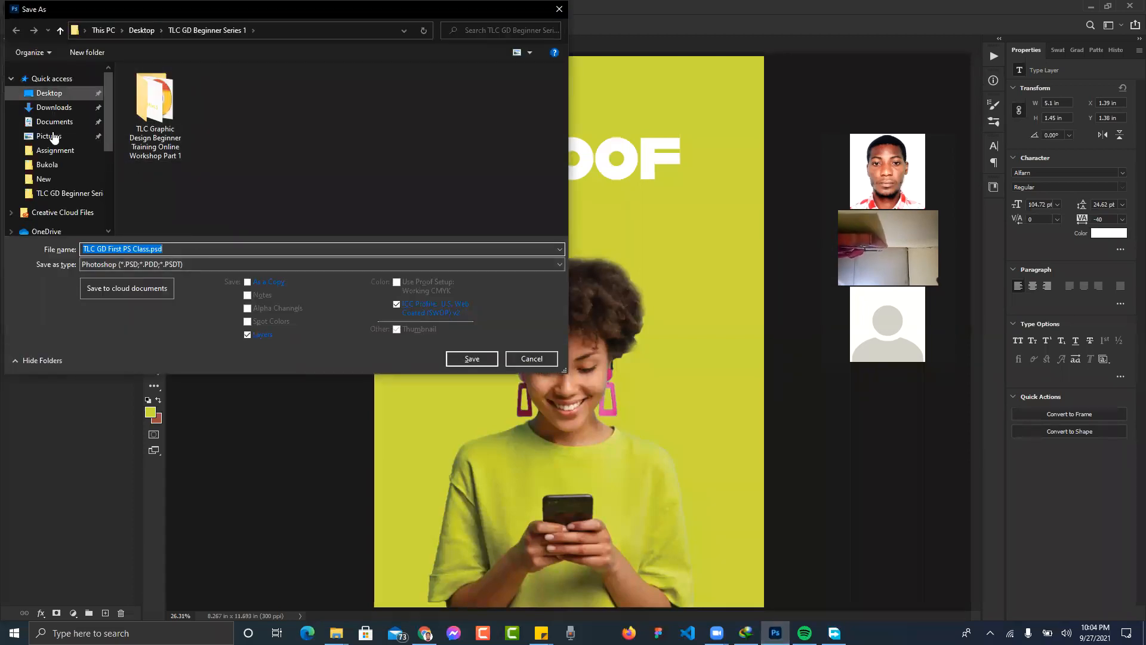
{"action": "left_click", "coordinate": [59, 193]}
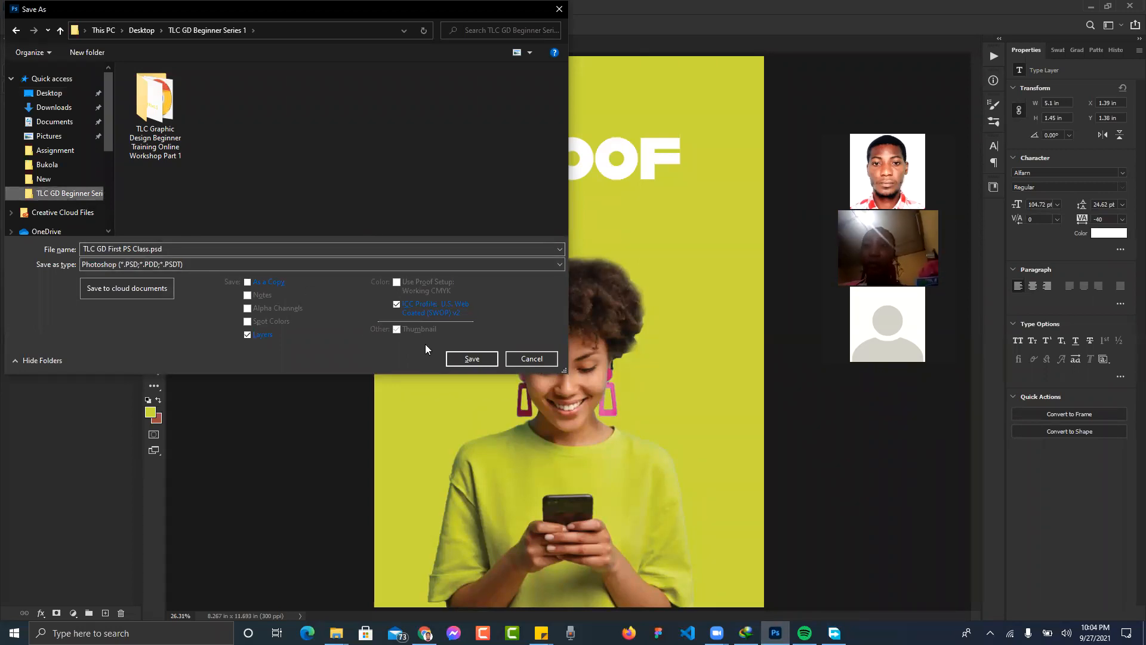
{"action": "left_click", "coordinate": [463, 359]}
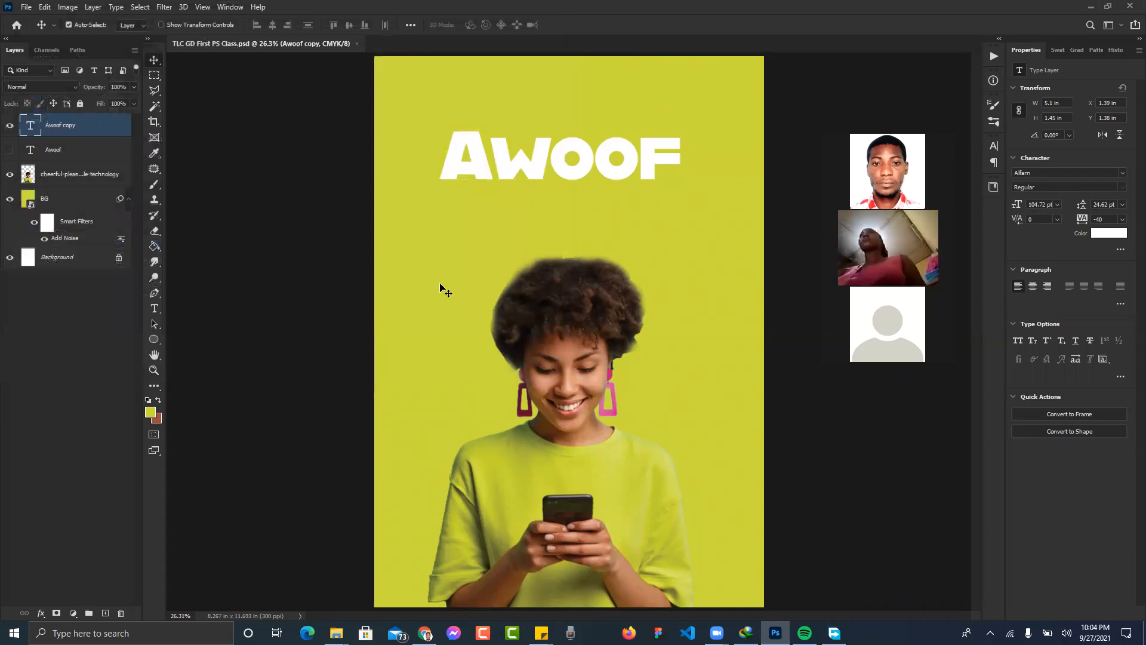
{"action": "left_click", "coordinate": [289, 199]}
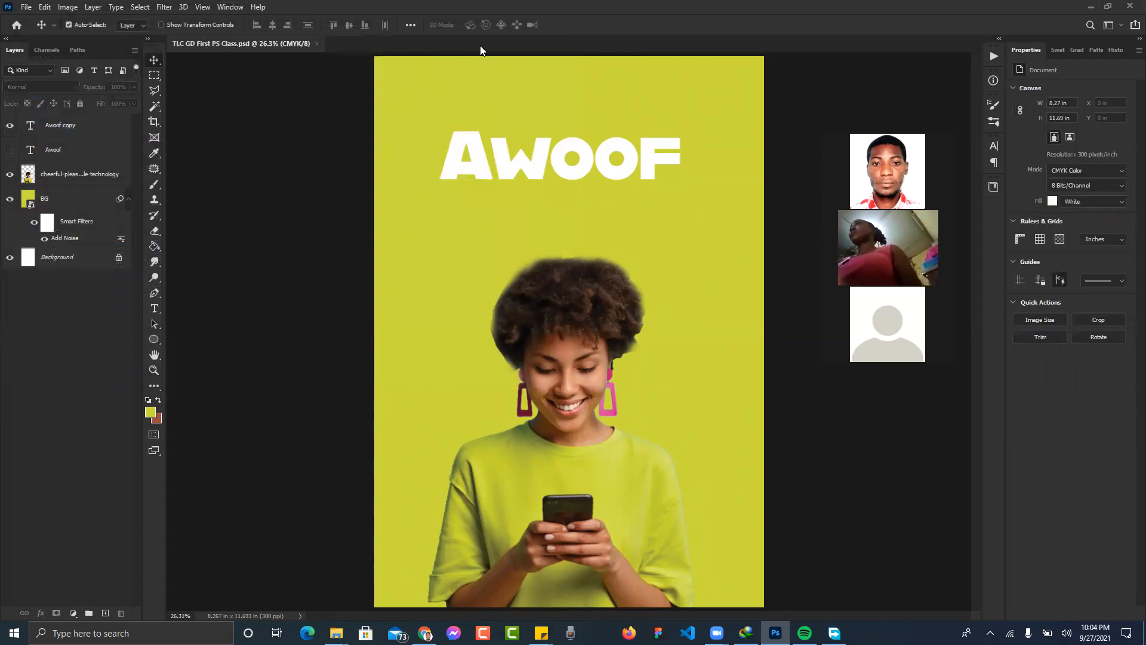